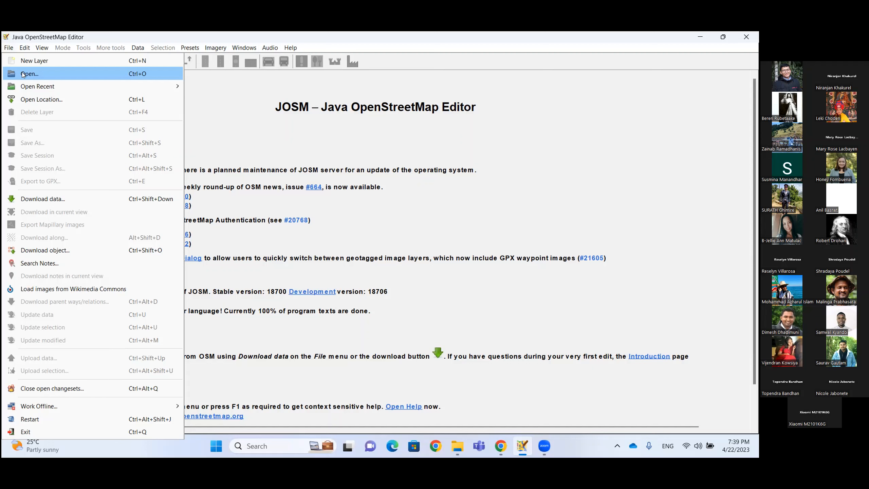
Open the training_data.osm file from the Downloads folder.
left_click(23, 75)
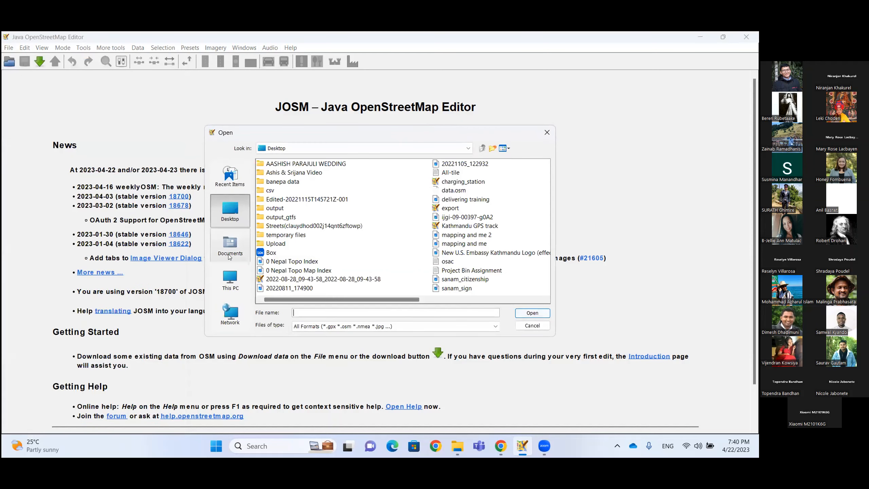
left_click(230, 278)
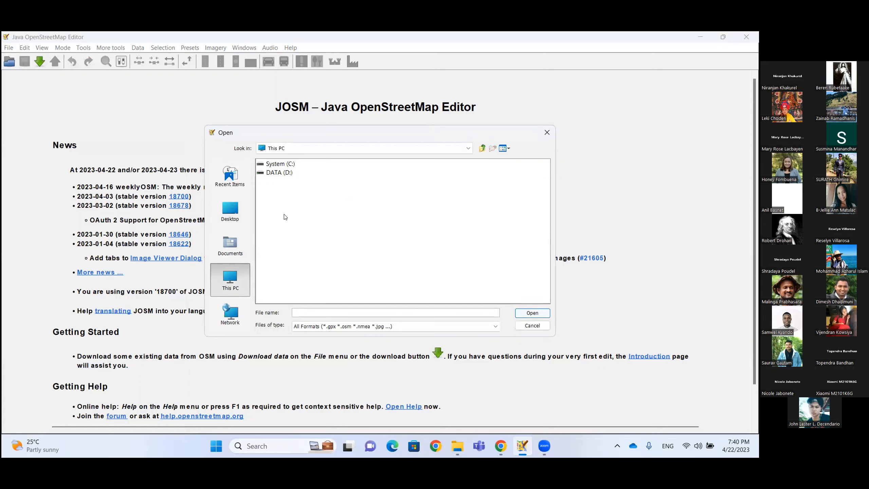
left_click(274, 173)
left_click(229, 214)
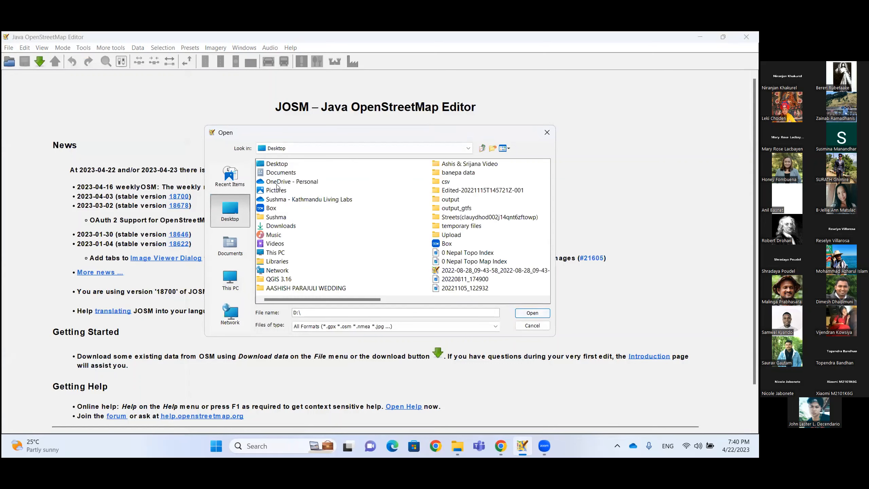
double_click(286, 226)
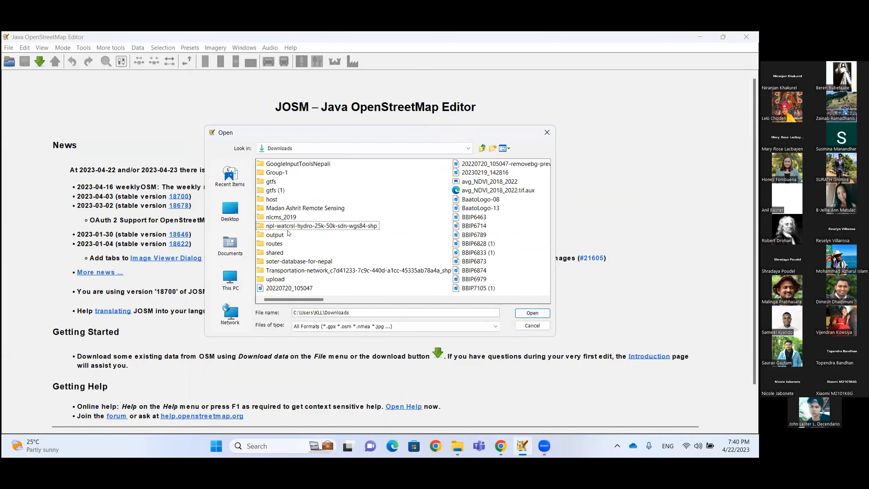
scroll(296, 278, "down", 3)
scroll(296, 283, "down", 6)
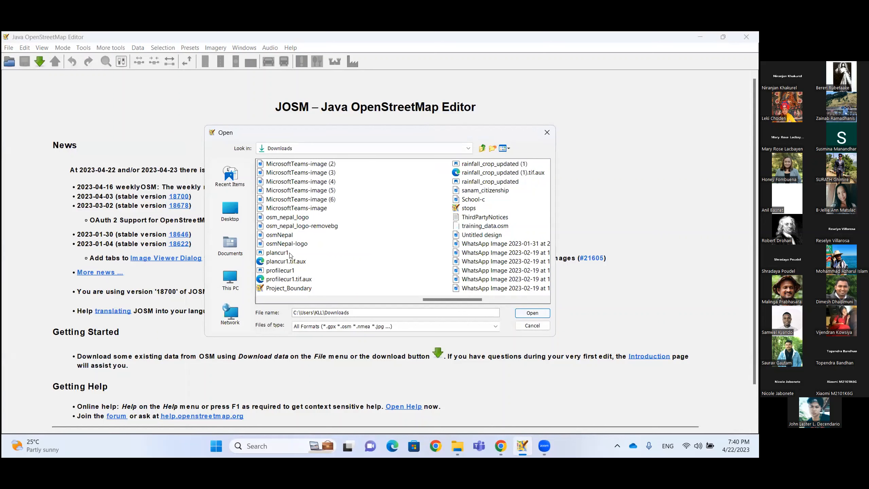
scroll(290, 254, "down", 3)
left_click(289, 226)
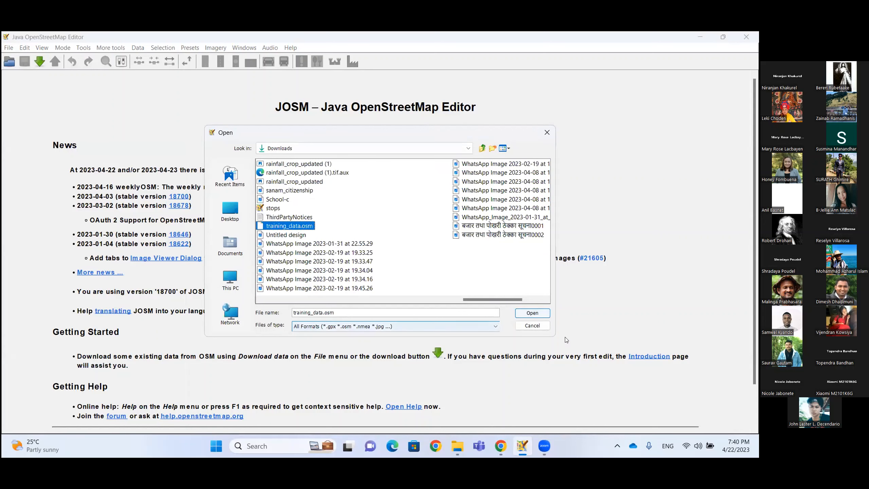
left_click(532, 313)
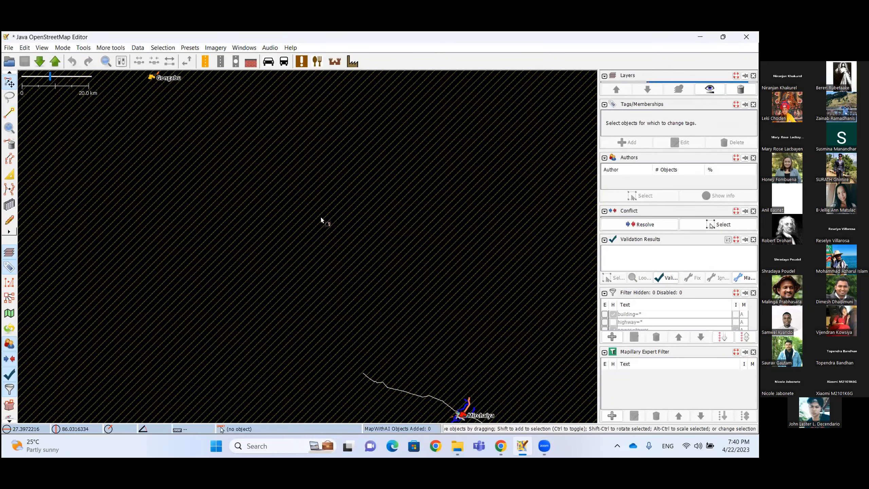
Examine the loaded roads and building outlines around the Mirchaiya settlement.
left_click_drag(461, 413, 321, 219)
scroll(323, 219, "up", 4)
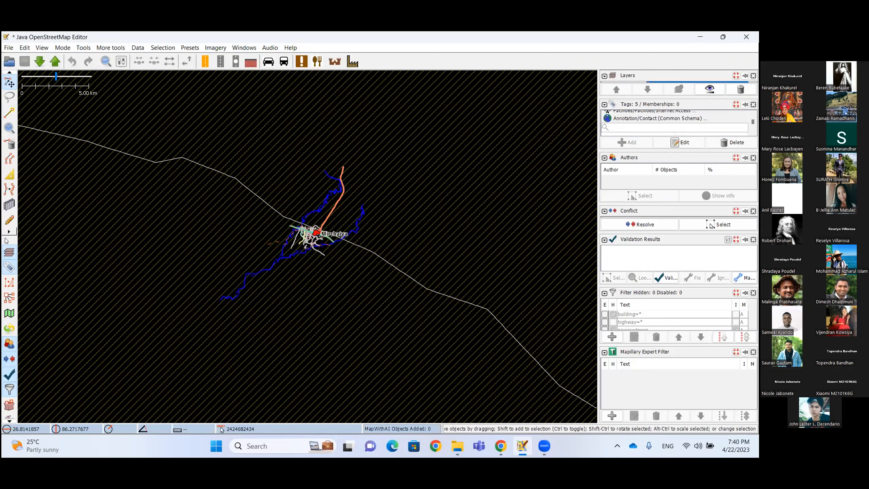
scroll(322, 218, "up", 1)
scroll(303, 250, "up", 1)
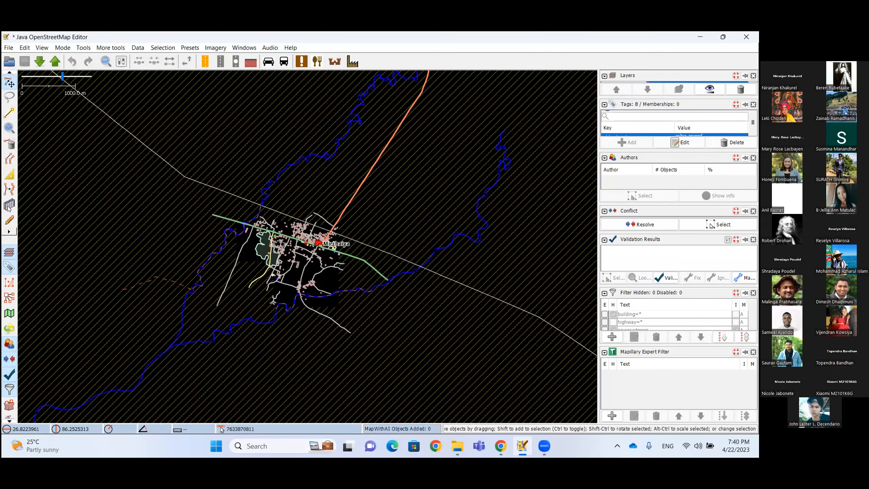
scroll(298, 254, "up", 4)
left_click(298, 255)
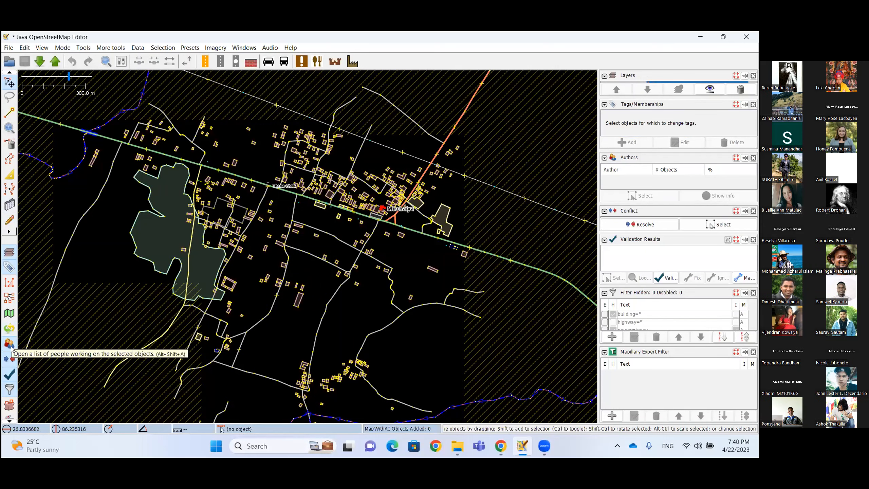
scroll(12, 346, "down", 5)
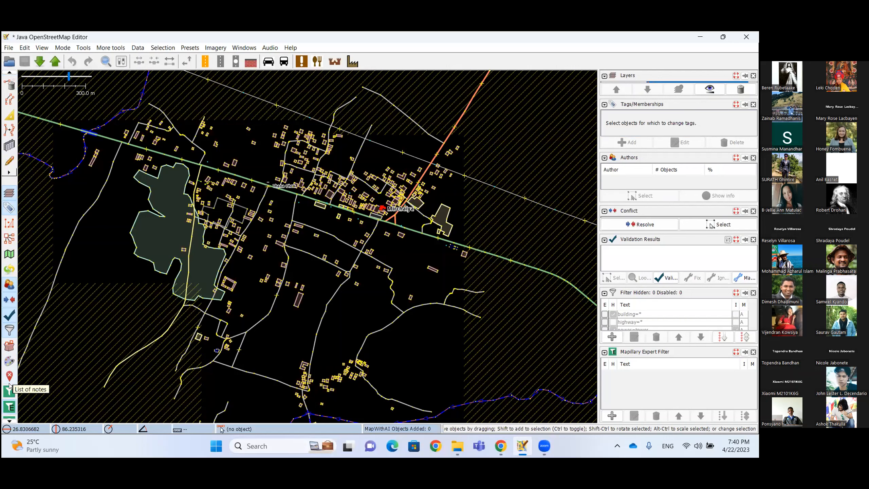
scroll(3, 210, "up", 2)
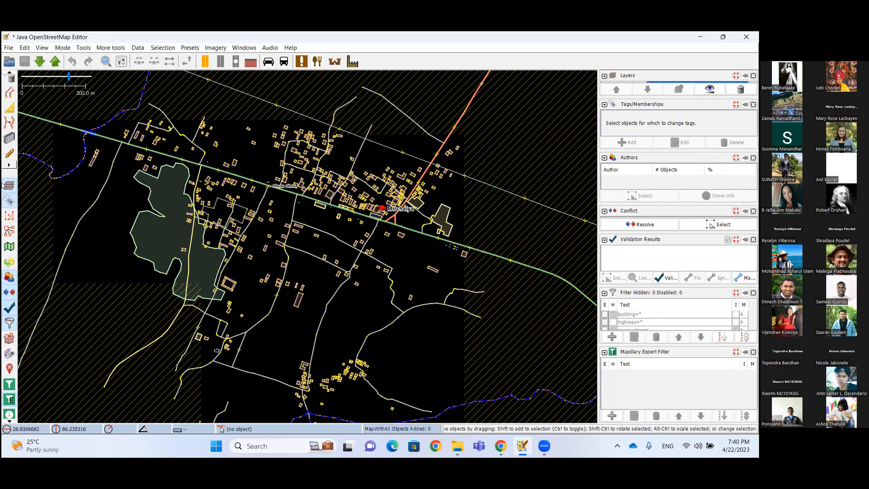
scroll(3, 160, "up", 2)
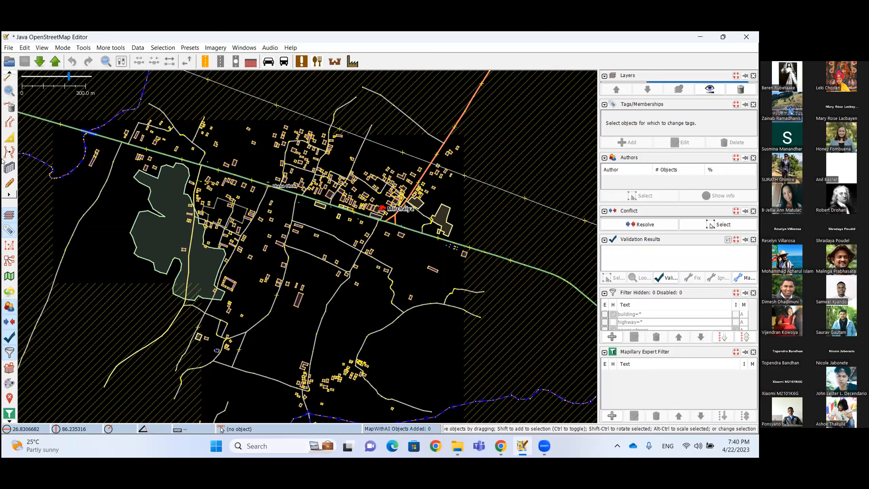
left_click(50, 190)
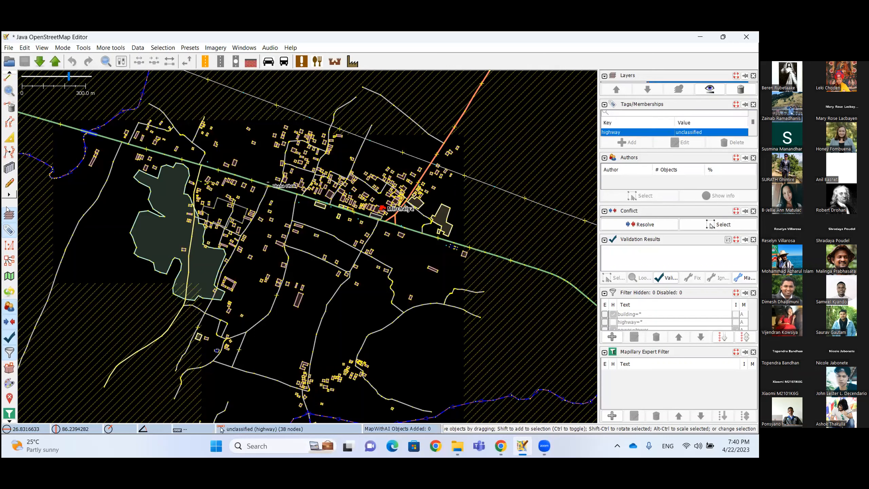
key("Escape")
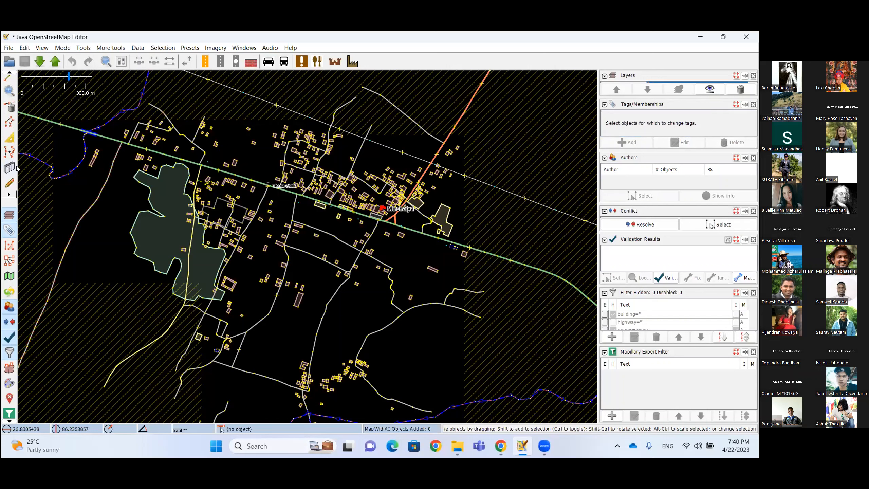
left_click(215, 48)
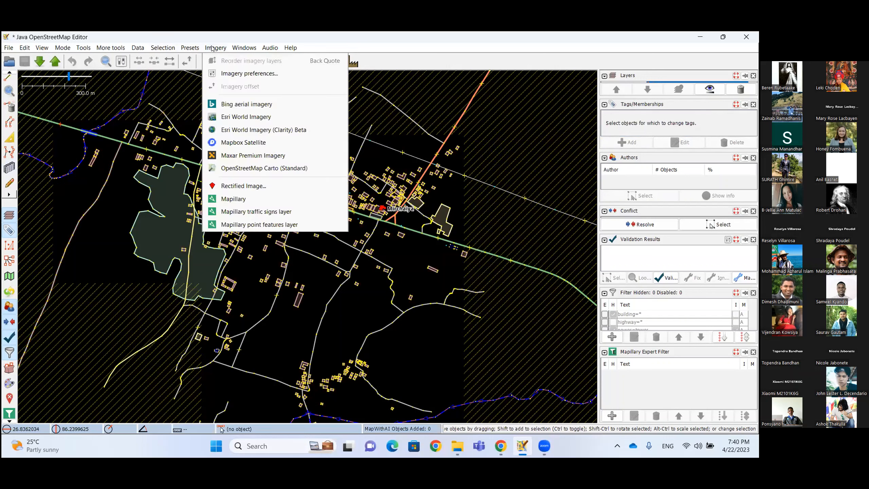
left_click(84, 195)
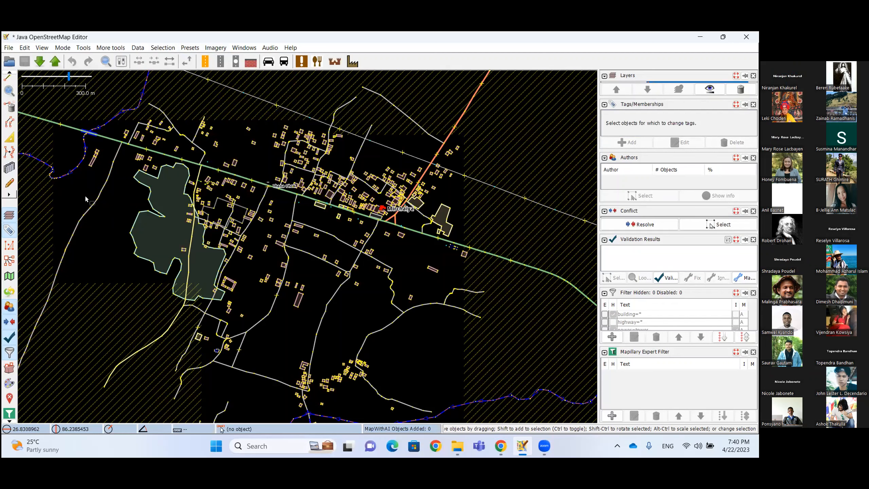
left_click(88, 209)
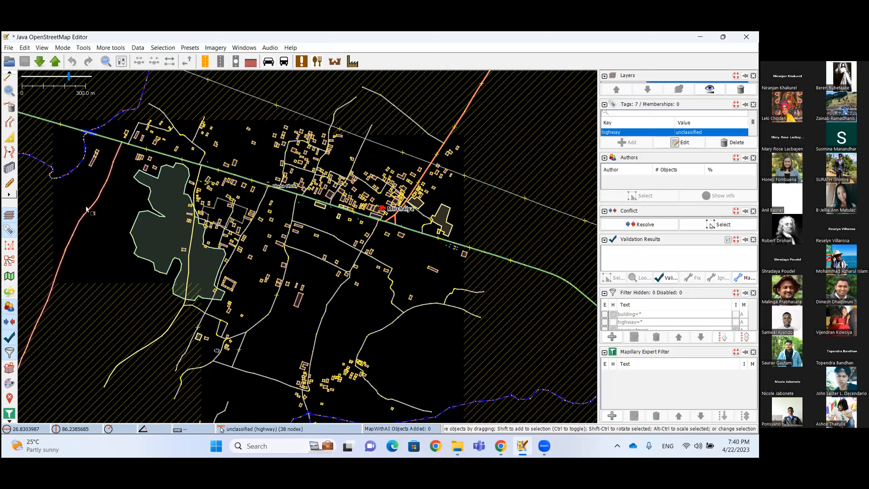
left_click(92, 217)
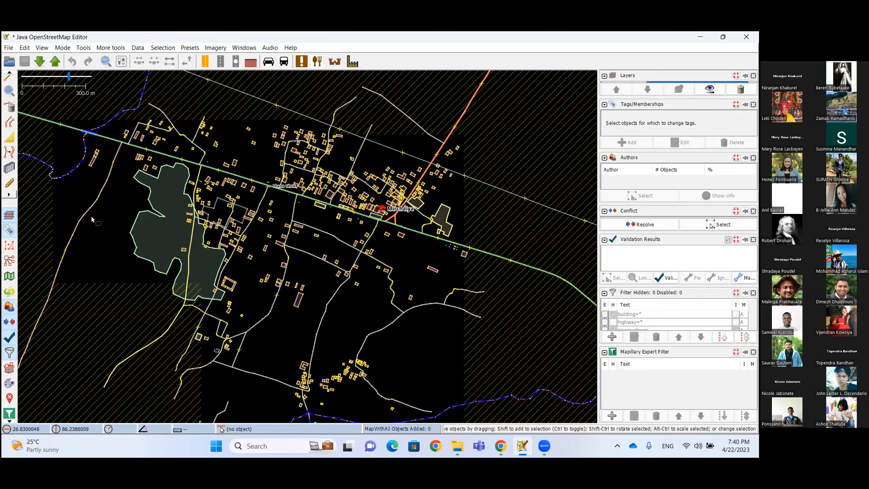
scroll(91, 215, "down", 2)
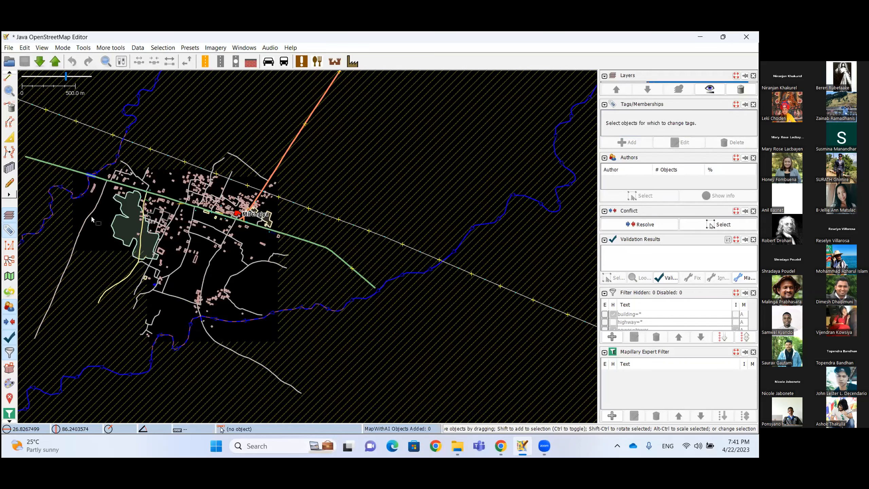
scroll(91, 216, "up", 2)
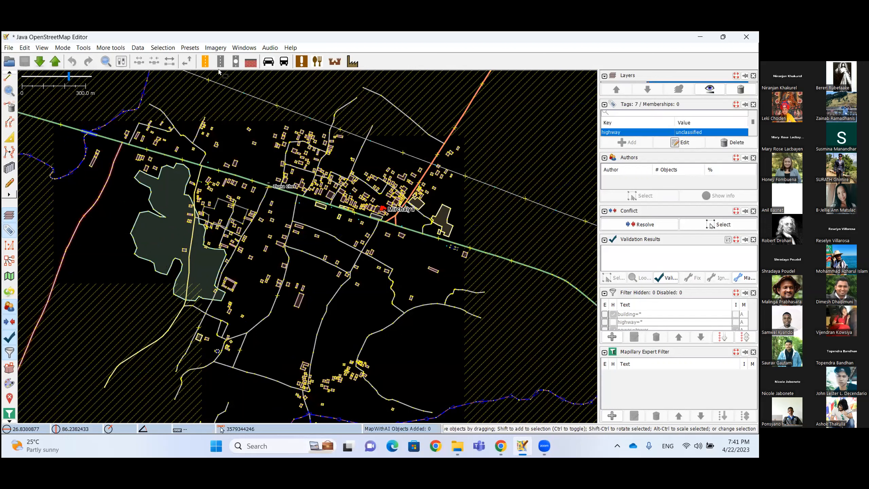
Add Bing aerial imagery as a background layer beneath the training data.
left_click(204, 51)
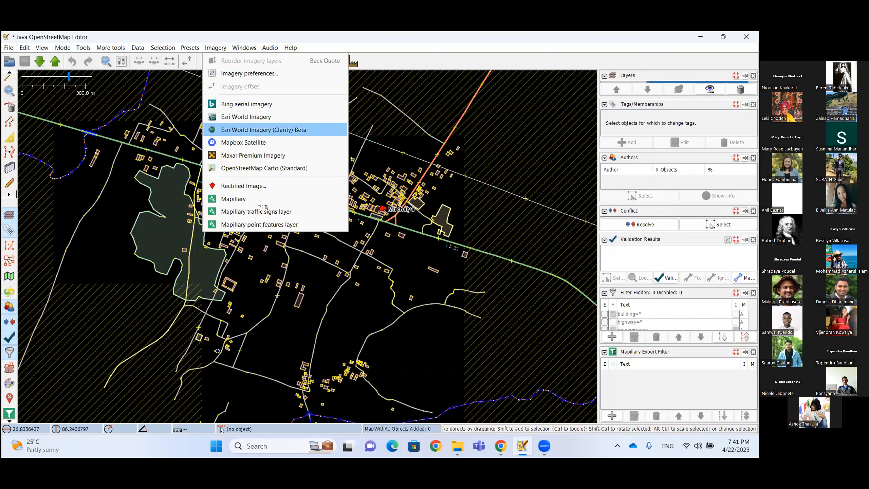
key("Up")
key("Up")
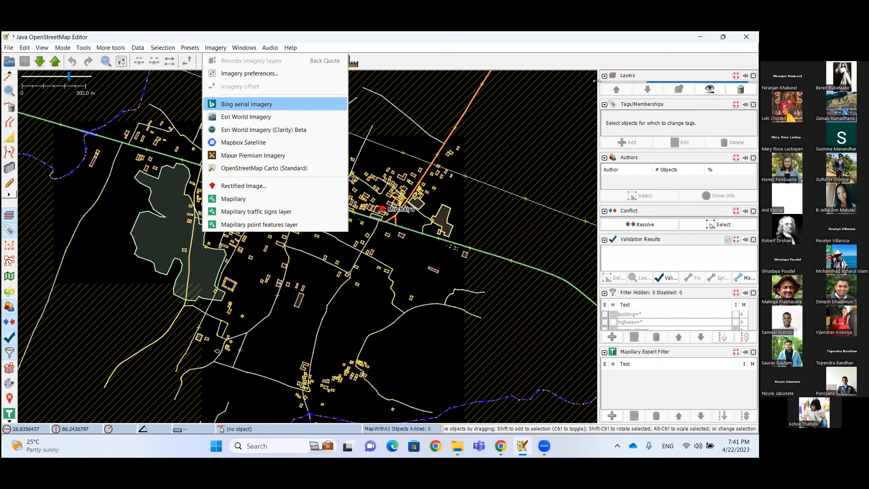
key("Return")
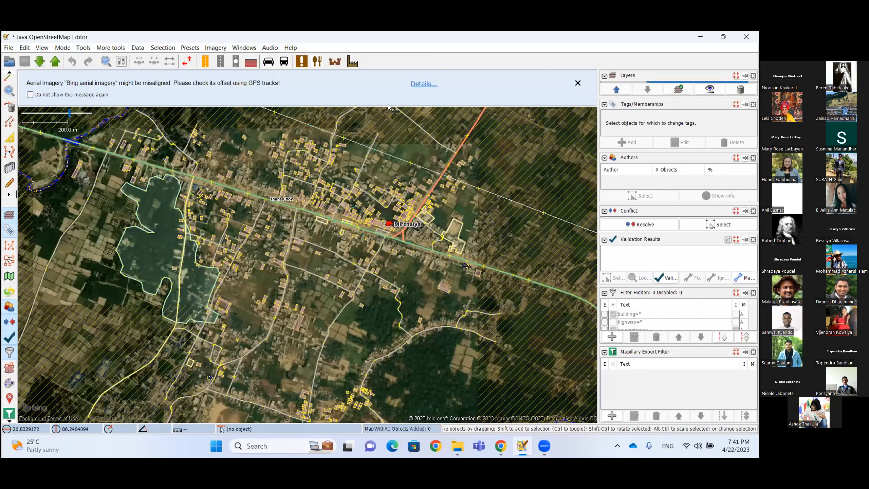
left_click(269, 218)
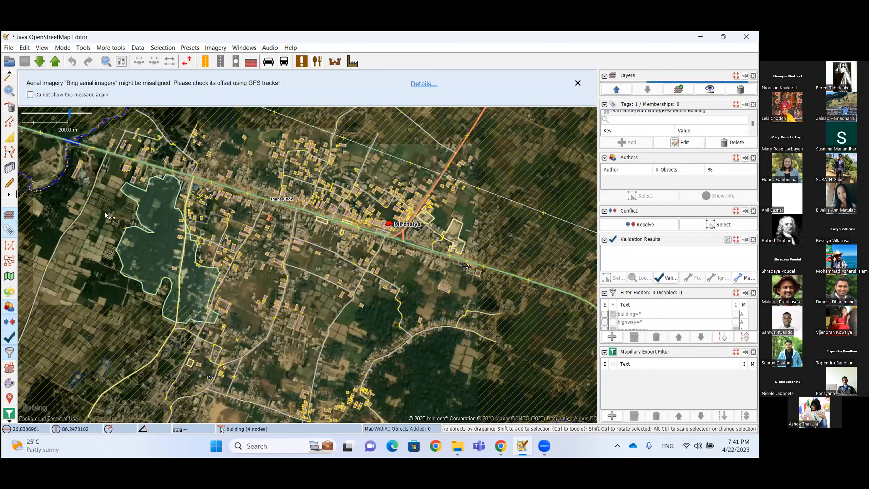
left_click(168, 198)
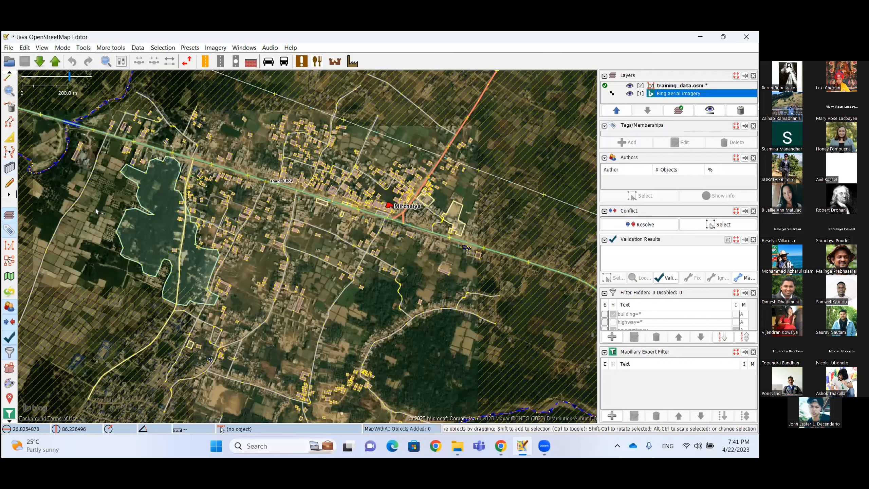
With the building drawing tool, trace the long narrow roof south of Mirchaiya's main road as a rectangle about 26 m by 6.6 m.
key("b")
key("s")
key("b")
key("s")
key("b")
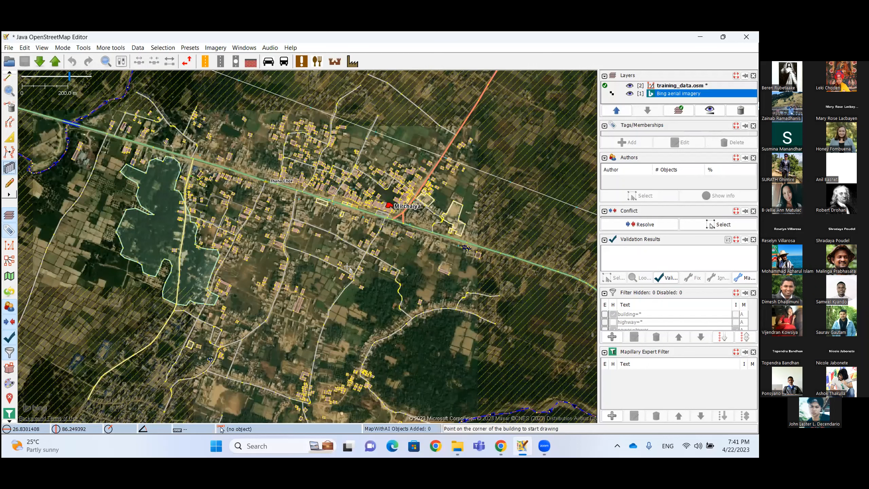
scroll(334, 219, "up", 2)
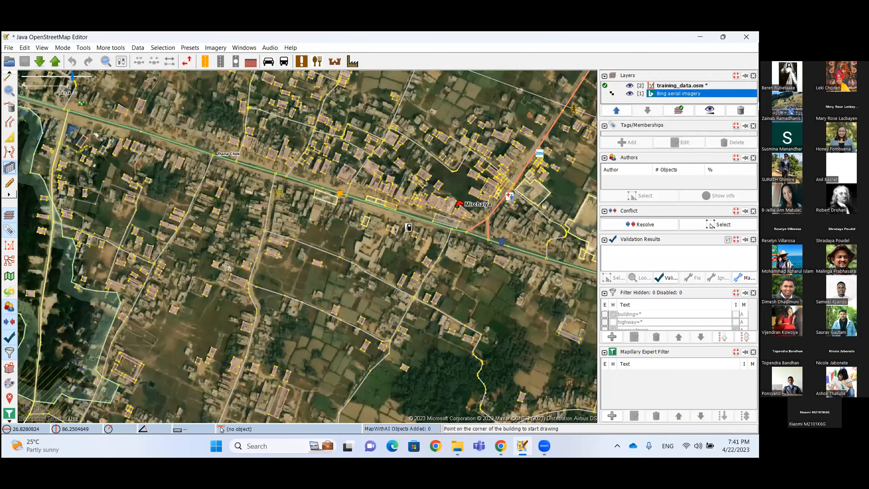
left_click_drag(368, 272, 212, 257)
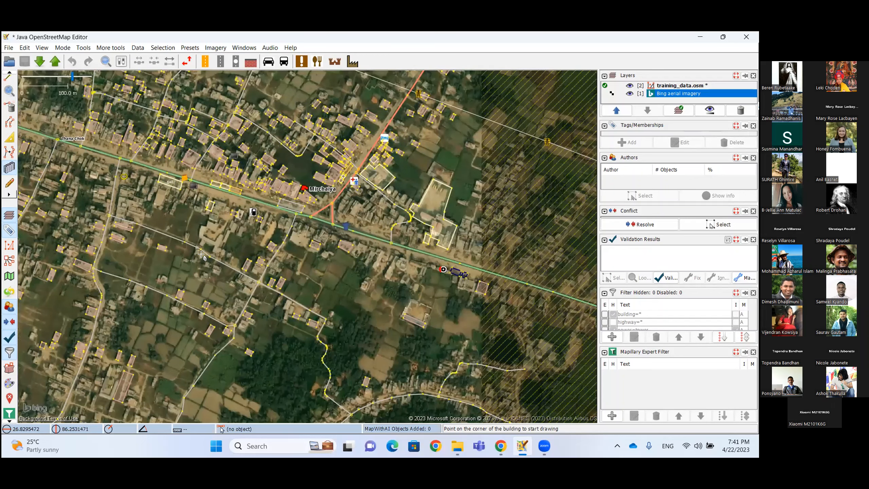
scroll(216, 174, "up", 8)
left_click(215, 172)
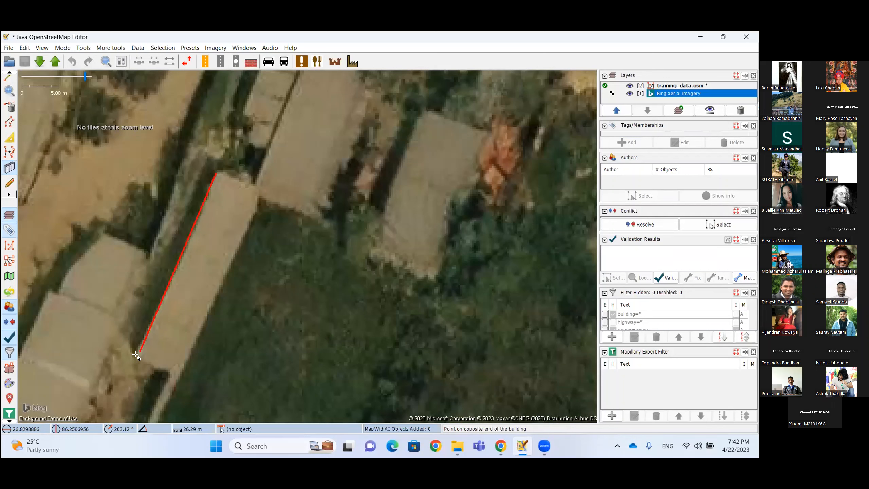
left_click(136, 356)
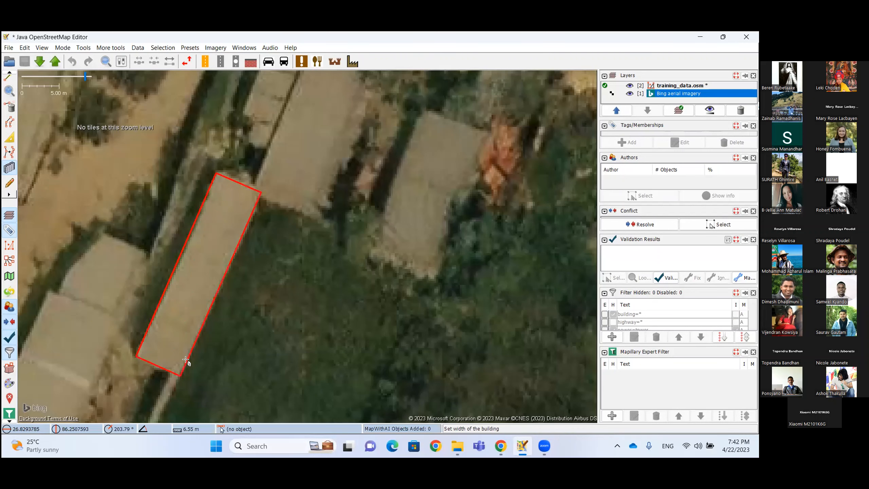
left_click(186, 358)
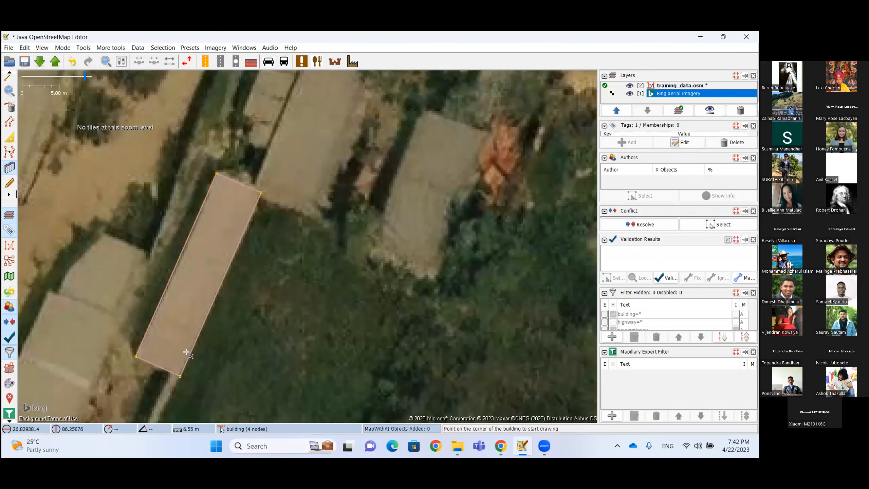
Trace the grey roof east of the long narrow building as a rectangular building about 20 m by 9.7 m.
scroll(185, 353, "down", 2)
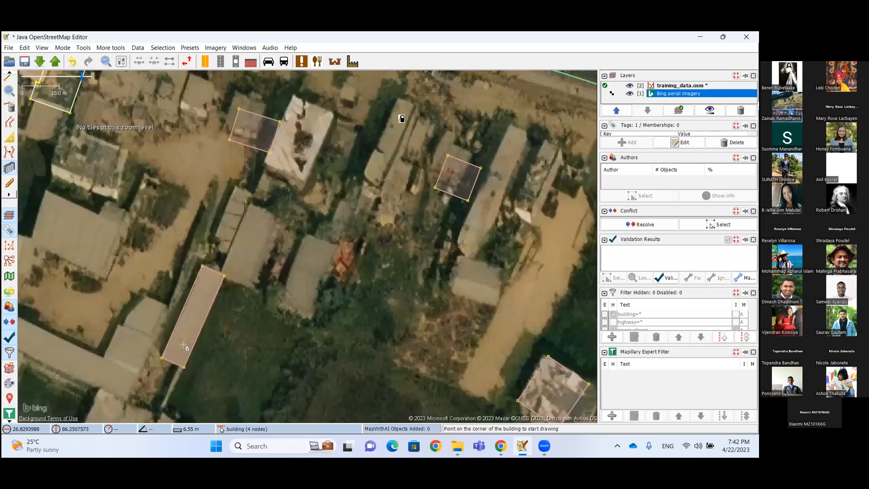
key("Escape")
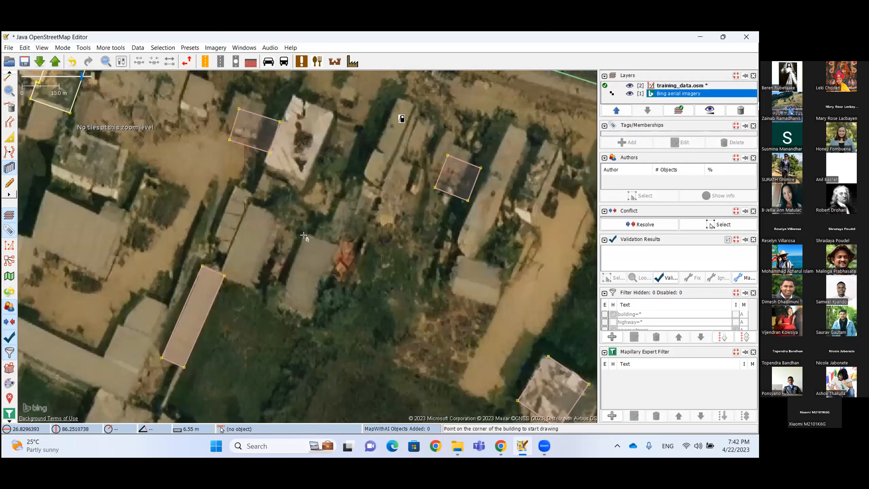
left_click(303, 235)
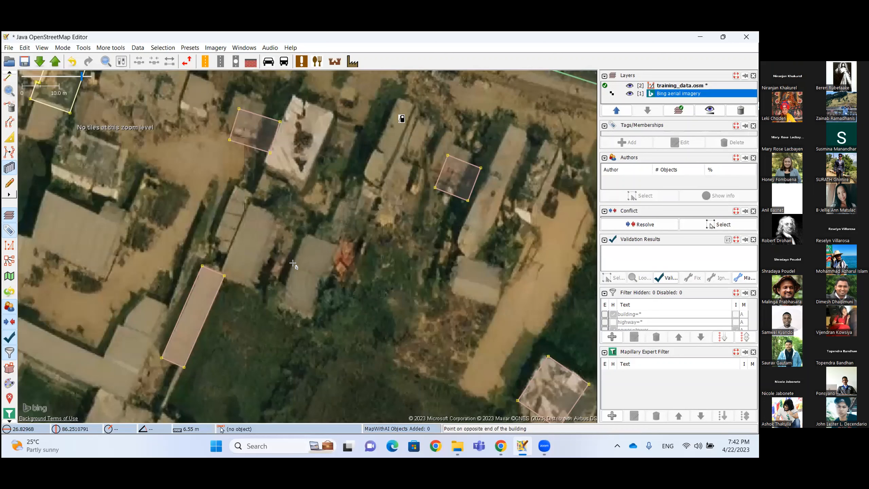
left_click(278, 302)
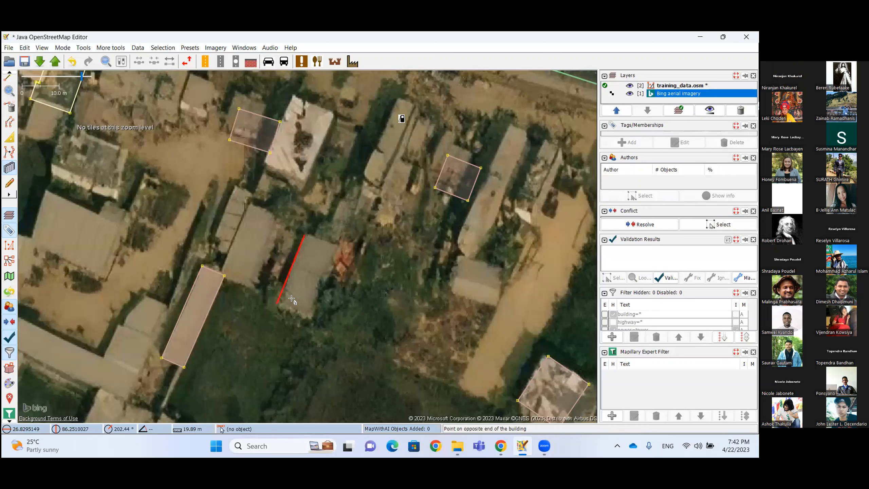
left_click(324, 297)
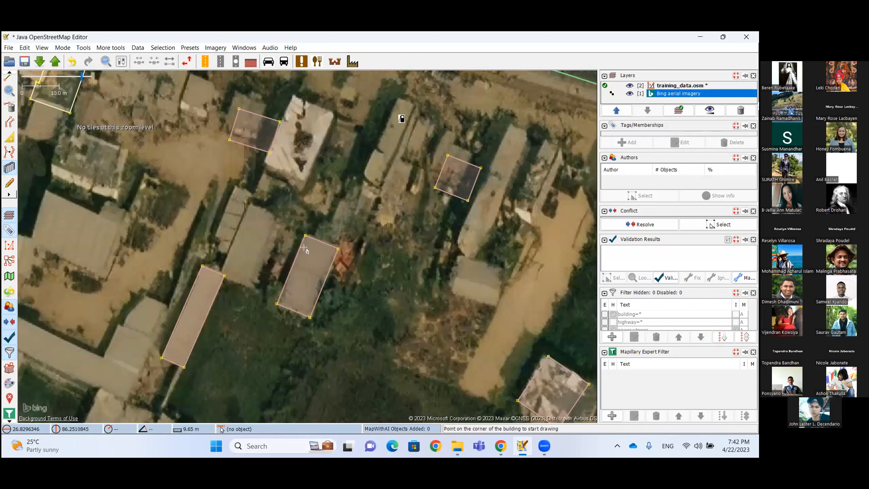
Outline the roof between the two traced buildings with the Draw tool as a closed four-corner way about 55 m around, and square its corners.
key("s")
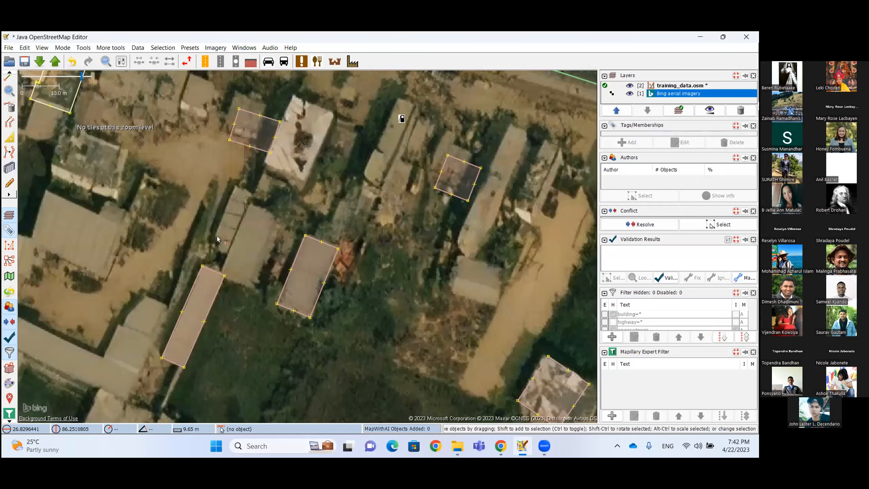
left_click_drag(228, 211, 147, 185)
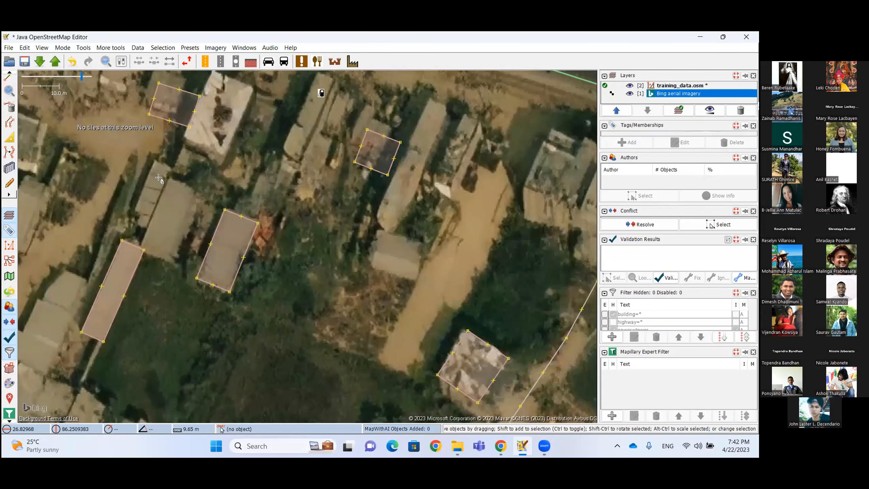
key("b")
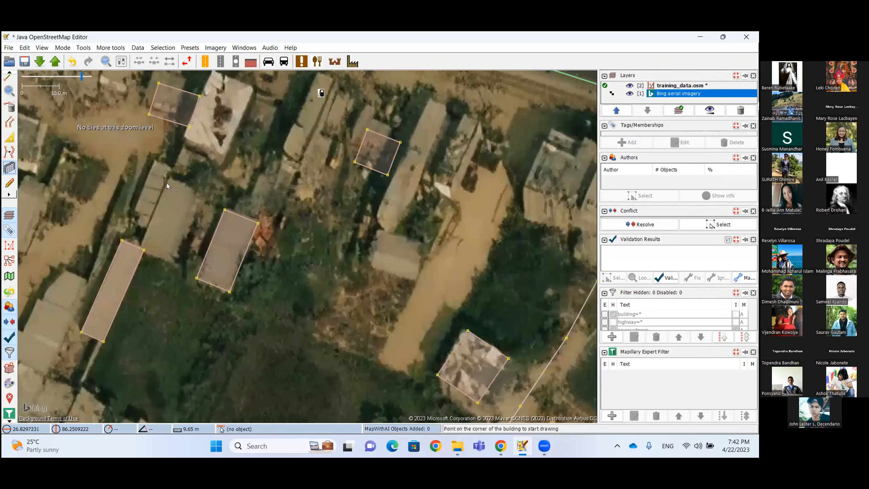
key("s")
scroll(167, 188, "up", 2)
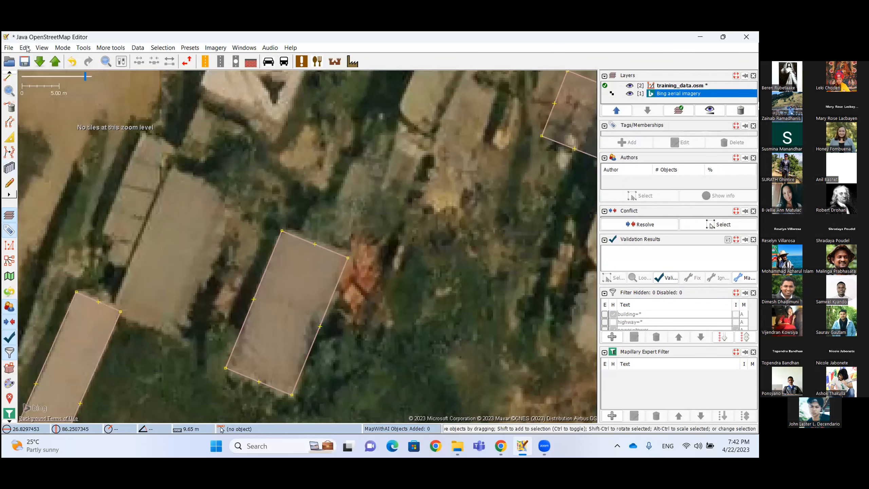
left_click(25, 48)
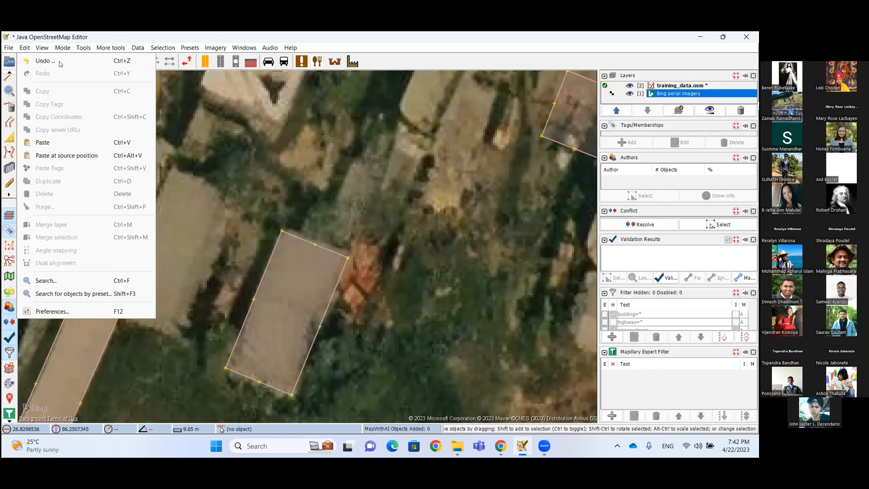
mouse_move(63, 48)
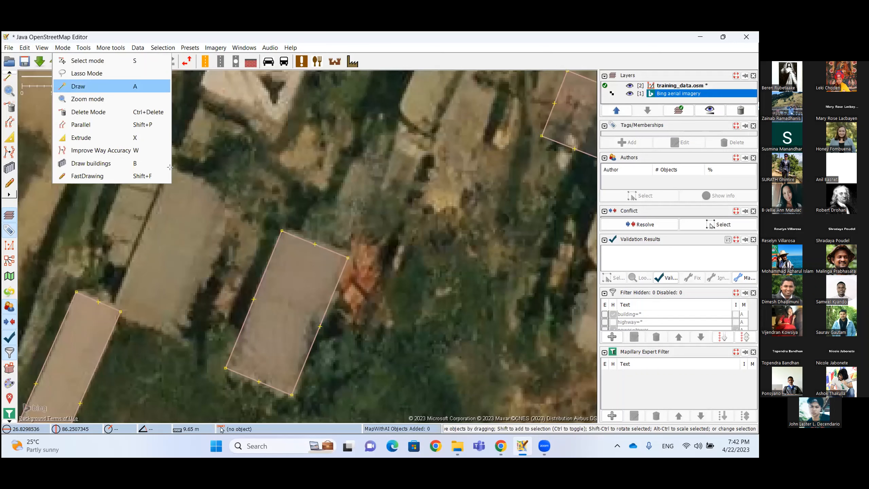
left_click(68, 86)
left_click(170, 168)
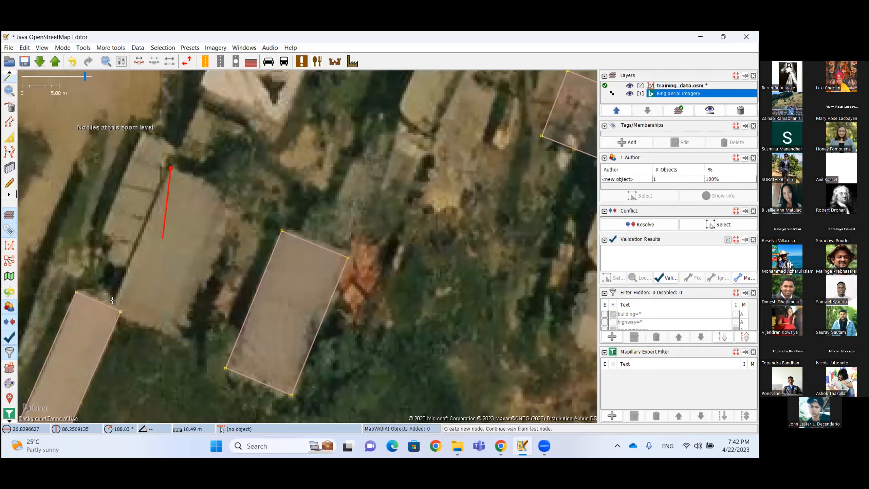
left_click(114, 302)
left_click(163, 327)
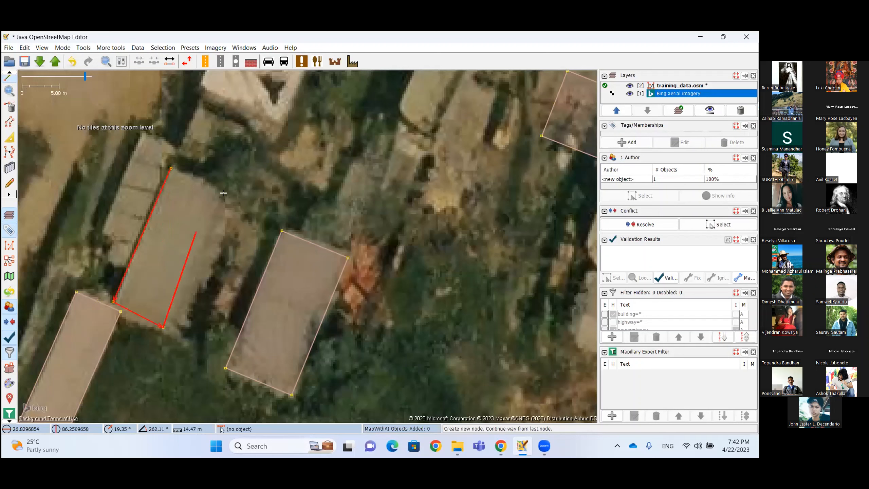
left_click(224, 194)
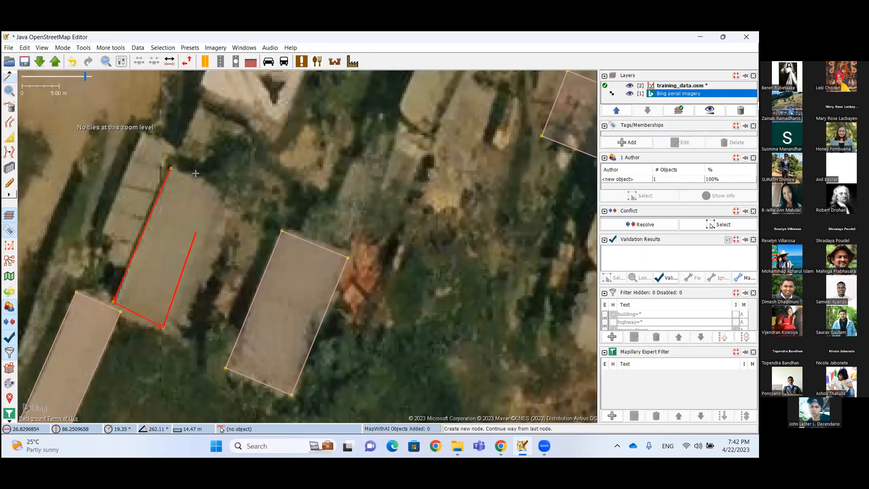
left_click(171, 168)
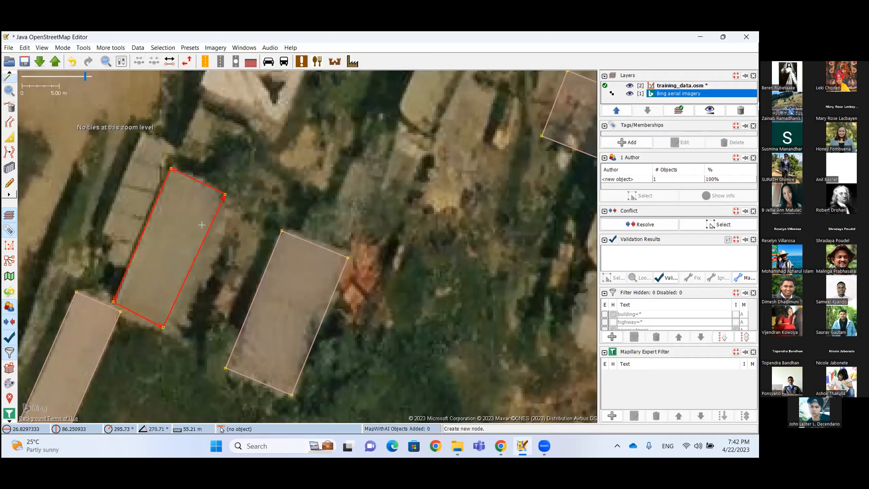
key("q")
key("s")
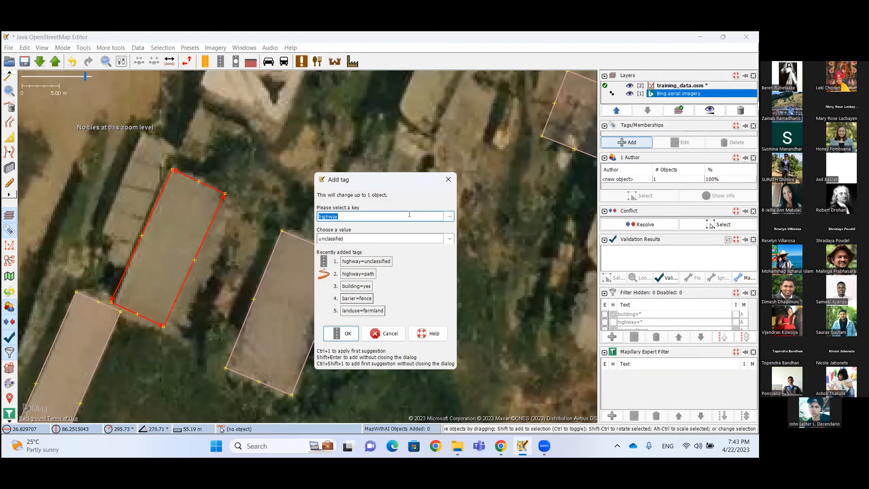
Tag the squared outline as building=yes and deselect it.
left_click(398, 217)
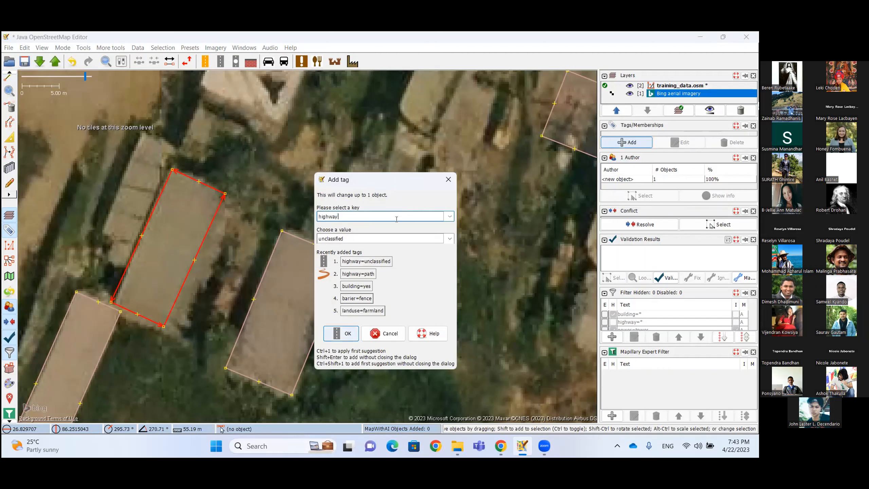
type("building")
left_click(395, 239)
type("yes")
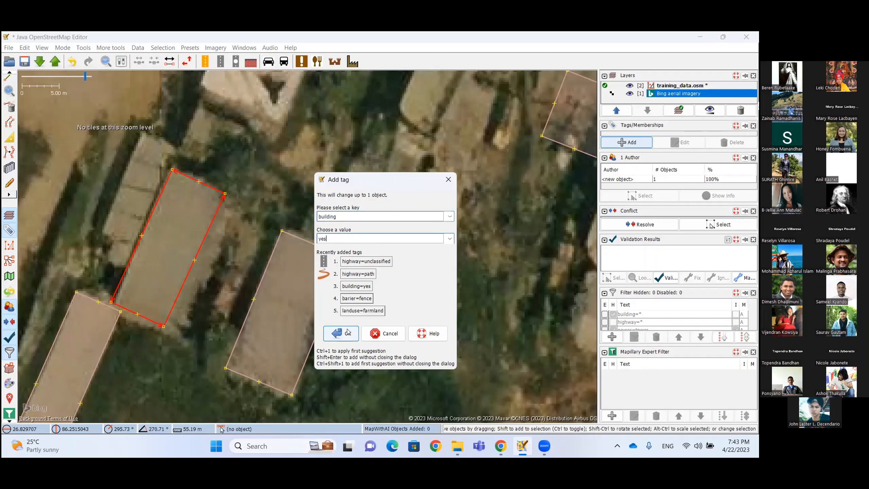
key("Return")
left_click_drag(230, 214, 223, 210)
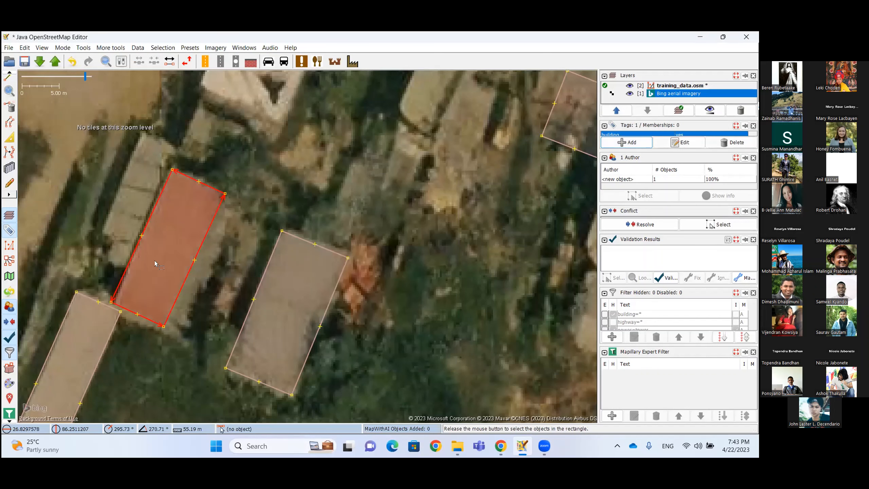
left_click_drag(155, 261, 155, 261)
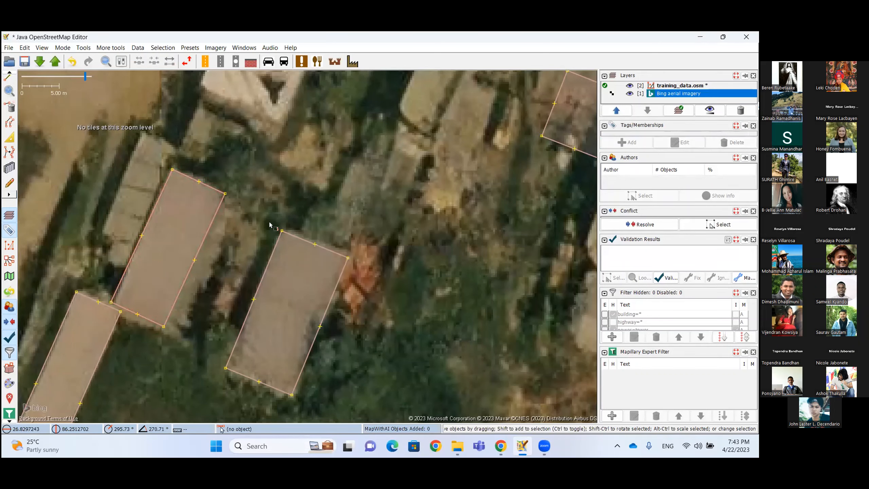
With the building drawing tool, trace the small roof on the west side of the dirt track as a rectangle about 44 m in perimeter.
scroll(173, 275, "down", 2)
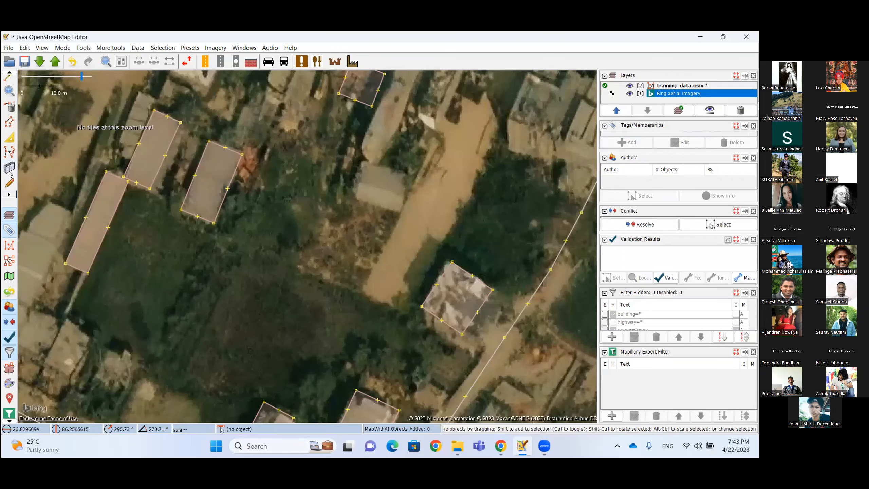
left_click(10, 171)
left_click(359, 159)
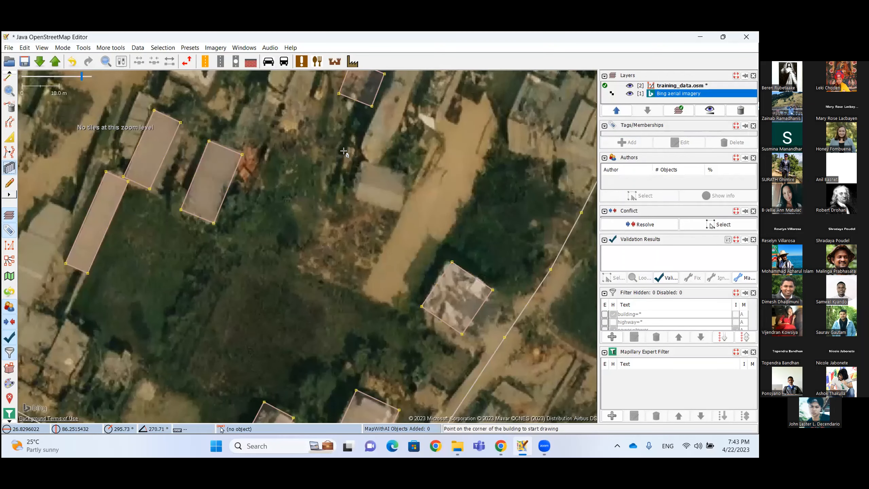
scroll(424, 176, "up", 2)
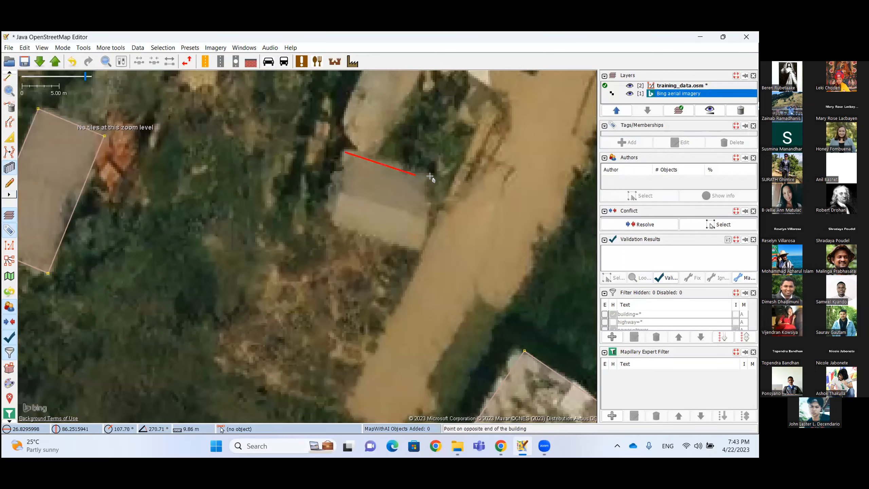
left_click(430, 253)
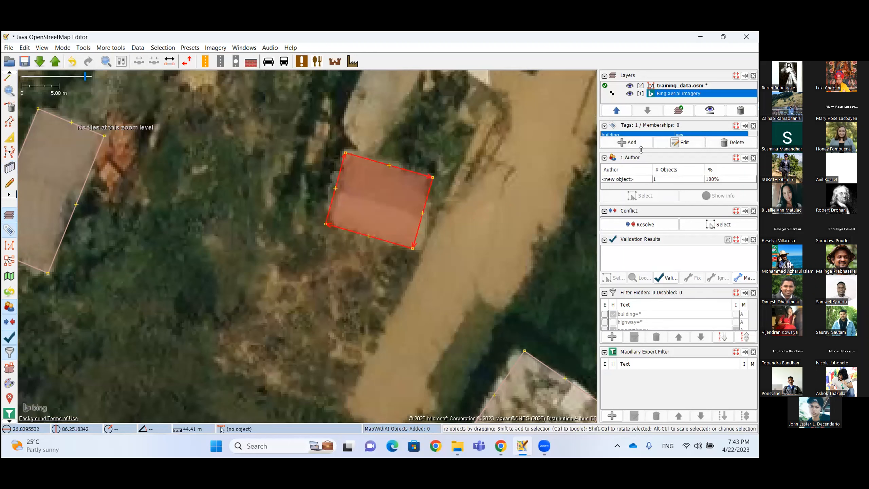
Close the Conflict and Validation Results panels and enlarge the Tags area to show the selected building's full tag list.
left_click_drag(620, 154, 621, 179)
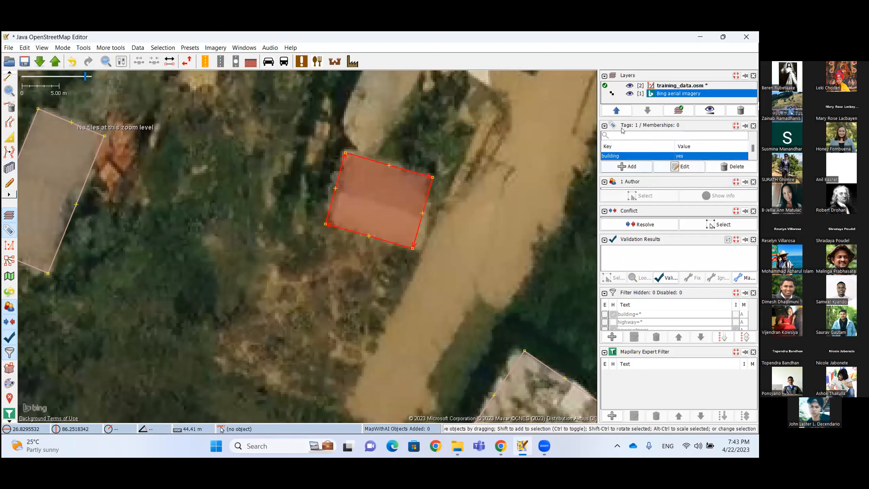
left_click(753, 210)
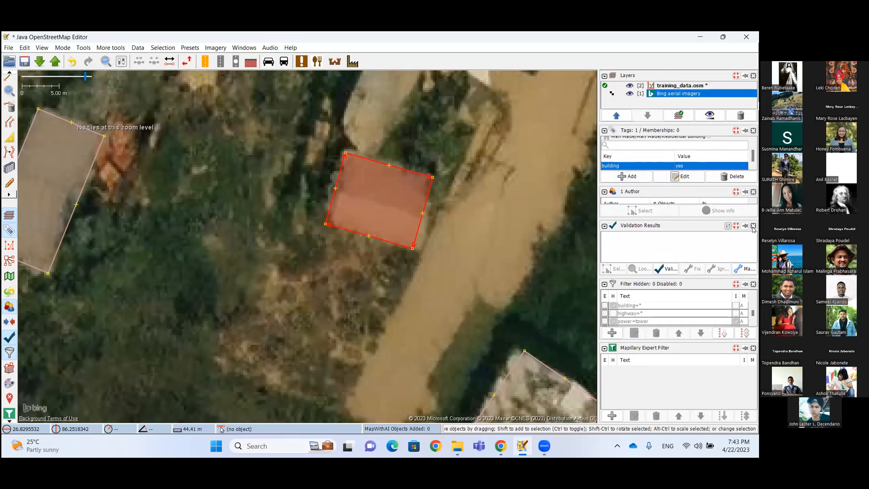
left_click(754, 226)
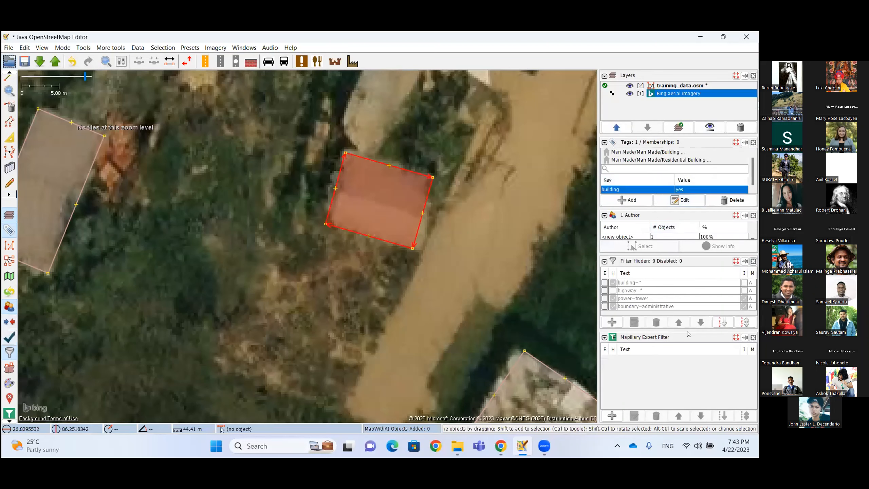
left_click_drag(682, 330, 682, 361)
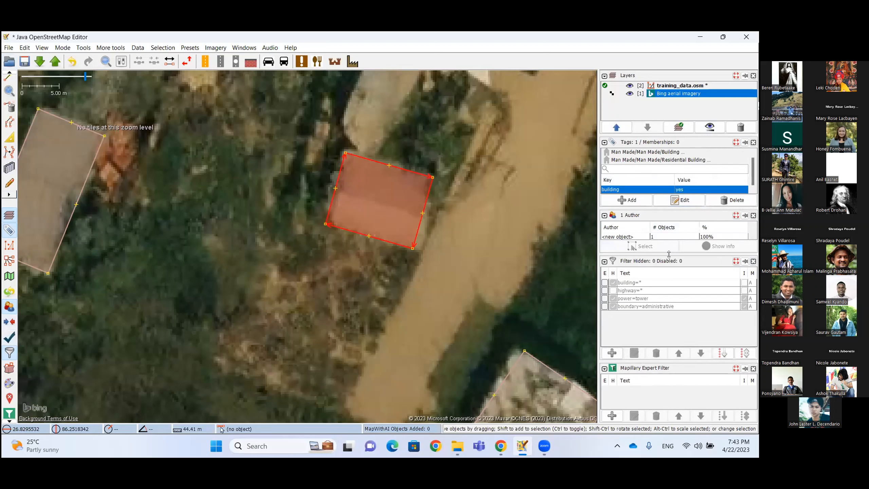
left_click_drag(669, 254, 669, 299)
left_click_drag(663, 209, 663, 240)
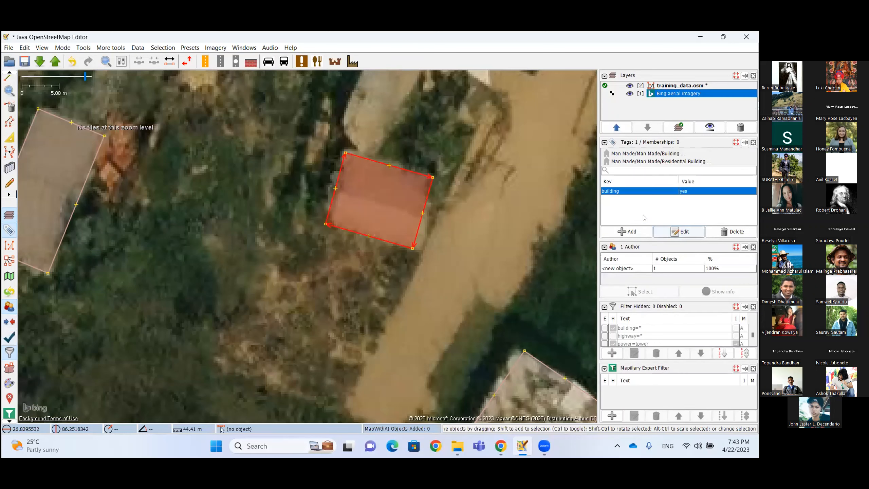
Check the building traced beside the dirt track and survey the surrounding roofs northwest toward NIC Asia Bank.
left_click(113, 289)
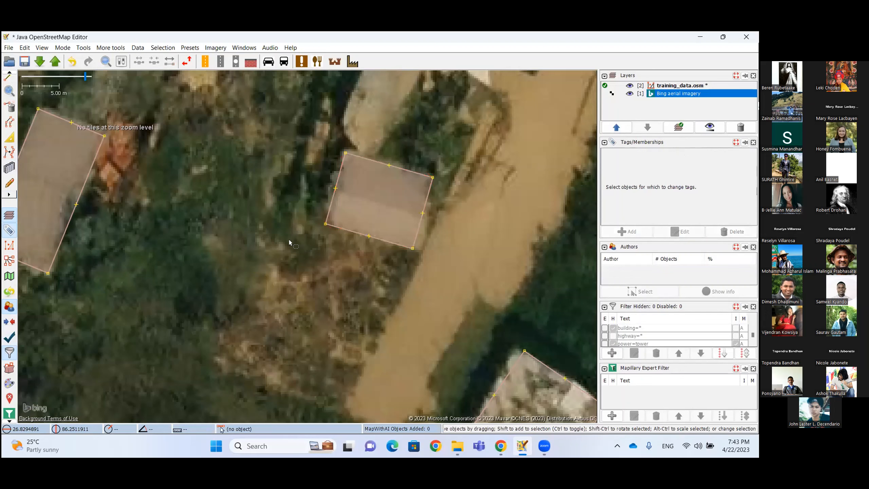
scroll(465, 259, "down", 3)
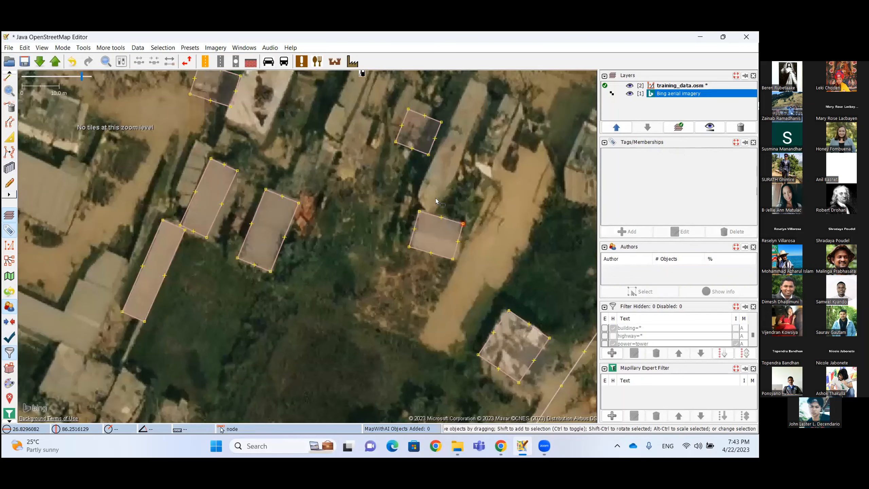
scroll(462, 172, "up", 2)
left_click(434, 179)
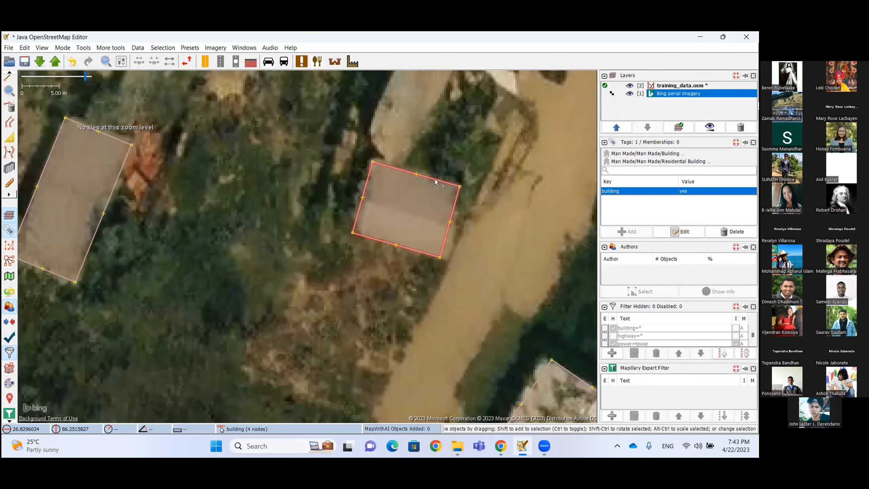
left_click(447, 242)
scroll(447, 242, "down", 2)
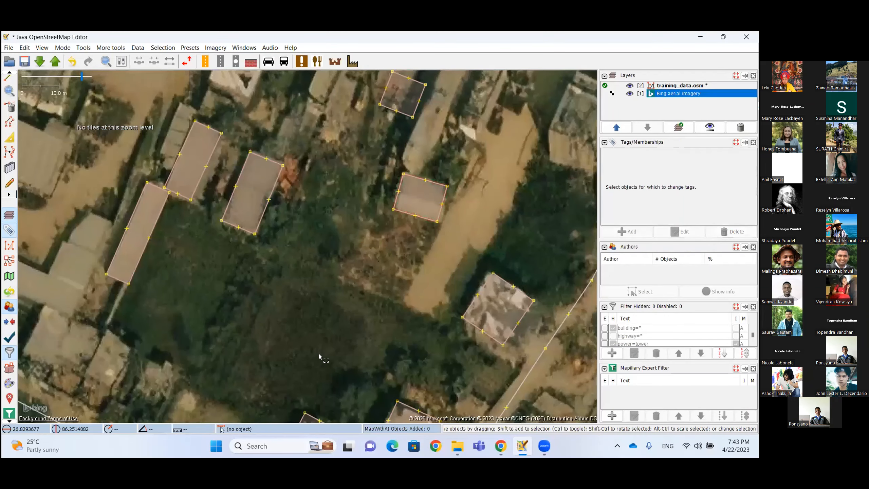
left_click_drag(319, 355, 315, 363)
left_click_drag(210, 228, 151, 333)
left_click(194, 295)
left_click(219, 285)
left_click_drag(220, 284, 223, 285)
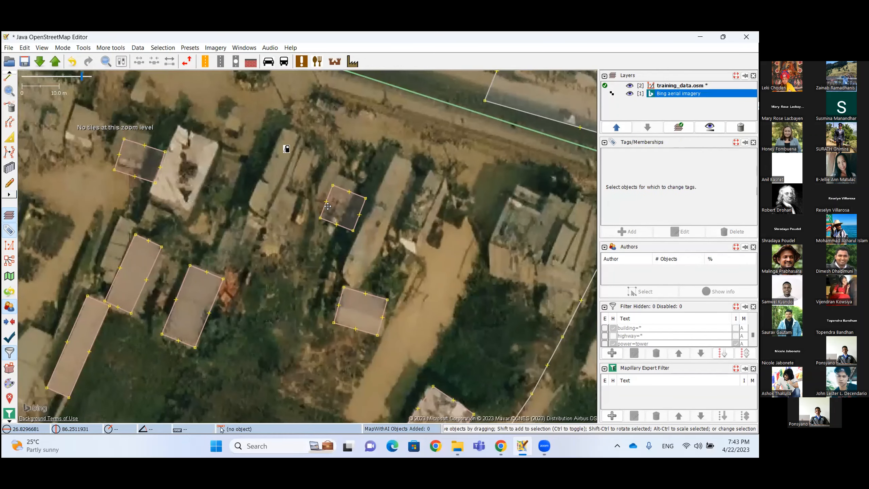
left_click_drag(240, 172, 328, 206)
left_click_drag(220, 226, 306, 253)
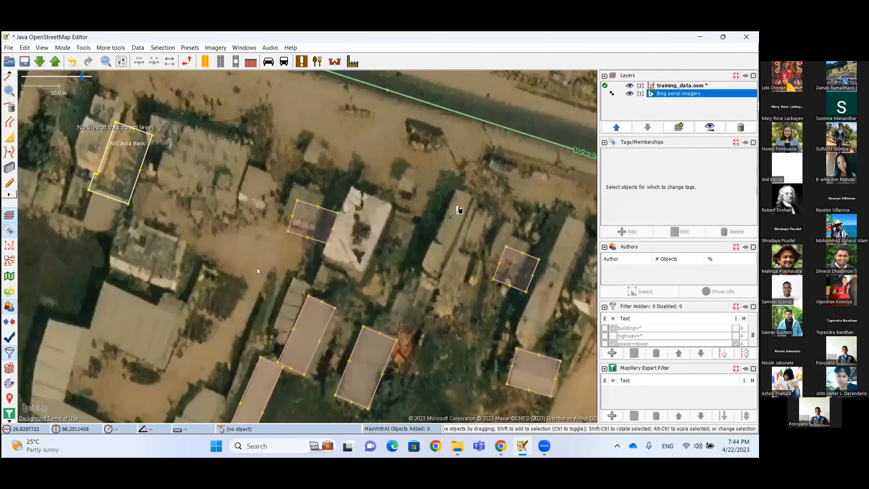
With the building tool, trace the large roof south of NIC Asia Bank, beside the courtyard, as a rectangle about 14 m wide.
left_click_drag(195, 264, 299, 212)
left_click_drag(346, 226, 442, 156)
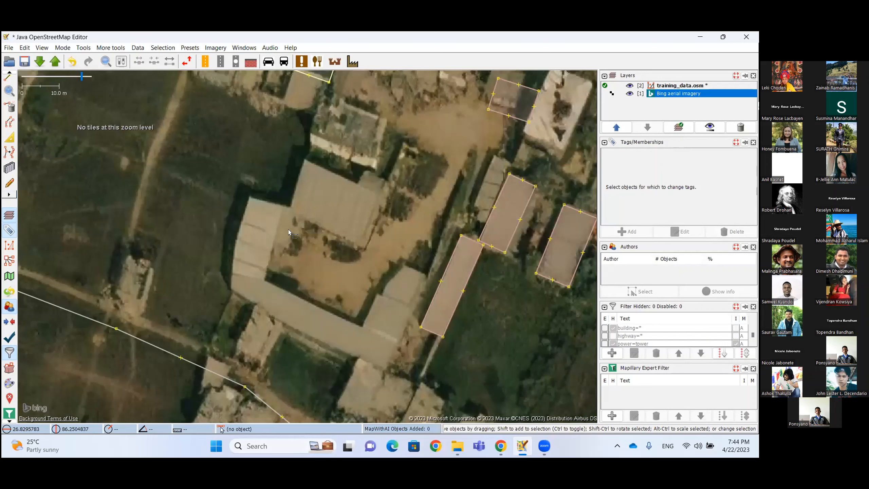
scroll(282, 207, "up", 2)
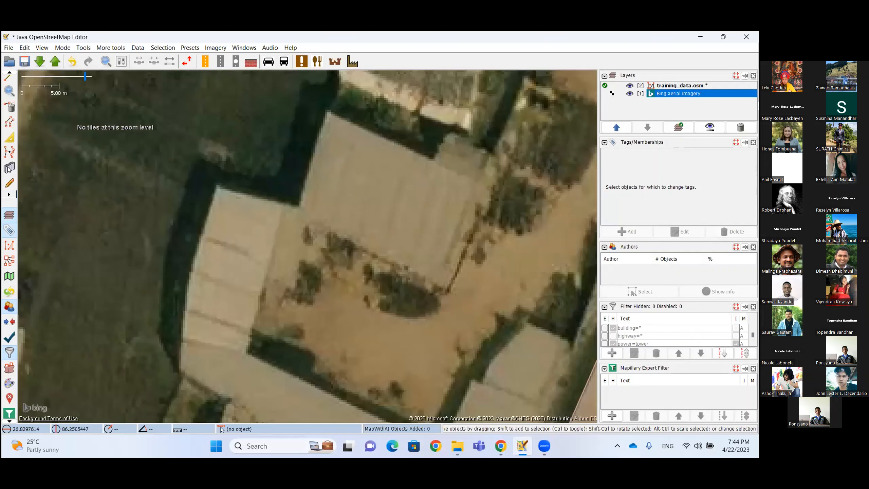
key("b")
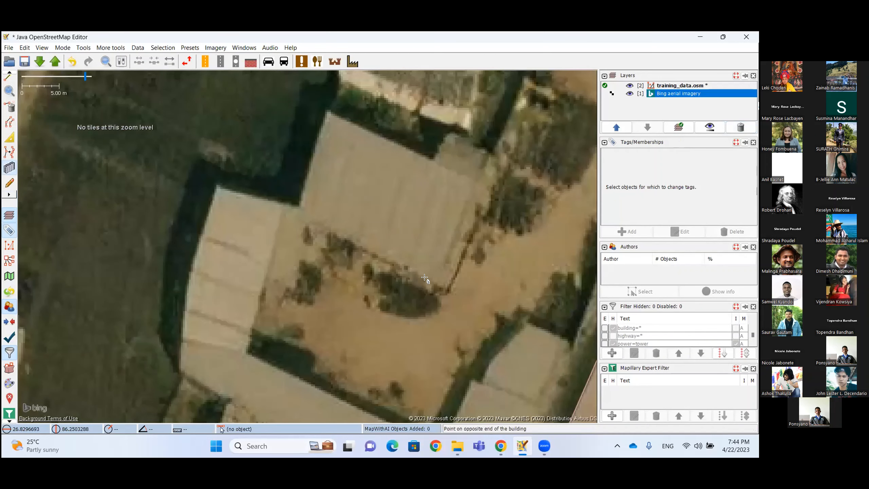
left_click(443, 284)
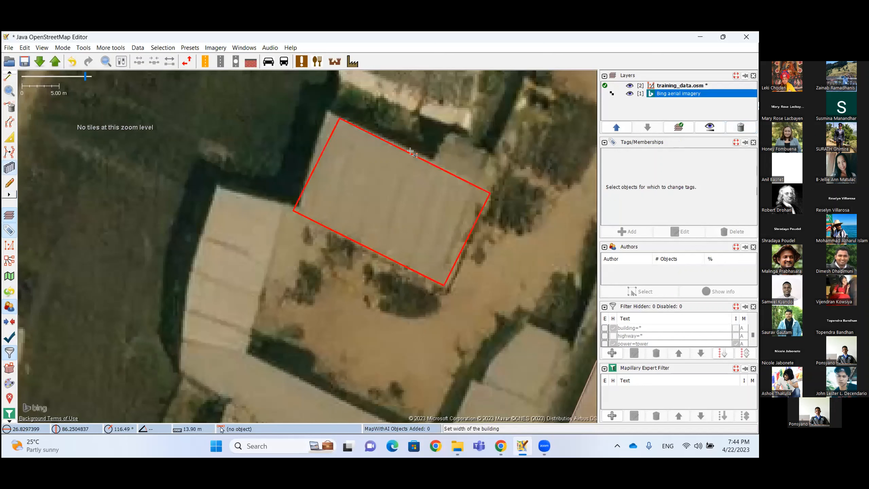
left_click(469, 227)
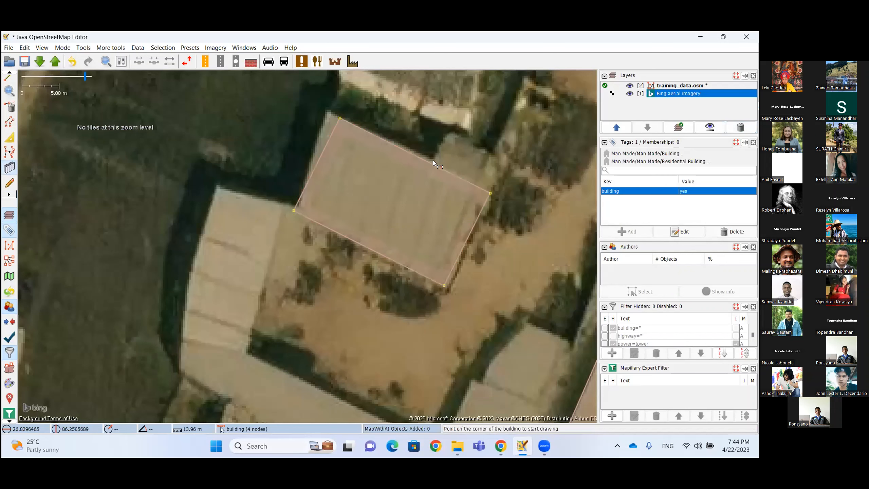
Add a node on the new building's north edge and extrude the eastern part outward to include the small annex.
key("s")
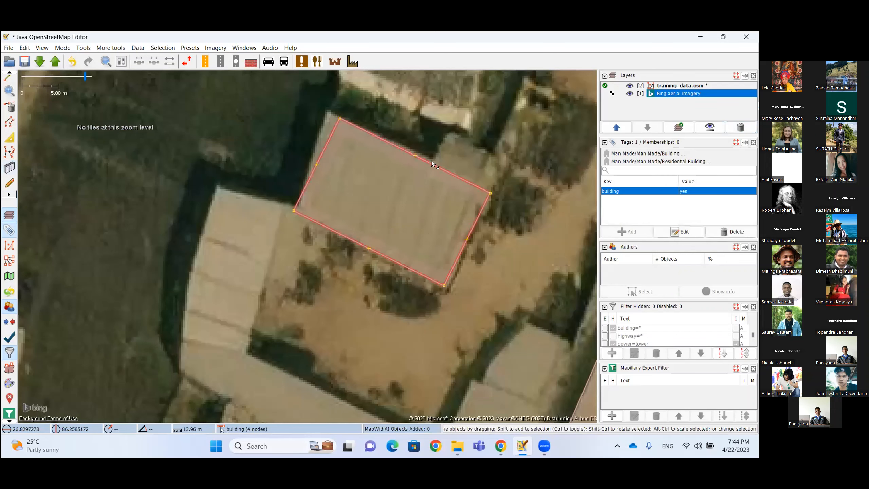
key("b")
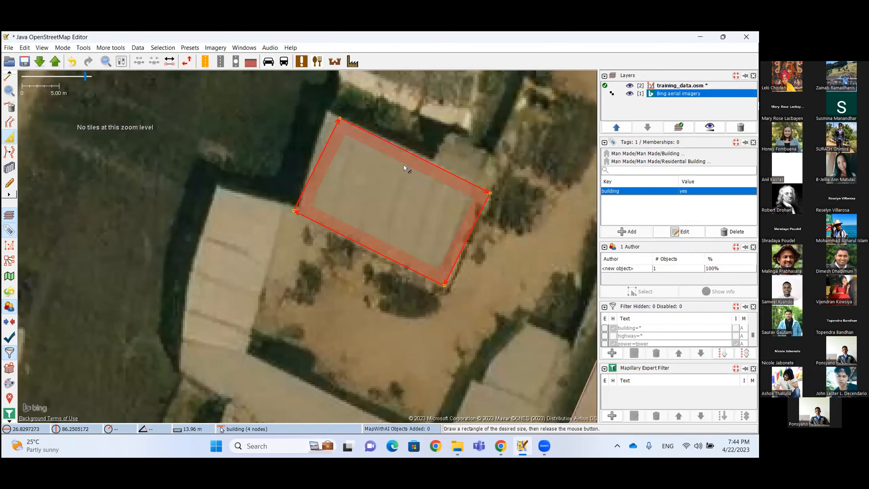
double_click(433, 165)
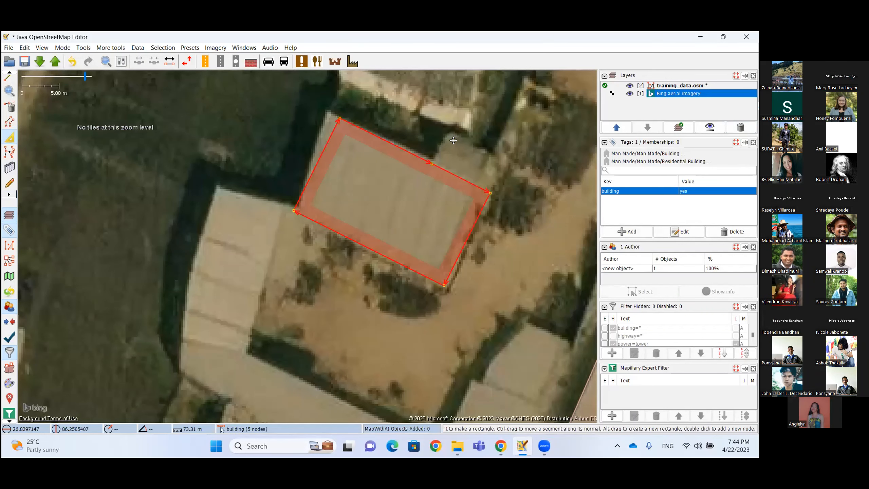
left_click_drag(445, 169, 456, 133)
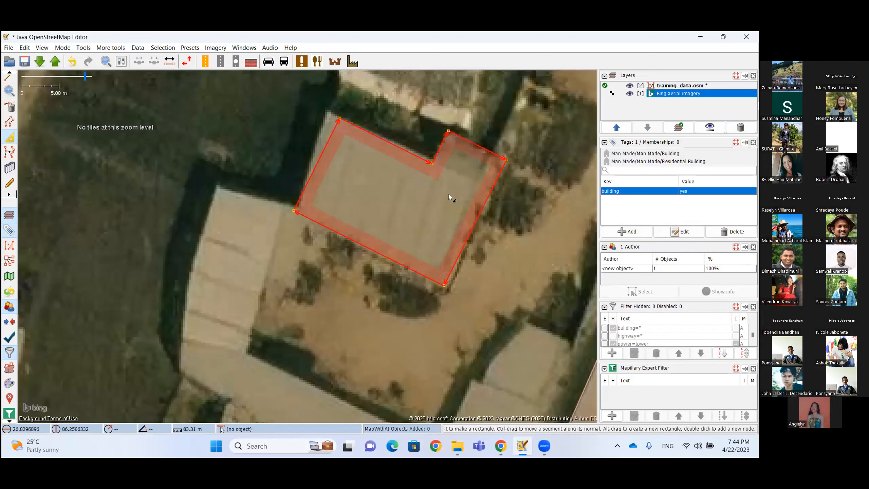
Move the building's northwest corner and the annex's outer northeast corner onto the roof edges in the imagery.
key("s")
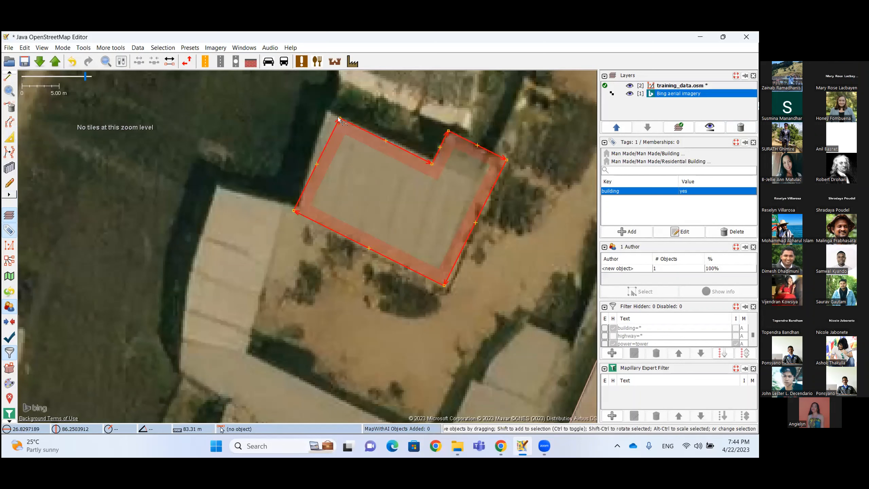
left_click_drag(334, 114, 321, 108)
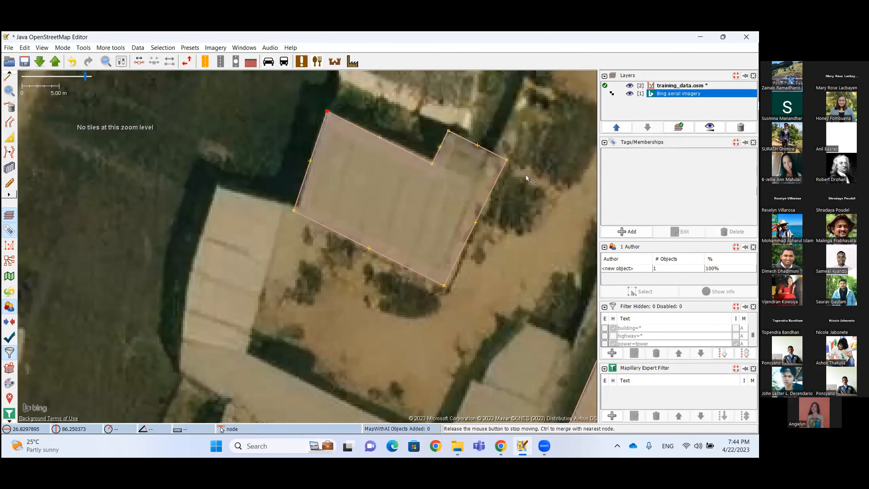
left_click_drag(507, 160, 496, 155)
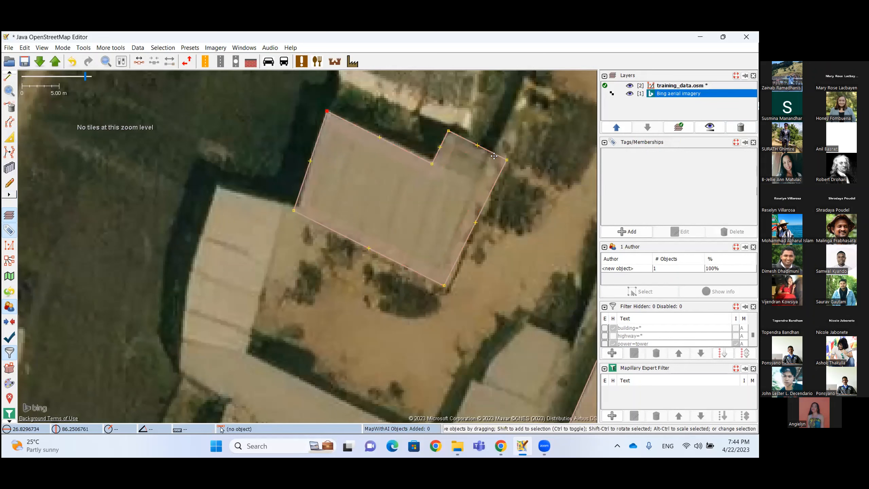
left_click(493, 181)
left_click(440, 247)
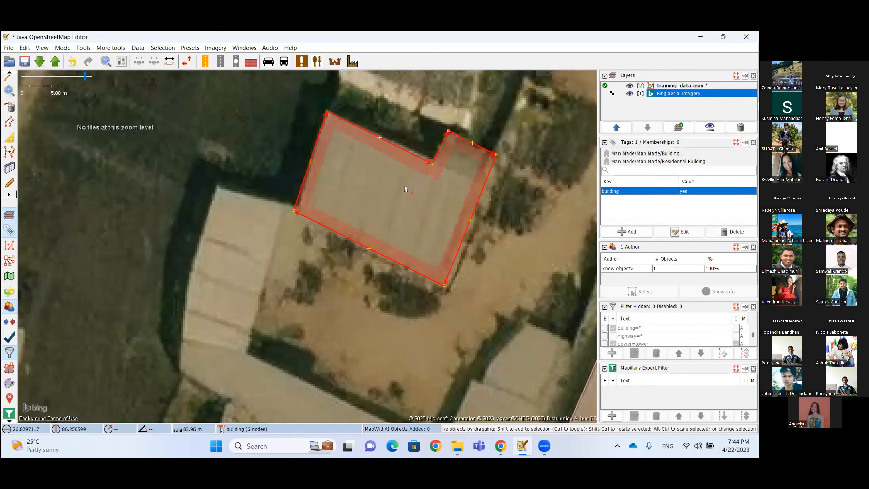
left_click(337, 253)
scroll(337, 252, "down", 2)
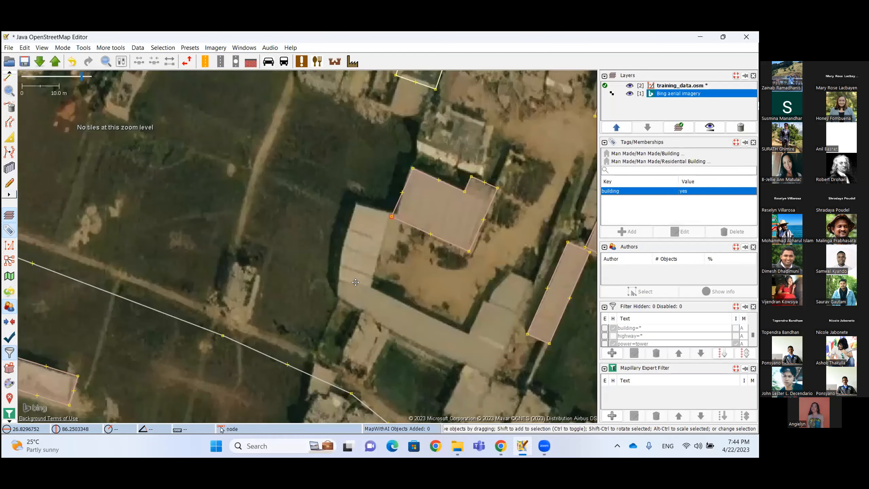
scroll(281, 252, "down", 2)
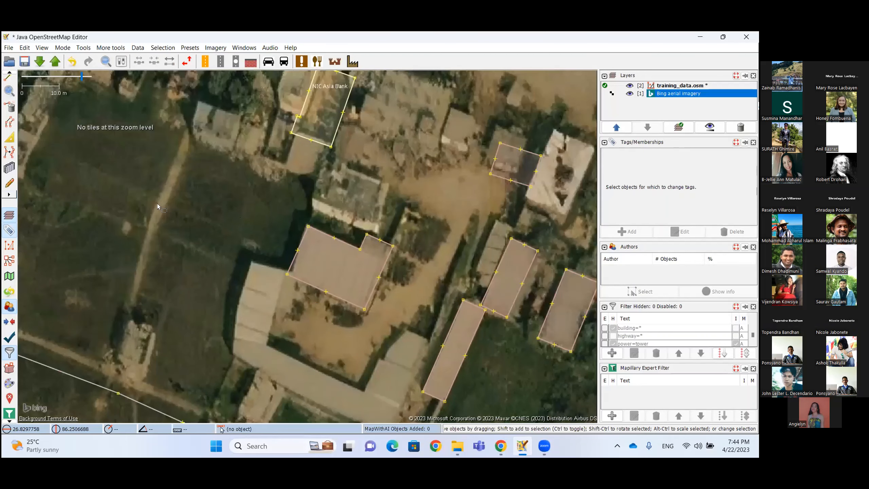
scroll(156, 322, "up", 4)
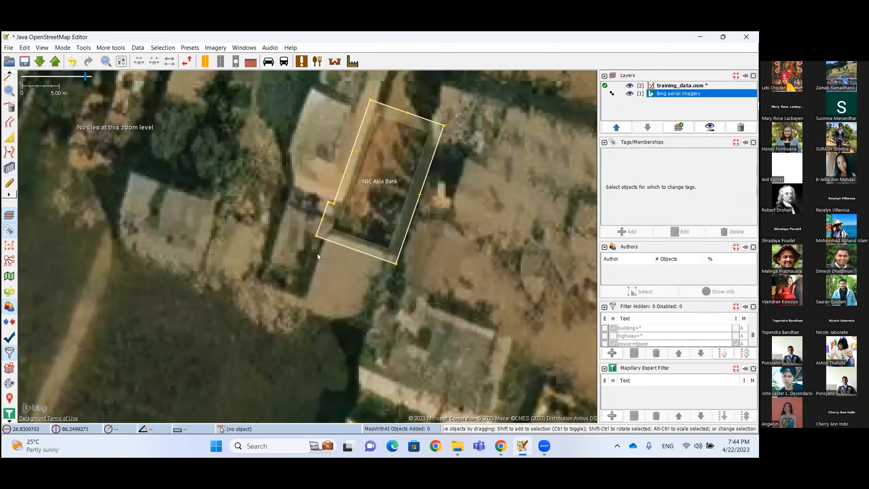
scroll(318, 254, "down", 2)
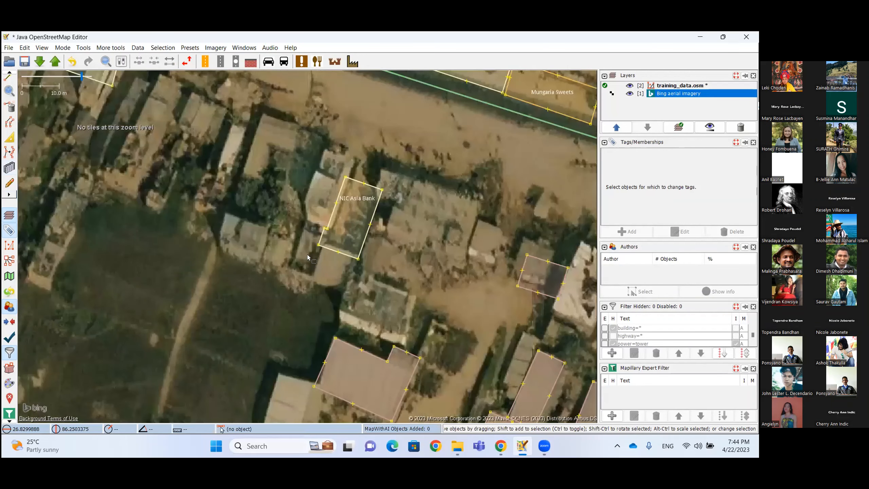
scroll(319, 253, "down", 2)
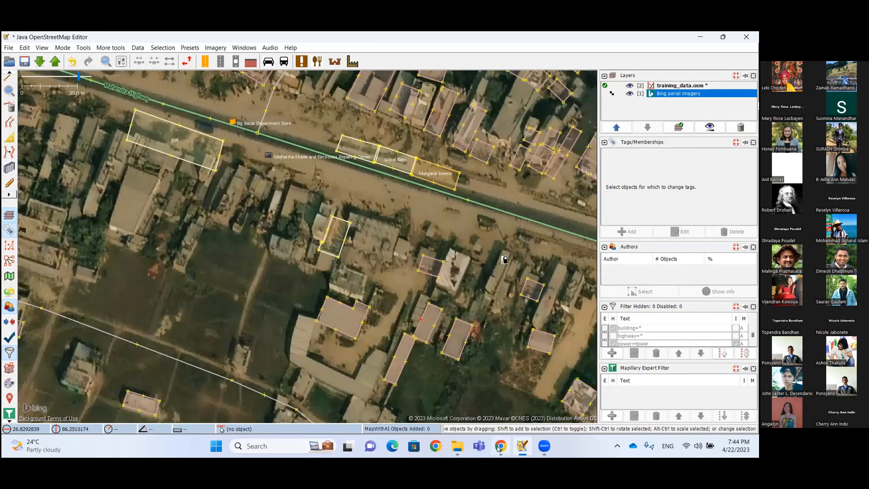
Switch to the JOSM Plugins presentation in Google Slides, advance to the utilsplugin2 slide and start the slideshow.
key("alt+Tab")
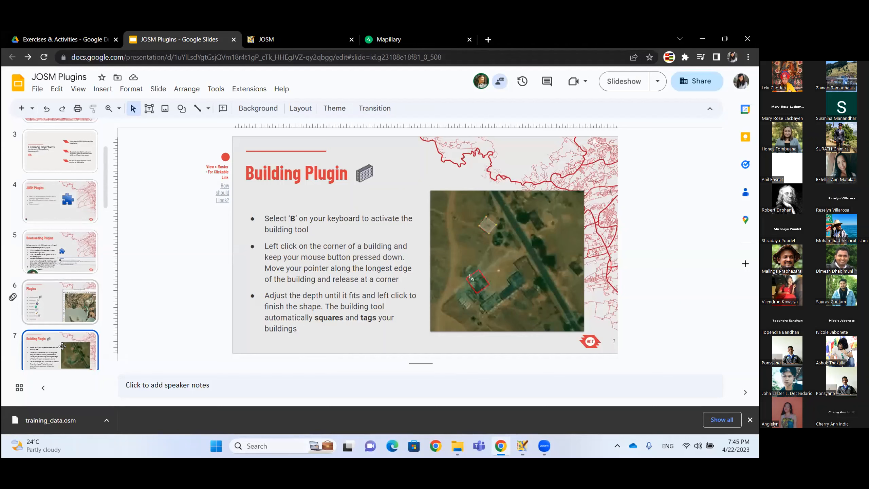
key("Down")
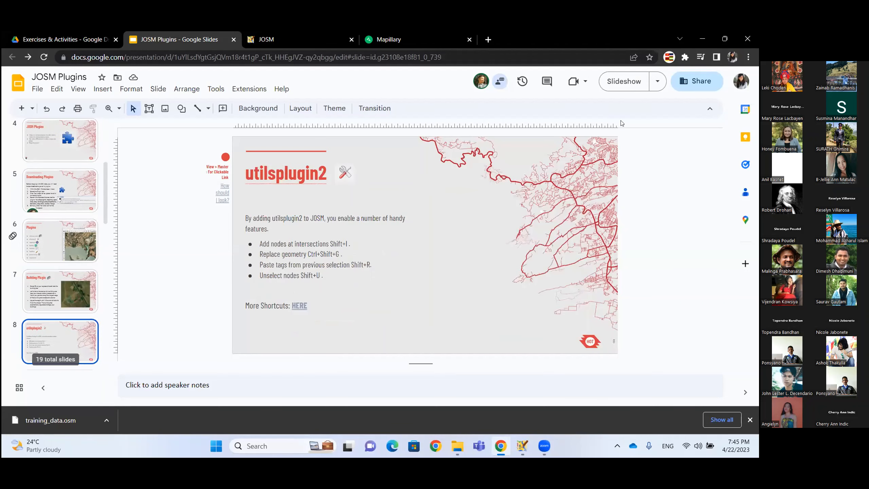
left_click(634, 87)
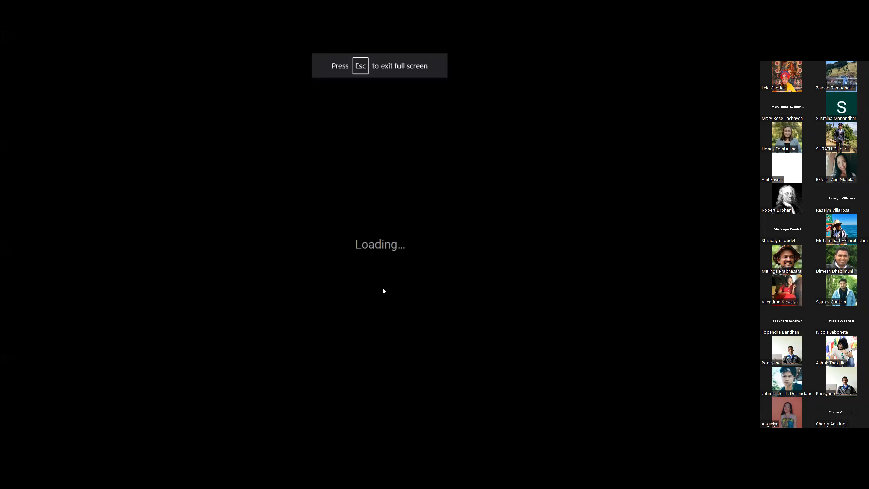
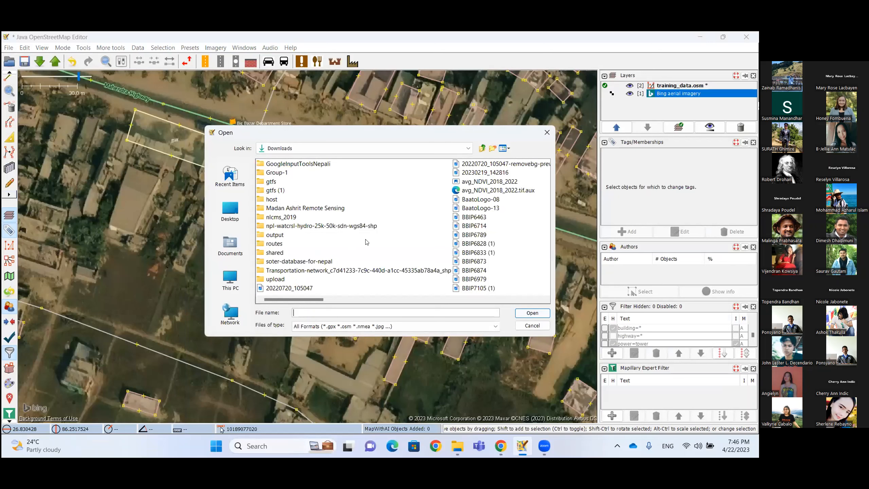
Open training_data.osm from the Downloads folder as another data layer.
scroll(322, 267, "right", 1)
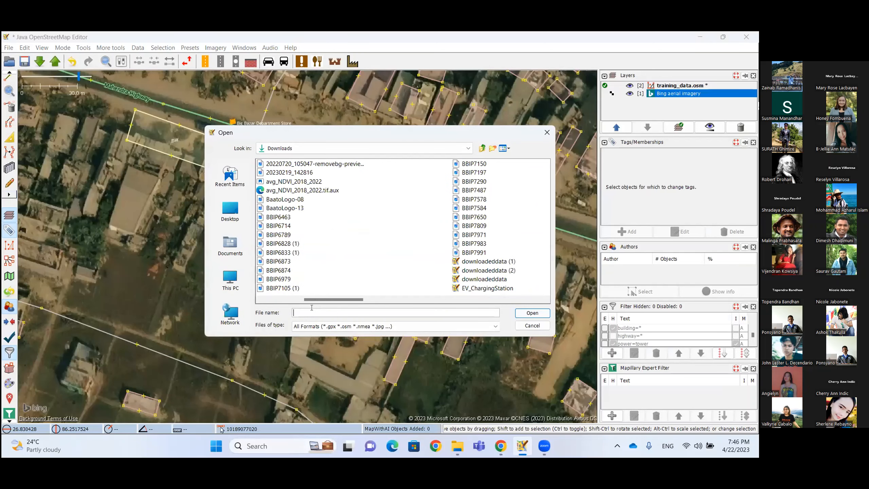
type("training")
key("Return")
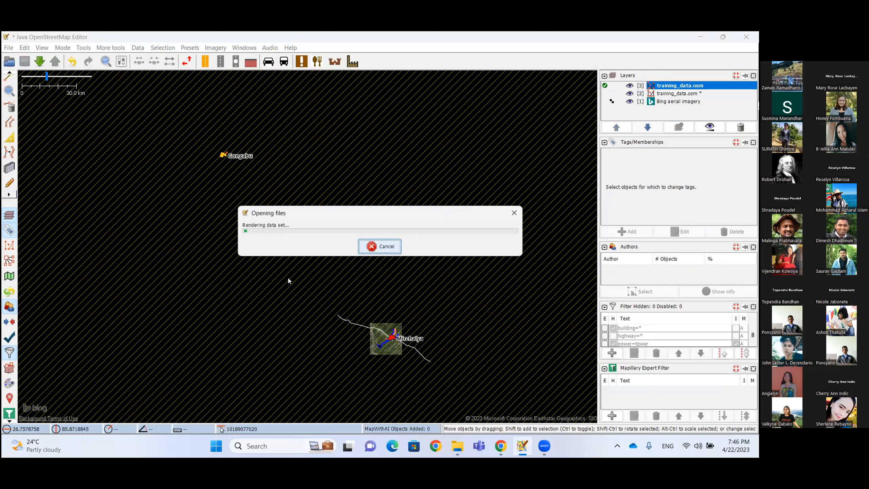
Load training_data.osm from the Downloads folder once more as an additional layer.
key("ctrl+o")
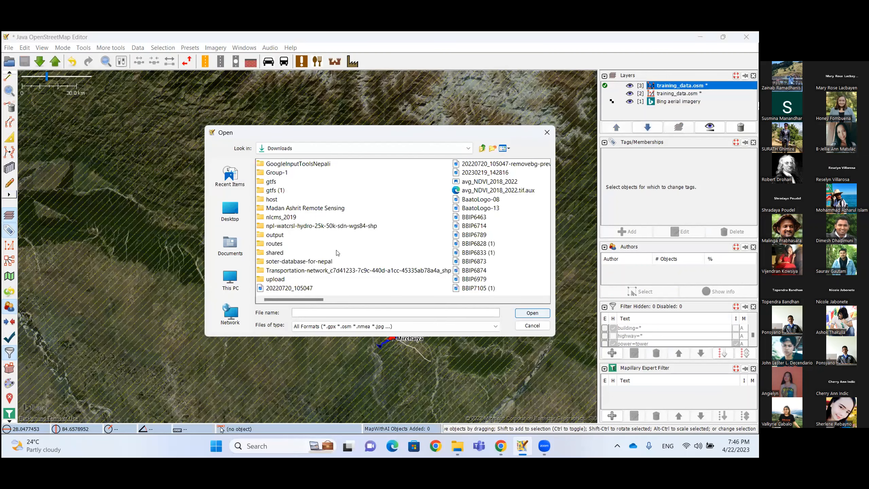
scroll(475, 225, "down", 4)
left_click(485, 227)
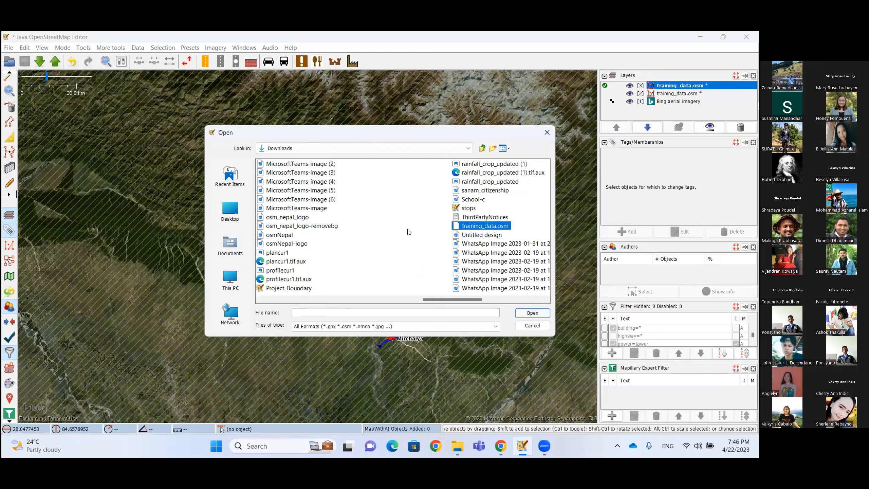
left_click(485, 226)
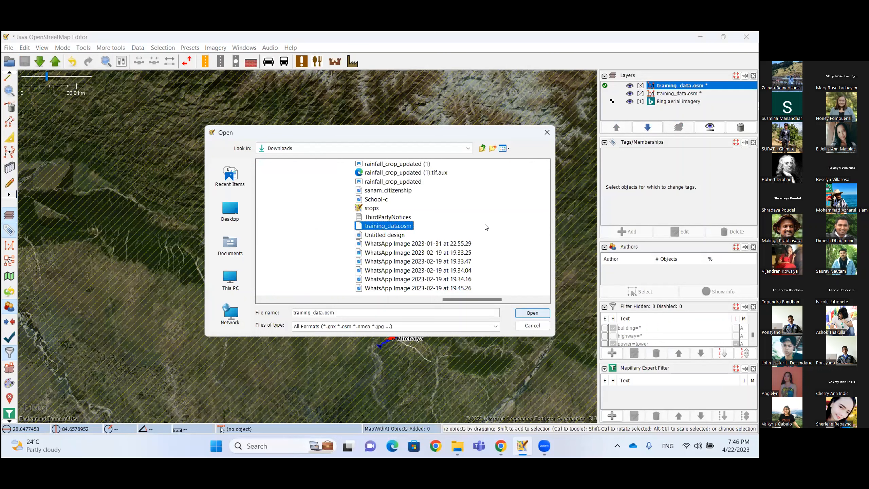
left_click(519, 311)
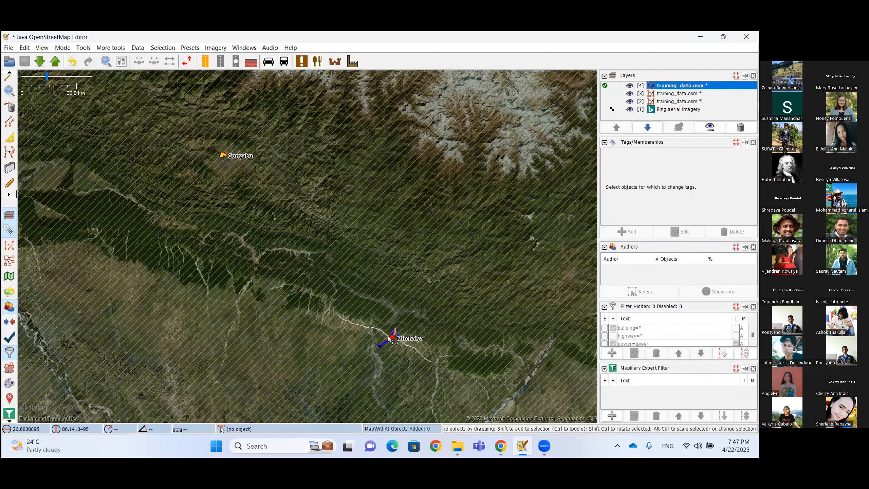
Inspect the power line through Mirchaiya and examine the mapped buildings and roads along Mahendra Highway.
scroll(380, 329, "up", 3)
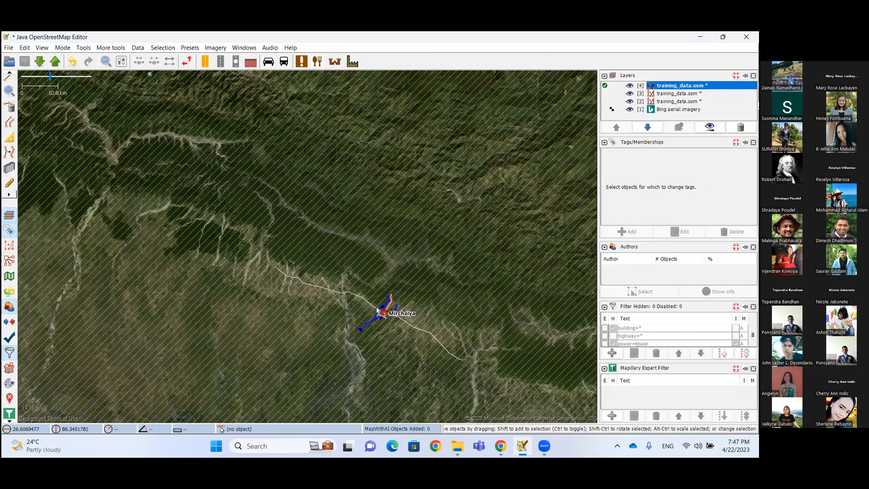
left_click(363, 284)
scroll(363, 284, "down", 3)
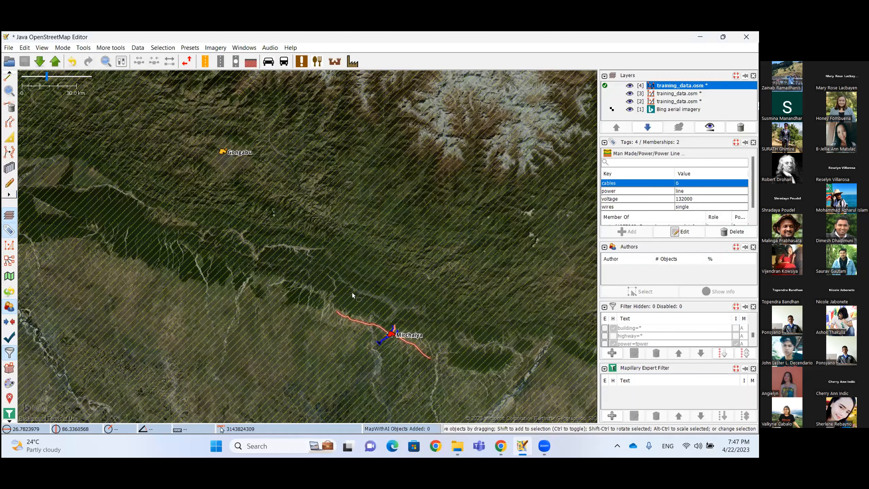
scroll(392, 338, "up", 6)
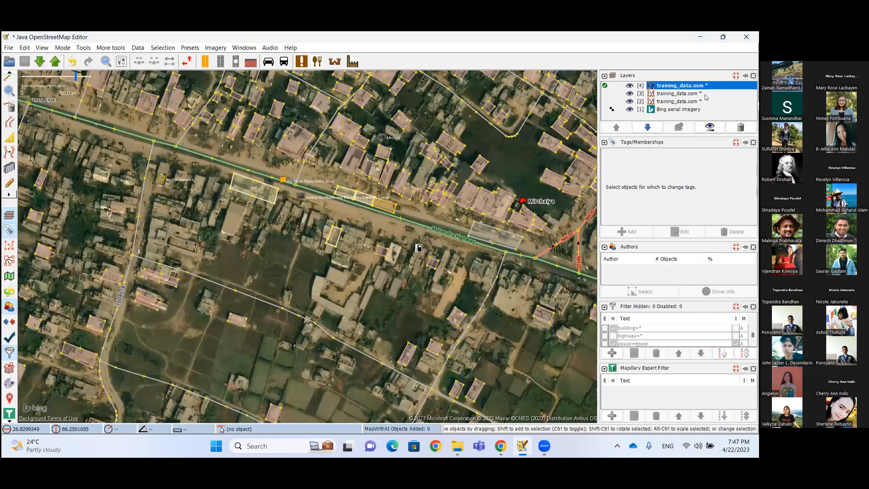
left_click_drag(280, 311, 344, 402)
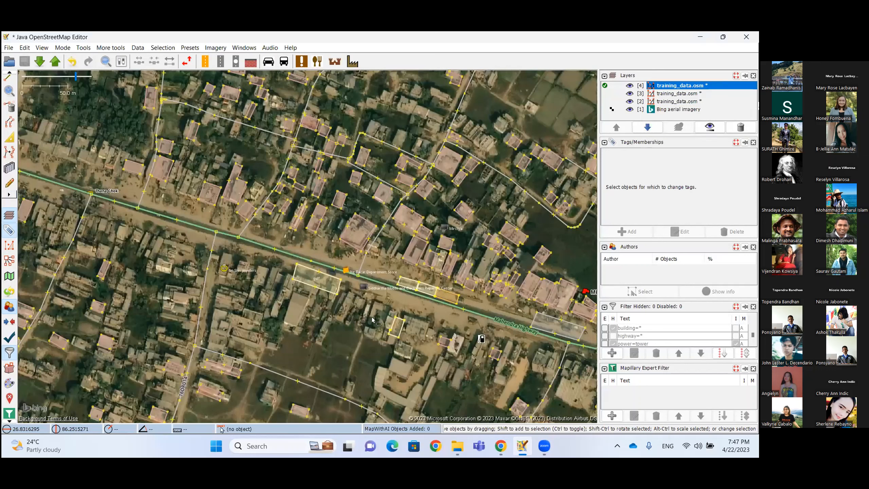
left_click(333, 321)
key("Escape")
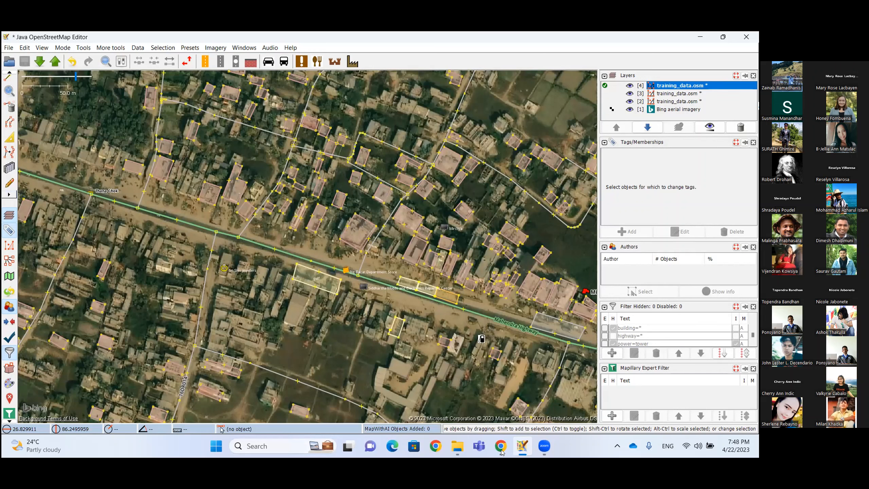
Switch back to the JOSM Plugins presentation in Chrome.
mouse_move(502, 452)
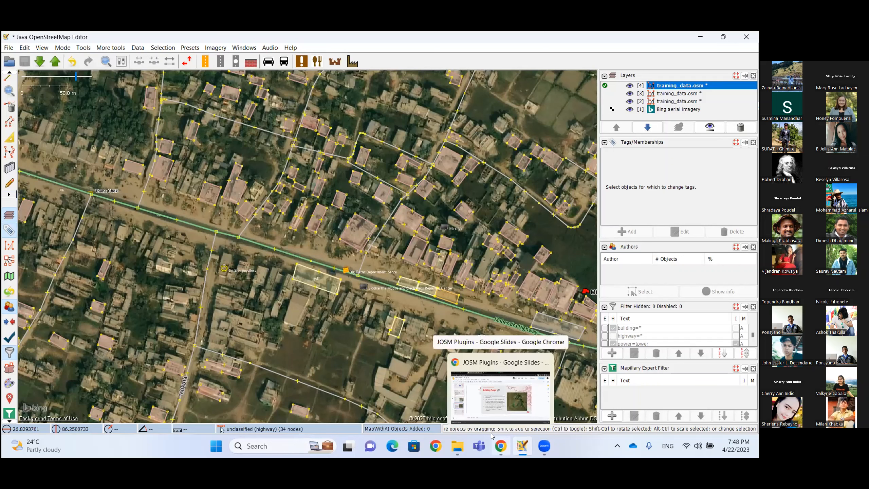
left_click(500, 397)
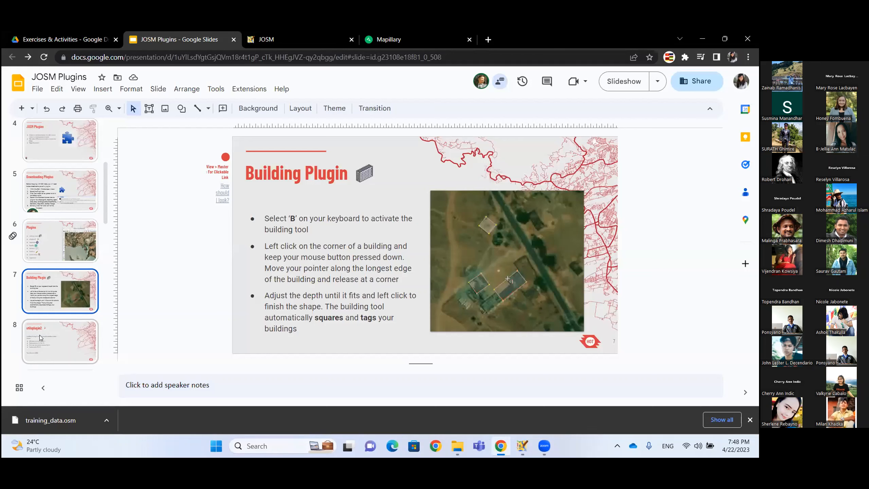
Show the utilsplugin2 slide full screen and exit the slideshow.
left_click(39, 335)
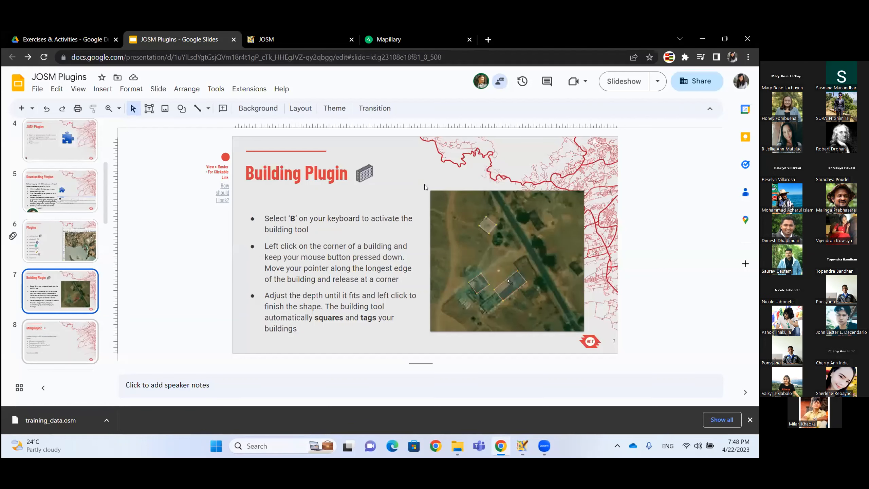
left_click(611, 88)
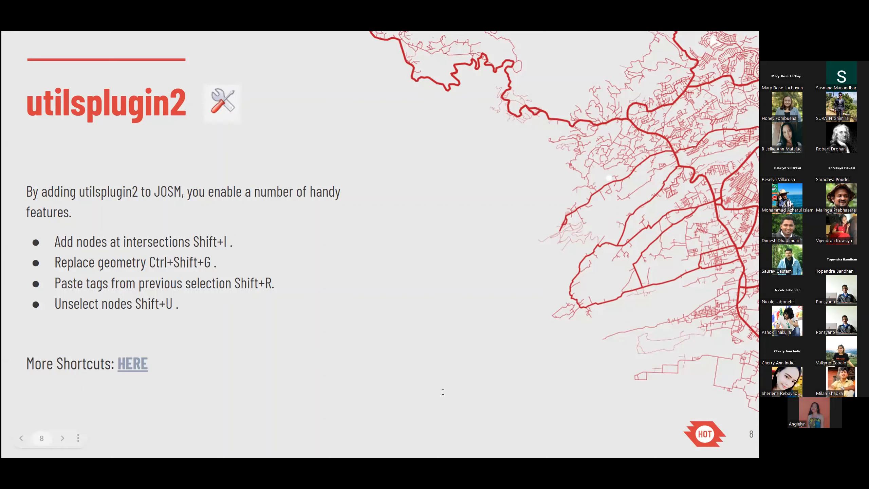
key("Escape")
Switch to JOSM and locate the crossing of the unclassified and residential roads south of Mahendra Highway.
mouse_move(547, 449)
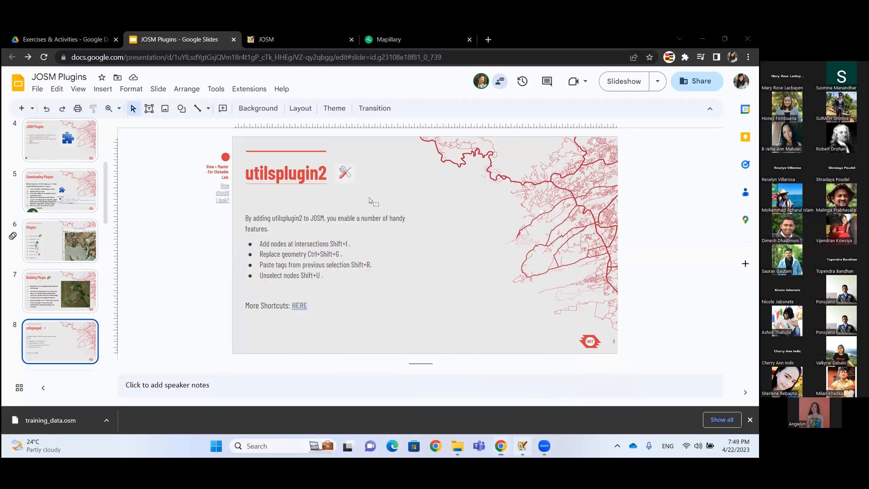
key("alt+Tab")
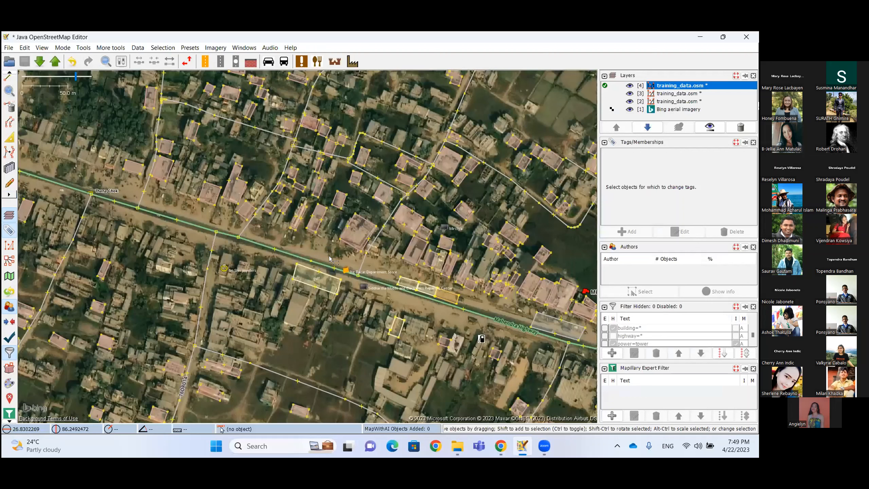
scroll(315, 241, "down", 2)
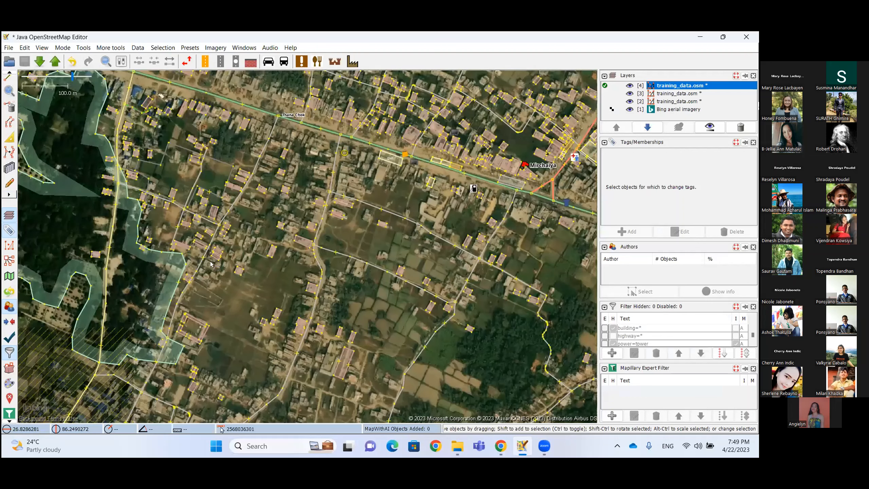
left_click_drag(222, 244, 147, 74)
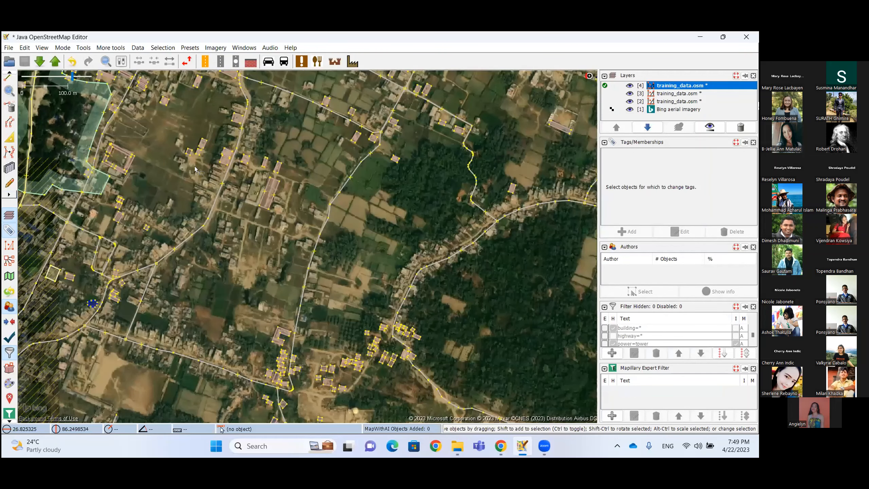
scroll(225, 188, "up", 2)
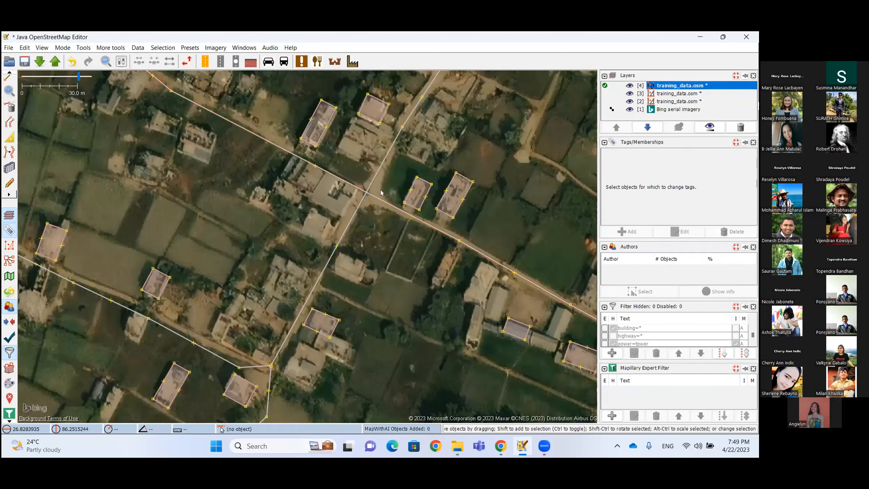
scroll(359, 192, "down", 2)
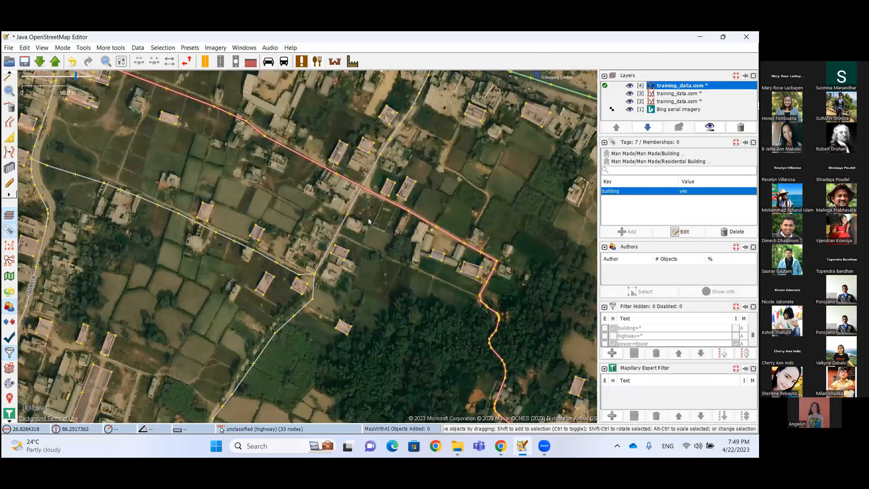
scroll(368, 167, "up", 2)
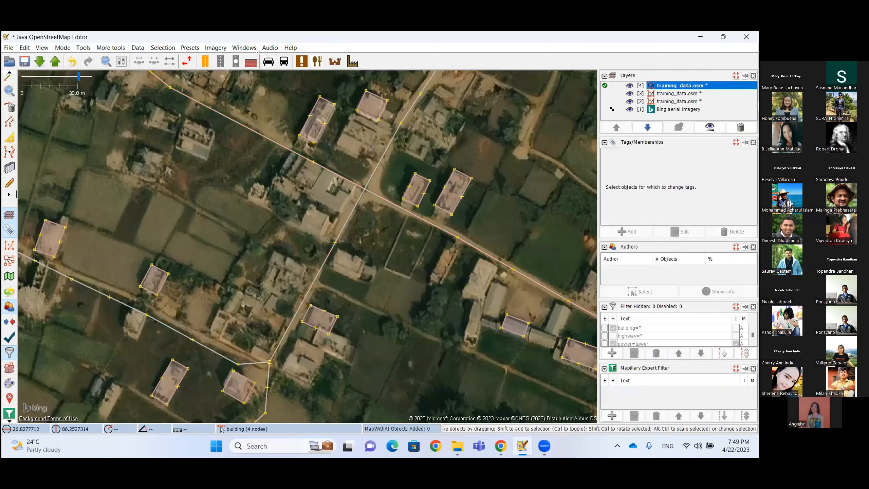
Display the Validation Results and run the validator on the active training_data.osm layer.
left_click(244, 48)
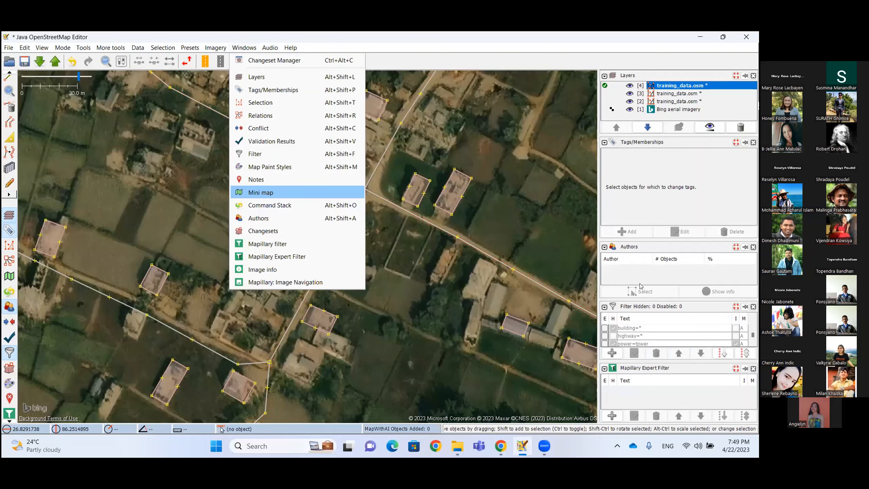
left_click(294, 141)
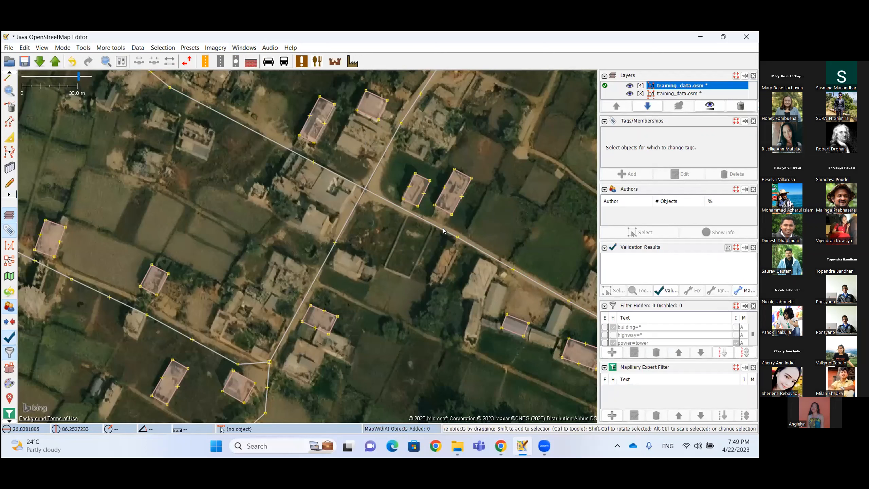
left_click(665, 291)
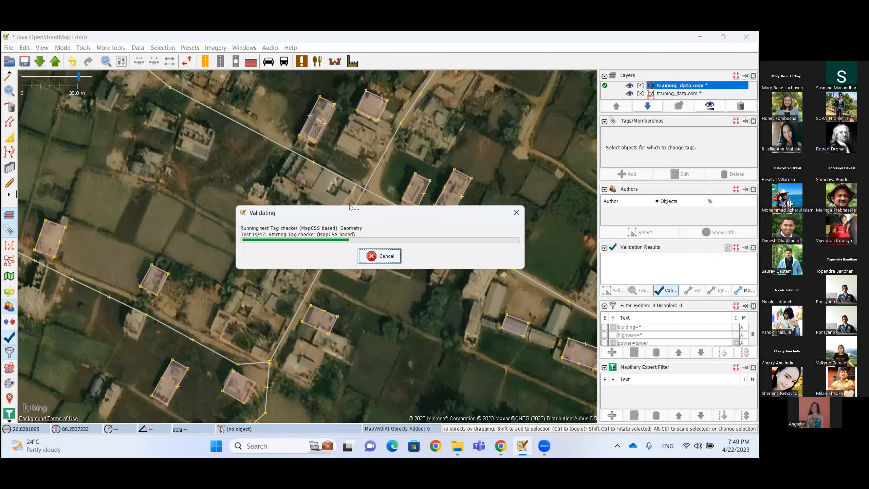
Select the crossing residential and unclassified roads and add a node at their intersection.
scroll(370, 192, "up", 3)
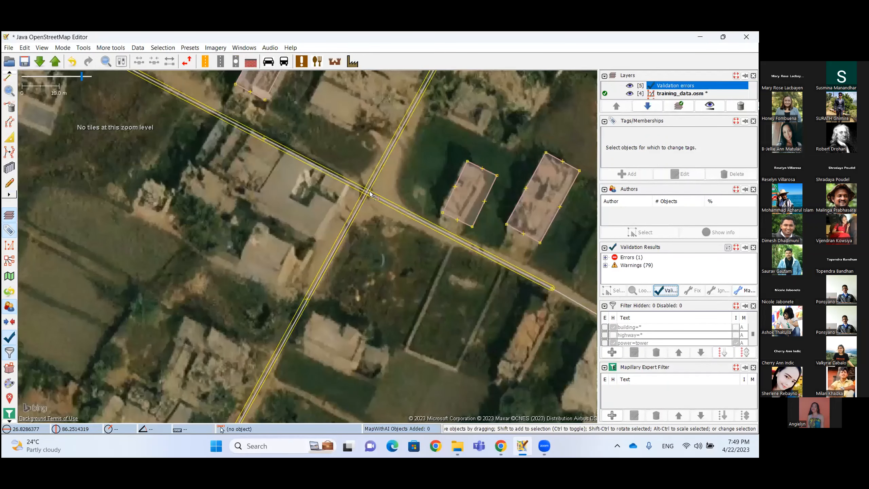
left_click(369, 192)
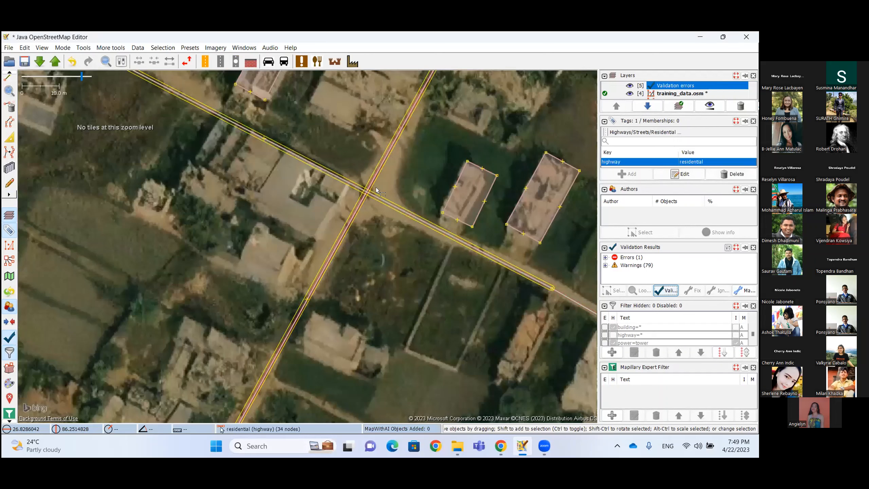
left_click(352, 178)
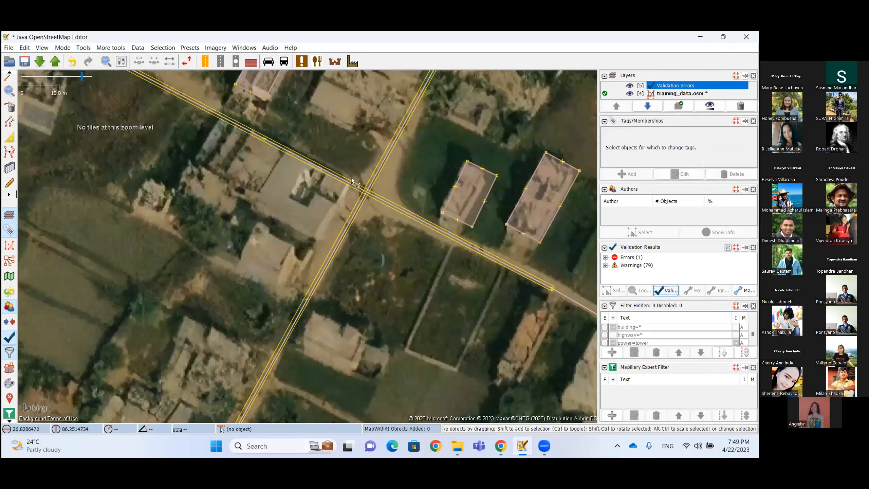
left_click(359, 204)
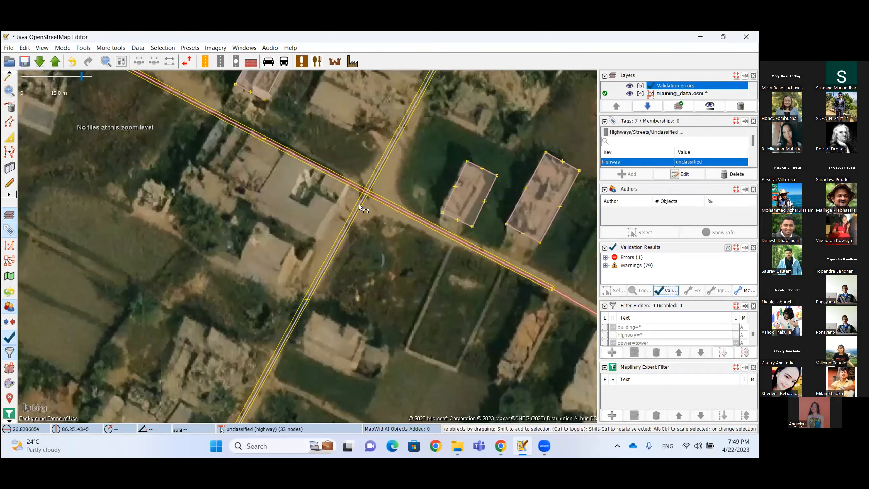
left_click(359, 204)
left_click(359, 203)
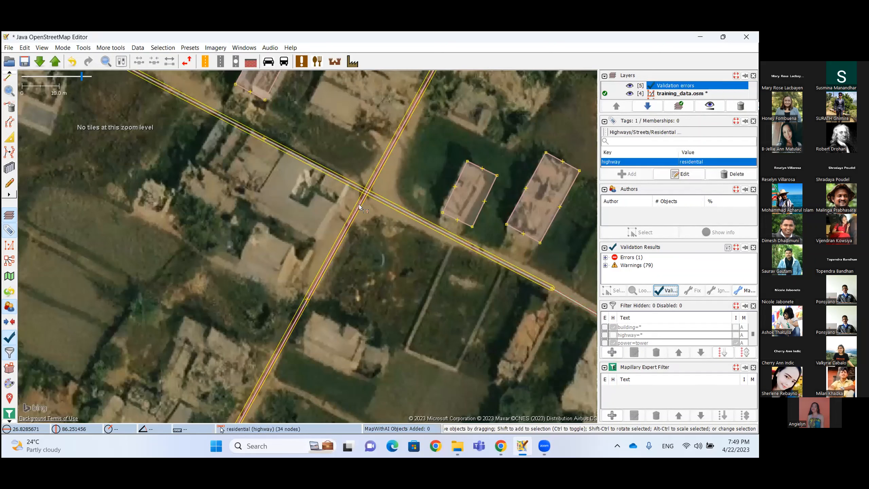
left_click(389, 198, "shift")
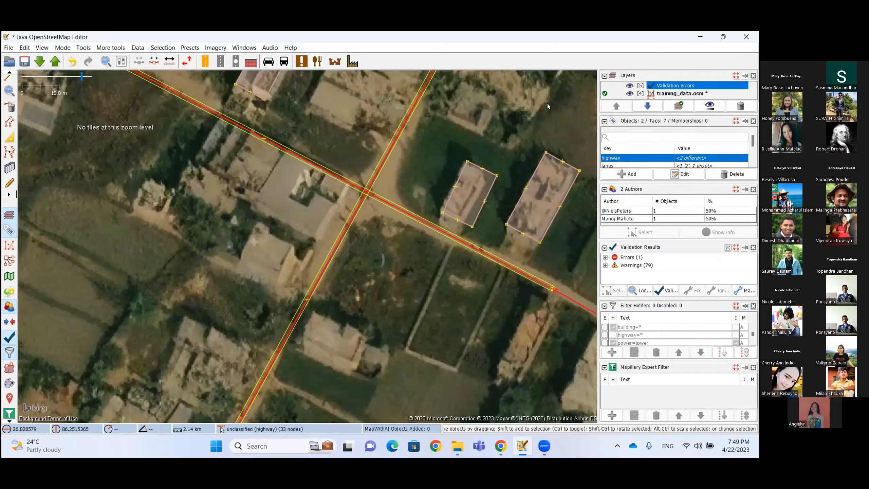
key("ctrl+i")
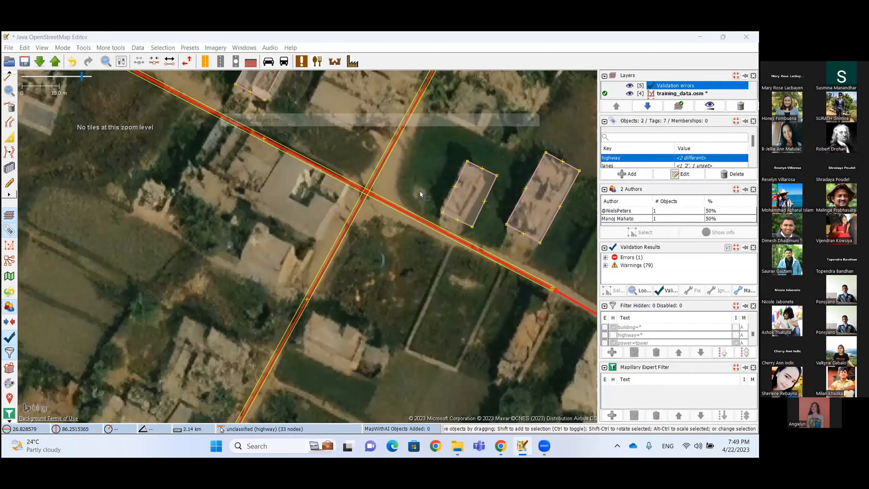
key("Escape")
key("shift+i")
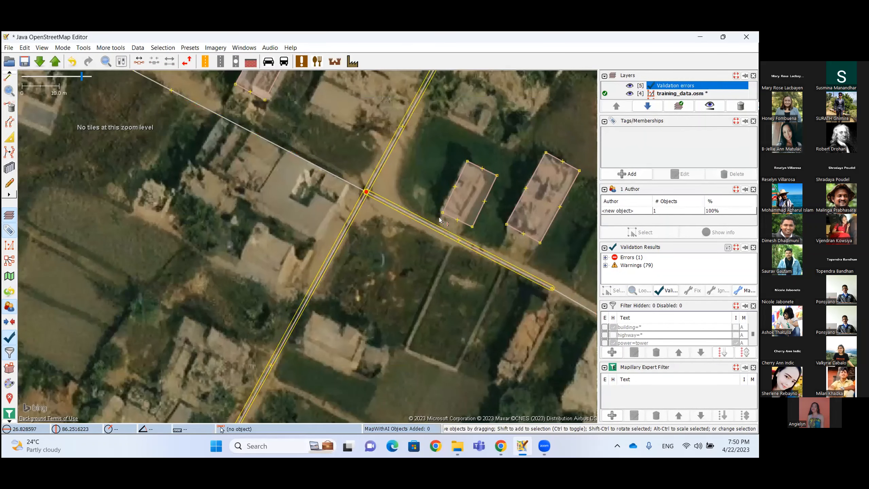
Hide the Validation errors layer and undo the node added at the road crossing, keeping both roads selected.
left_click(342, 179)
left_click(354, 127)
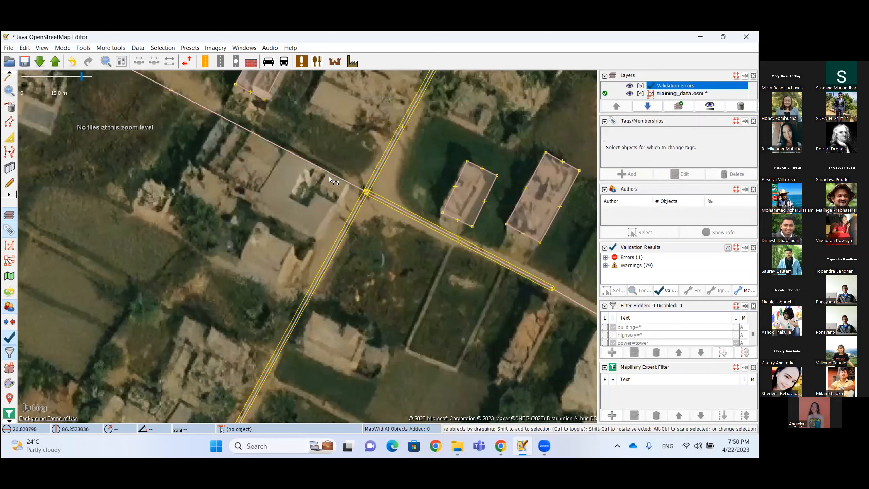
left_click(358, 208)
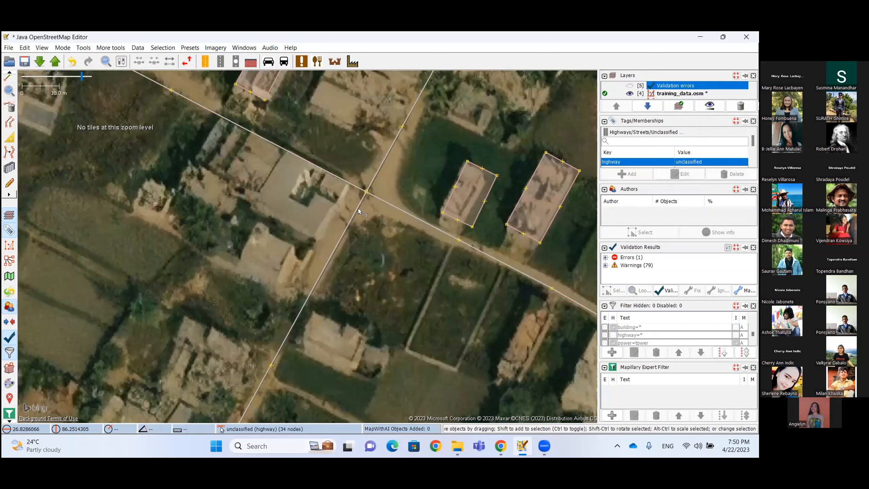
left_click(384, 197, "shift")
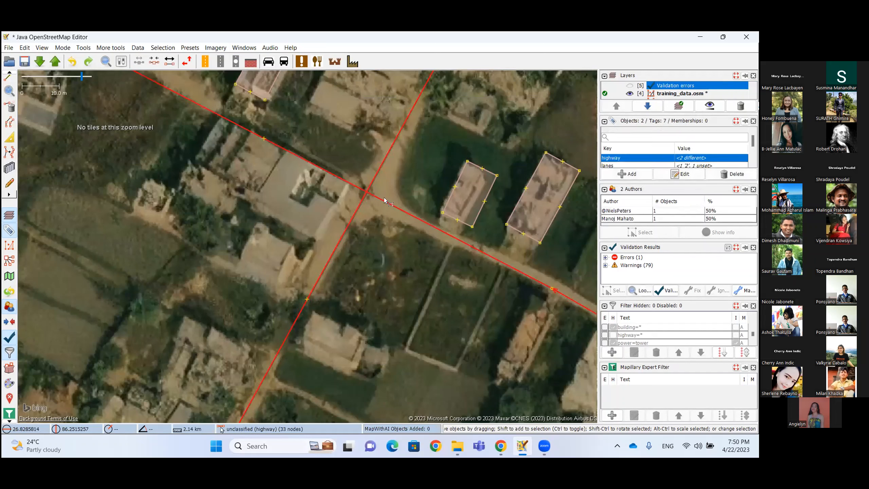
Reselect the two crossing roads and add the shared intersection node a second time.
left_click_drag(384, 197, 375, 200)
left_click(387, 201, "ctrl")
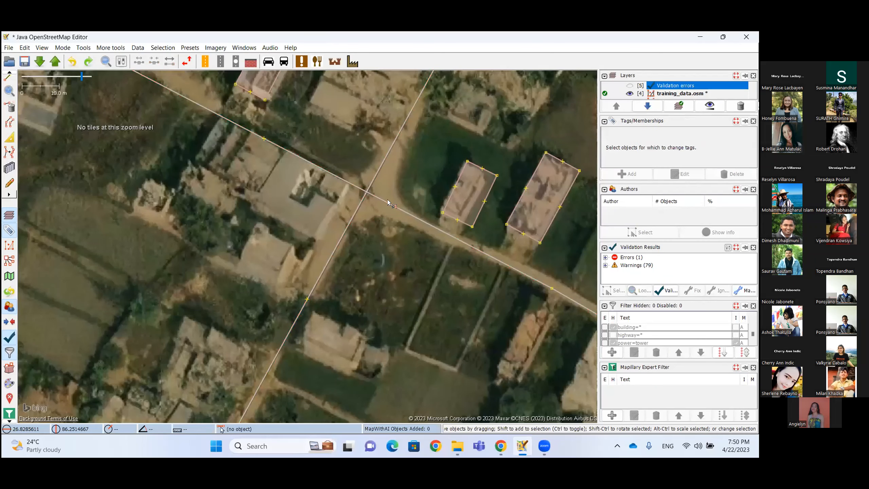
left_click(442, 232, "ctrl")
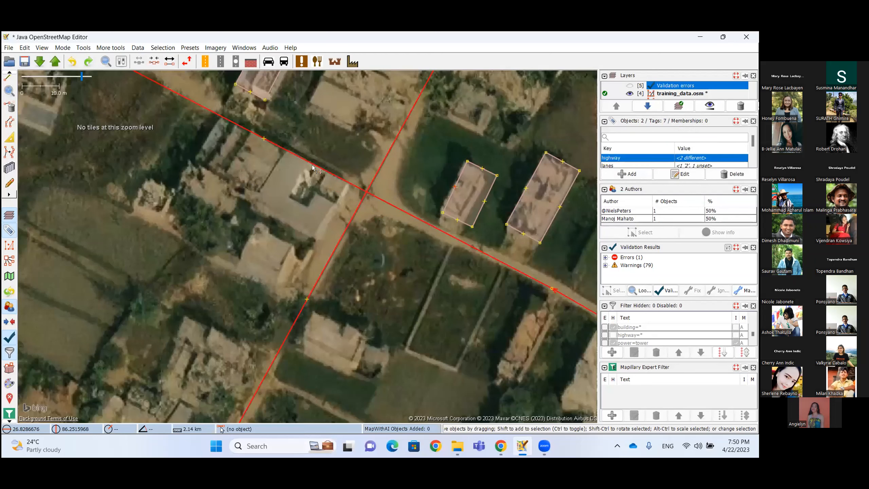
left_click(319, 196)
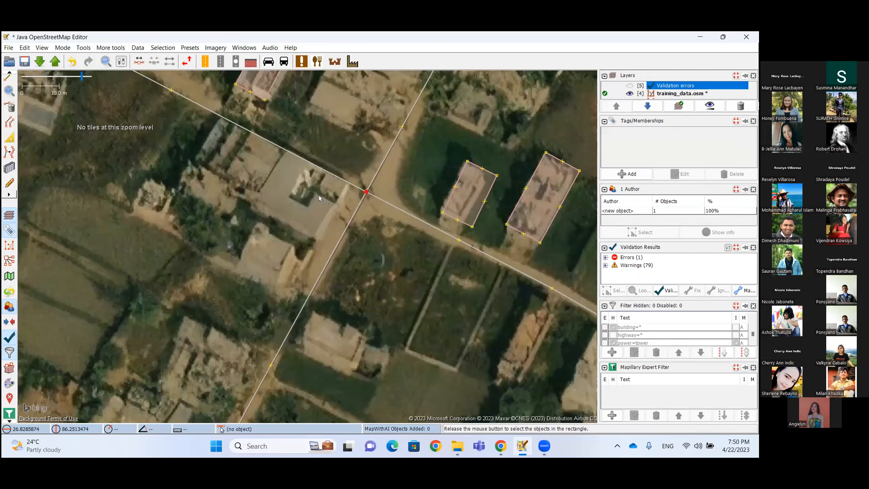
Undo the repeated node, insert it afresh where the two roads cross, and cancel the accidental data download.
left_click(372, 181)
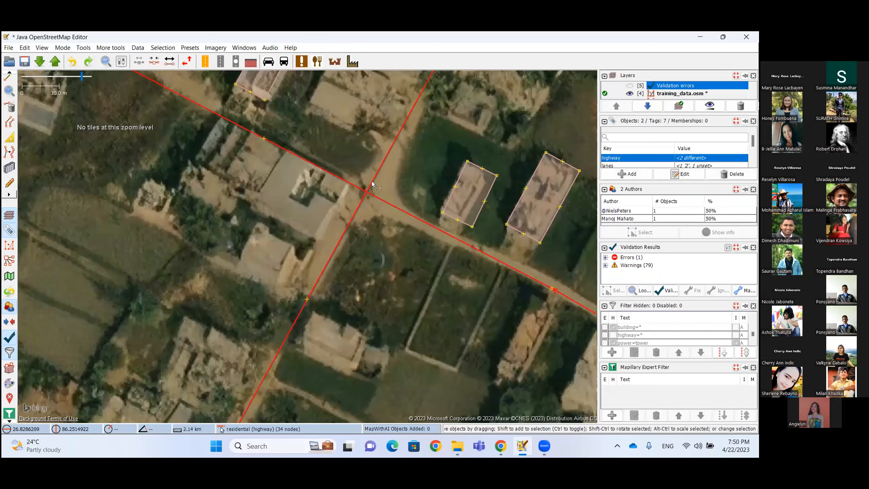
key("shift+i")
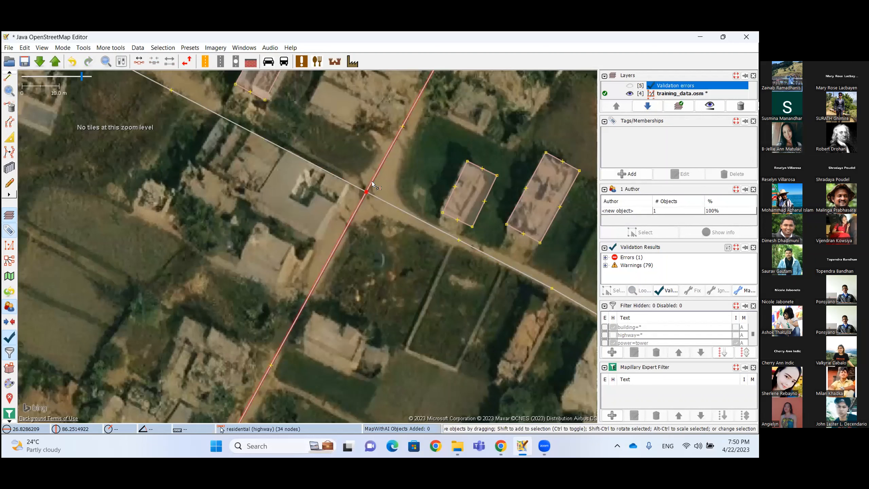
key("ctrl+u")
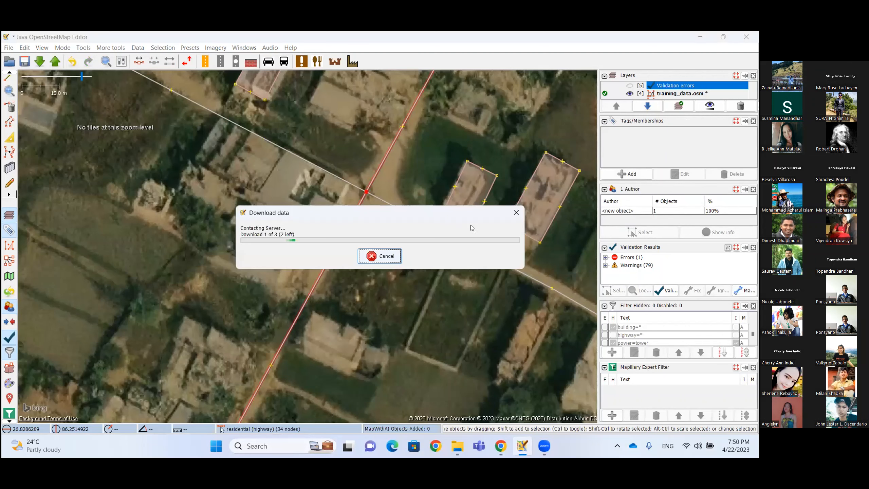
left_click(517, 213)
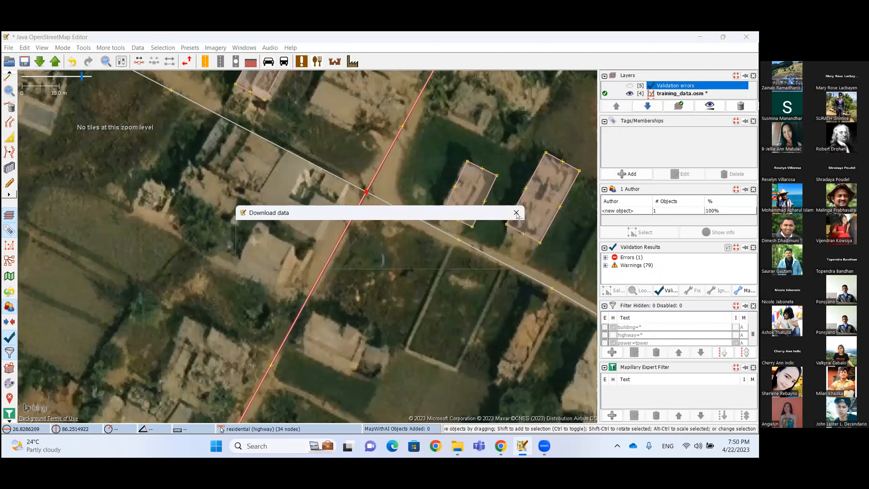
Check the new intersection node and the unclassified road by selecting each one, and clear the selection.
left_click(369, 199)
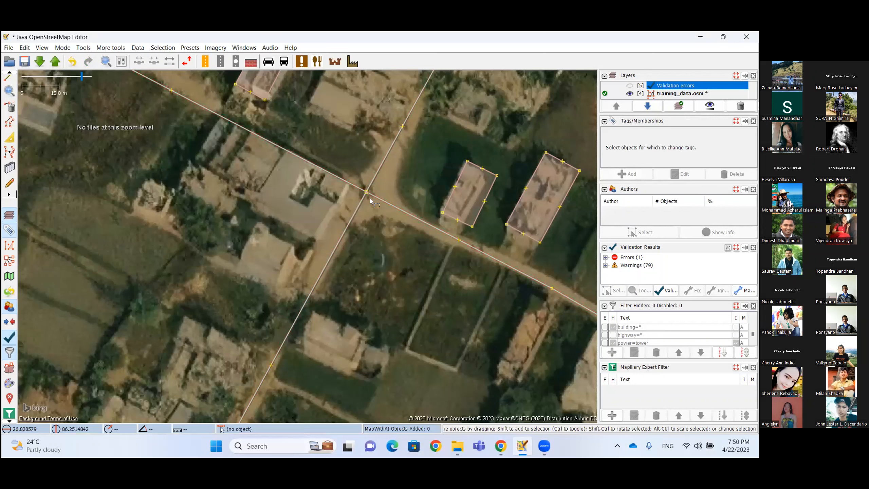
left_click(367, 193)
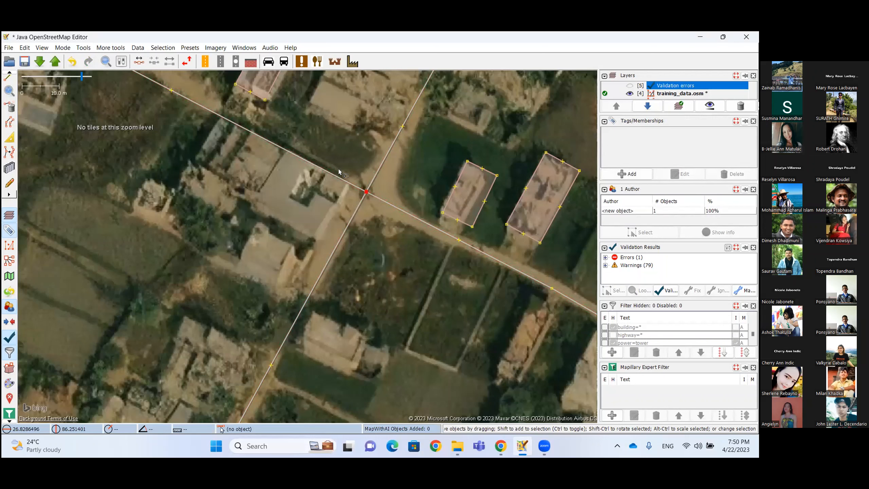
key("Escape")
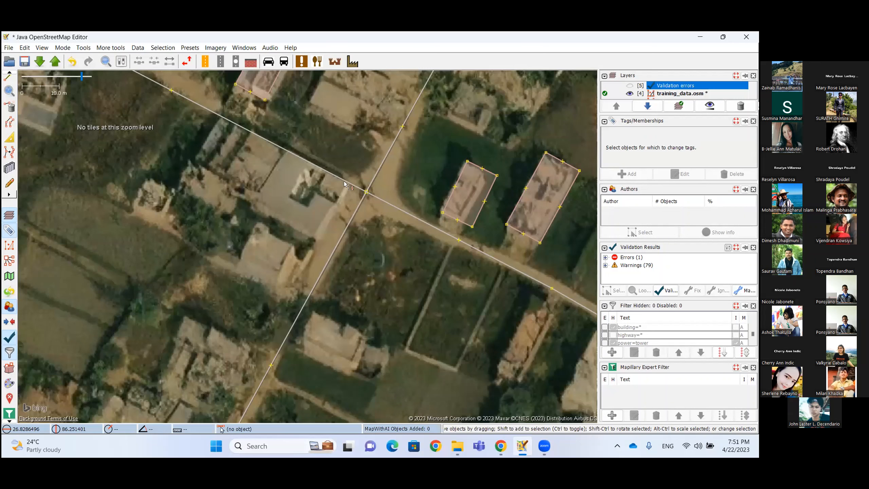
left_click(344, 181)
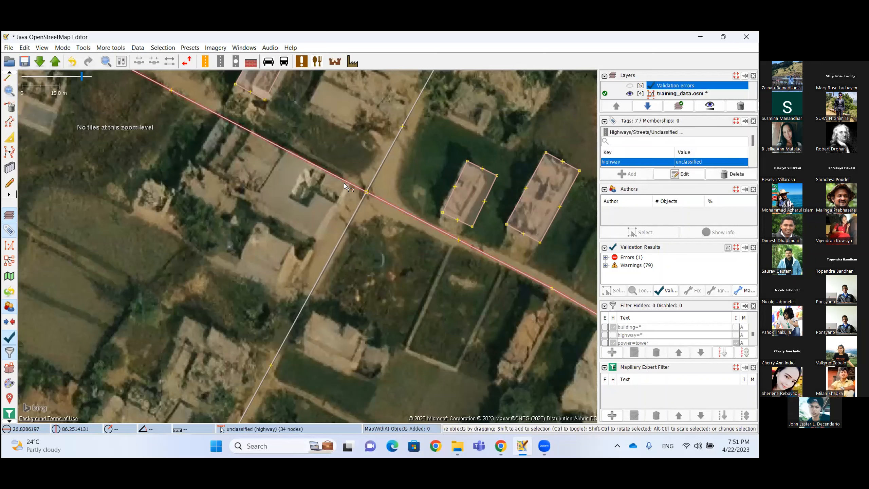
left_click(347, 196)
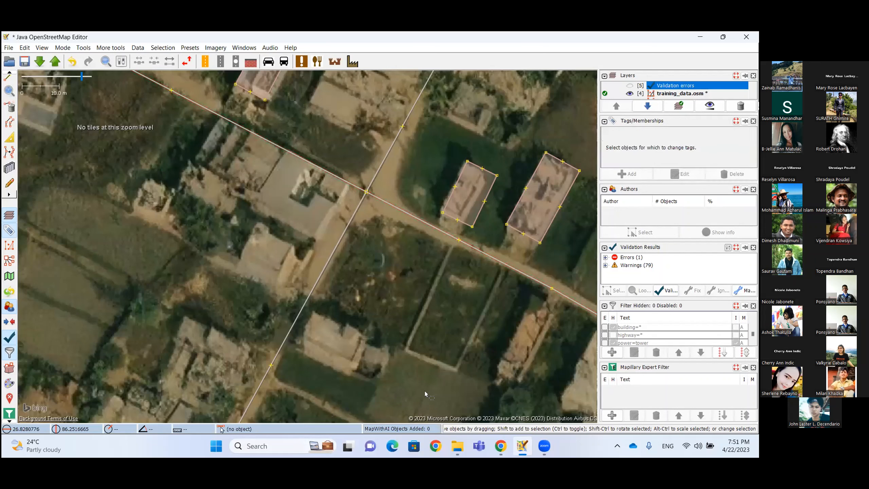
Check the utilsplugin2 shortcut list in the Google Slides presentation and return to JOSM.
mouse_move(503, 451)
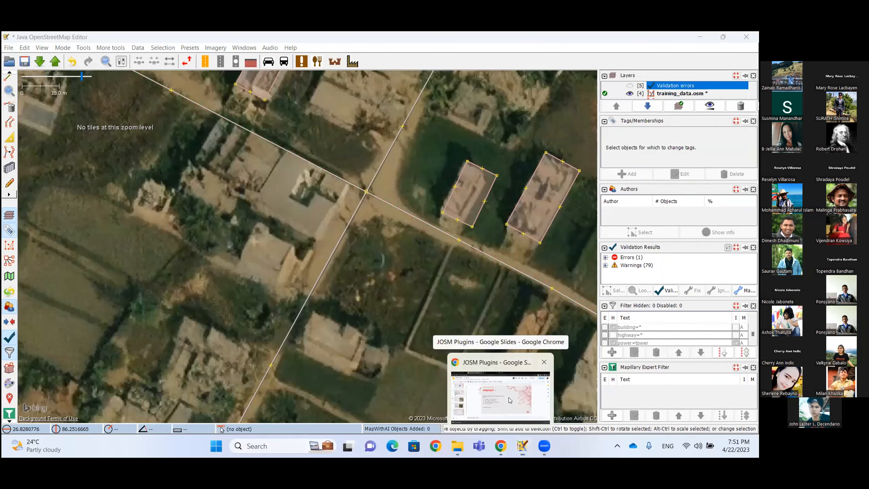
left_click(510, 400)
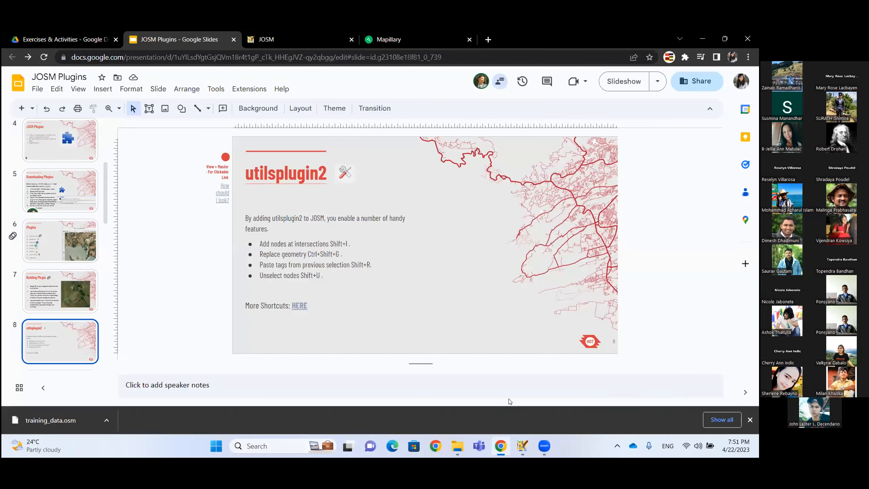
left_click(520, 445)
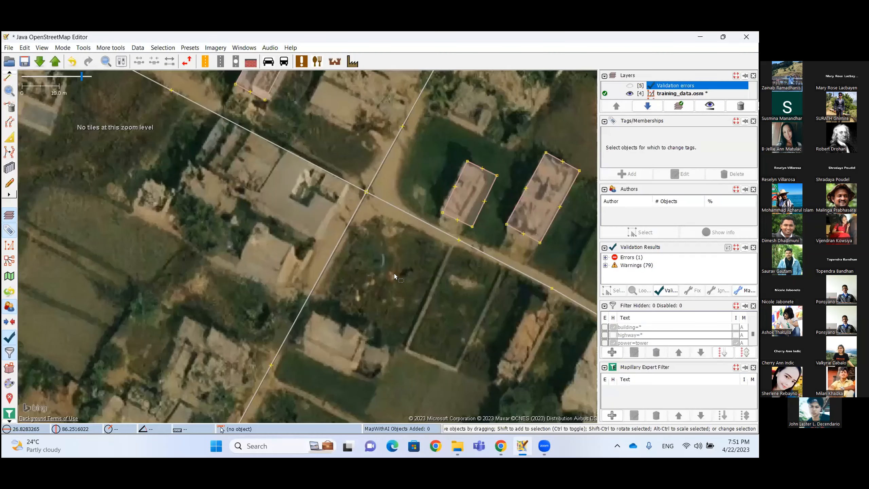
Draw a five-node way about 169 m long beside the fields, from the unclassified road south of its bend to the residential road.
scroll(394, 273, "down", 3)
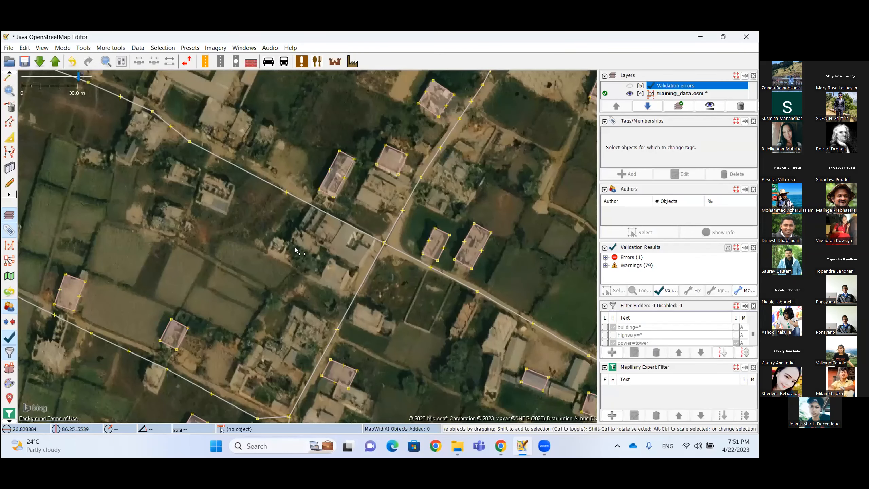
scroll(114, 286, "down", 2)
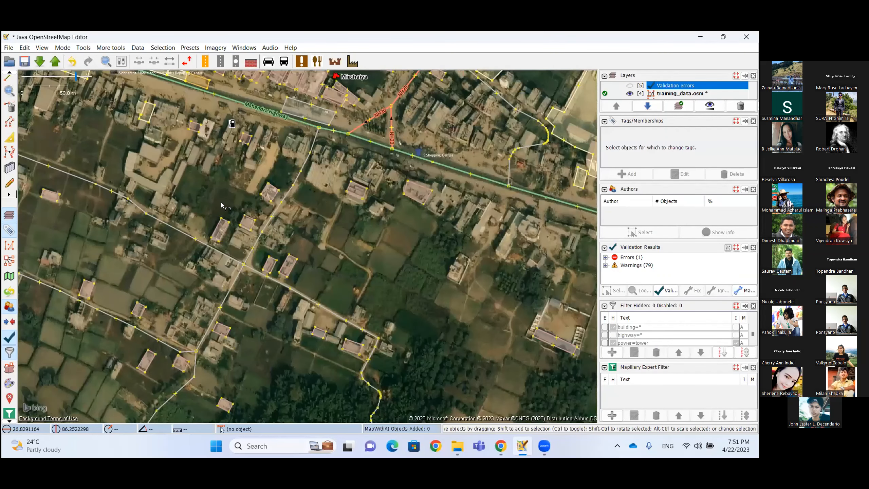
left_click_drag(189, 293, 203, 193)
left_click_drag(362, 299, 476, 349)
scroll(489, 325, "up", 2)
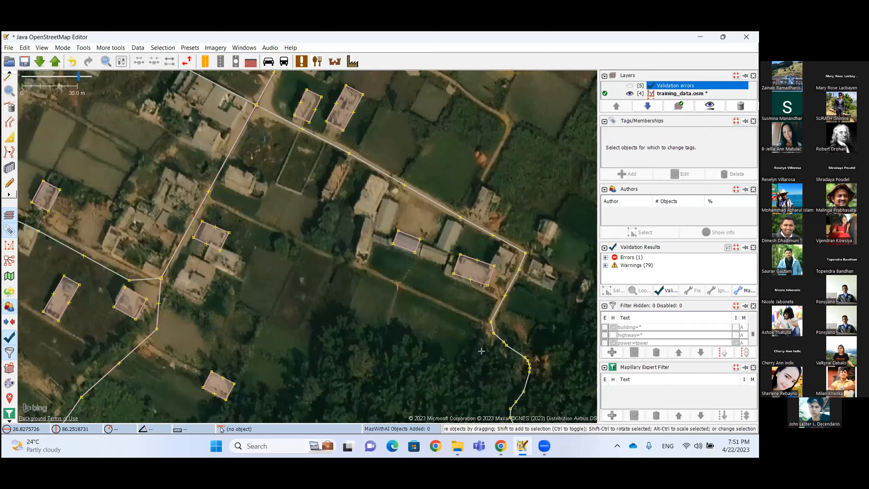
key("a")
left_click(491, 322)
left_click(478, 322)
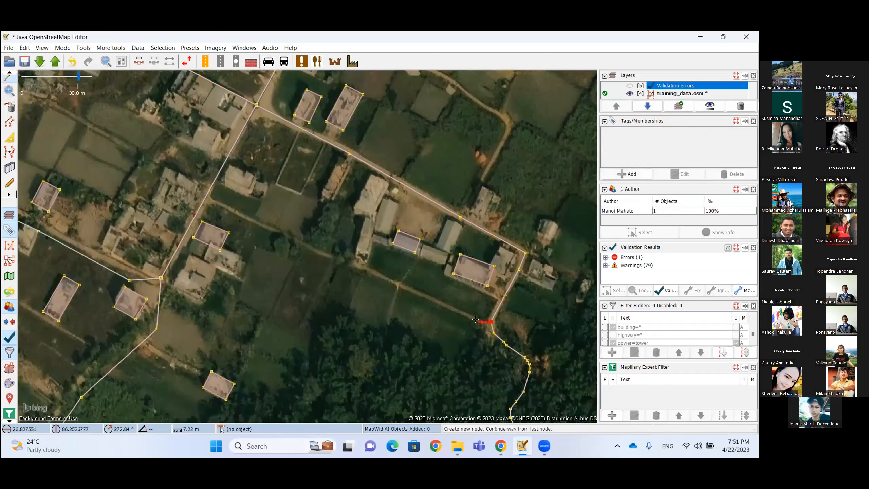
left_click(401, 286)
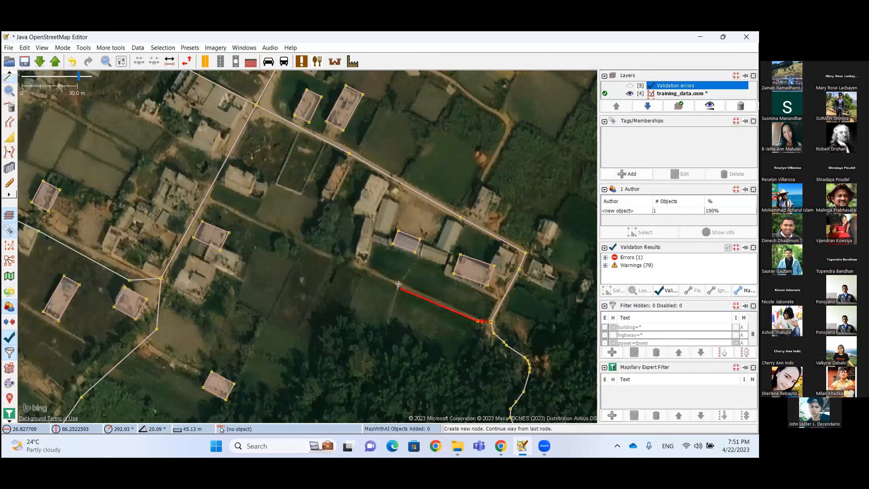
left_click(312, 250)
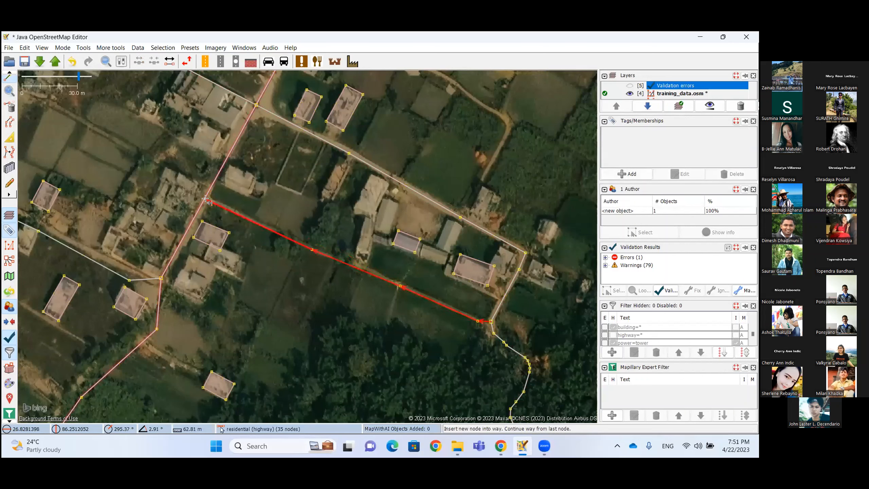
left_click(206, 199)
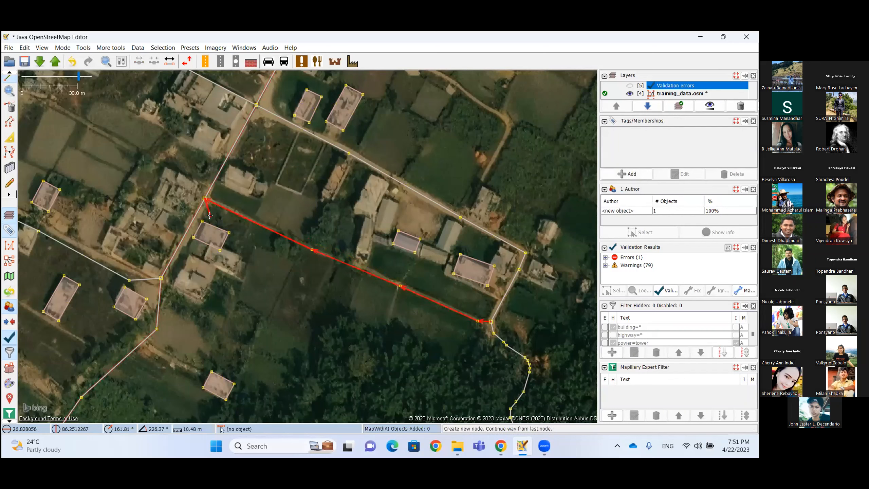
key("Escape")
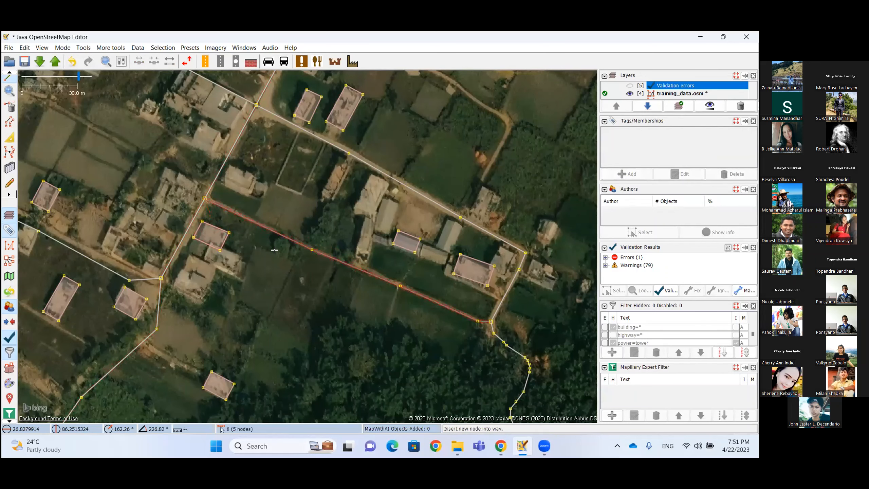
key("s")
left_click(277, 237)
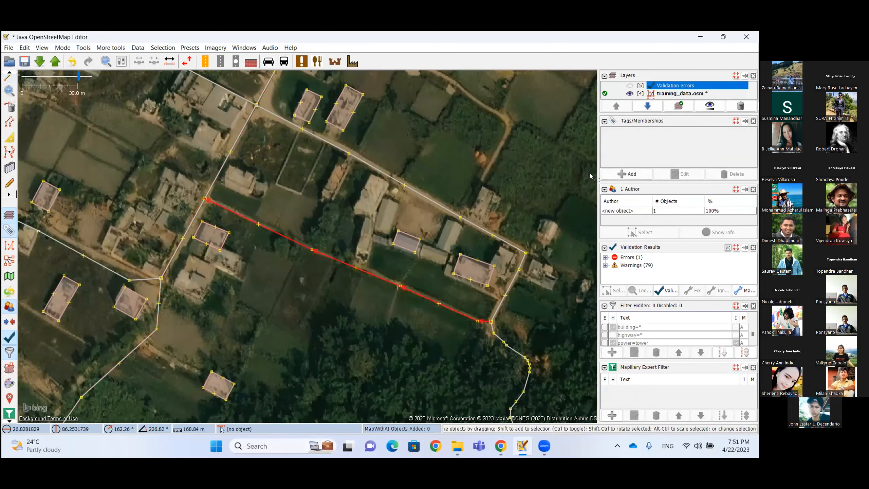
left_click(619, 174)
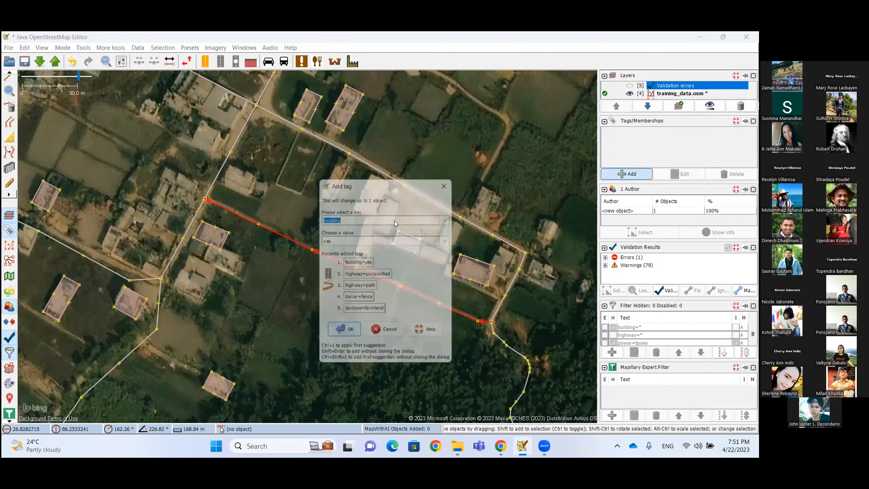
type("high")
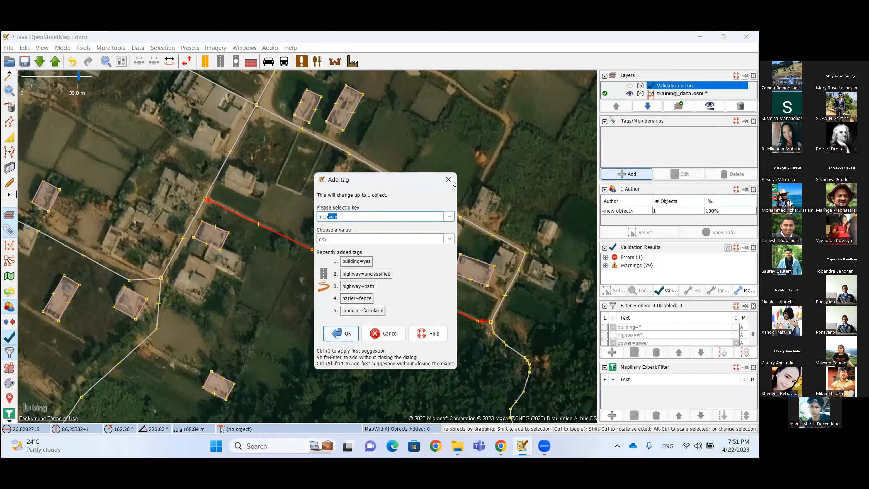
key("Escape")
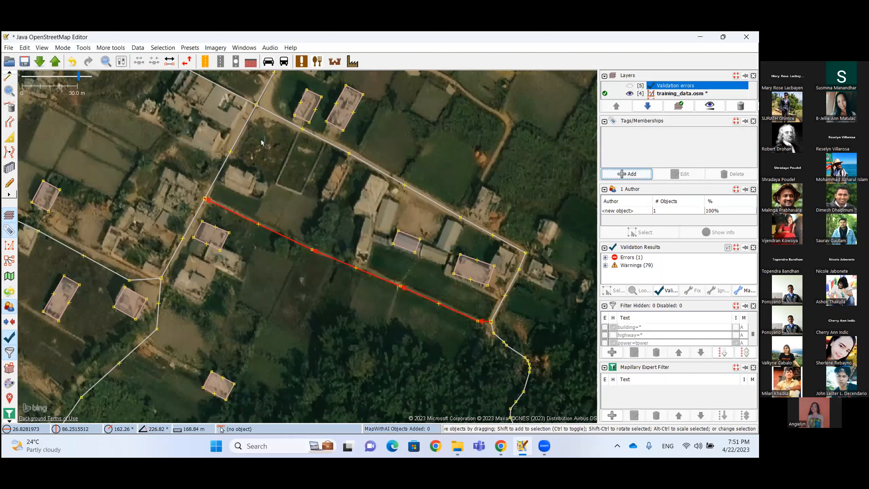
Paste the unclassified road's tags onto the newly drawn way and compare the tags of both roads.
left_click(416, 190)
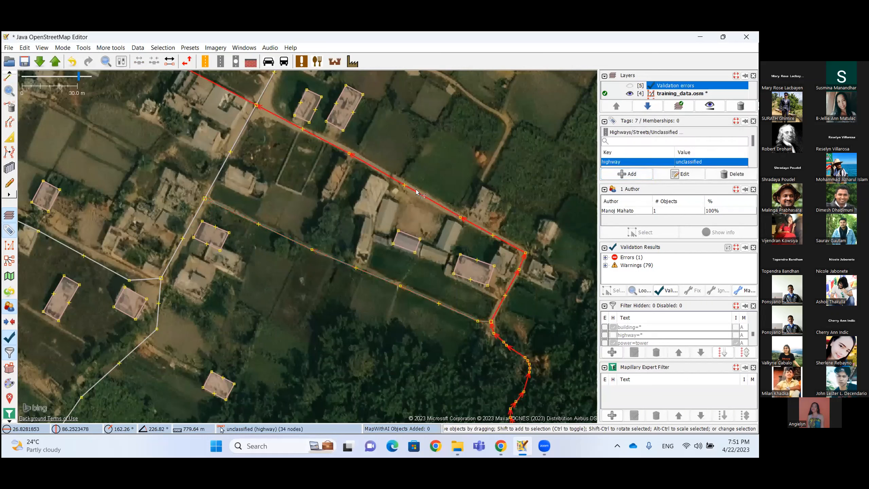
left_click(380, 279)
key("ctrl+shift+v")
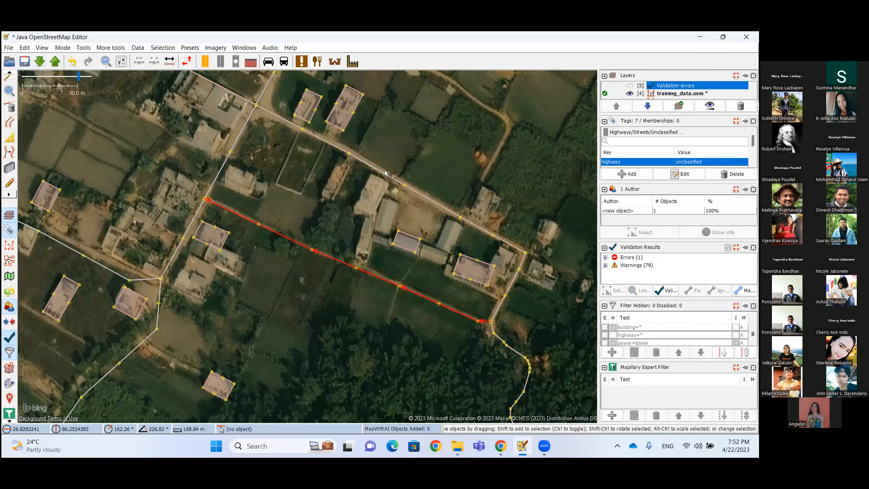
left_click(410, 188)
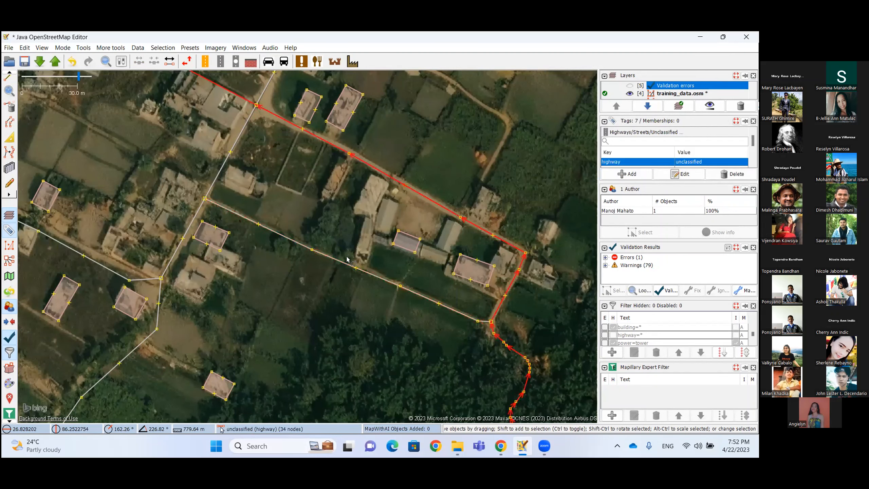
left_click(345, 262)
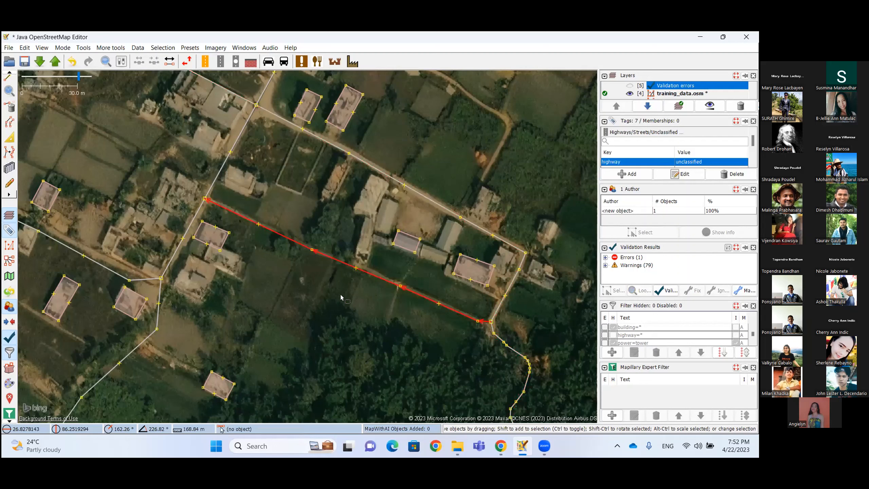
left_click_drag(341, 296, 409, 249)
Repeat copying the unclassified road's tags onto the untagged new way, and reselect each road to compare them.
left_click(415, 190)
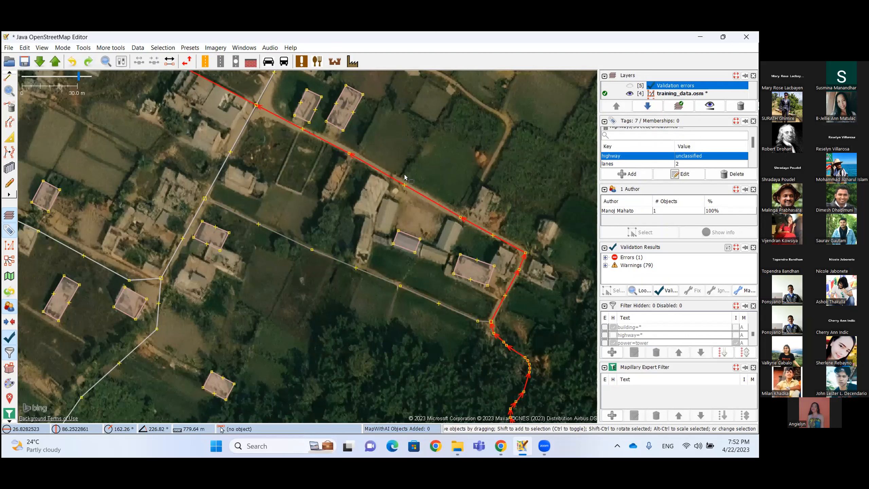
left_click(357, 314)
left_click(322, 254)
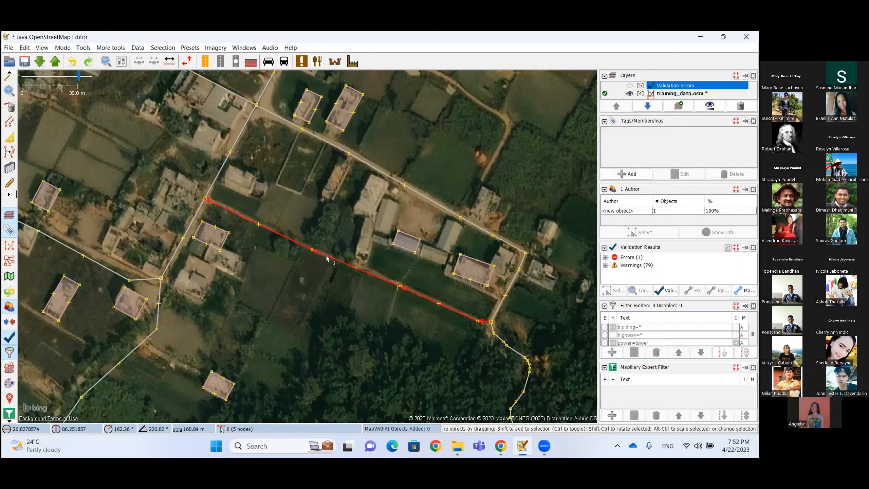
left_click(623, 162)
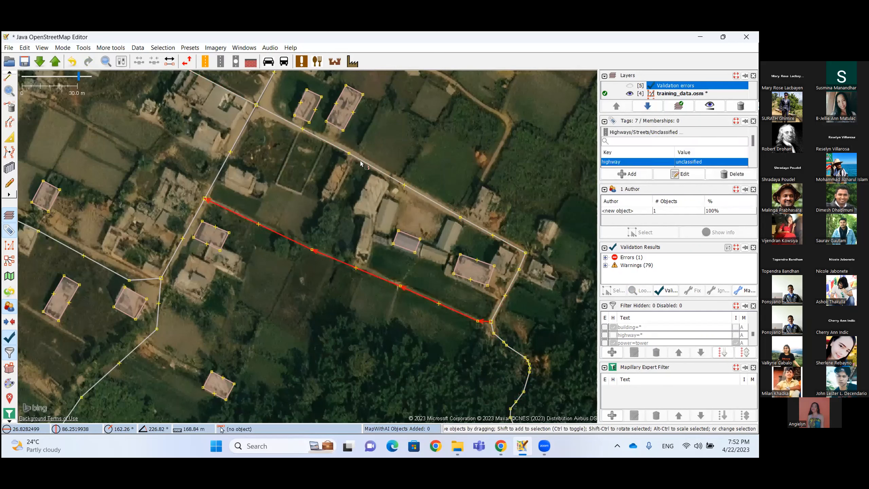
left_click(360, 160)
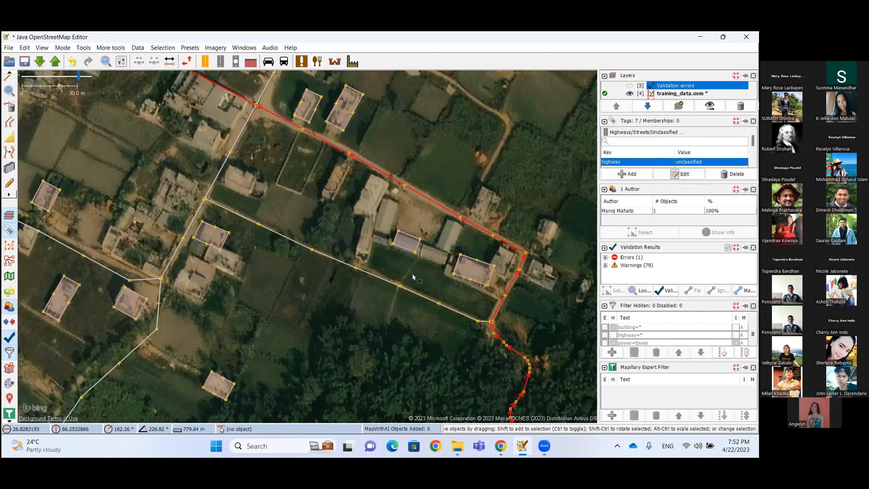
left_click(409, 288)
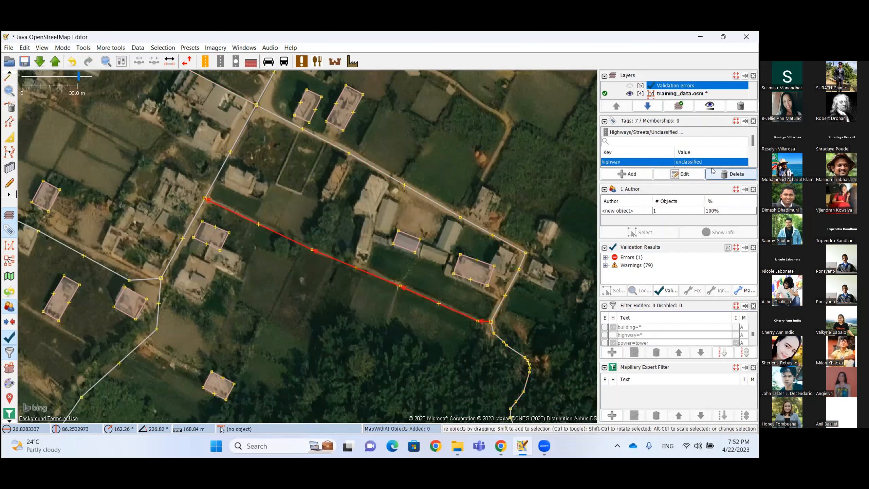
Change the highway tag of the original unclassified road to track.
left_click(436, 202)
left_click(690, 176)
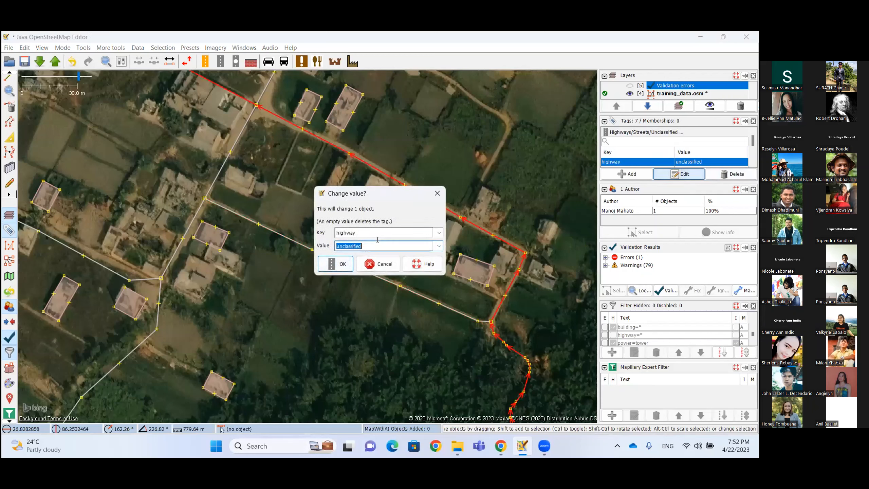
type("track")
key("Return")
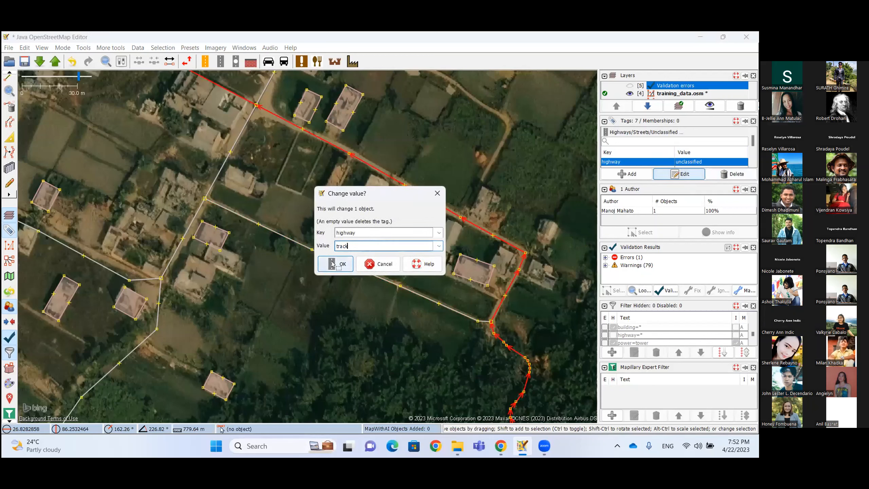
Paste the retagged track road's tags onto the newly drawn way, dismiss the accidental boundaries download, and clear the selection.
left_click(325, 141)
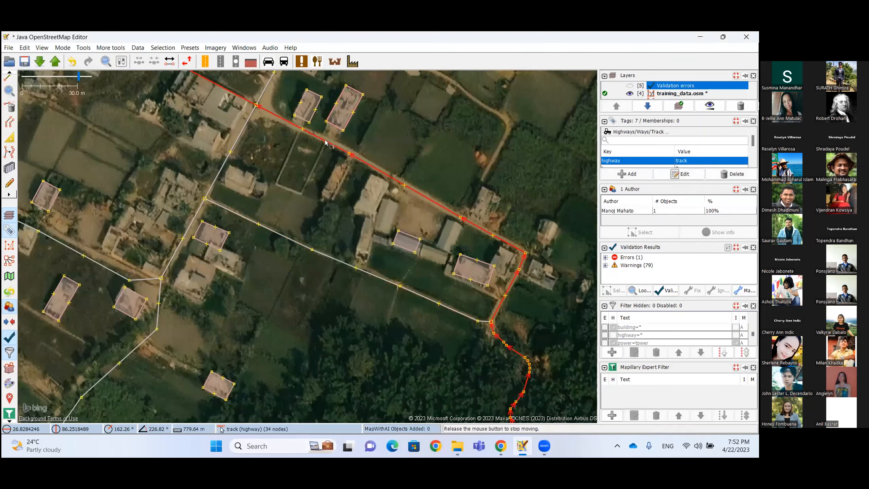
left_click(301, 240)
key("ctrl+r")
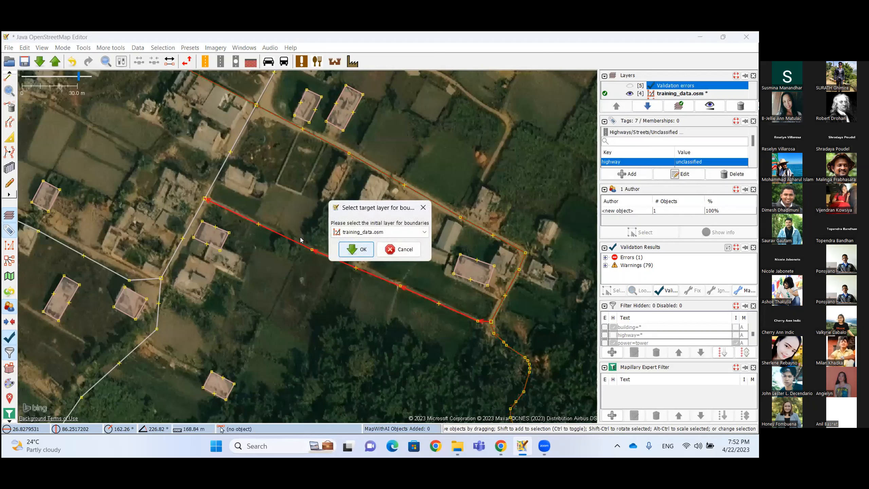
left_click(356, 249)
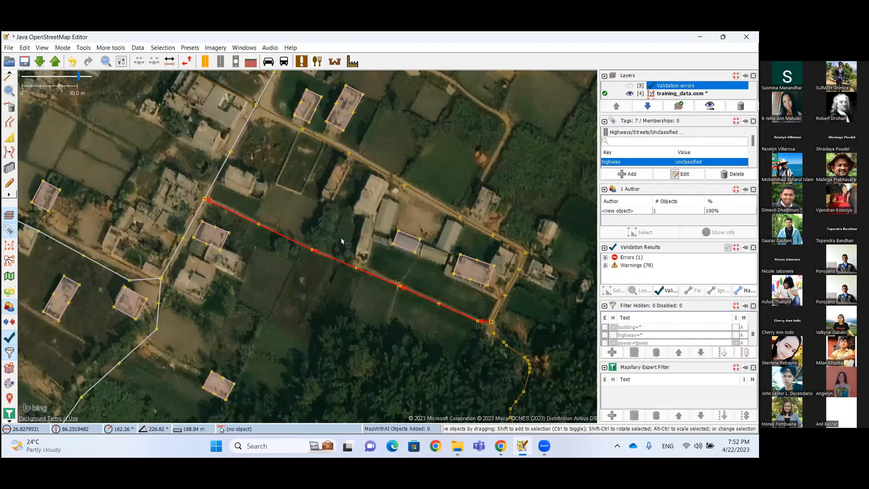
left_click(345, 251)
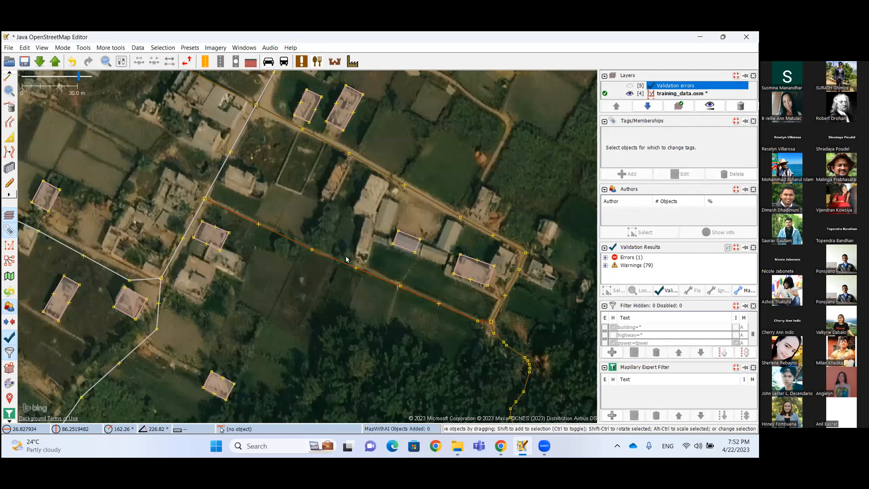
Check the tags of the new way and the original track by selecting each one, and clear the selection.
left_click(348, 263)
left_click(375, 169)
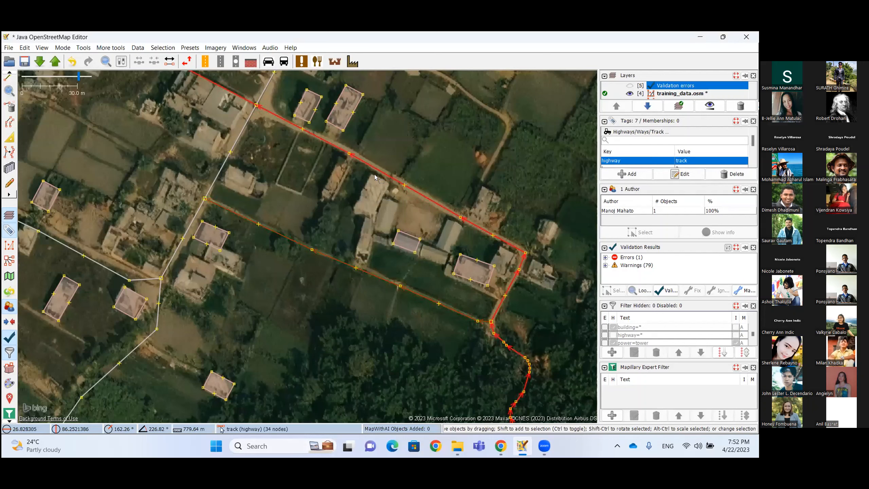
left_click(334, 262)
left_click(356, 198)
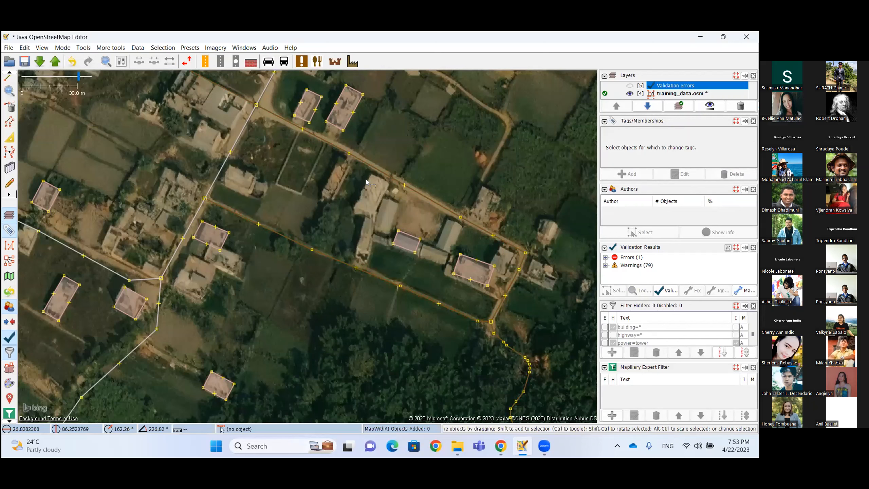
scroll(365, 180, "down", 2)
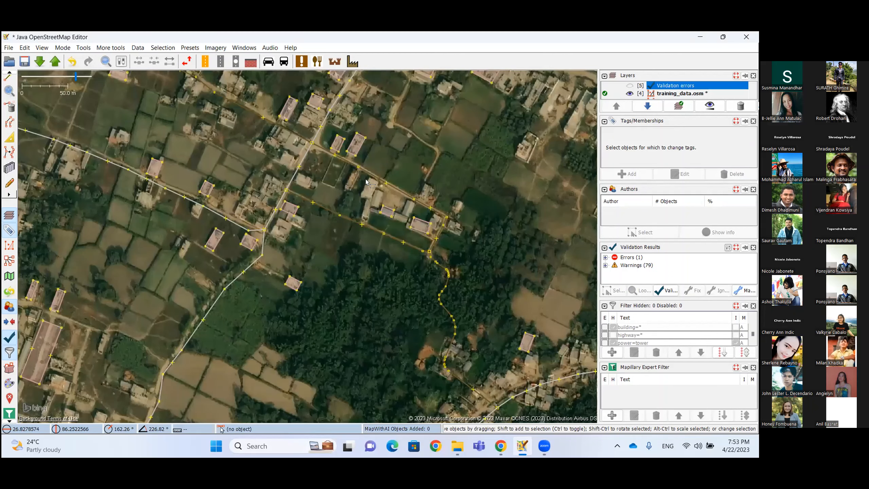
scroll(365, 179, "up", 2)
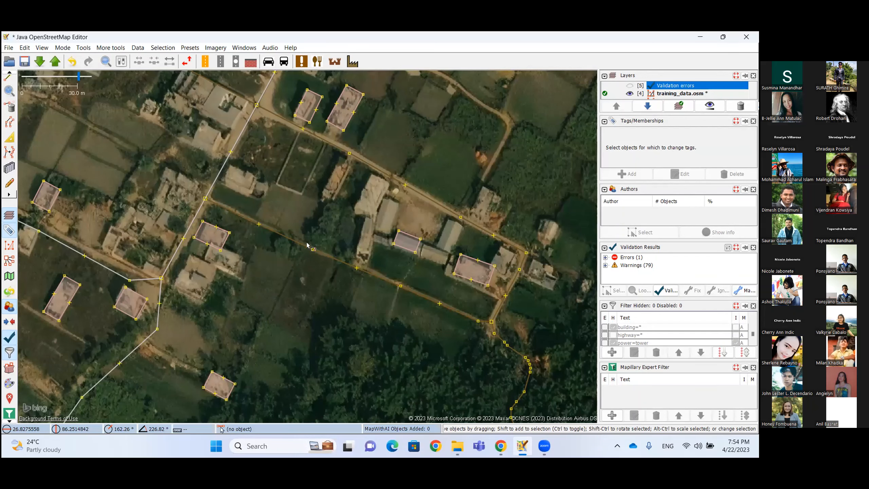
left_click_drag(293, 165, 264, 222)
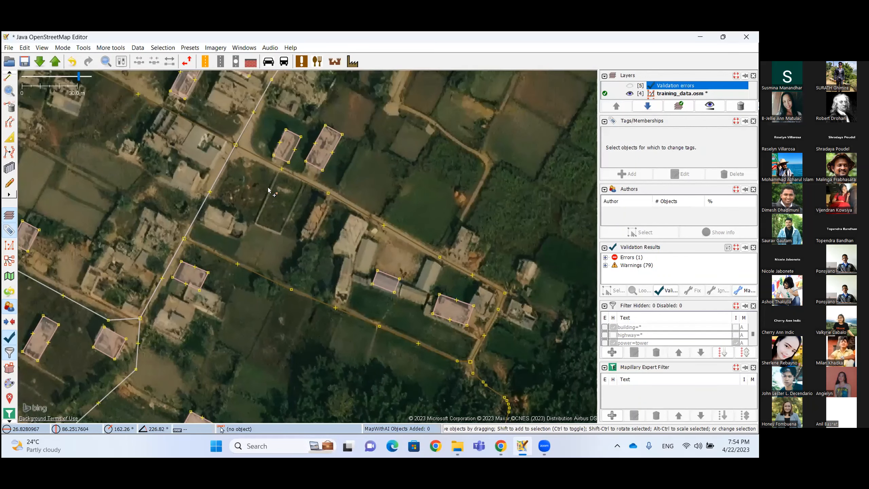
Select the original track and the new parallel way in turn to compare their copied tags again, deselecting after each.
left_click(268, 188)
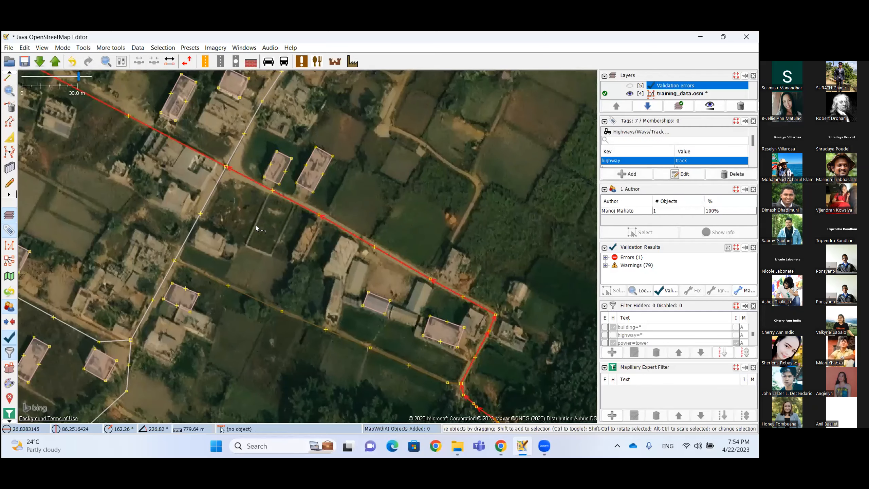
left_click(257, 216)
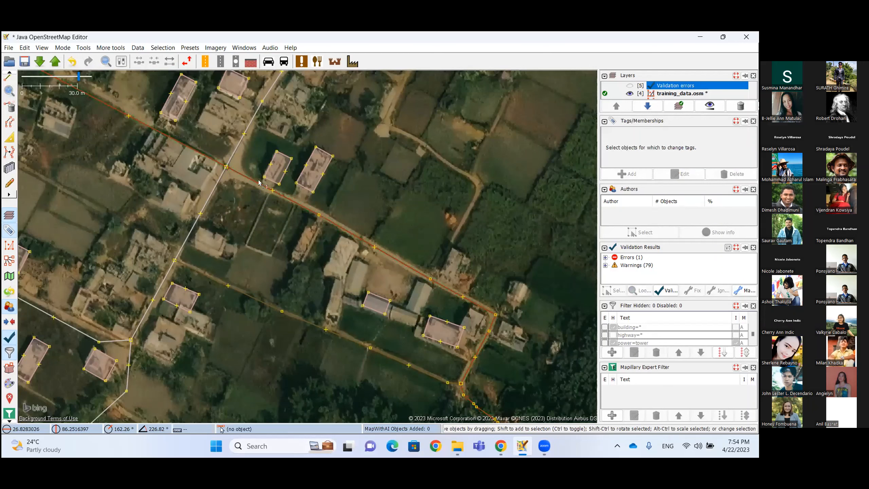
left_click(259, 184)
left_click(250, 207)
left_click(245, 296)
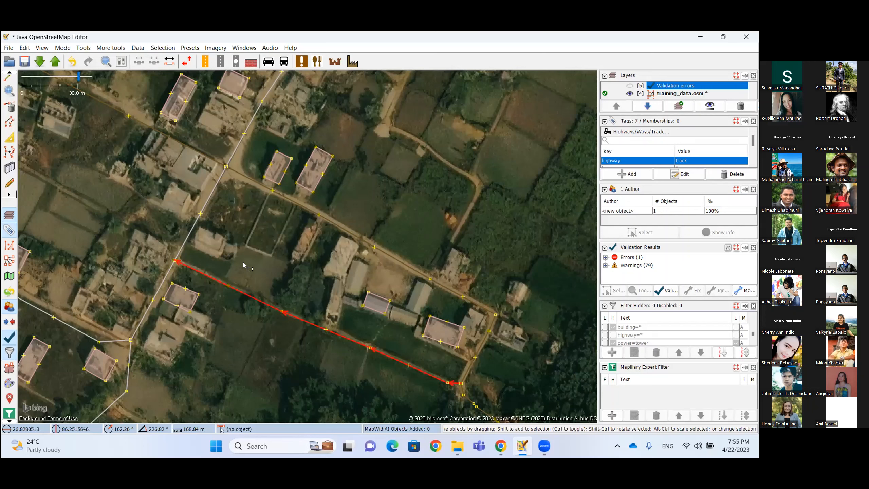
left_click(242, 261)
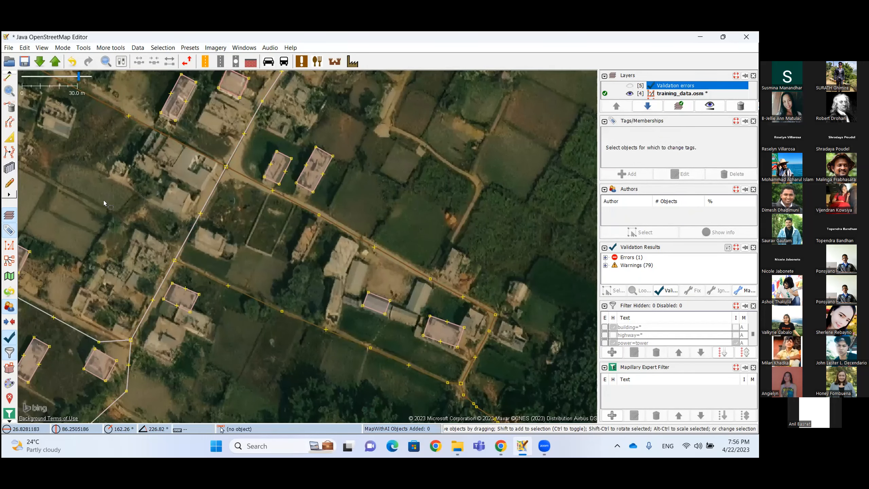
left_click(200, 295)
left_click(212, 292)
scroll(353, 259, "down", 2)
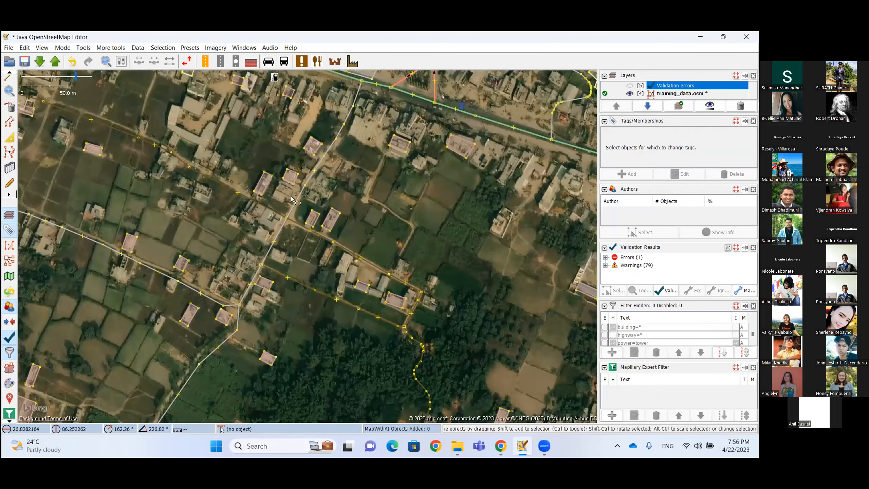
left_click_drag(318, 262, 294, 280)
mouse_move(316, 239)
left_mouse_down()
mouse_move(289, 290)
mouse_move(301, 372)
left_mouse_up()
left_click_drag(227, 350, 236, 239)
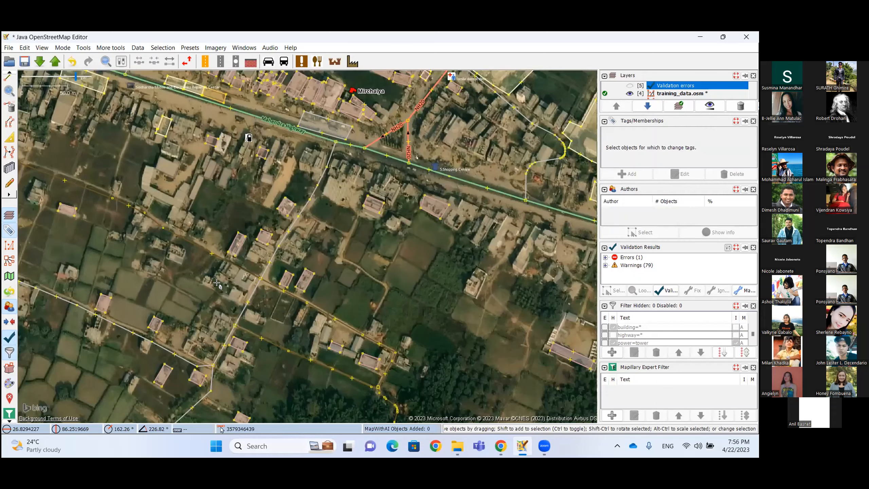
With the building tool, trace the untraced grey-roofed building south of the upper track, about 9.4 m by 16.4 m.
key("b")
scroll(269, 355, "up", 1)
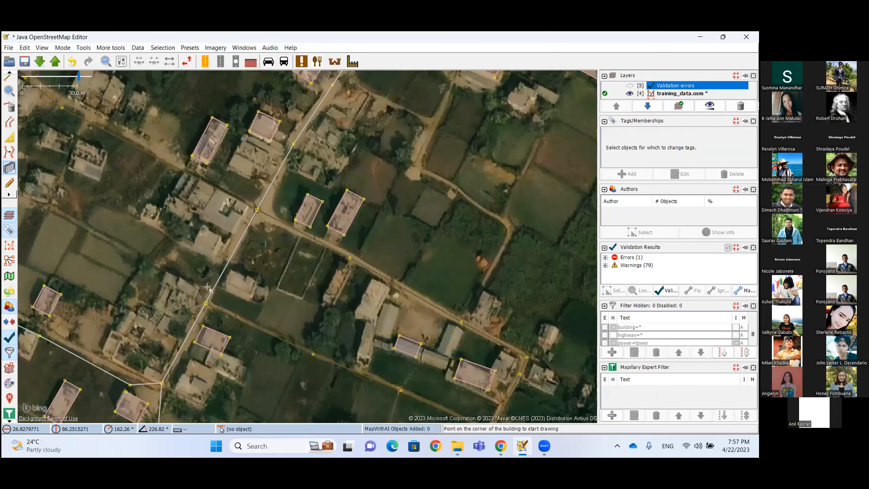
left_click_drag(301, 323, 128, 284)
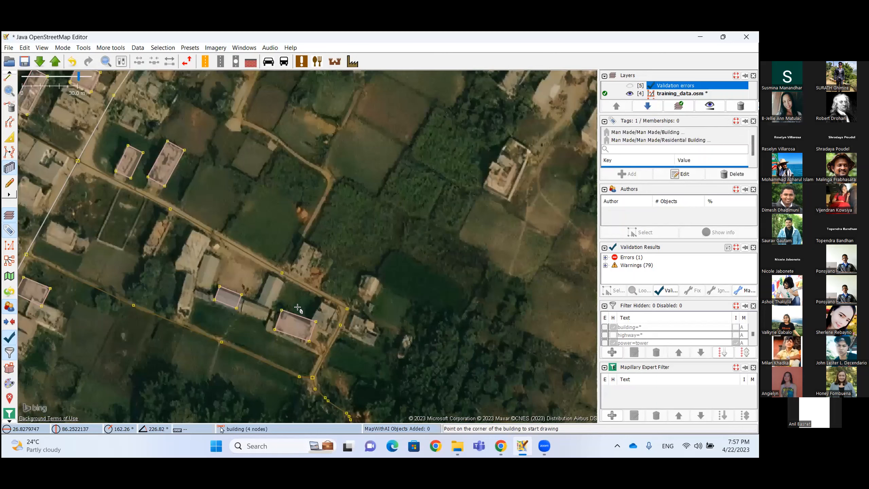
scroll(297, 308, "up", 2)
left_click(298, 307)
left_click(344, 197)
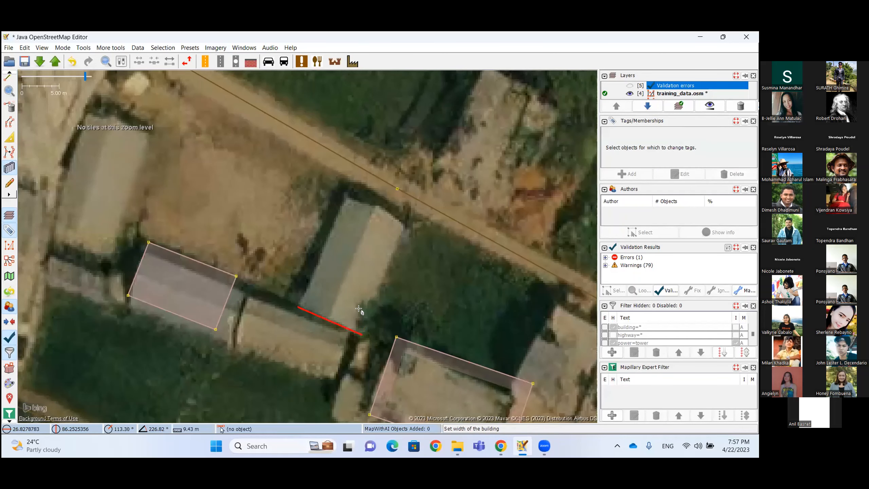
left_click(373, 207)
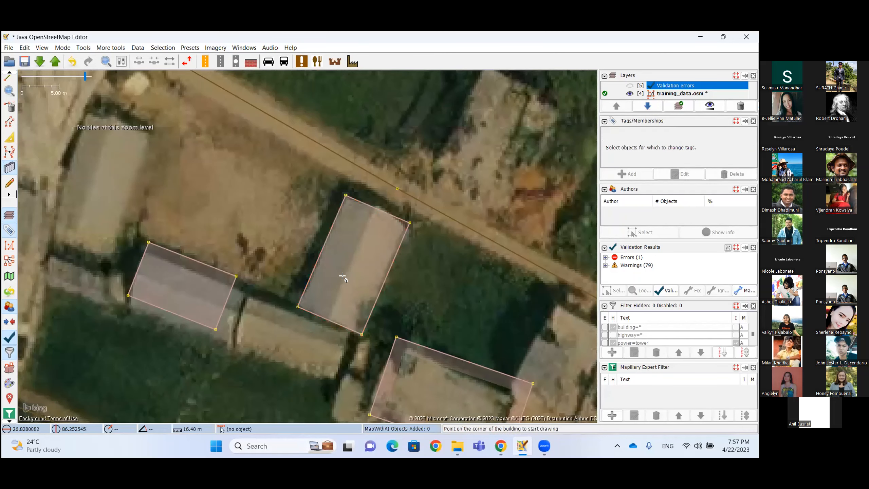
Trace the long, low building between the two existing outlines, southwest of the newly drawn one, about 6.6 m wide.
left_click_drag(296, 313, 242, 202)
left_click(244, 202)
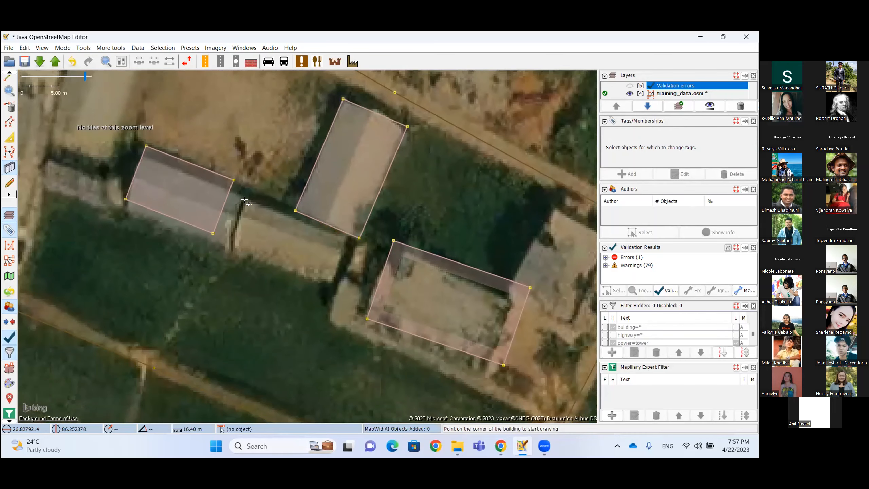
left_click(345, 237)
left_click(329, 271)
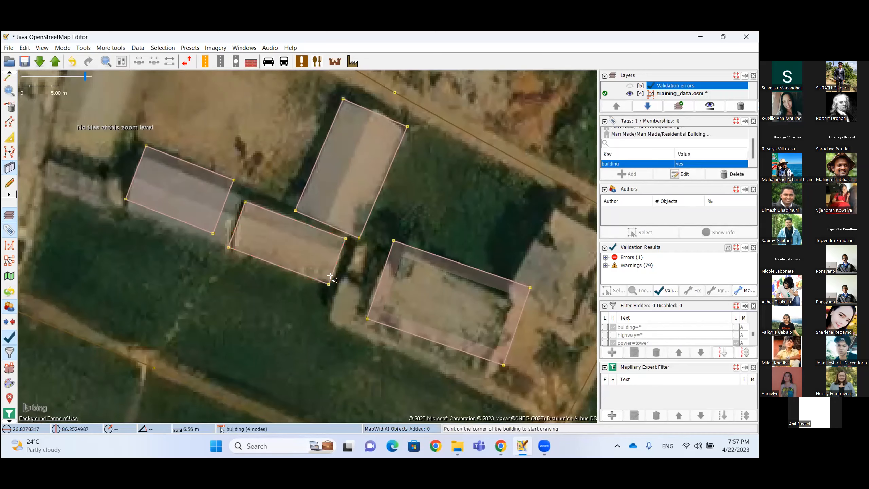
Trace the building on the west side of the dirt yard, about 16.6 m by 8.6 m, and clear the selection.
scroll(329, 271, "down", 2)
scroll(209, 159, "up", 2)
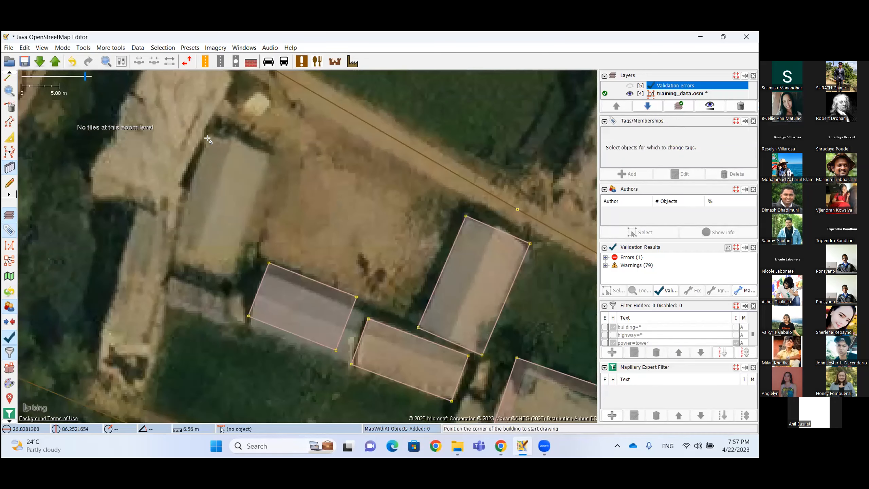
left_click(205, 135)
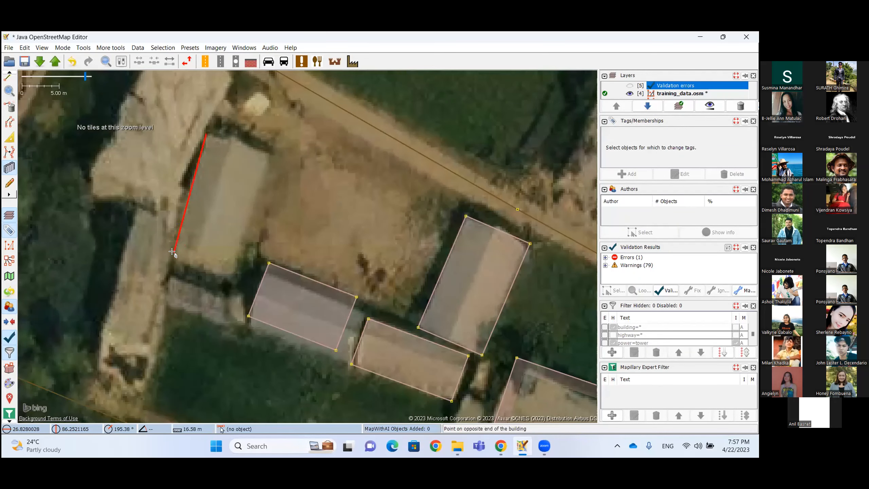
left_click(175, 254)
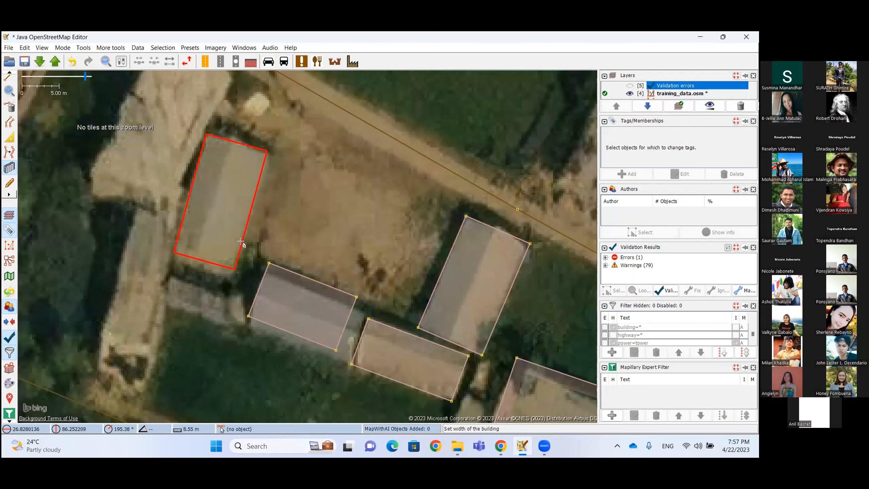
left_click(240, 241)
left_click_drag(200, 188, 221, 233)
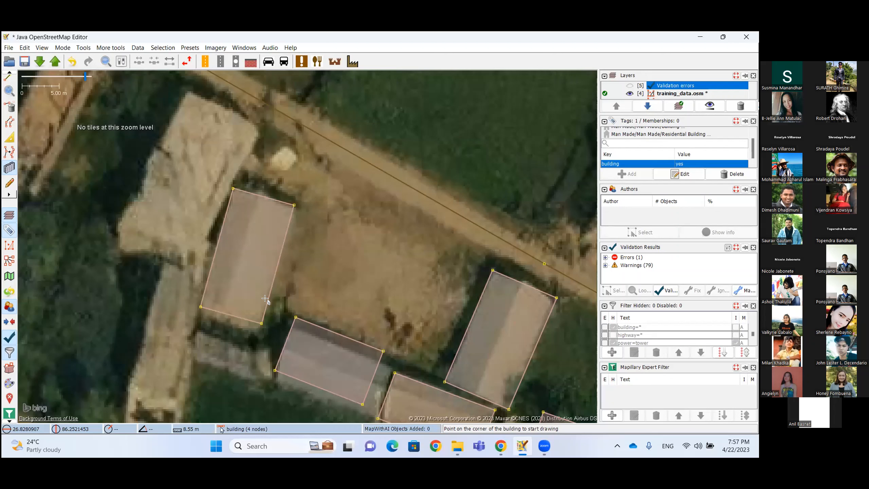
key("Escape")
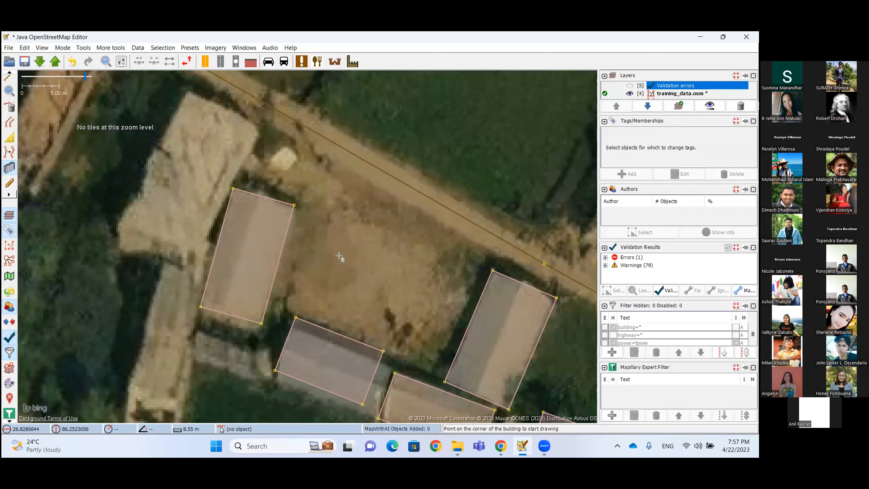
Save the training_data.osm layer.
scroll(340, 256, "down", 2)
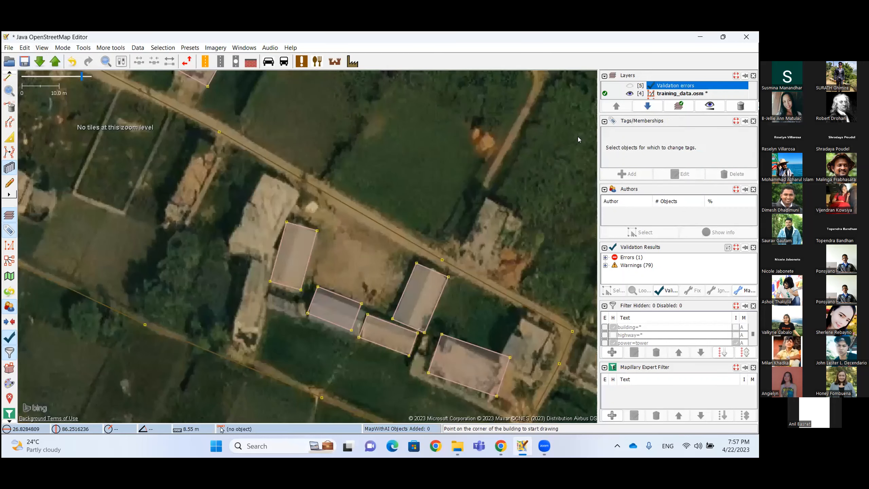
left_click(665, 93)
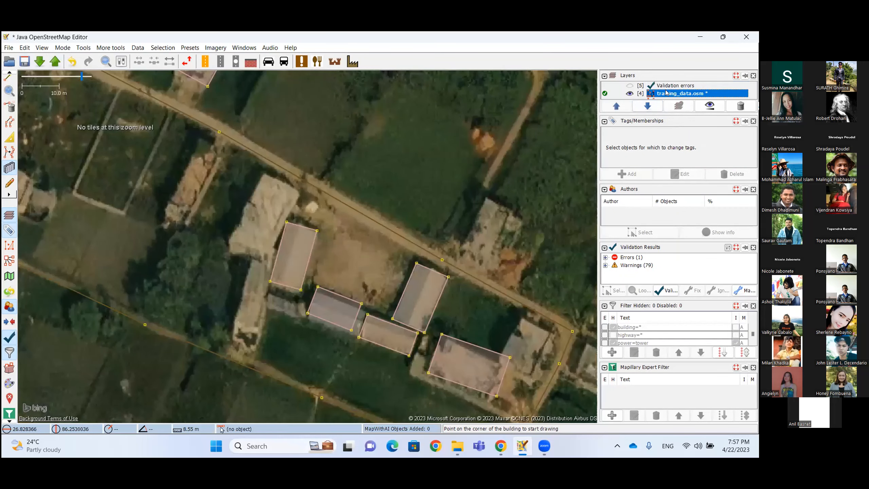
right_click(666, 93)
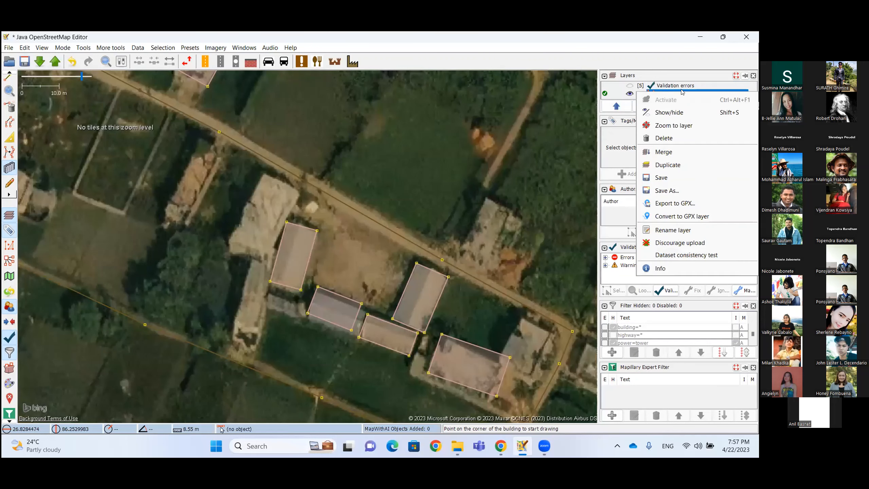
left_click(673, 179)
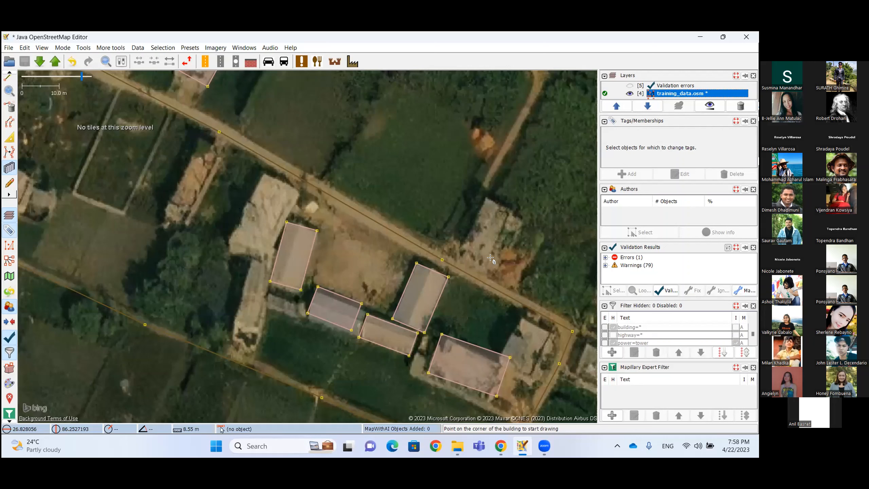
left_click(470, 272)
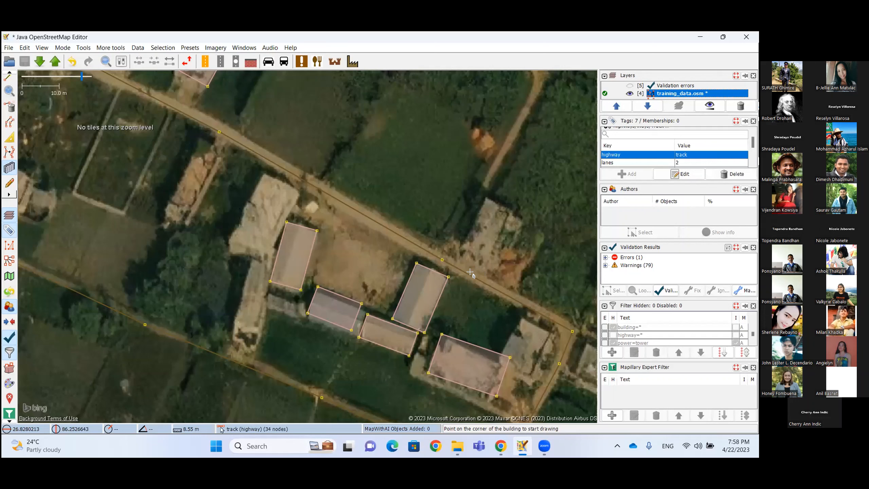
key("Escape")
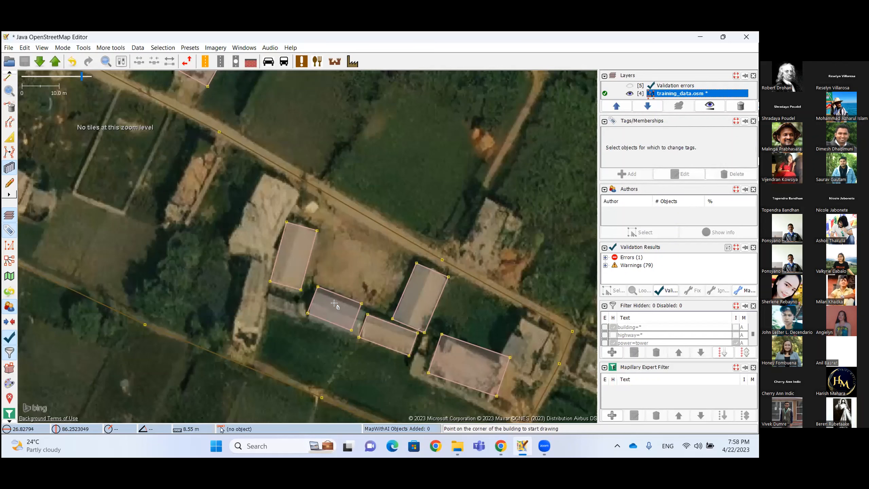
left_click(336, 291)
left_click(321, 193)
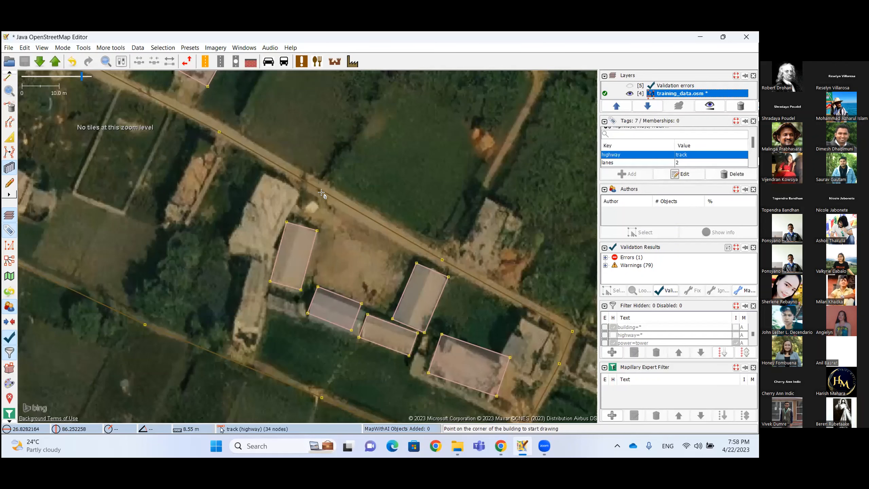
scroll(322, 193, "down", 3)
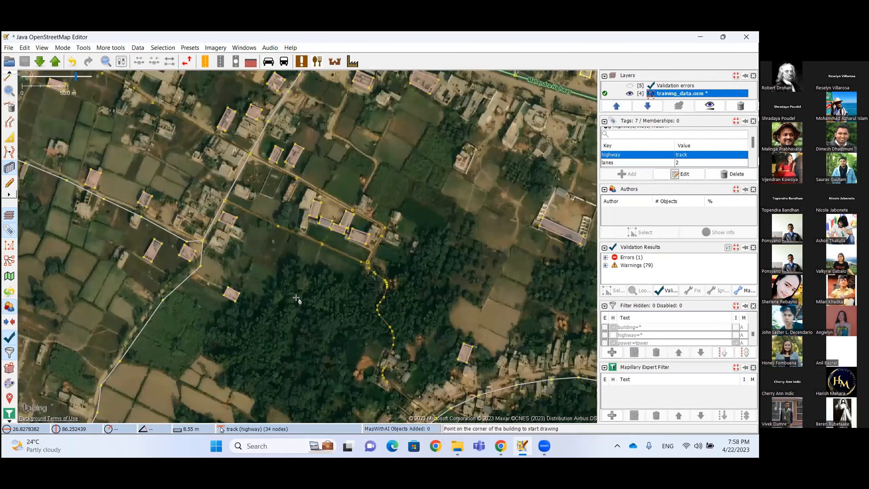
key("Escape")
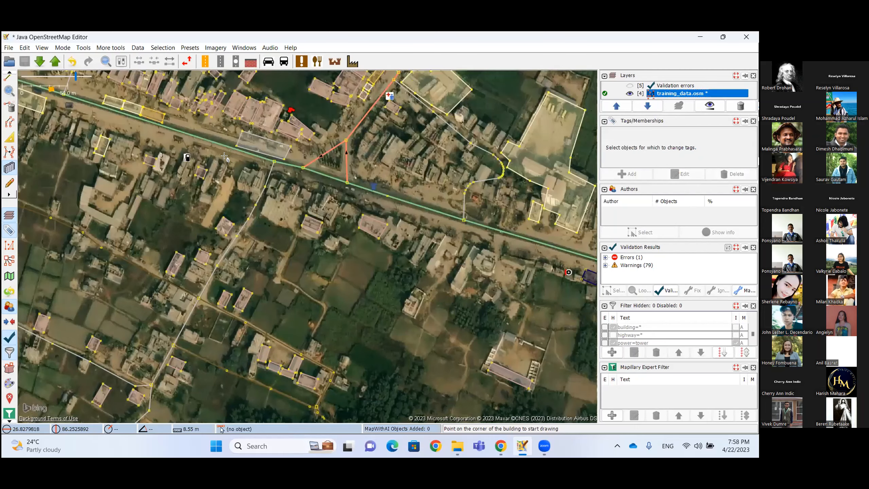
left_click_drag(233, 180, 245, 197)
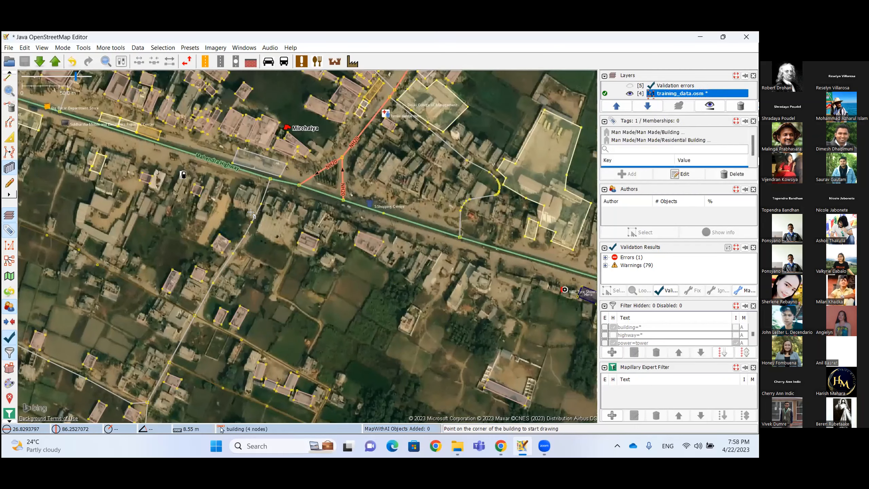
left_click_drag(208, 146, 251, 212)
scroll(250, 213, "up", 2)
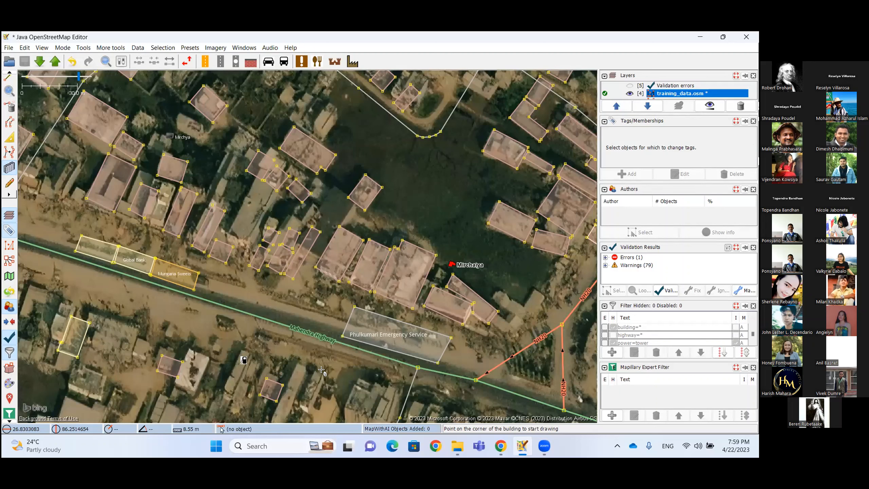
Switch to the JOSM Plugins presentation in the browser and review the Replace geometry entry on the utilsplugin2 slide.
left_click(457, 451)
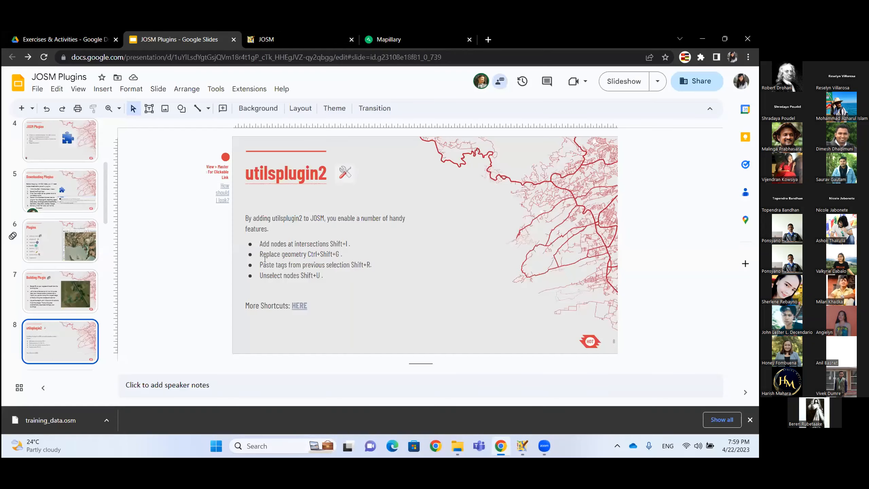
left_click_drag(257, 254, 343, 254)
left_click(348, 250)
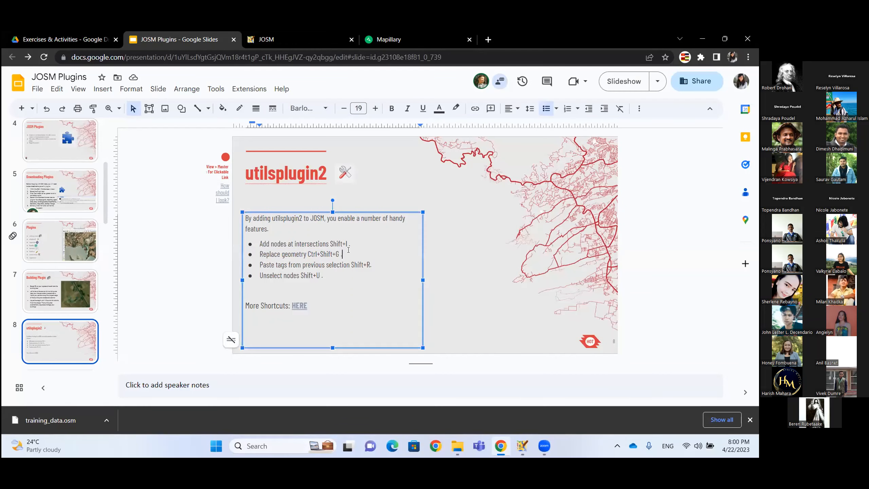
left_click(202, 244)
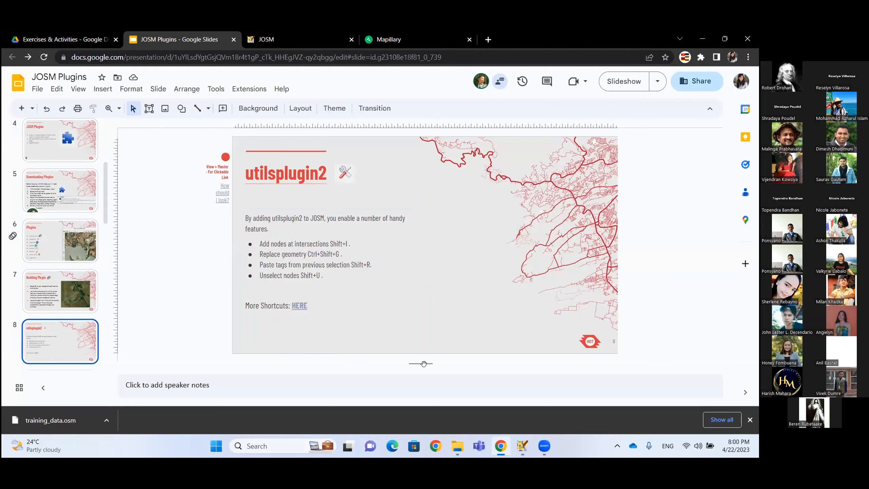
Switch back to JOSM, adjust the corners of the narrow building northeast of Mungaria Sweets and square its outline.
left_click(523, 448)
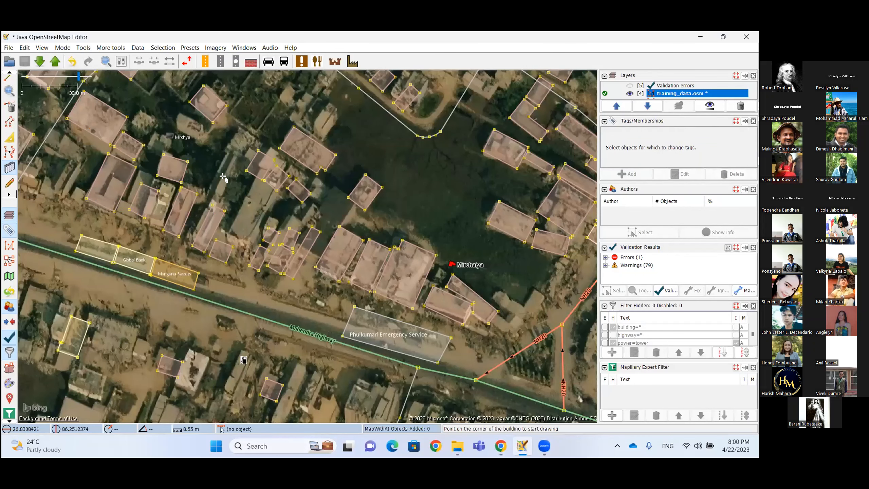
left_click_drag(259, 214, 259, 223)
left_click_drag(274, 182, 272, 219)
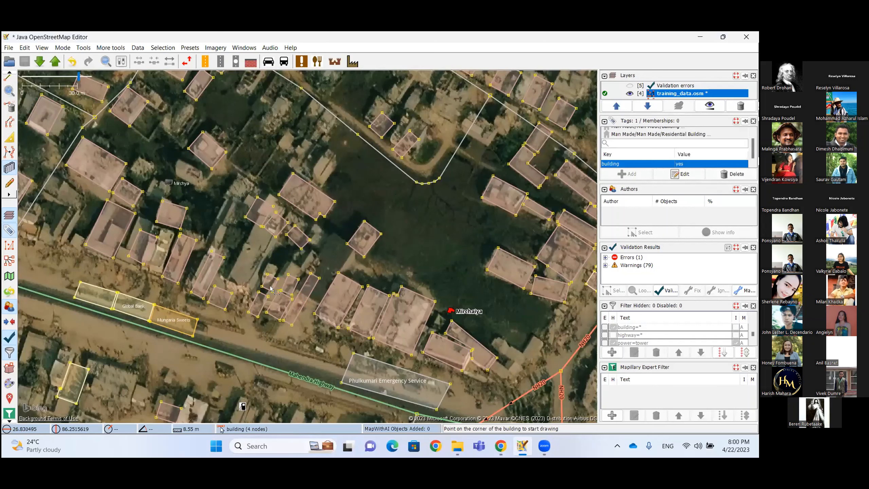
key("s")
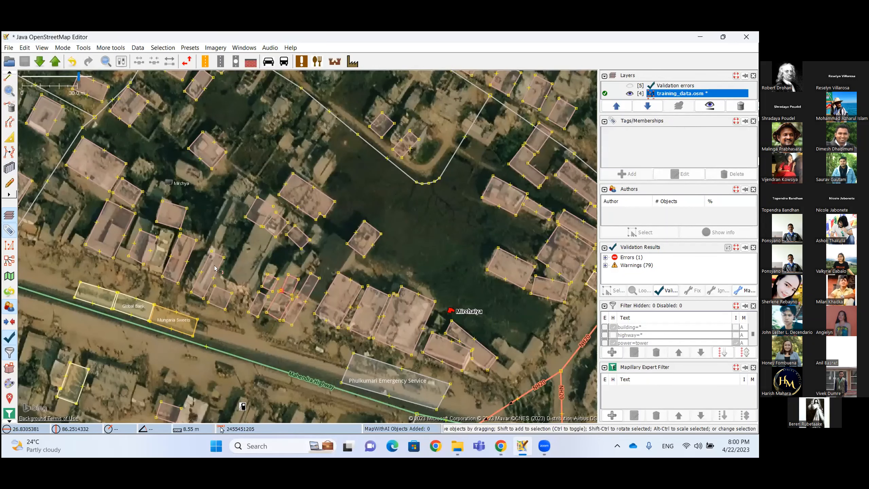
left_click(209, 246)
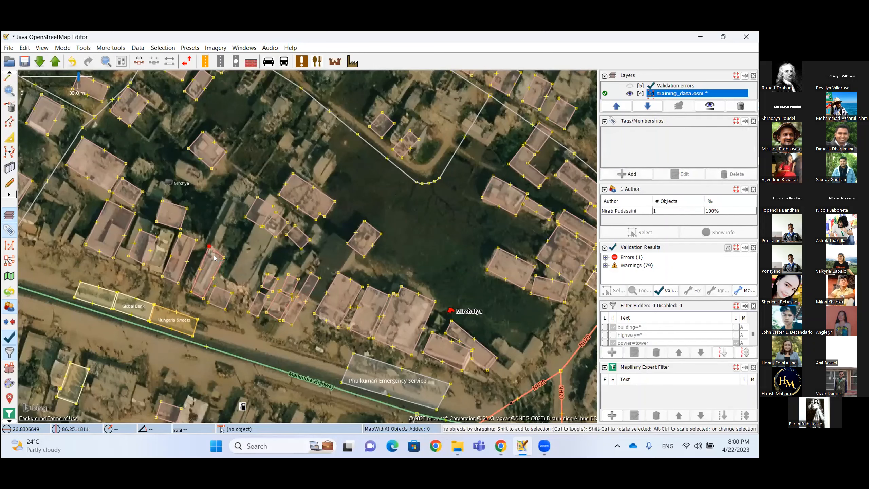
scroll(231, 256, "up", 3)
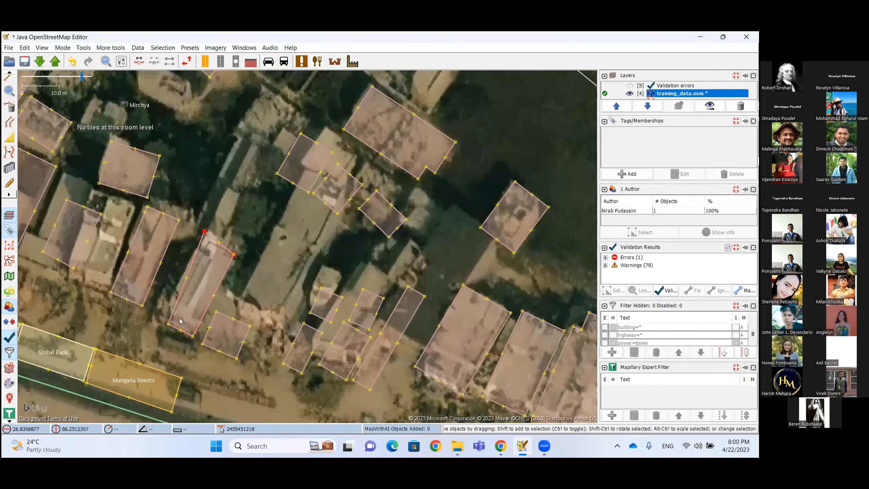
left_click_drag(168, 324, 202, 314)
left_click(218, 301)
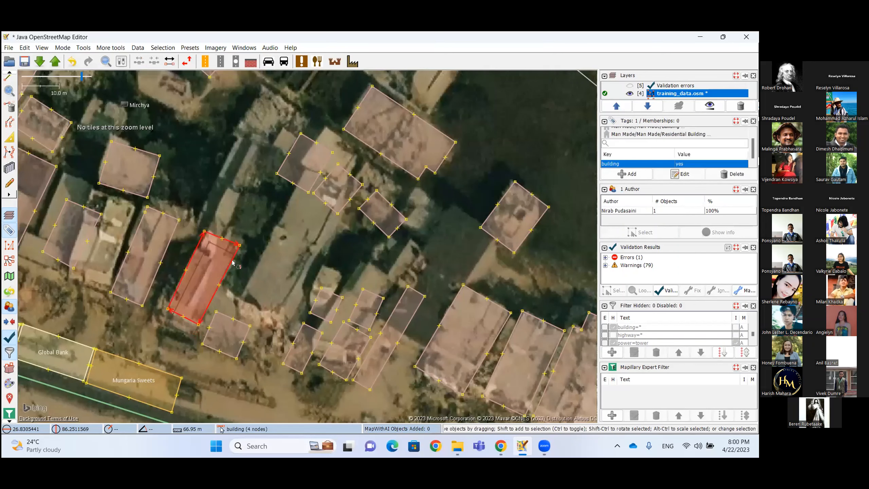
key("q")
left_click(219, 192)
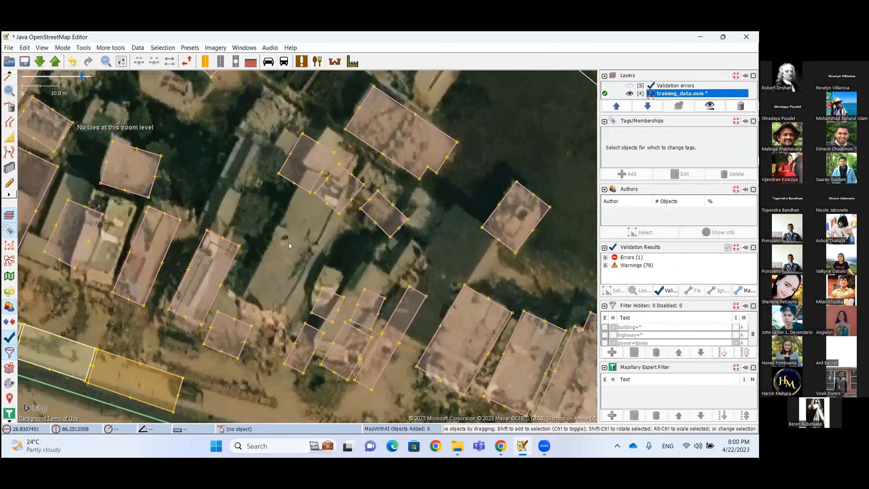
Examine the existing building outlines around the Mirchya label, north of Mahendra Highway.
left_click_drag(149, 181, 221, 235)
left_click(159, 264)
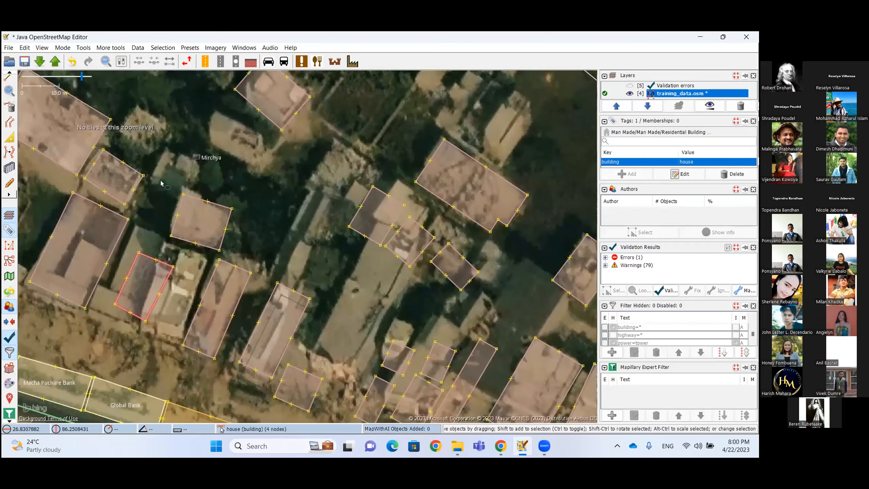
left_click(284, 207)
left_click_drag(304, 158, 344, 257)
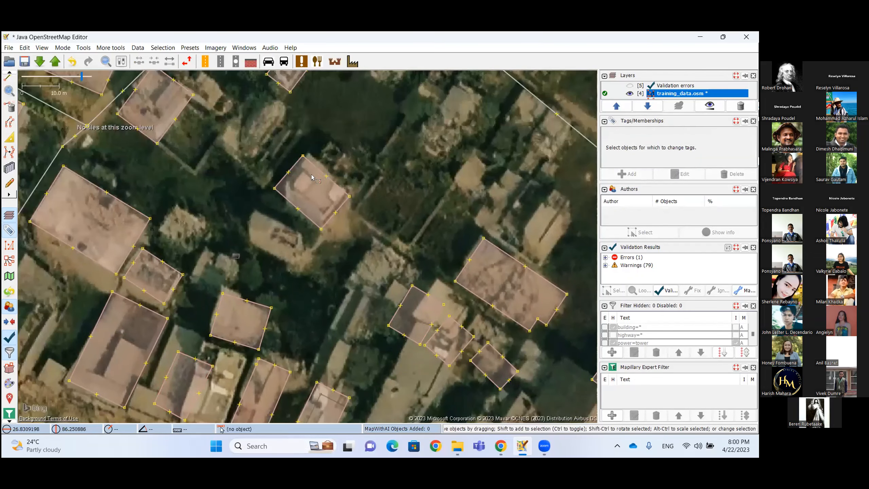
left_click_drag(314, 198, 317, 208)
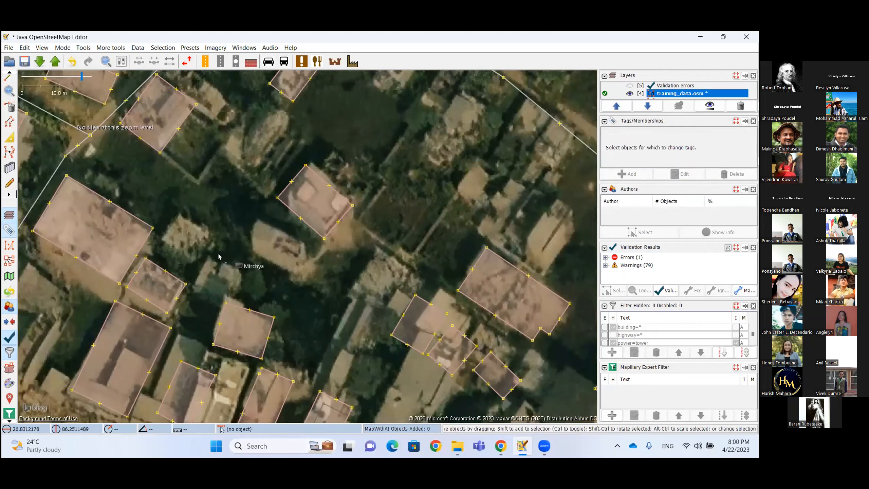
scroll(219, 257, "down", 3)
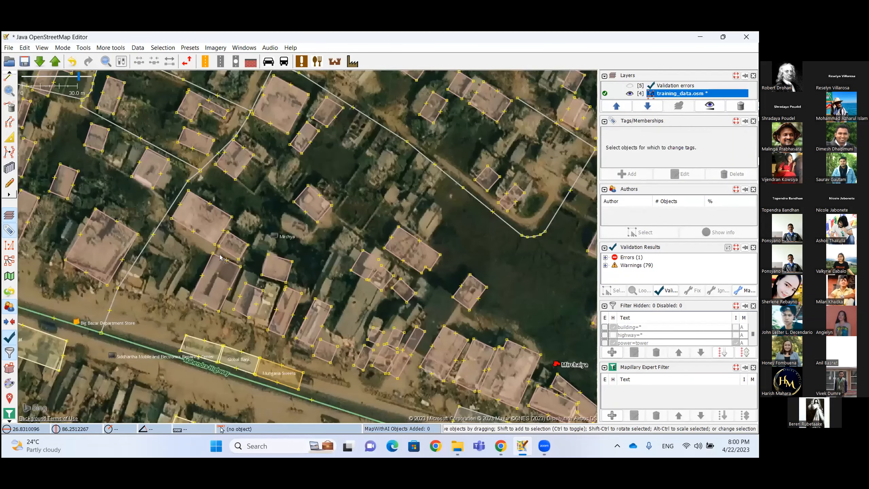
left_click(220, 258)
left_click_drag(313, 275, 220, 257)
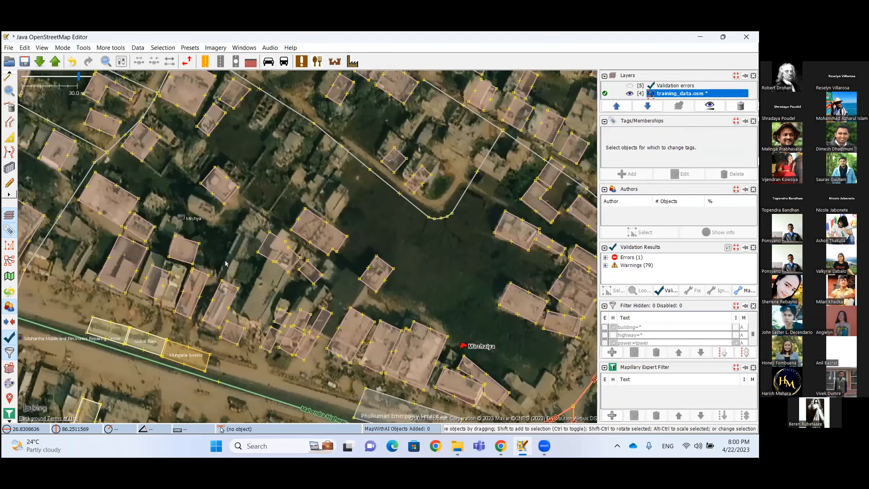
Create a new data layer and hide the training_data.osm layers so only the Bing imagery remains as background.
left_click(8, 47)
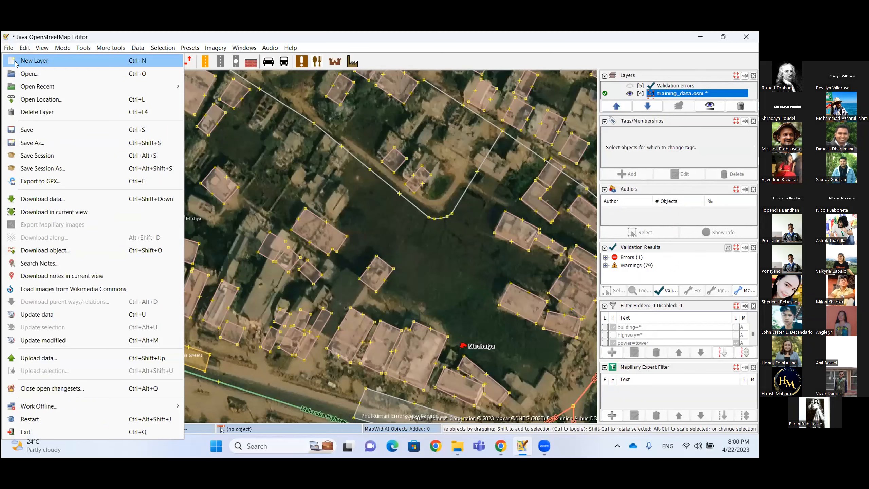
left_click(15, 59)
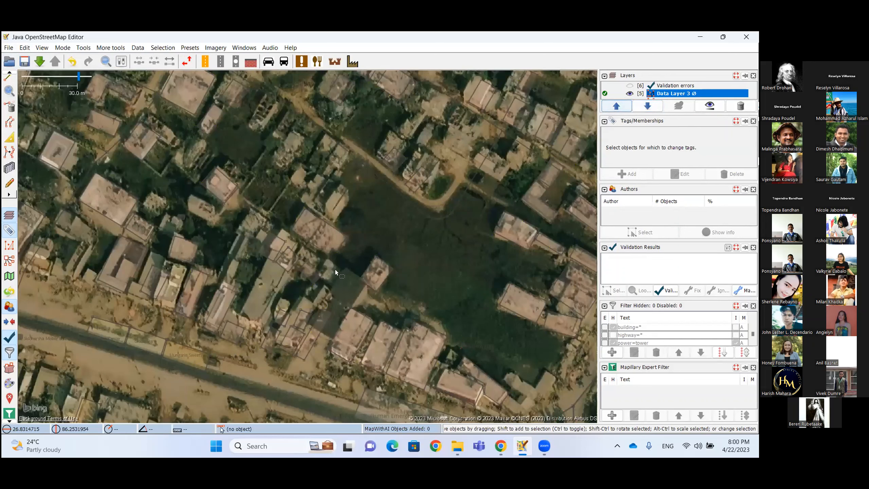
scroll(675, 88, "down", 1)
left_click(675, 88)
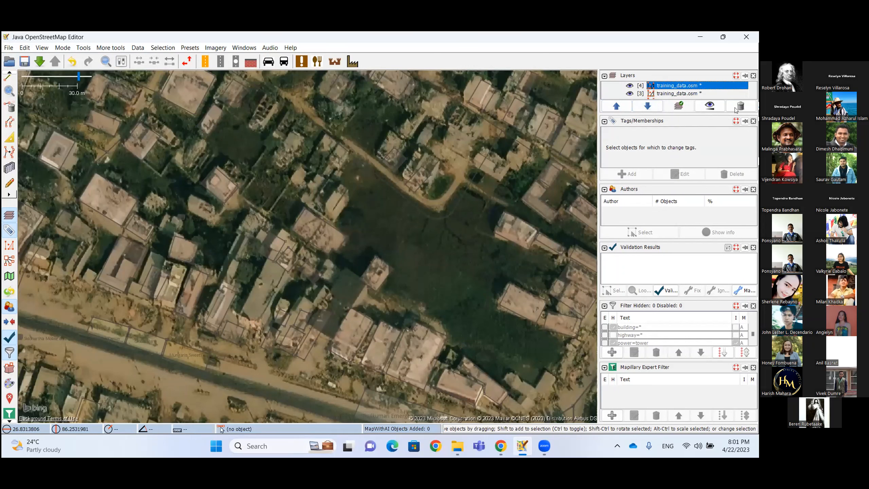
left_click(631, 86)
left_click(630, 93)
left_click(676, 94)
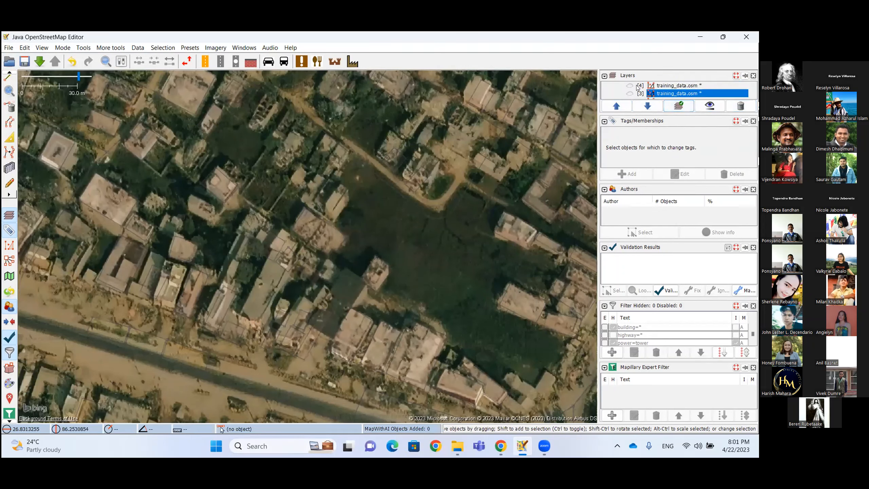
scroll(630, 88, "down", 1)
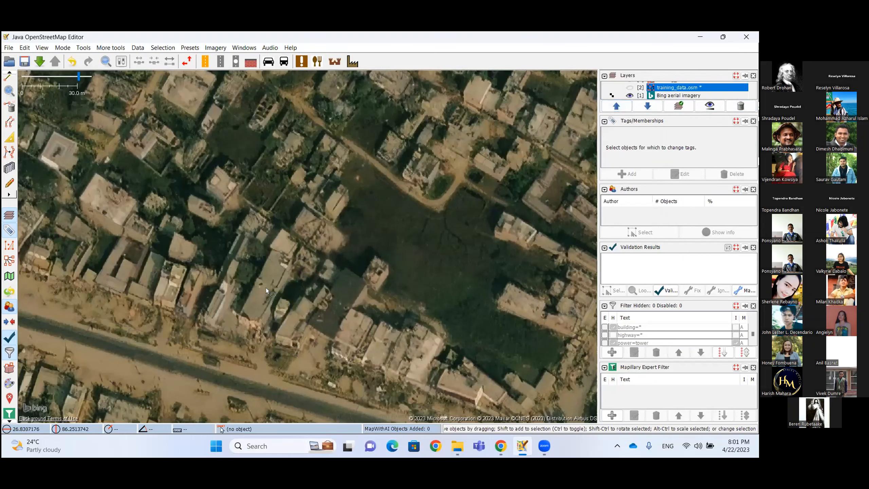
Trace the light-roofed building beside the large dark roof, about 18.2 m by 13.8 m, and make the new data layer visible.
key("b")
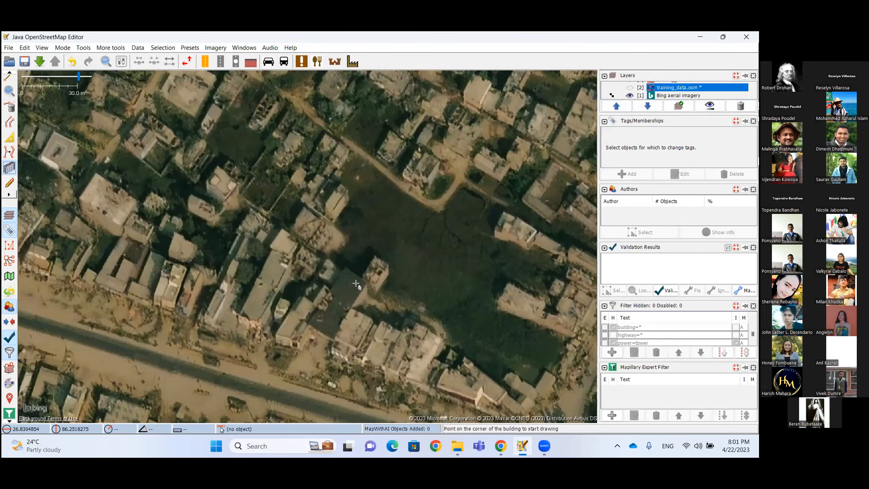
scroll(356, 285, "up", 3)
left_click(325, 342)
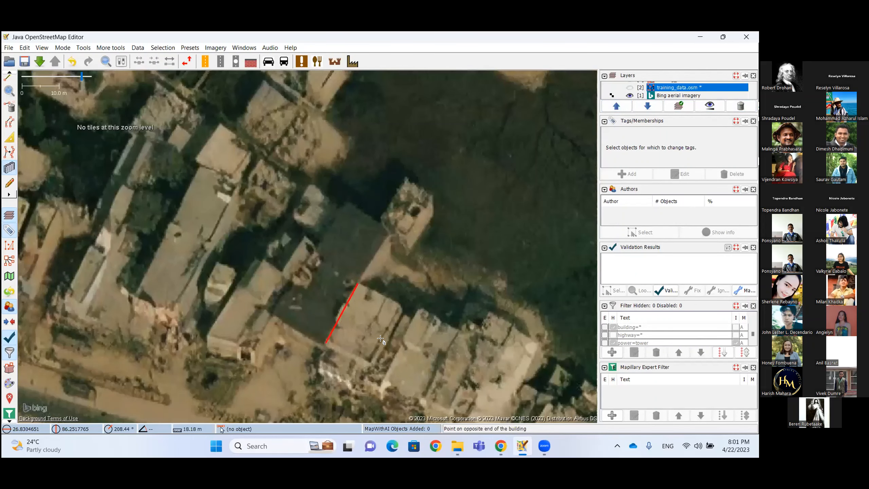
left_click(359, 284)
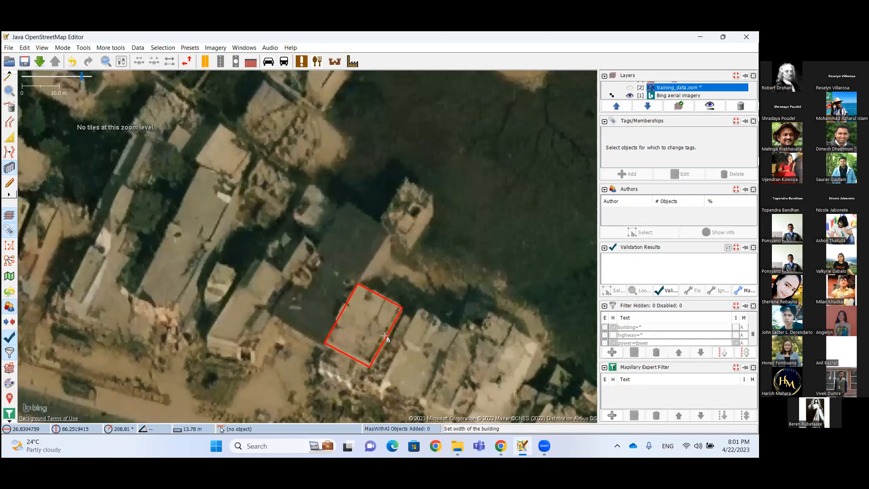
left_click(384, 336)
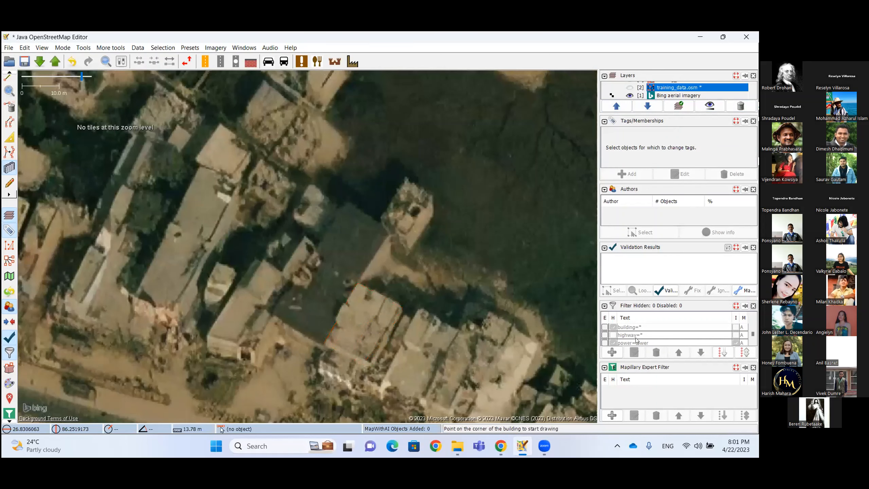
scroll(632, 86, "up", 2)
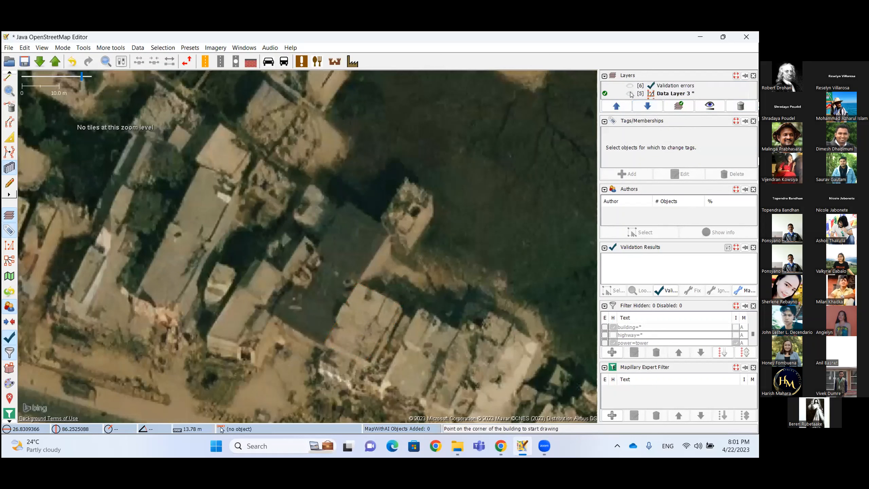
left_click(630, 93)
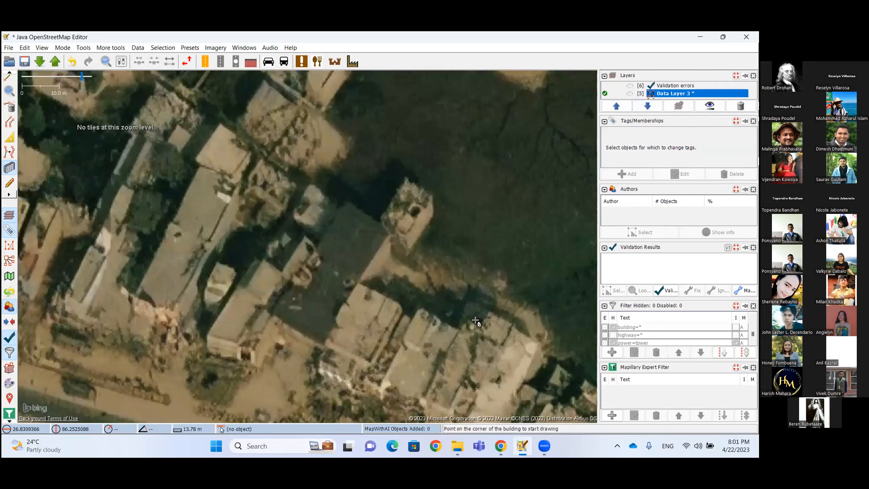
Trace the large dark-roofed building adjoining the first outline on its northwest side, about 14.8 m wide.
left_click(341, 200)
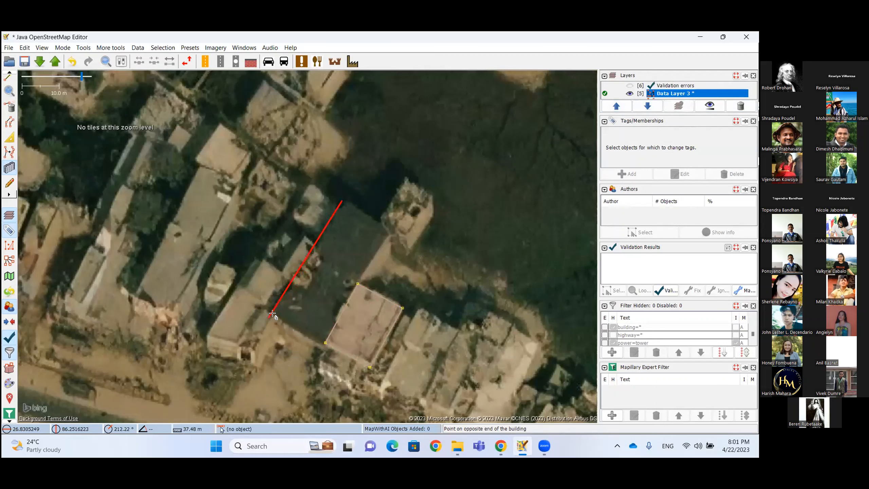
left_click(272, 314)
left_click(335, 309)
scroll(332, 315, "up", 2)
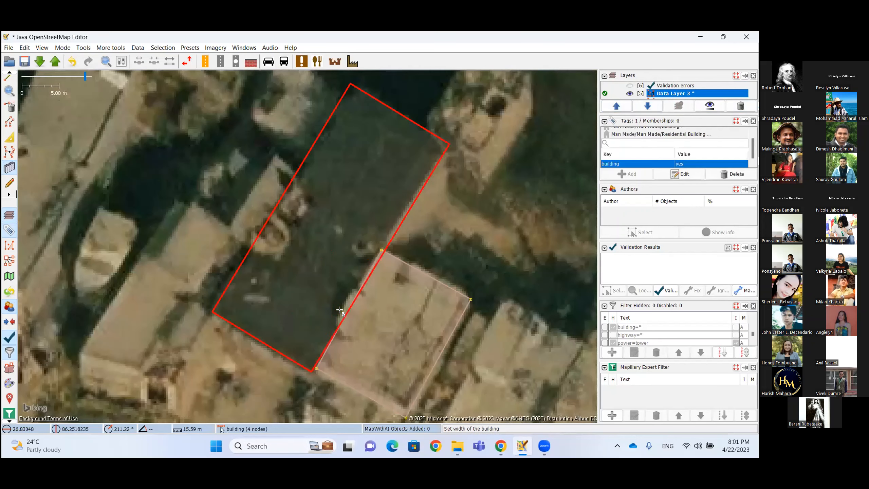
left_click(403, 197)
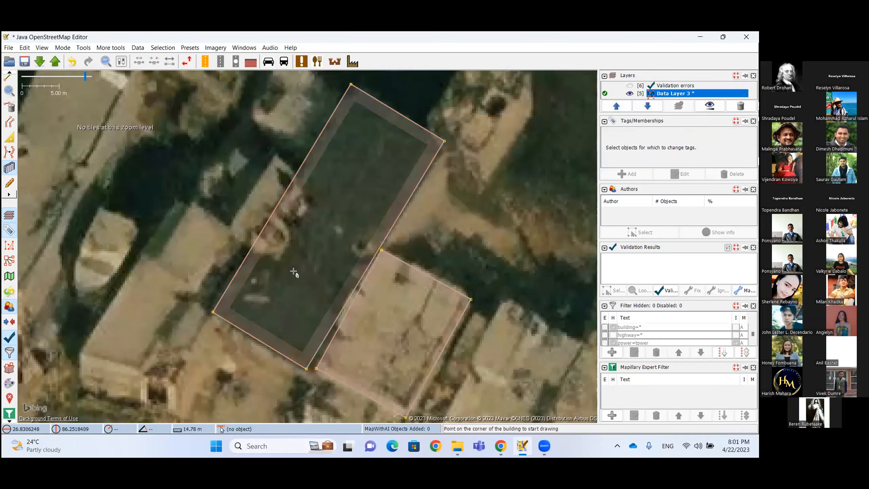
Trace the small light-roofed building northwest of the dark-roofed one, about 10.7 m wide.
scroll(365, 238, "down", 2)
left_click_drag(372, 189, 327, 178)
left_click_drag(293, 216, 348, 237)
left_click_drag(220, 128, 350, 245)
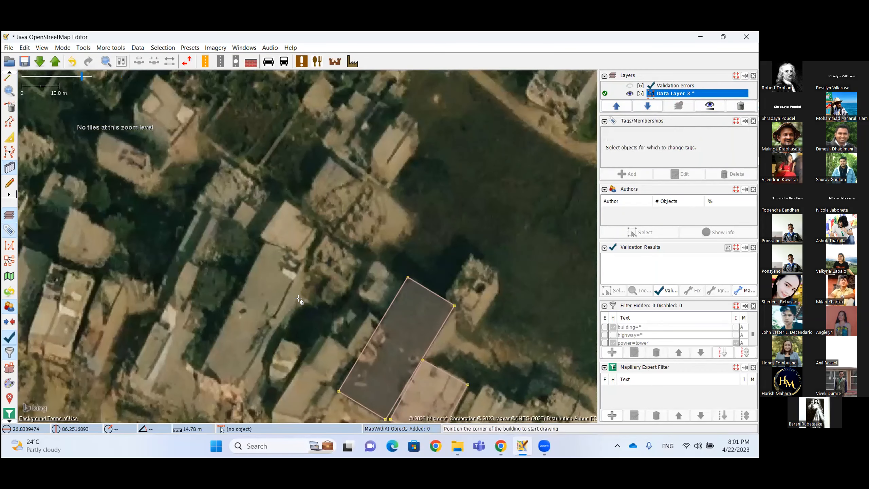
scroll(289, 323, "up", 2)
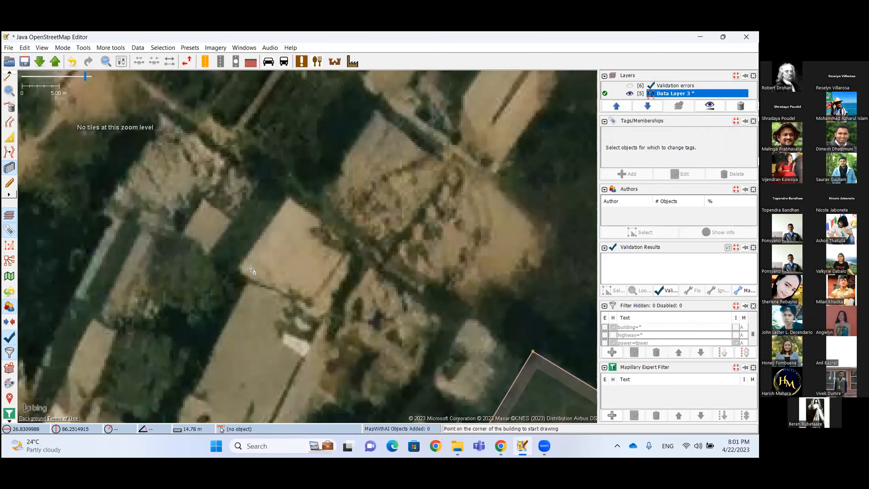
left_click_drag(289, 199, 356, 243)
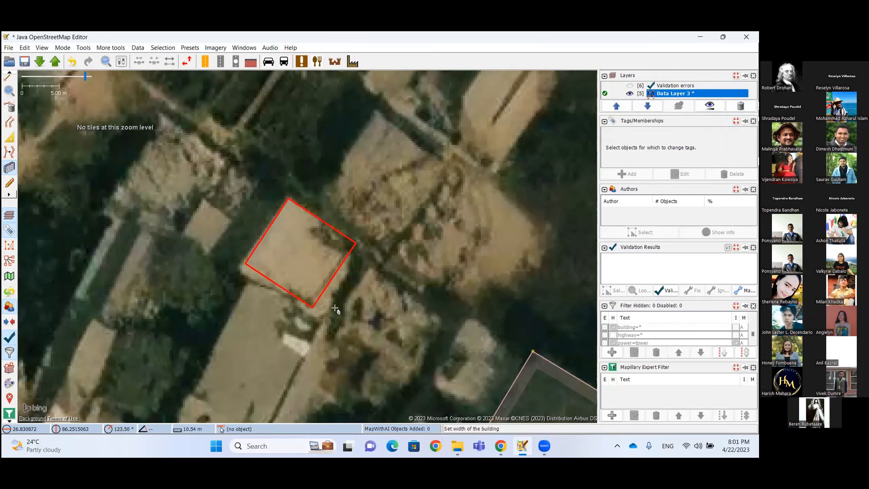
left_click(312, 310)
scroll(302, 314, "down", 2)
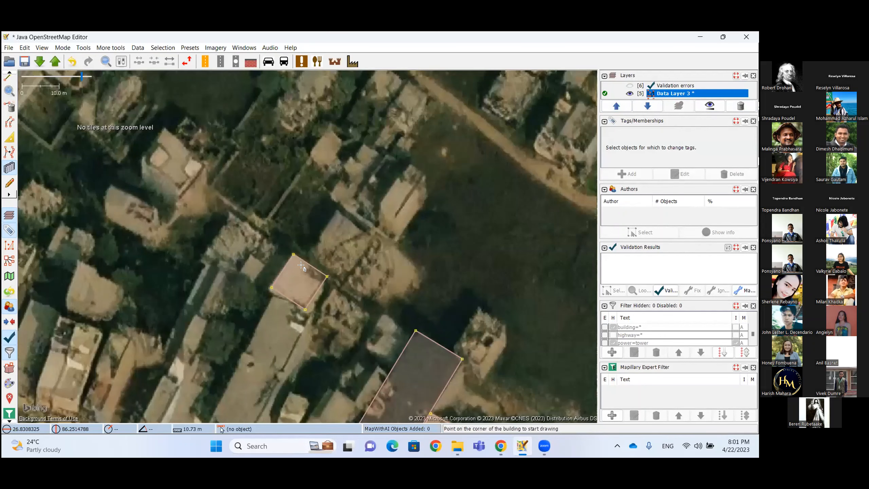
Trace the long building directly southwest of the small outline, reaching down to its far end, and leave the building tool.
scroll(288, 321, "up", 2)
left_click_drag(259, 266, 315, 304)
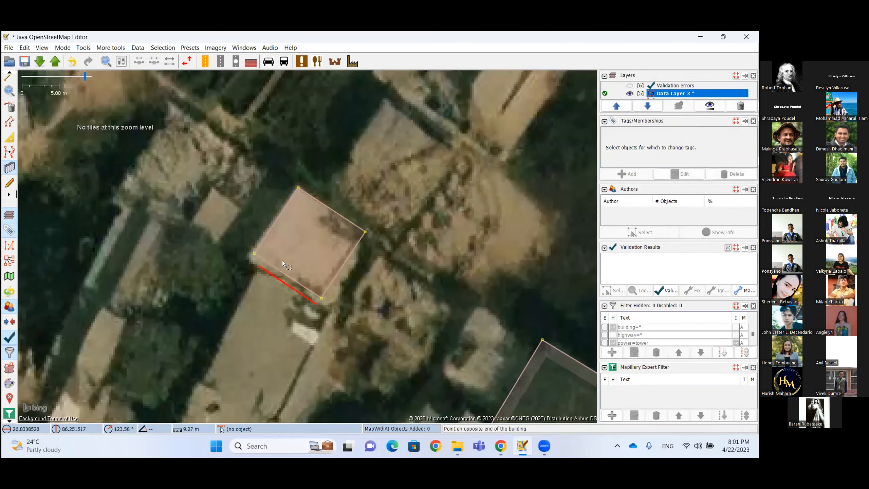
scroll(286, 259, "down", 2)
scroll(245, 244, "down", 2)
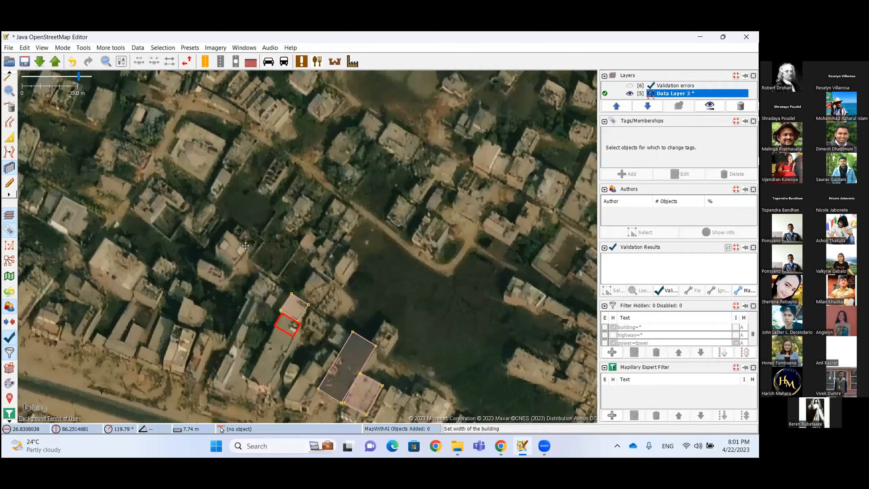
left_click_drag(254, 250, 262, 192)
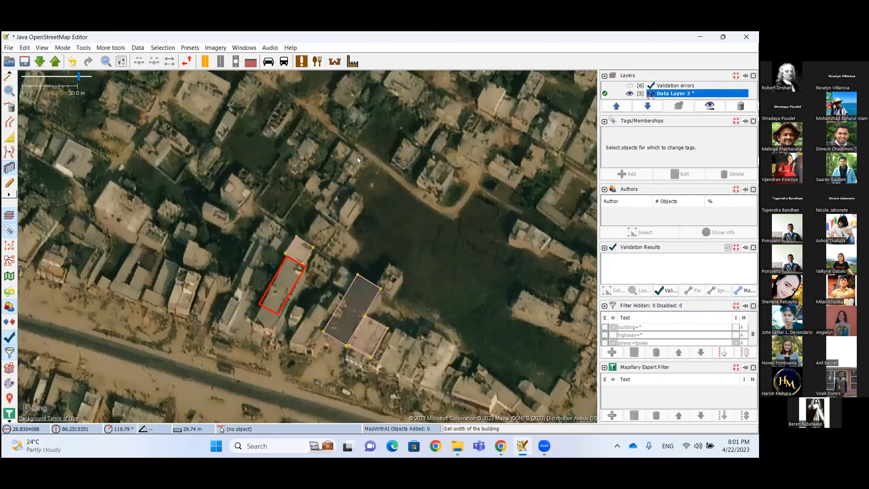
left_click(272, 320)
left_click_drag(325, 219, 341, 154)
key("s")
scroll(298, 266, "up", 2)
mouse_move(281, 264)
left_mouse_down()
mouse_move(342, 168)
mouse_move(301, 178)
left_mouse_up()
left_click(241, 227)
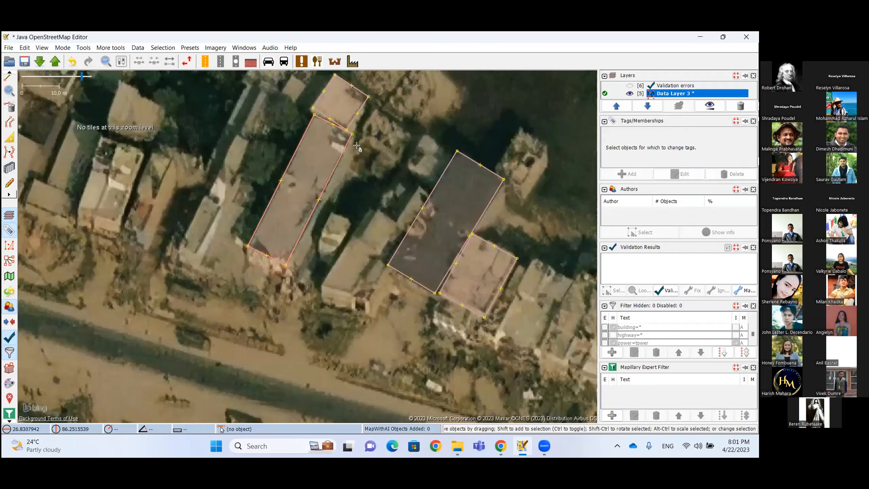
Try to trace the rough-roofed building northwest of the small light-roofed outline with the building tool.
left_click_drag(395, 153, 397, 155)
key("b")
left_click_drag(286, 155, 309, 236)
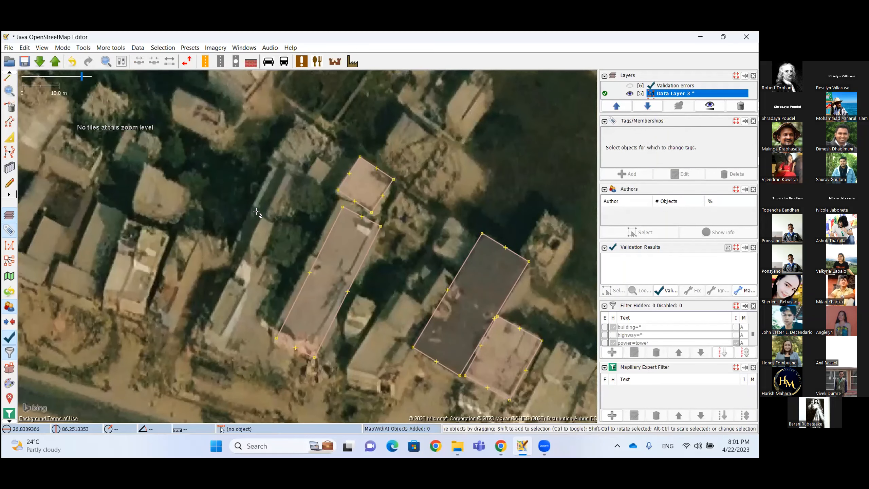
scroll(256, 216, "up", 2)
left_click(287, 120)
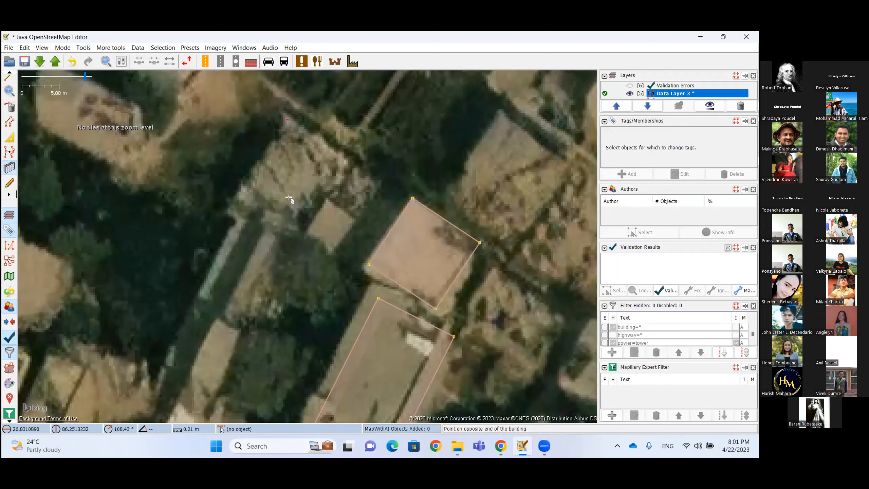
left_click(360, 159)
left_click(235, 228)
scroll(233, 233, "down", 2)
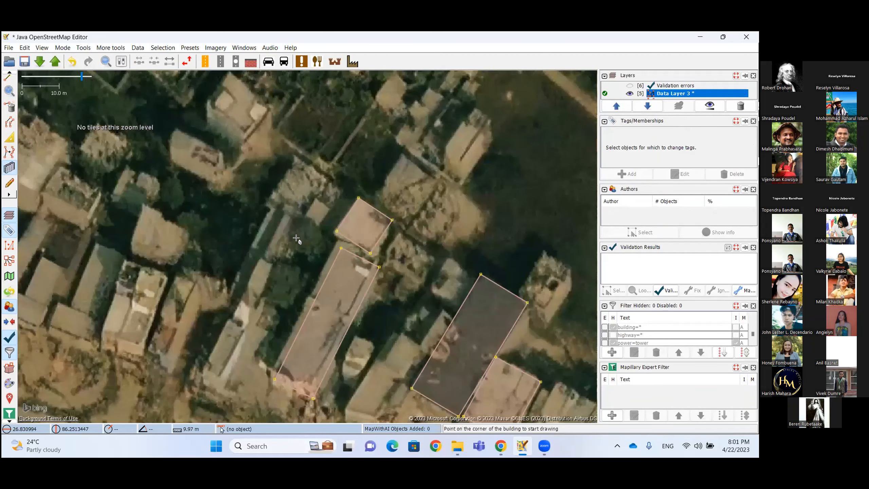
Trace the narrow dark building west of the small light-roofed outline, about 6.4 m wide, and clear the selection.
scroll(294, 236, "down", 2)
scroll(293, 217, "up", 4)
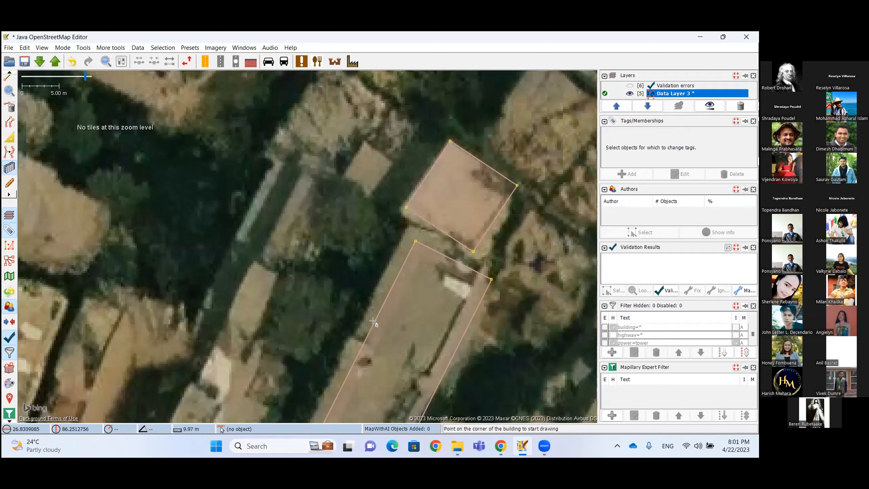
left_click(279, 155)
left_click(236, 239)
left_click(321, 177)
scroll(296, 223, "down", 4)
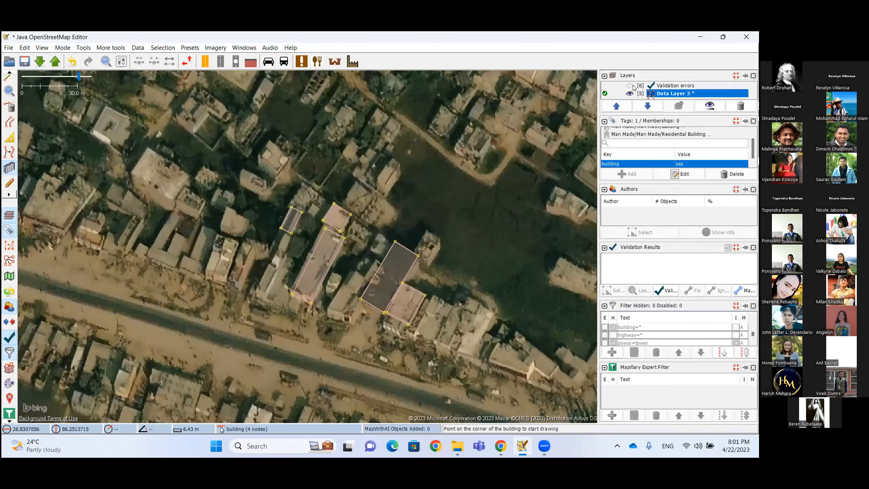
key("Escape")
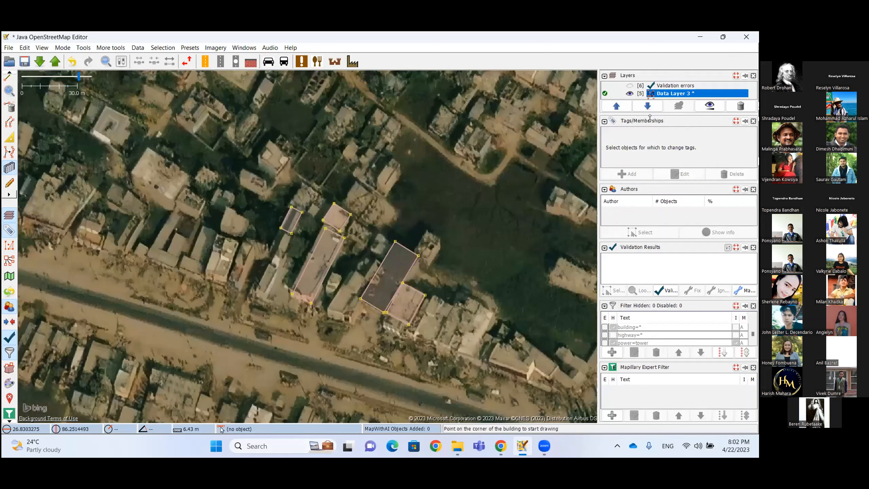
Enlarge the layer list, show the training_data.osm layer directly below Data Layer 3, and keep Data Layer 3 active.
scroll(648, 93, "down", 1)
left_click_drag(648, 113, 648, 138)
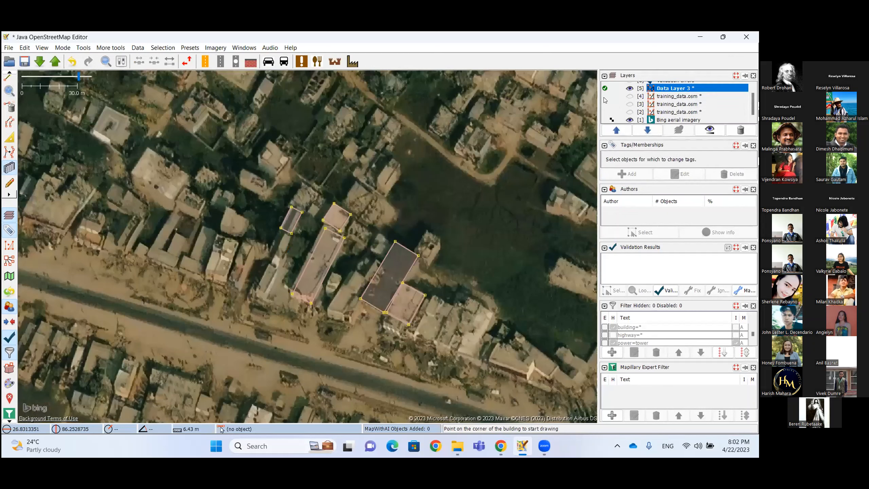
left_click(605, 98)
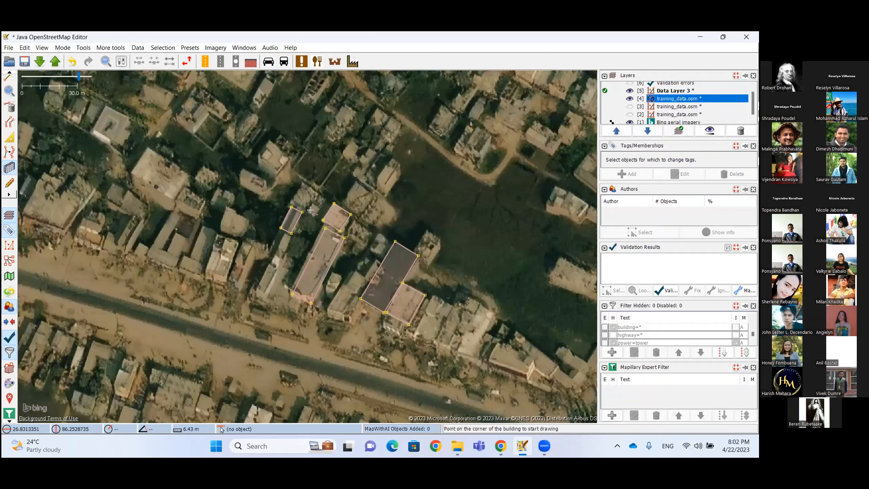
left_click(602, 90)
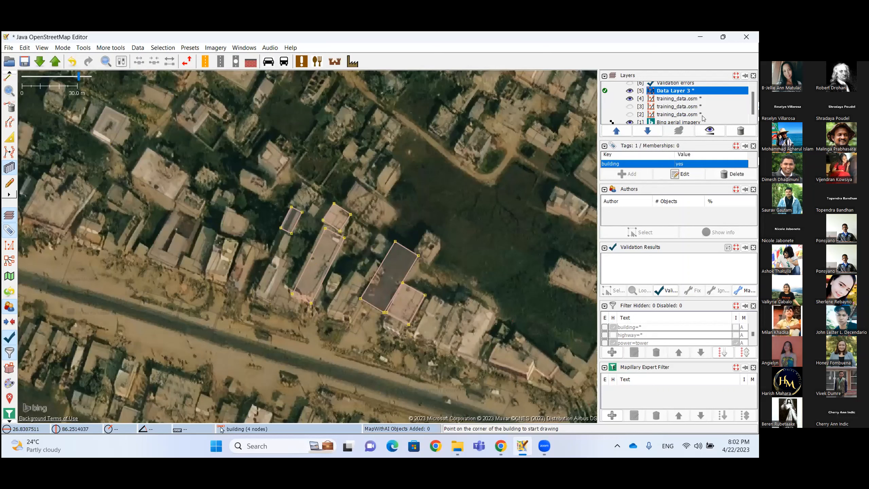
Delete the two hidden training_data.osm layers, keeping the visible one.
left_click(694, 108)
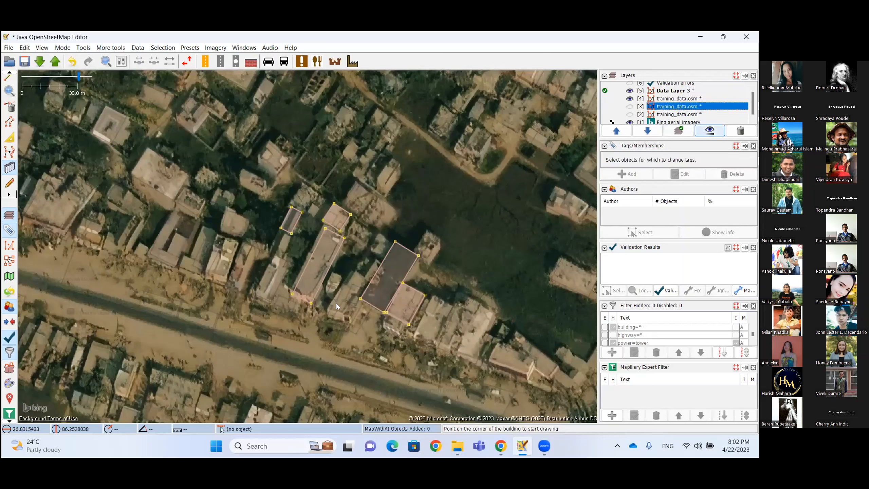
key("Delete")
left_click(320, 302)
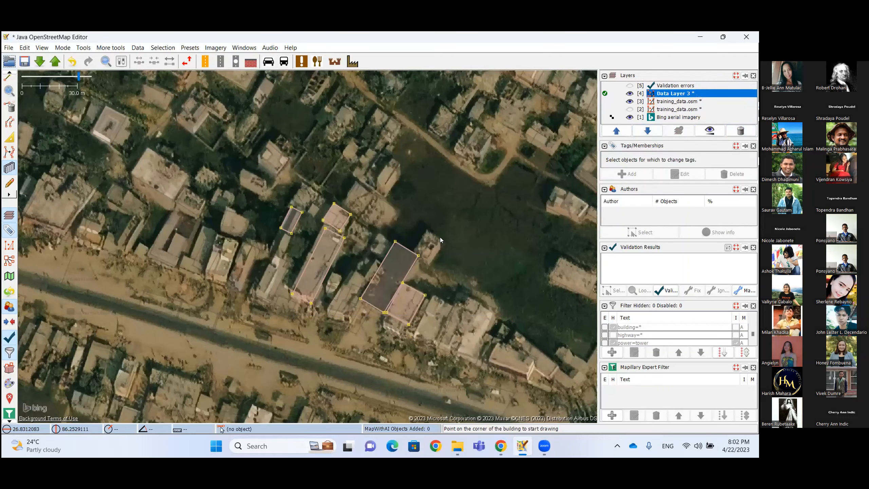
left_click(680, 109)
left_click(741, 131)
left_click(320, 303)
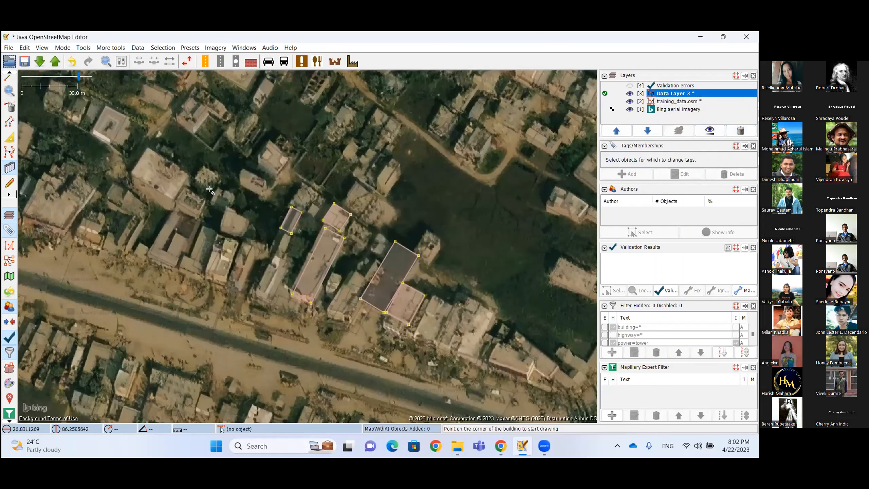
Merge the five traced buildings from Data Layer 3 into training_data.osm and make training_data.osm the active layer.
key("s")
left_click_drag(207, 141, 488, 367)
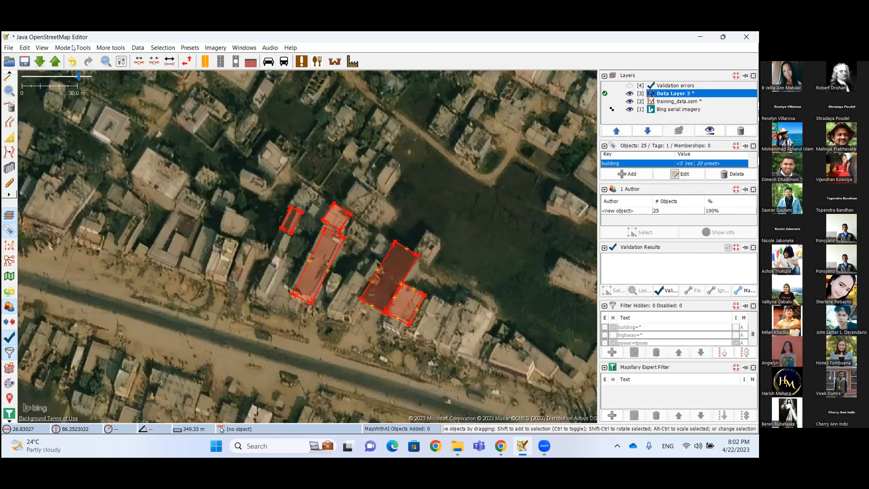
left_click(25, 48)
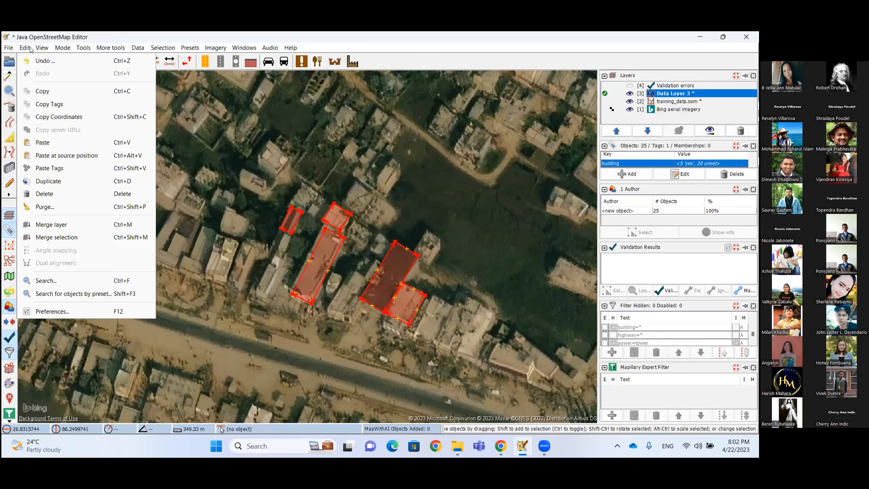
left_click(55, 237)
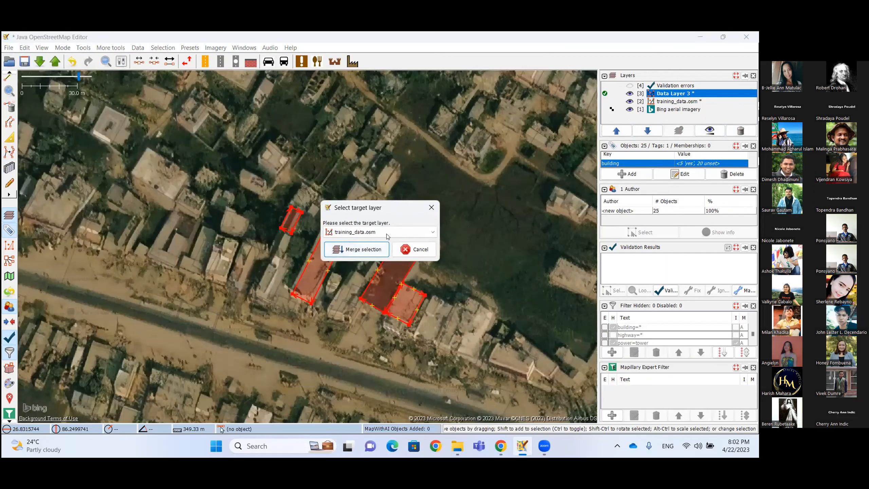
left_click(363, 250)
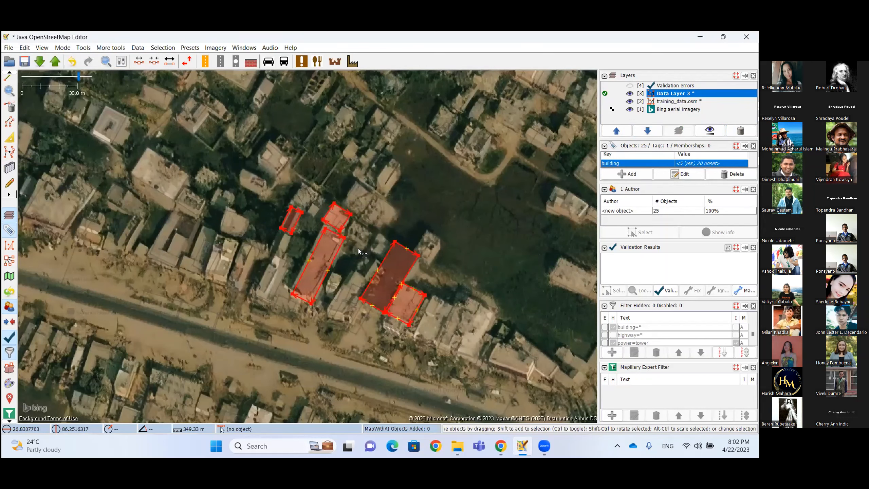
left_click(604, 102)
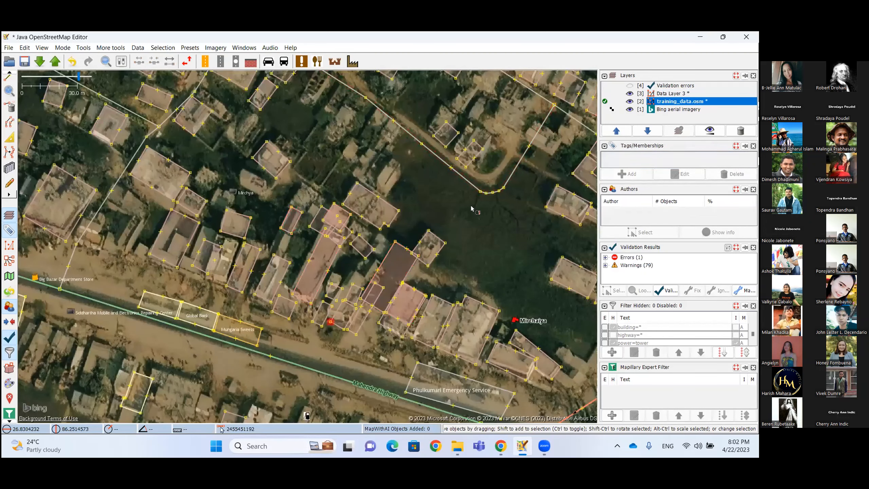
Compare the new light-roofed outline southeast of the large dark roof with the older building outline overlapping it.
scroll(350, 250, "up", 2)
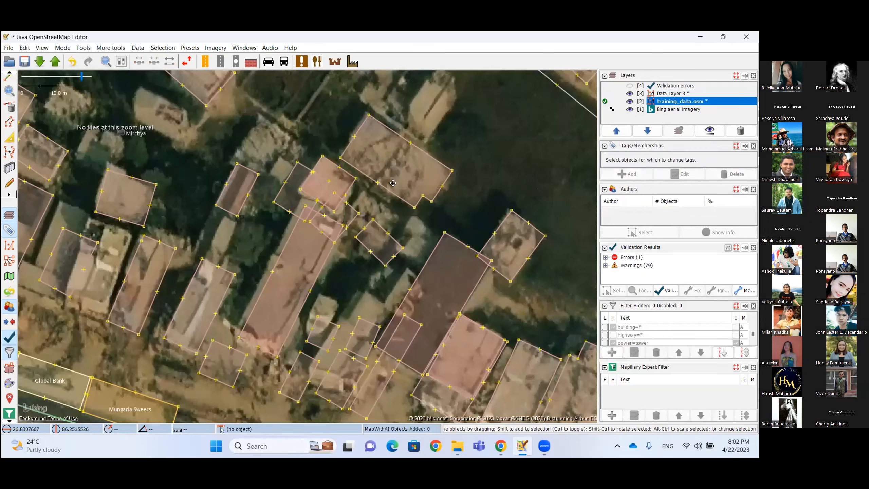
left_click(399, 304)
left_click(391, 325)
left_click_drag(433, 412, 389, 341)
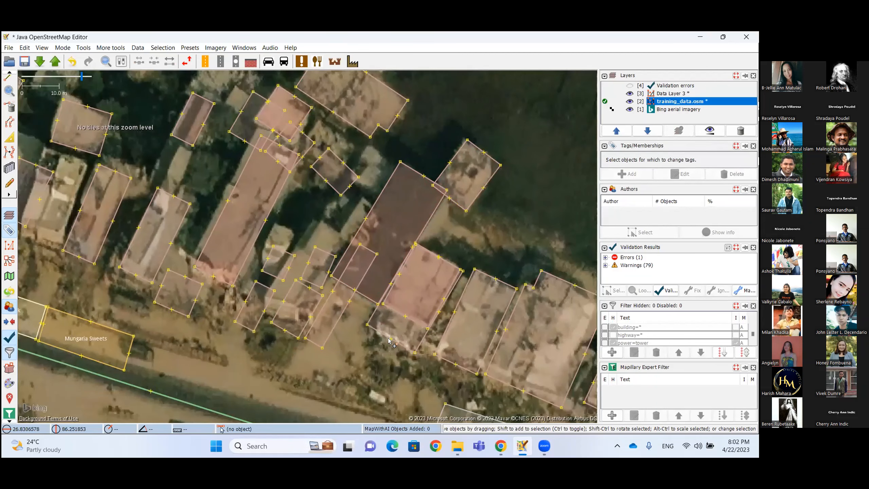
left_click(399, 319)
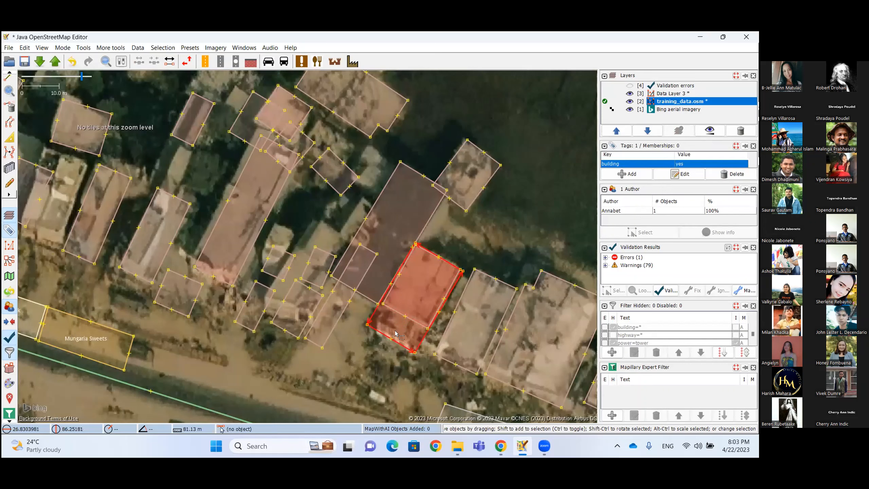
left_click(401, 314)
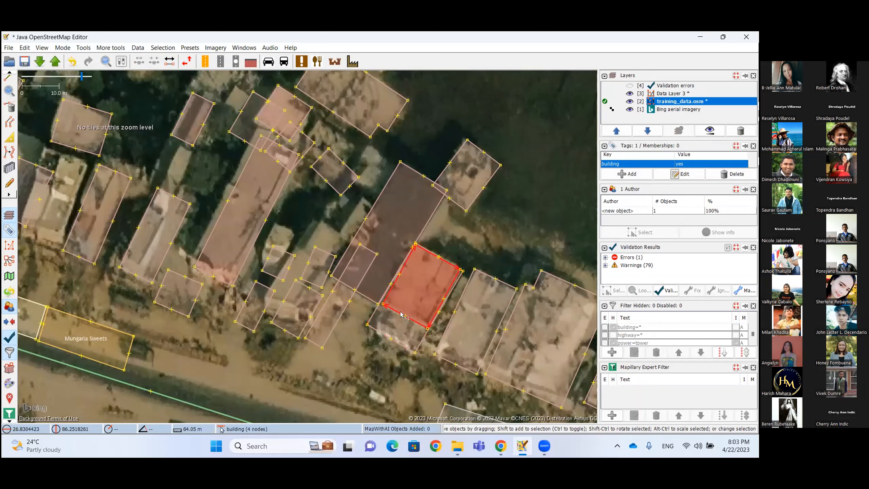
left_click(394, 341)
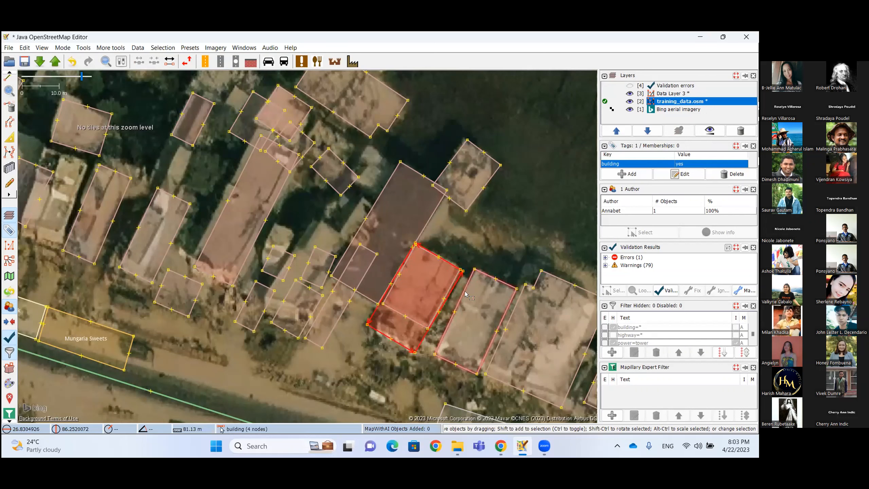
left_click(403, 317)
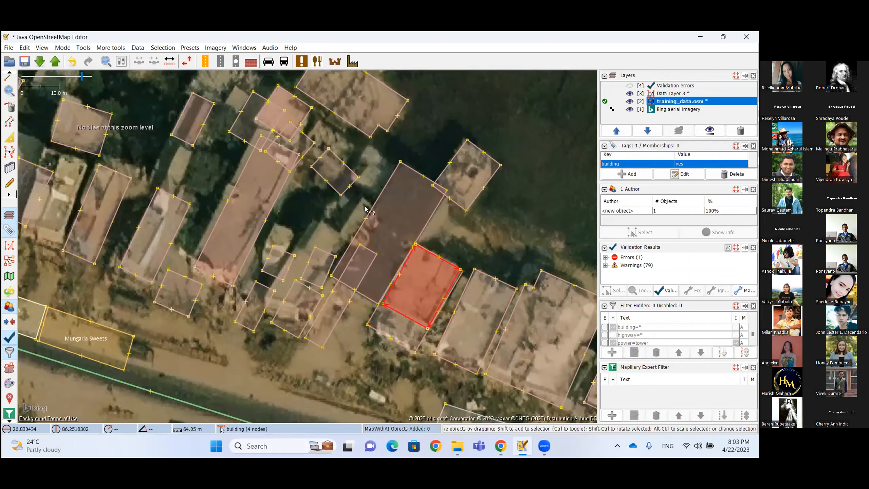
Inspect the new long building outline and the two older outlines overlapping its northern end.
left_click_drag(378, 247, 379, 251)
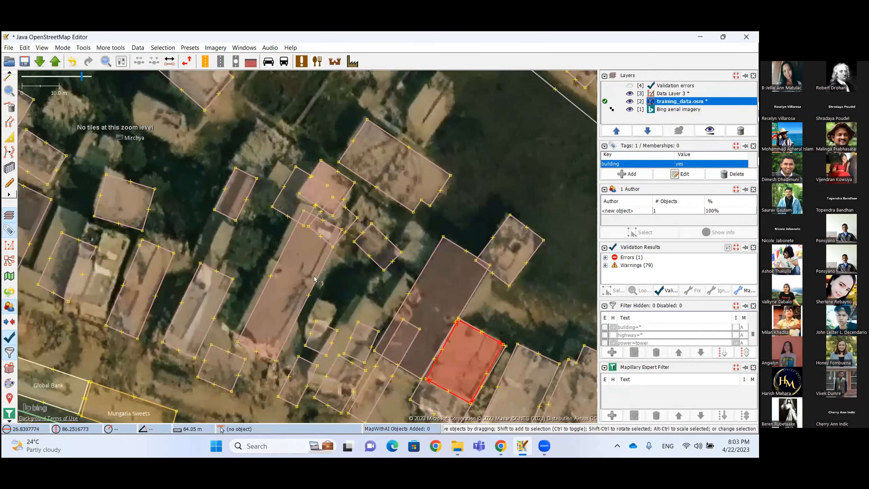
left_click(314, 279)
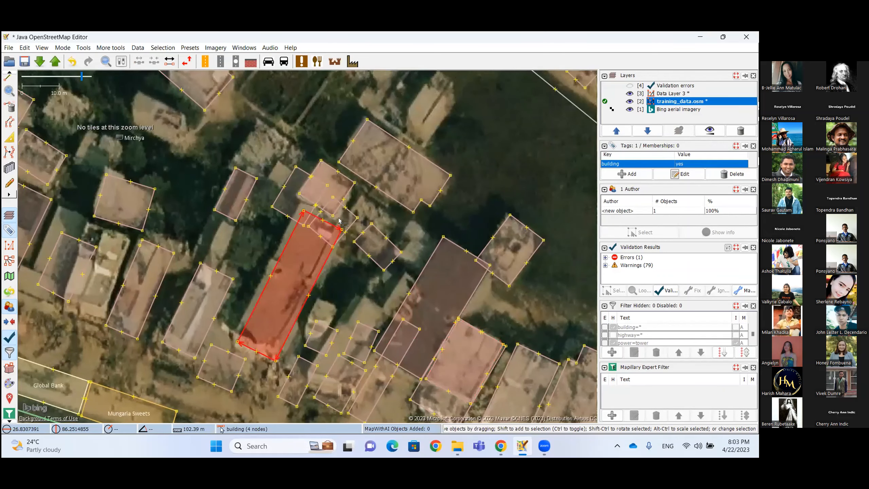
left_click(353, 221)
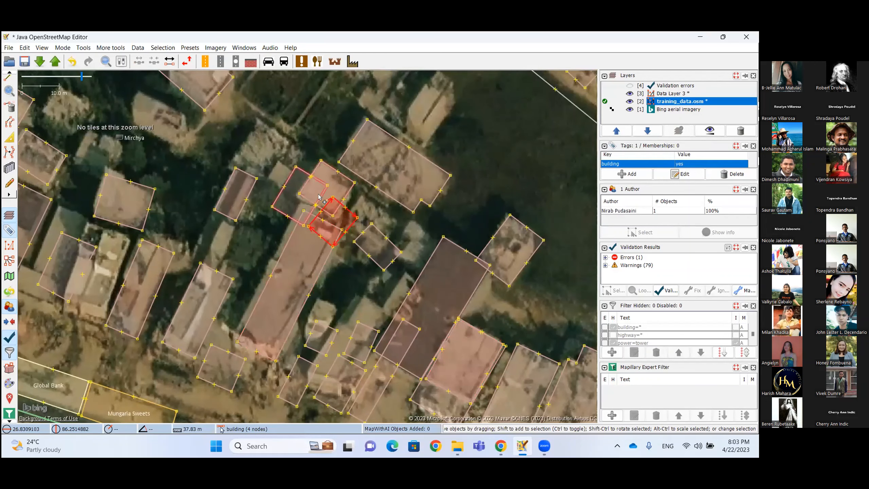
left_click(320, 197)
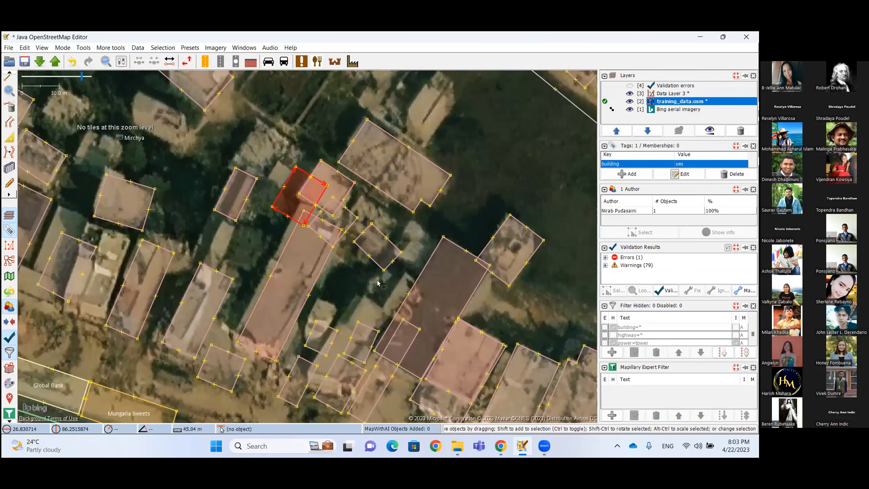
Replace the geometry of the older building southeast of the dark roof with the newly traced overlapping outline.
left_click_drag(571, 394, 388, 265)
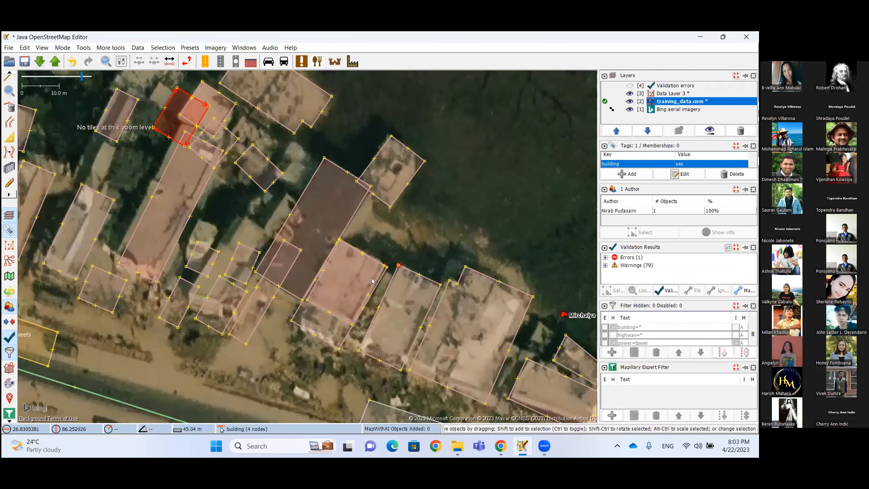
scroll(372, 279, "up", 2)
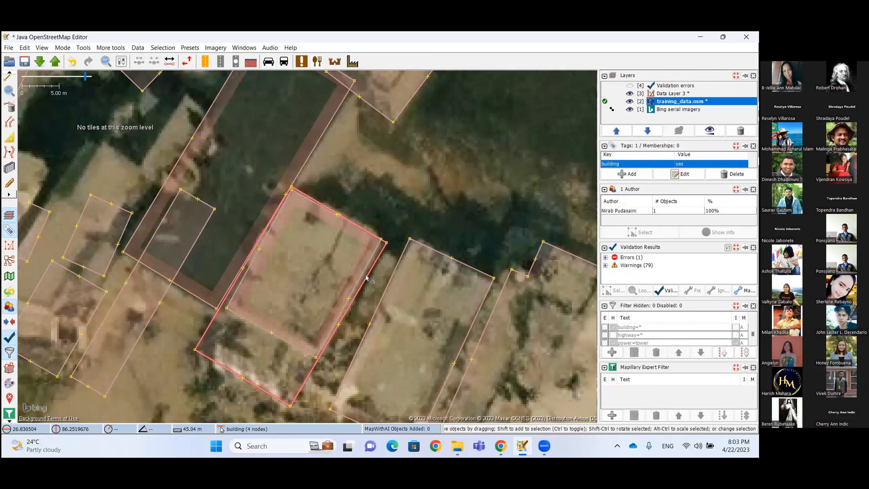
left_click(366, 276)
left_click(363, 267, "shift")
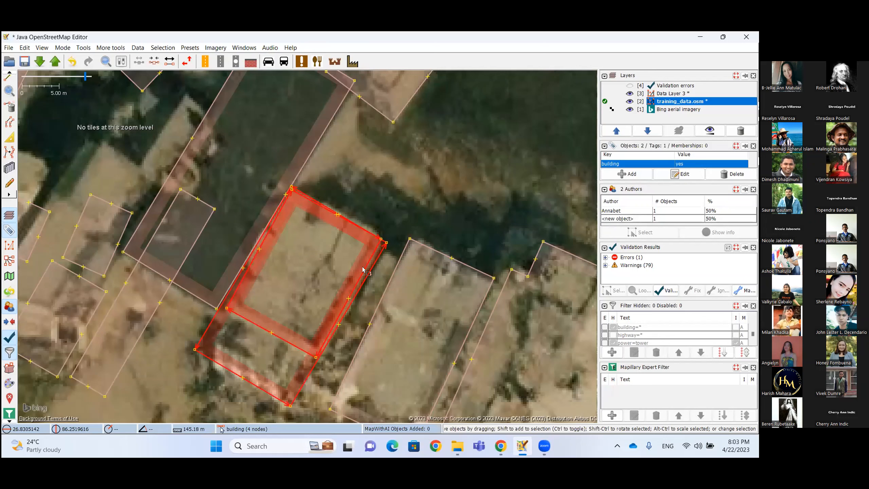
left_click(124, 48)
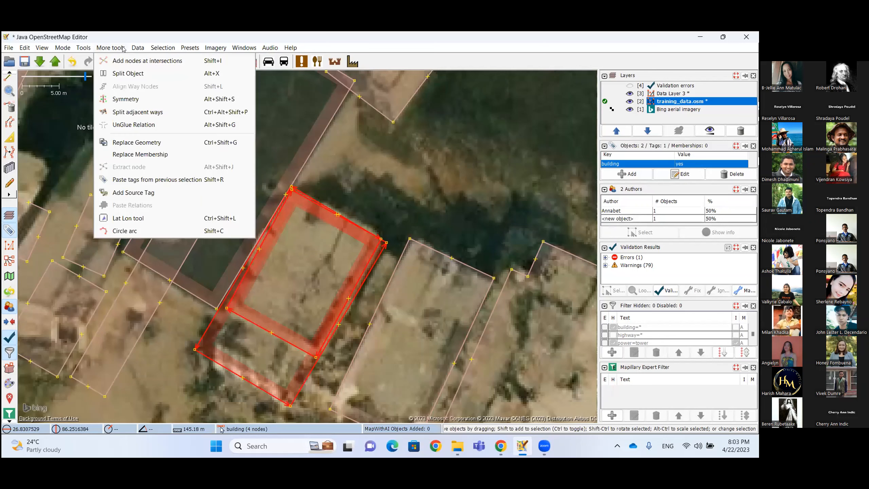
left_click(143, 142)
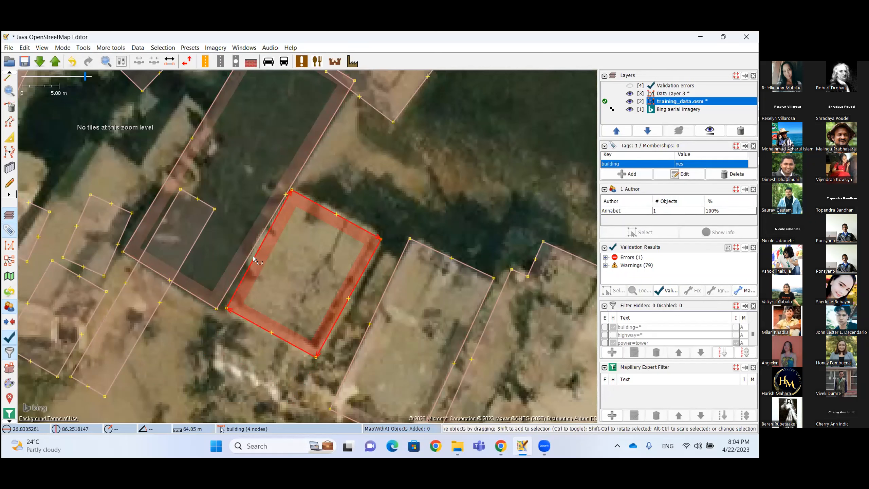
left_click(365, 183)
Try to replace geometry with the long building outline and both older outlines overlapping its northern end selected together.
scroll(365, 182, "down", 2)
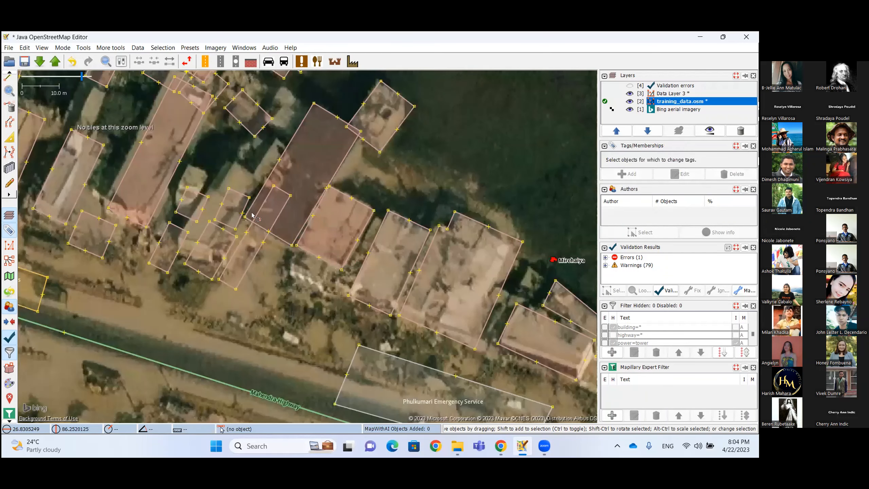
left_click_drag(234, 98, 208, 173)
left_click_drag(177, 205, 233, 222)
left_click(188, 203)
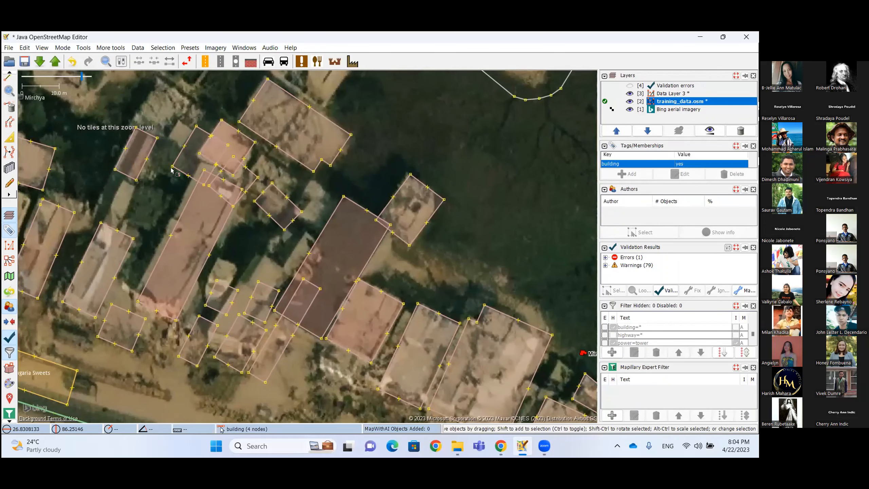
left_click(172, 167)
left_click(189, 201, "shift")
left_click(221, 196, "shift")
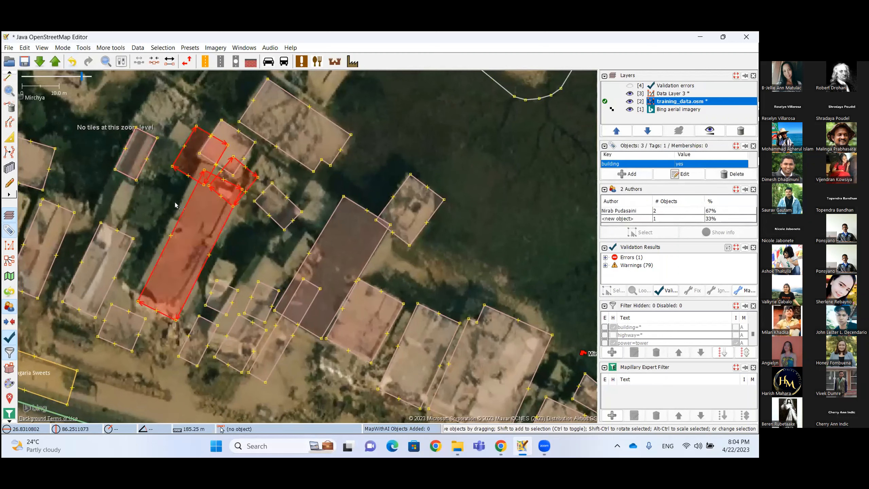
left_click(111, 47)
left_click(137, 142)
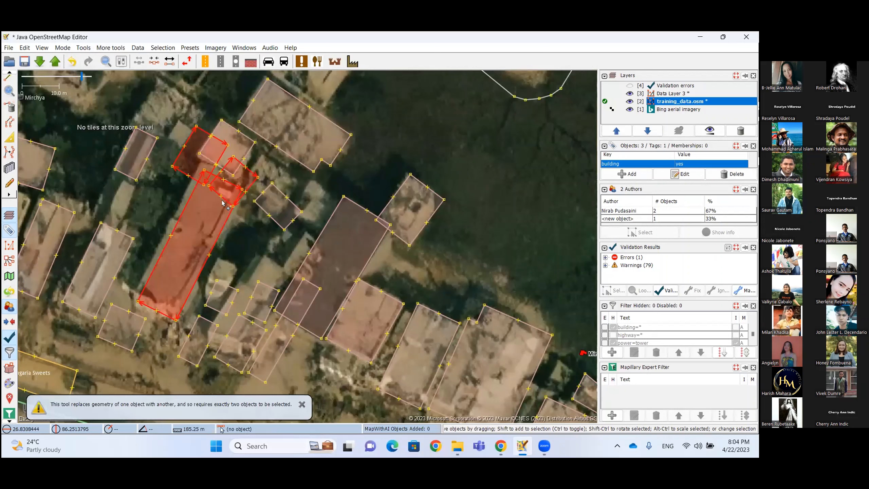
Replace the geometry of the small older outline at the long building's northeastern corner with the newly traced long outline.
left_click(222, 203)
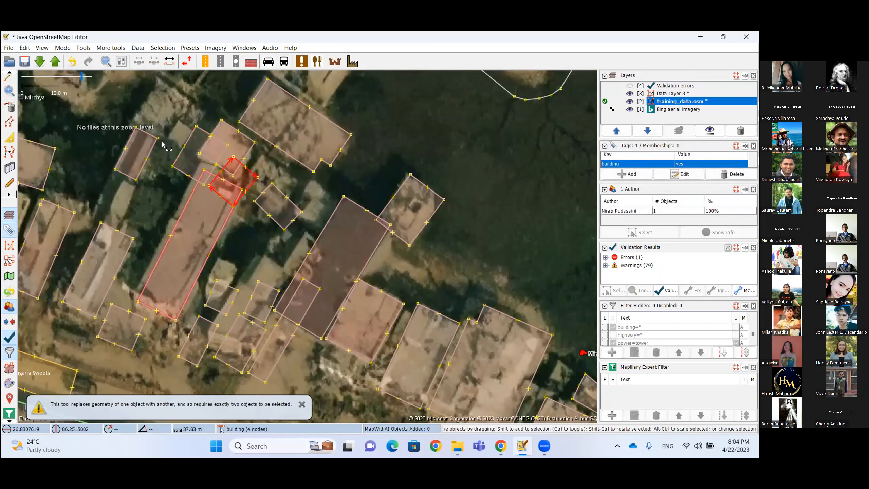
left_click(183, 239, "shift")
left_click(111, 47)
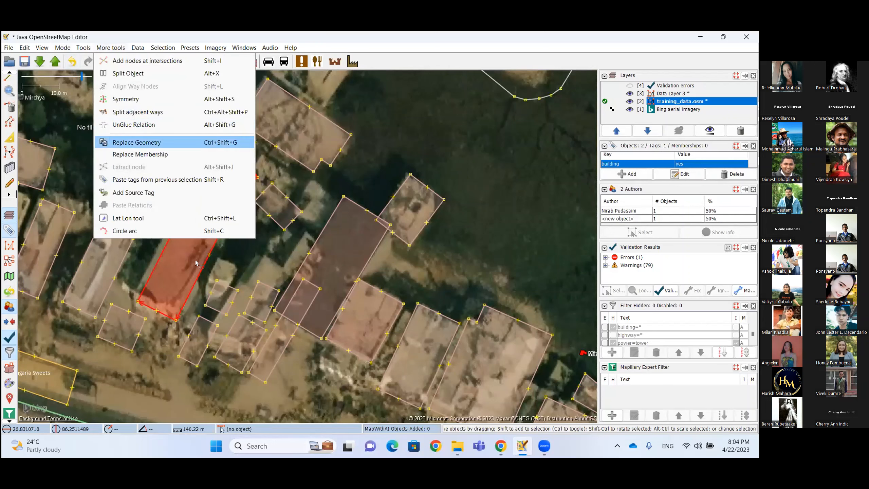
left_click(136, 142)
left_click(225, 226)
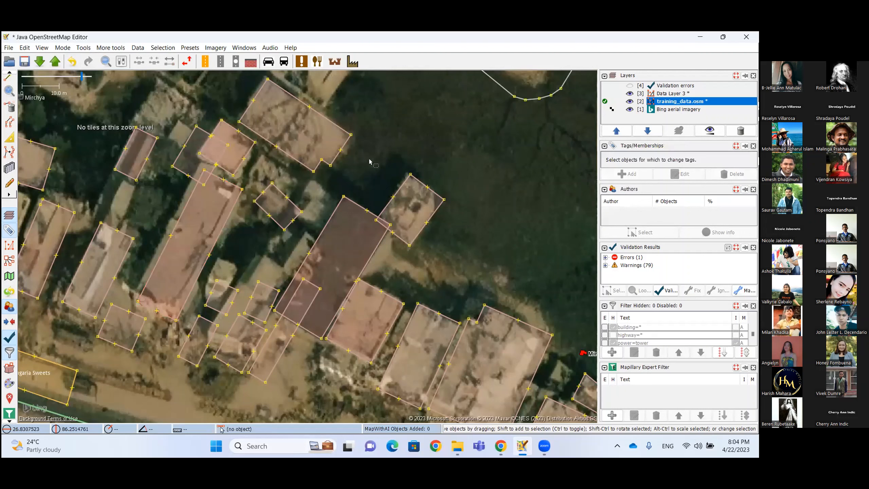
left_click(232, 216)
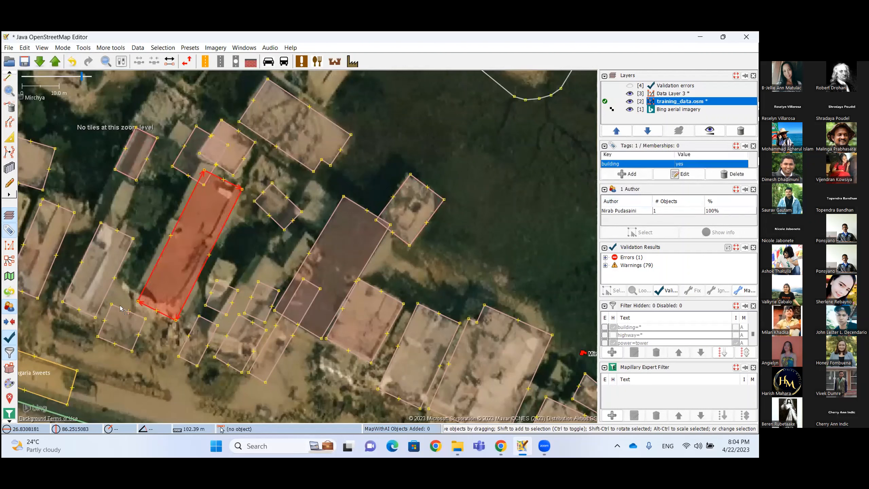
Delete the remaining older building outline that overlaps the area just north of the long building.
left_click(222, 155)
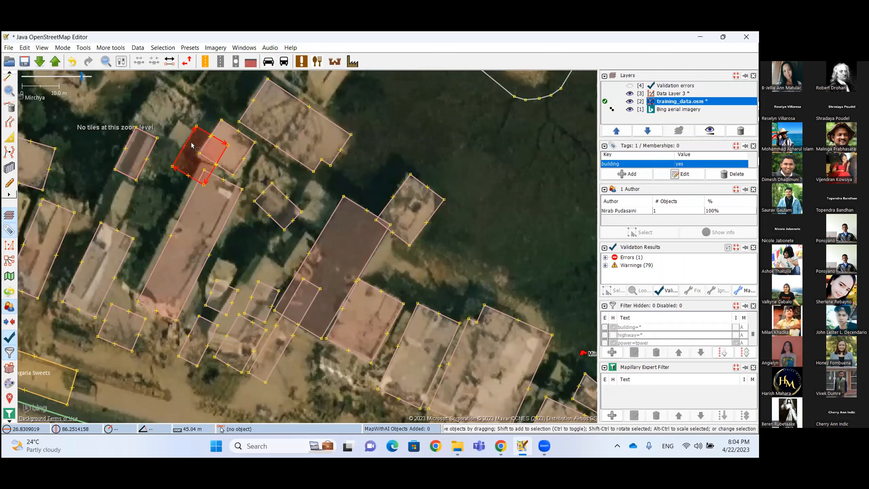
key("Delete")
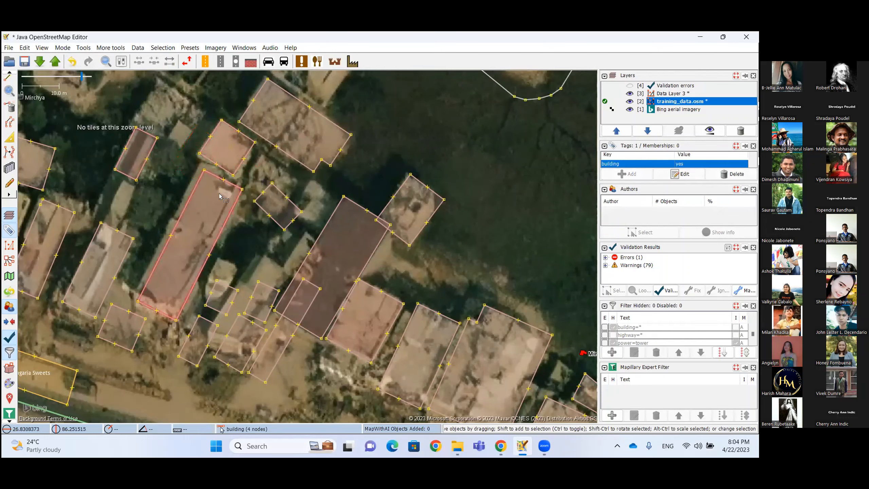
key("ctrl+z")
left_click(238, 271)
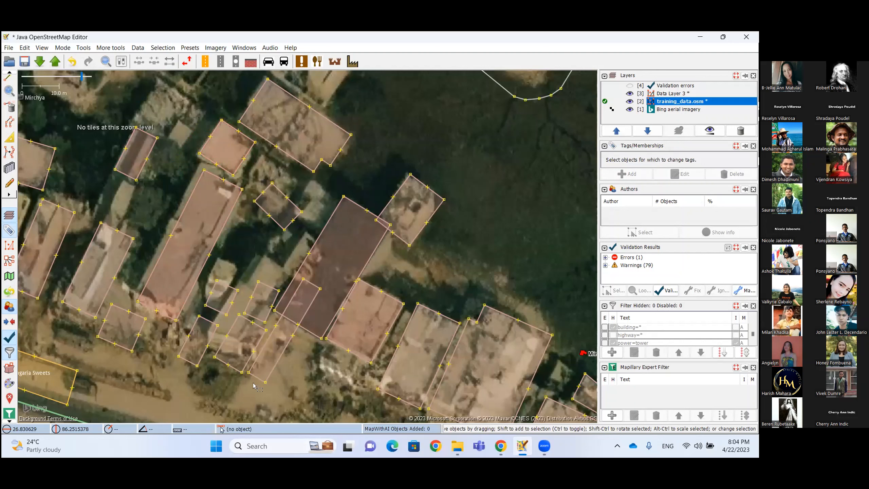
Examine the dark-roofed building's outline, the narrow outline overlapping it and its shared edge with the light-roofed building to the southeast.
left_click(293, 334)
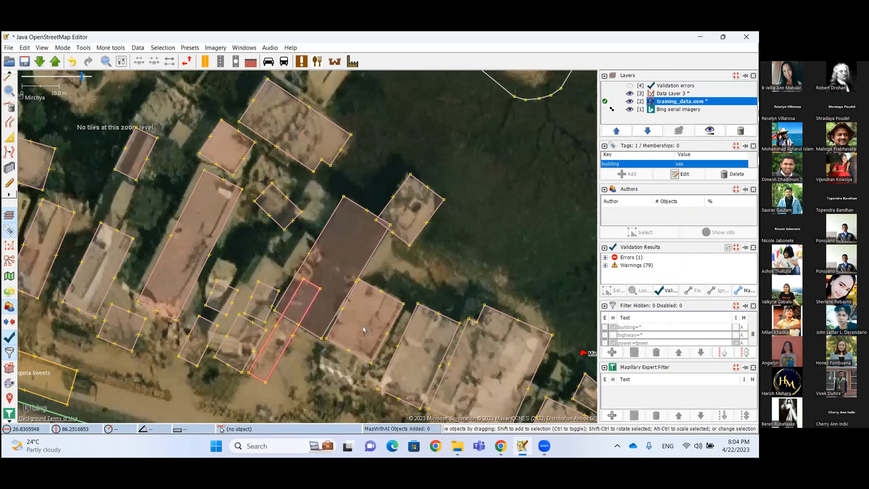
left_click(348, 321)
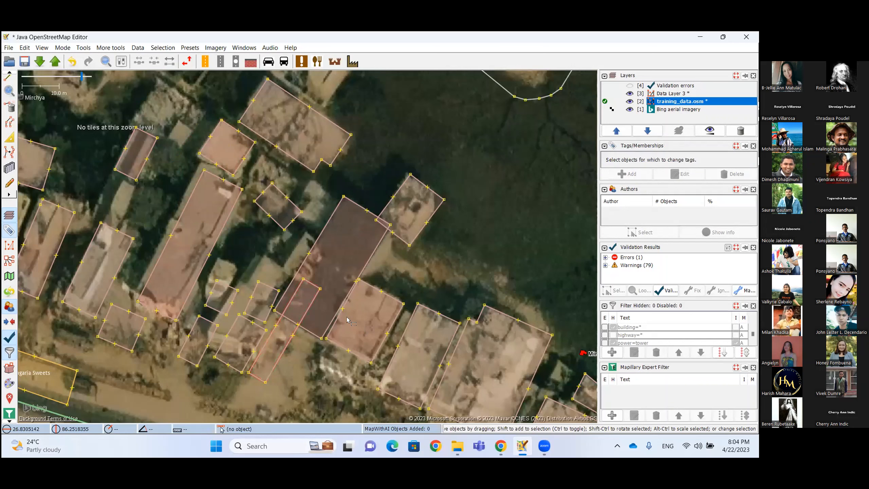
left_click(343, 307)
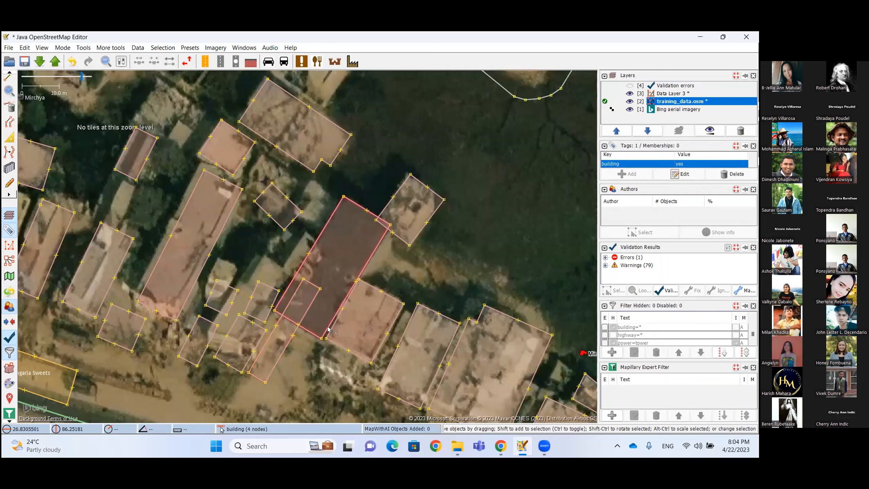
left_click(351, 371)
left_click(332, 323)
left_click(344, 346)
left_click(345, 347)
left_click(342, 327)
left_click(331, 314)
left_click(383, 292)
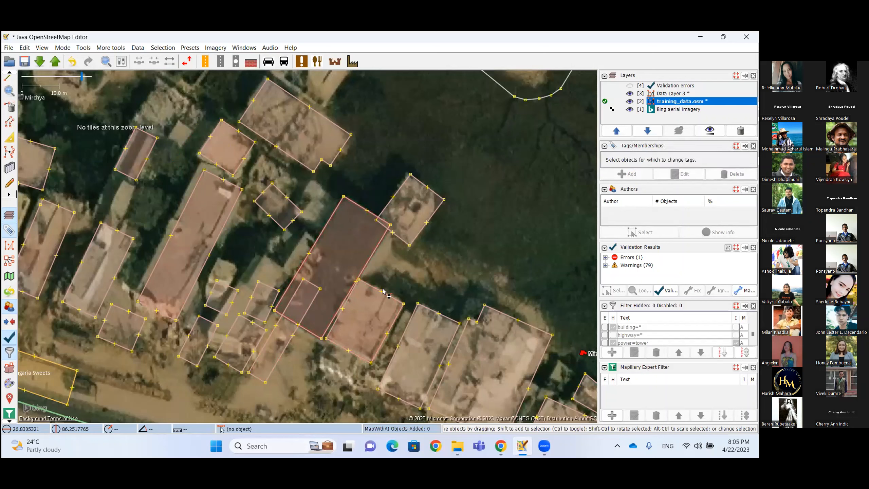
left_click(382, 292)
left_click(412, 388)
Switch to the JOSM Plugins presentation in Google Slides and show the utilsplugin2 slide full screen.
mouse_move(499, 447)
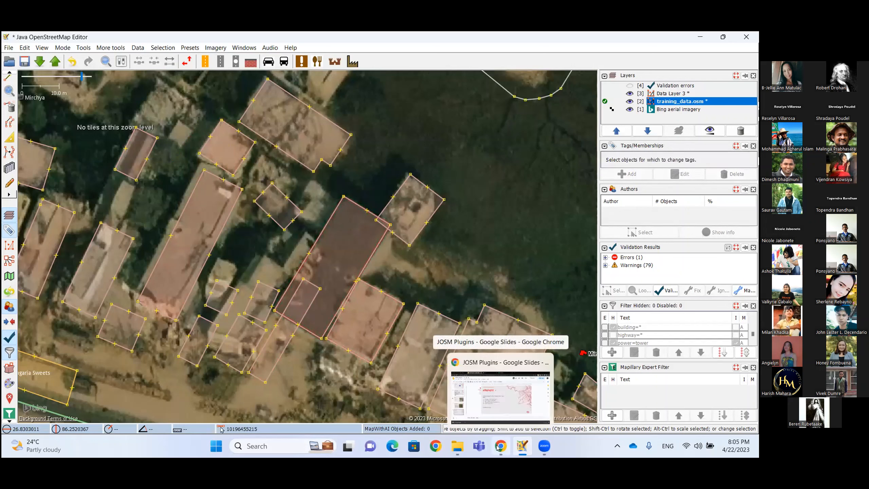
left_click(499, 447)
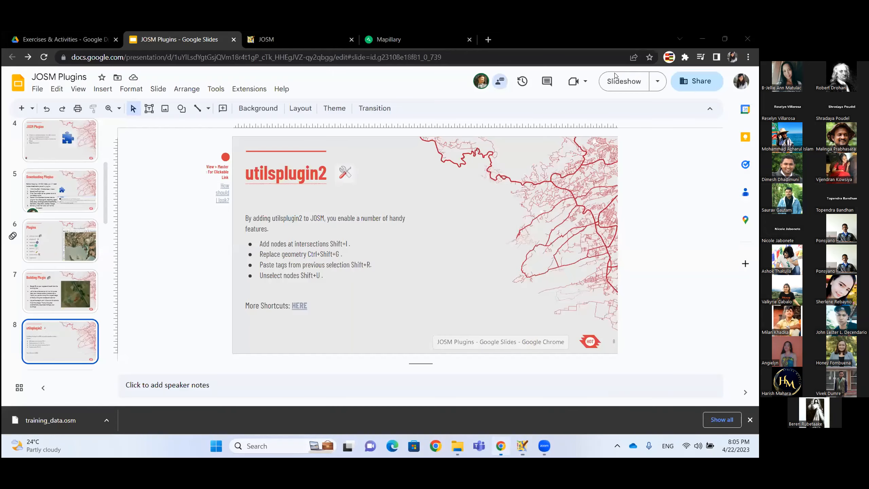
left_click(615, 76)
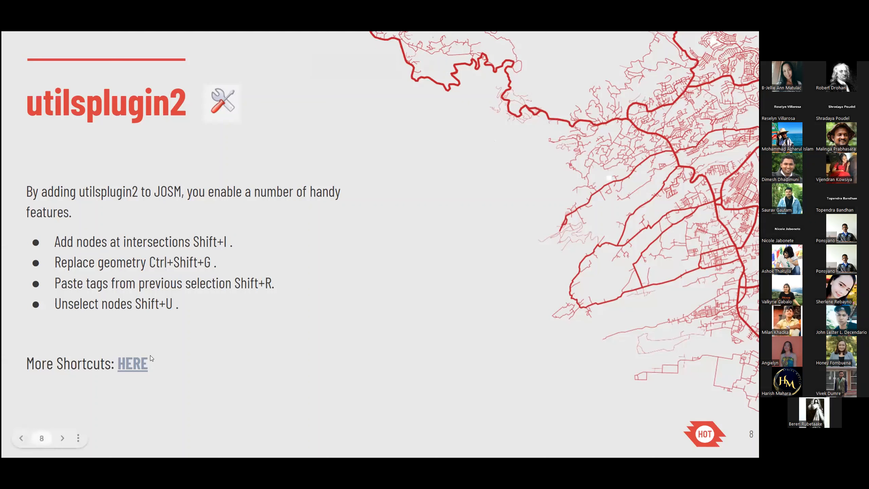
key("Escape")
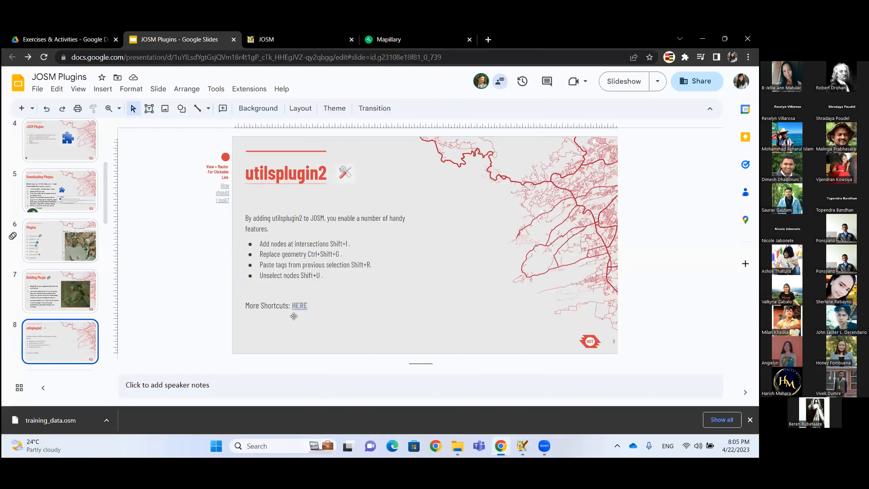
Open the slide's linked UtilsPlugin2 help page and look through its tables of tools and shortcuts.
left_click(301, 306)
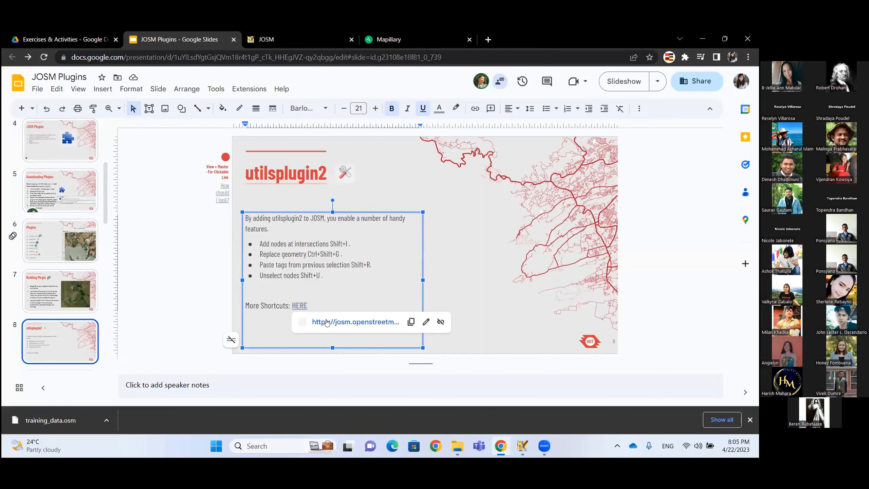
left_click(342, 325)
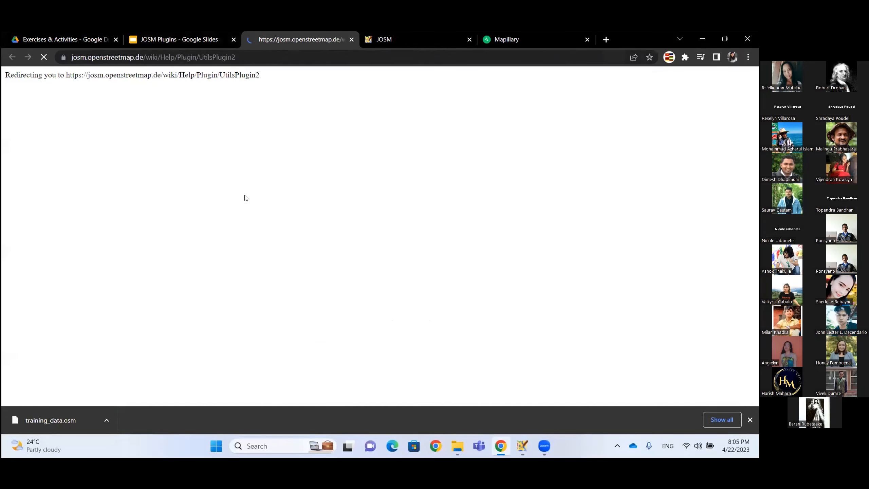
scroll(195, 269, "down", 2)
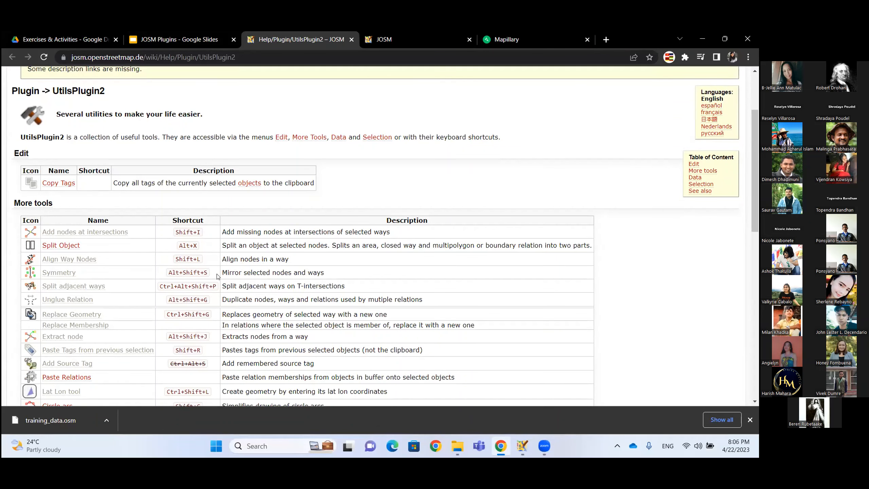
scroll(219, 296, "down", 1)
scroll(148, 243, "down", 8)
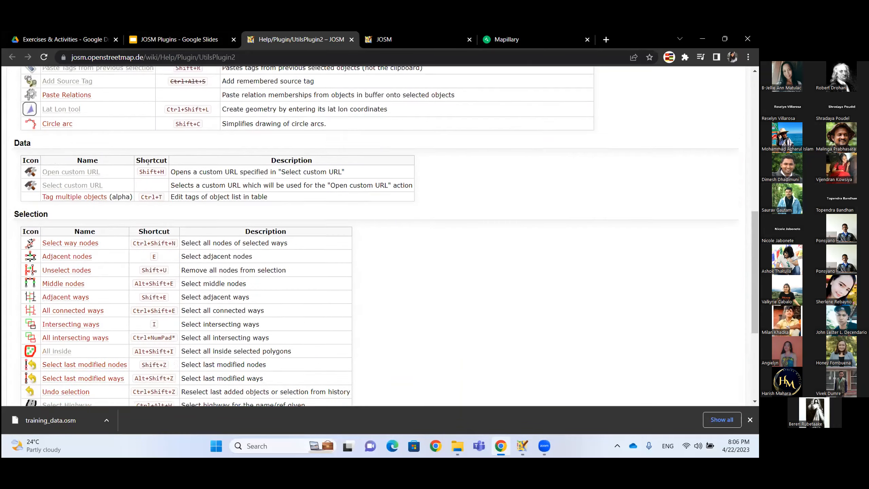
scroll(24, 281, "down", 1)
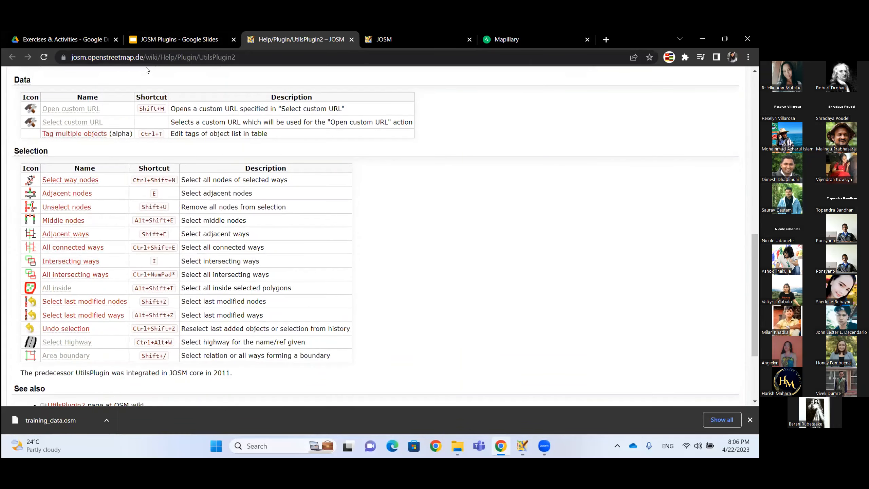
Return to the JOSM Plugins presentation and present the Mapwithai slide.
left_click(150, 39)
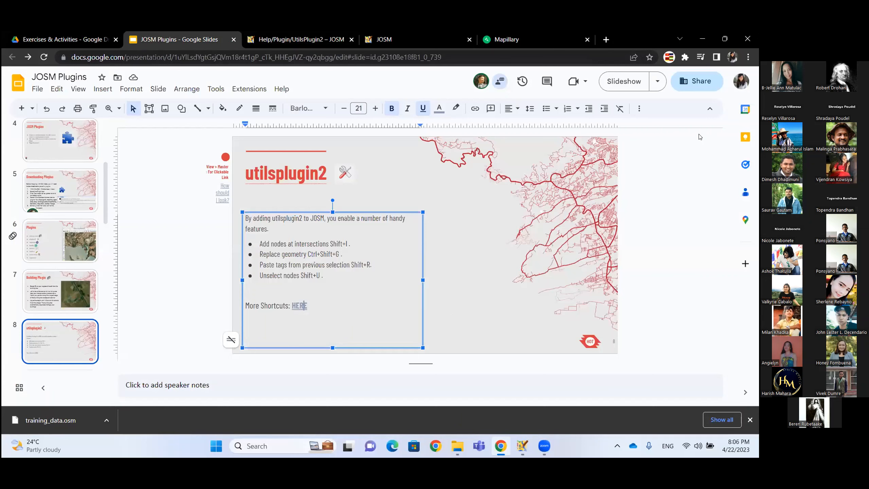
left_click(618, 88)
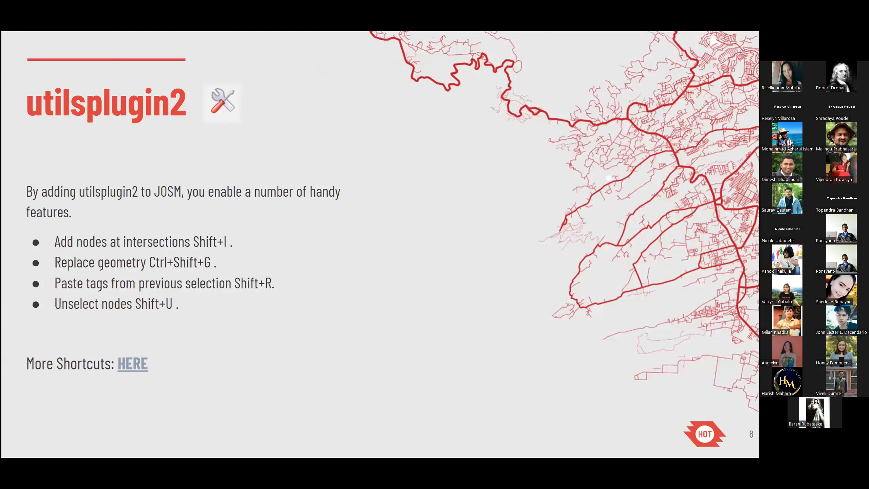
key("Right")
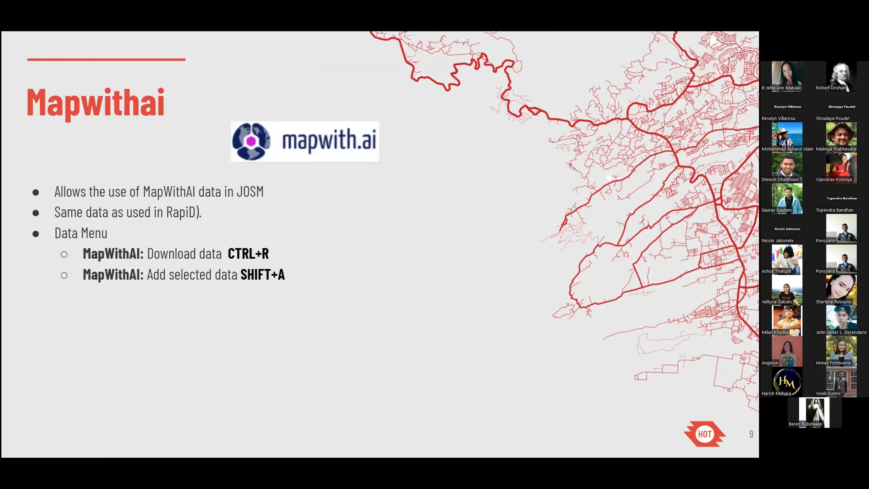
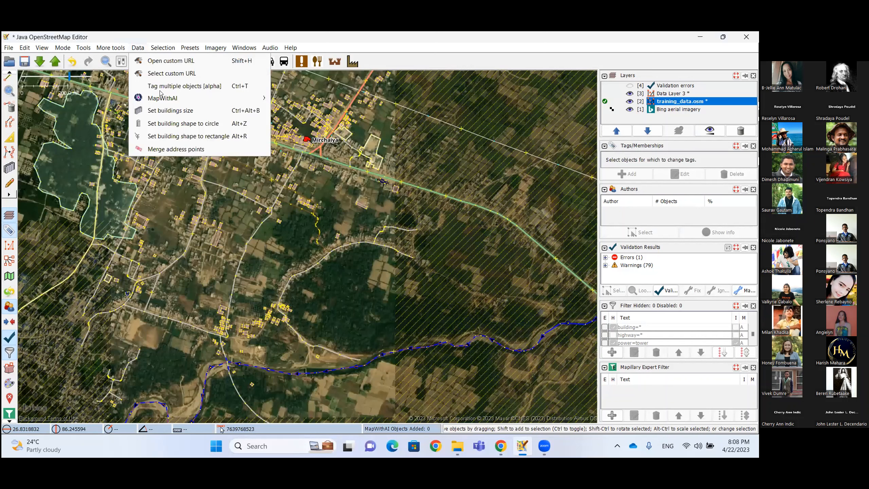
Try to download MapWithAI data in JOSM with Data Layer 3 as the initial layer for boundaries.
mouse_move(176, 99)
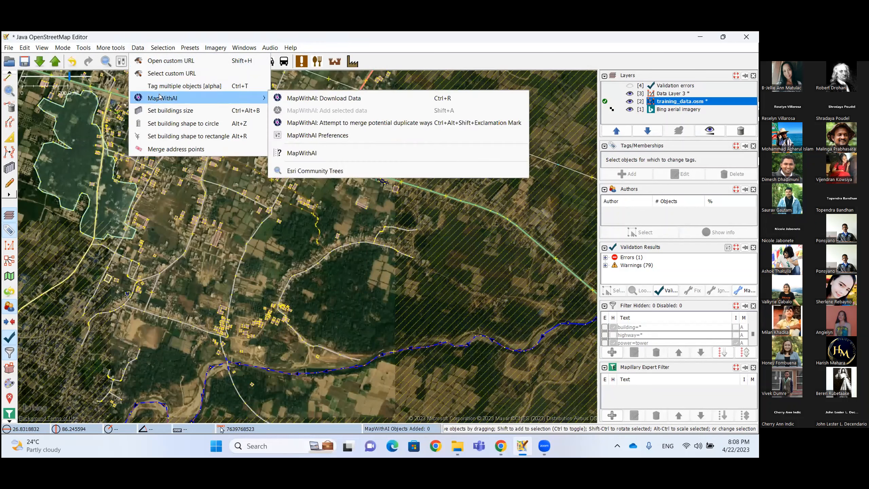
left_click(309, 99)
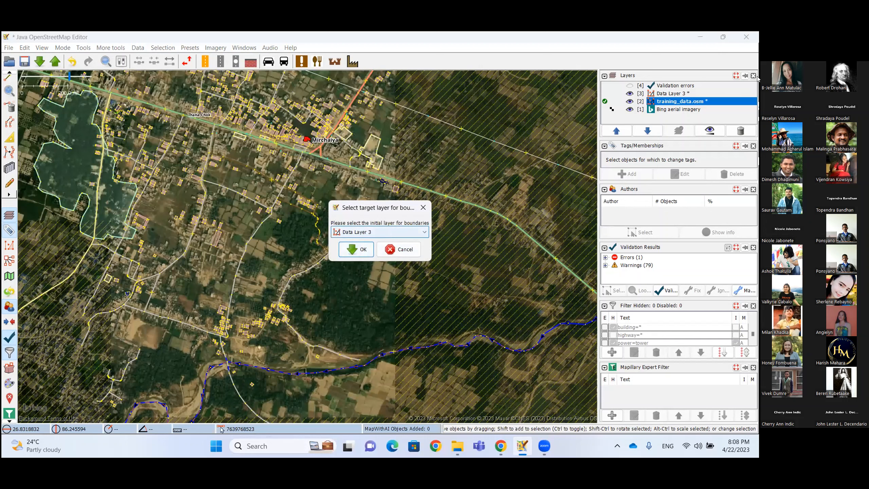
left_click(355, 249)
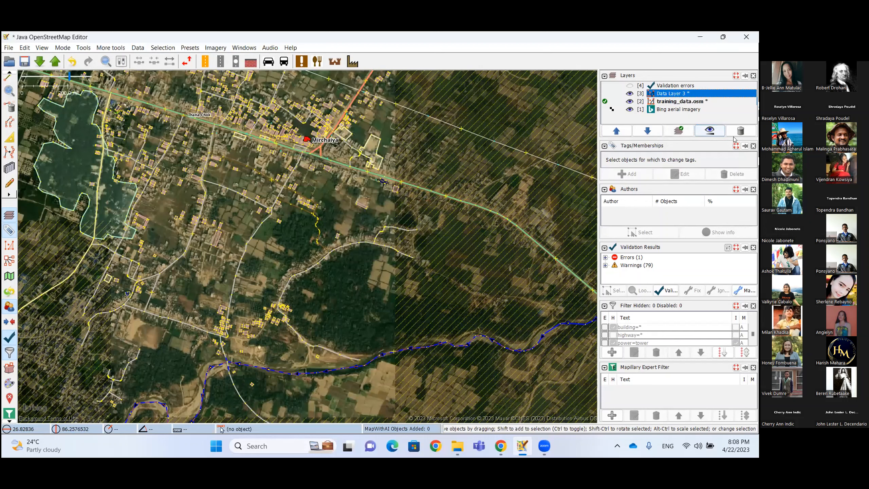
Delete Data Layer 3 without uploading or saving it, and download MapWithAI data for the training_data.osm area.
left_click(740, 131)
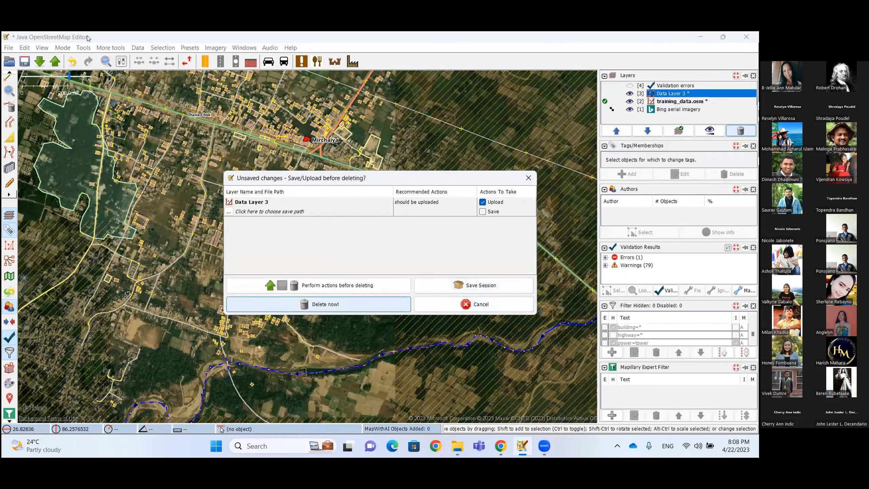
left_click(321, 304)
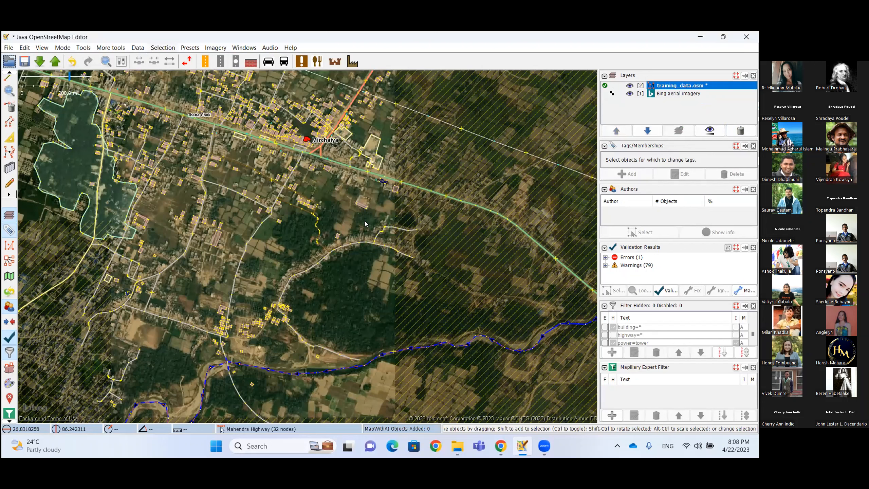
left_click(138, 47)
left_click(342, 95)
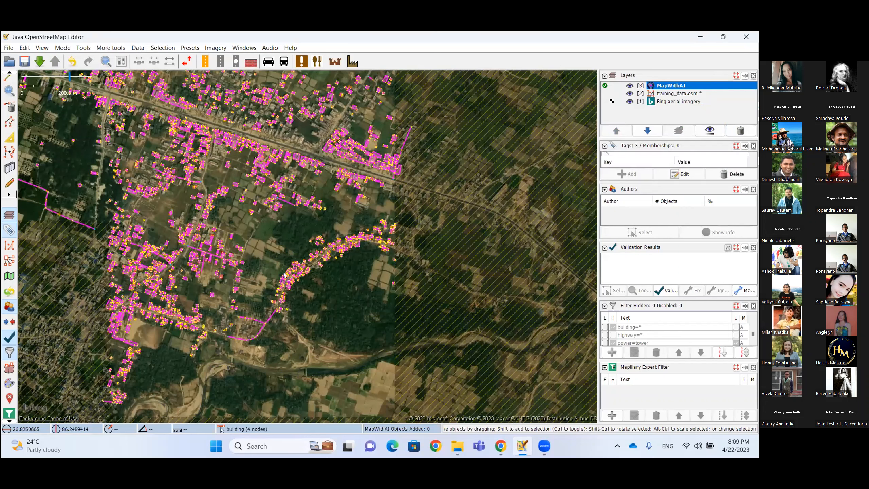
scroll(268, 223, "up", 2)
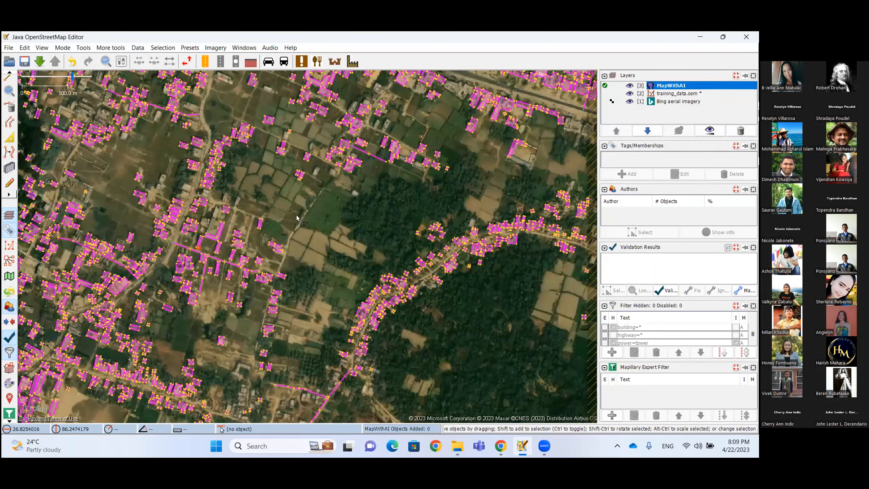
Select the L-shaped building and seven nearby small buildings on both sides of the road in the MapWithAI layer, and add them to training_data.osm.
scroll(297, 218, "up", 3)
left_click(264, 207)
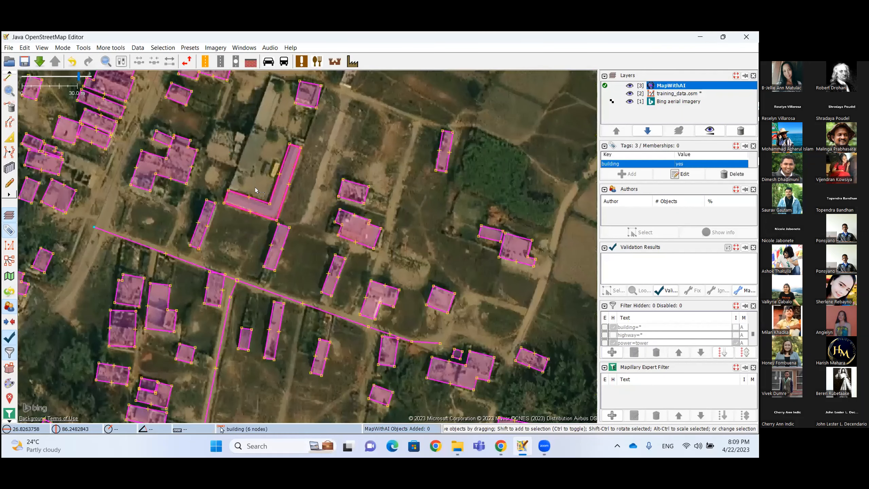
left_click(264, 207)
scroll(264, 209, "up", 3)
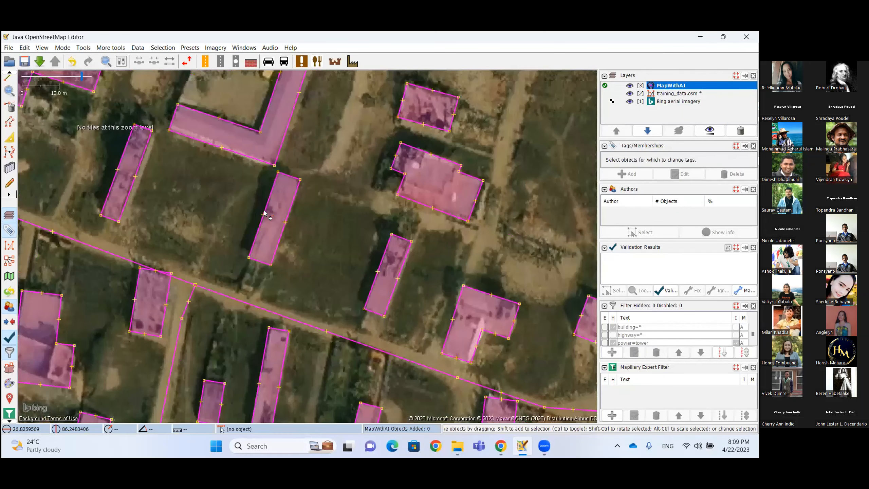
left_click(264, 211)
left_click(268, 199)
left_click(269, 199)
left_click(266, 202)
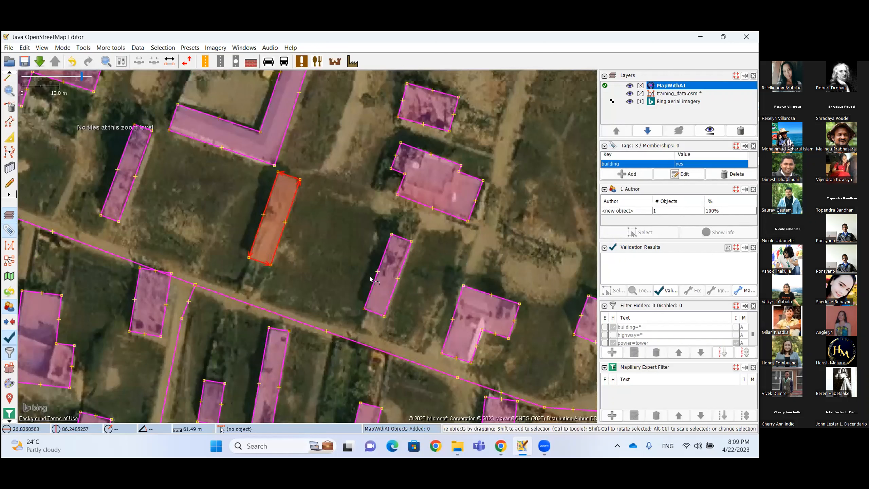
left_click(384, 256, "shift")
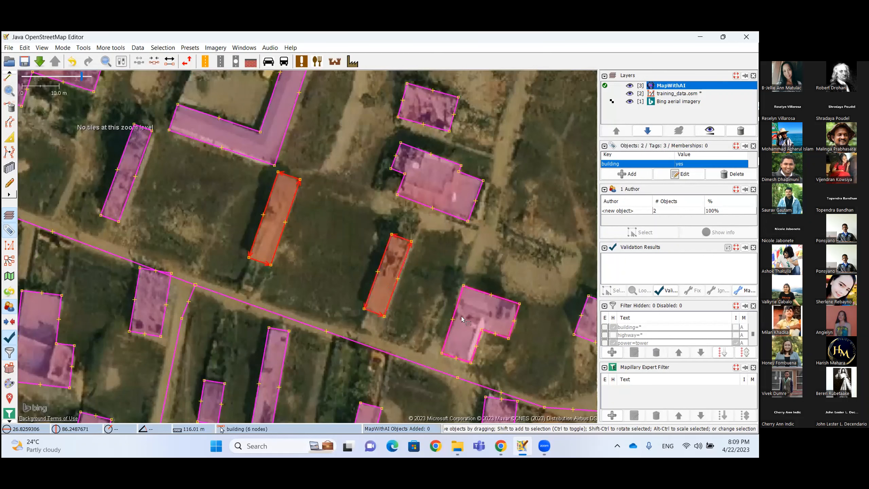
left_click(438, 129, "shift")
left_click_drag(326, 93, 340, 187)
left_click(314, 105, "shift")
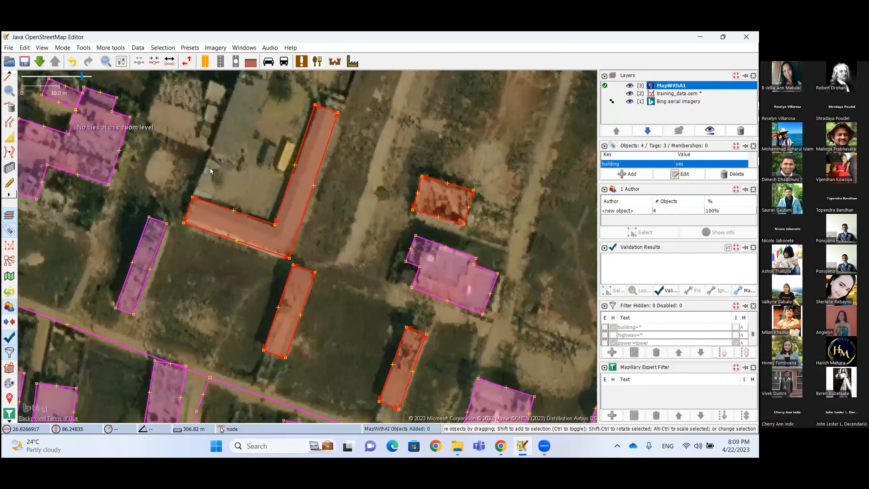
left_click(153, 263, "shift")
left_click_drag(207, 230, 239, 143)
left_click_drag(307, 335, 330, 292)
left_click(294, 357, "shift")
left_click(336, 308, "shift")
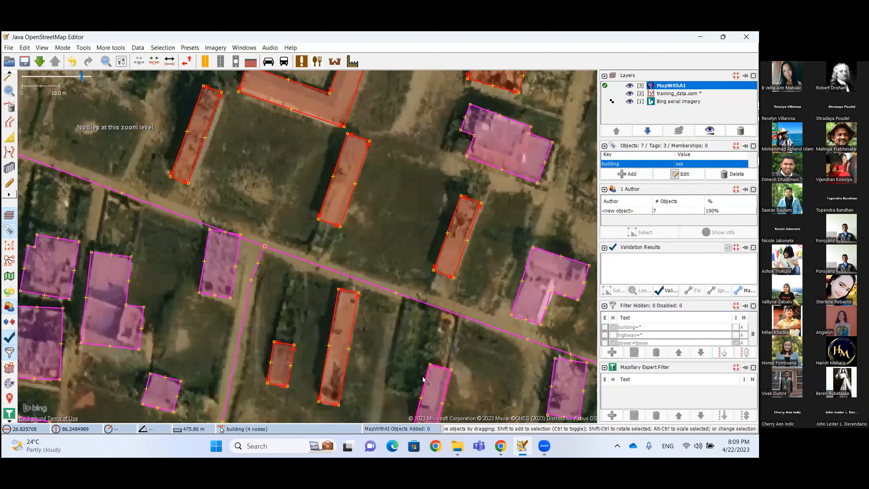
left_click(424, 380, "shift")
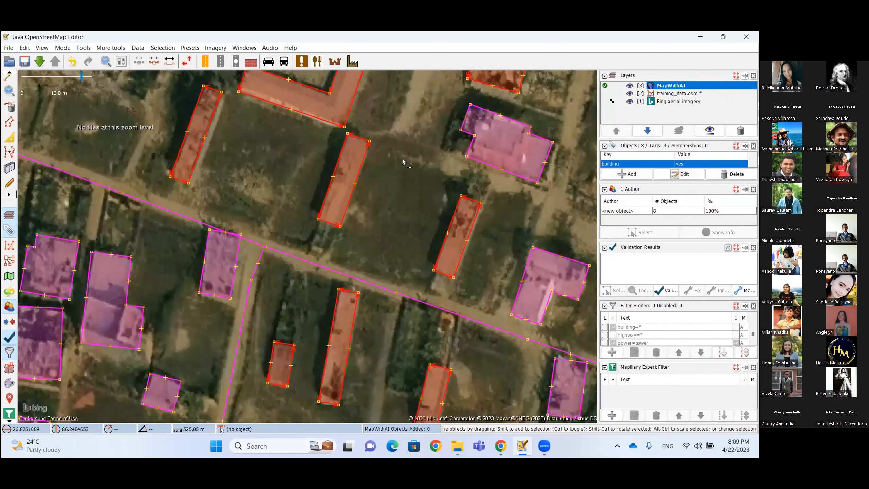
scroll(402, 159, "down", 2)
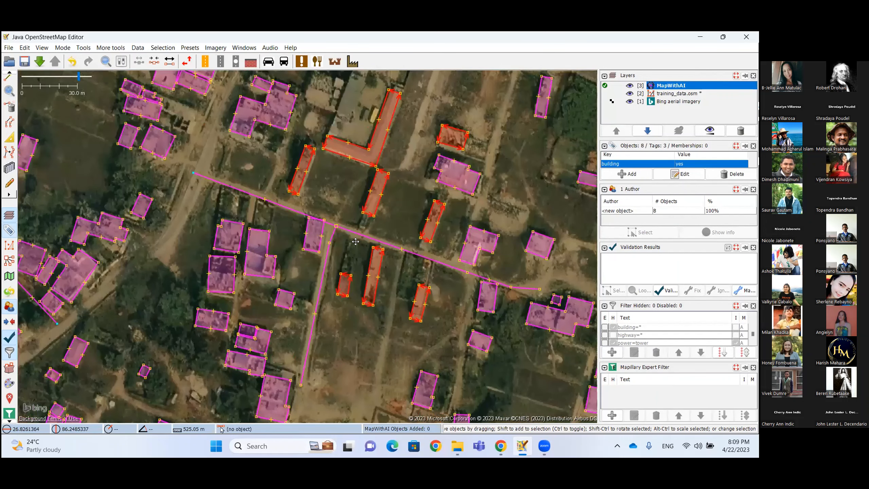
left_click_drag(355, 241, 352, 243)
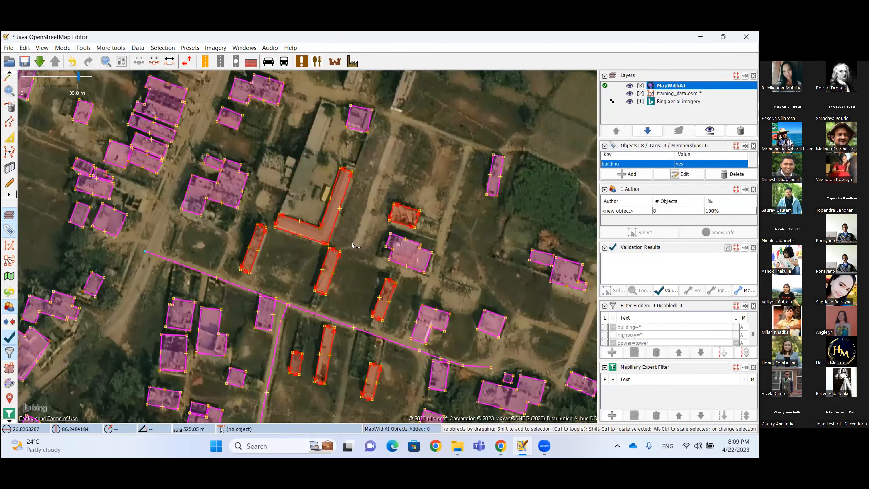
key("a")
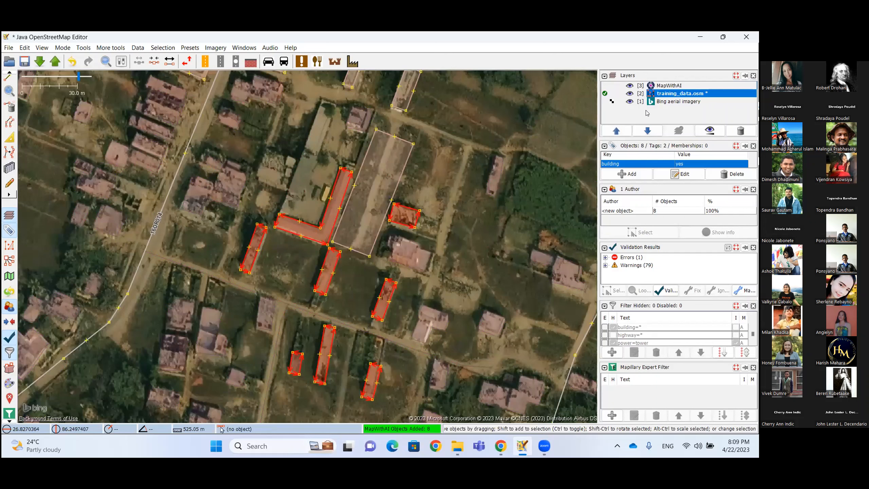
Activate the MapWithAI layer, switch back to training_data.osm, and examine the added buildings against the surrounding map.
mouse_move(655, 94)
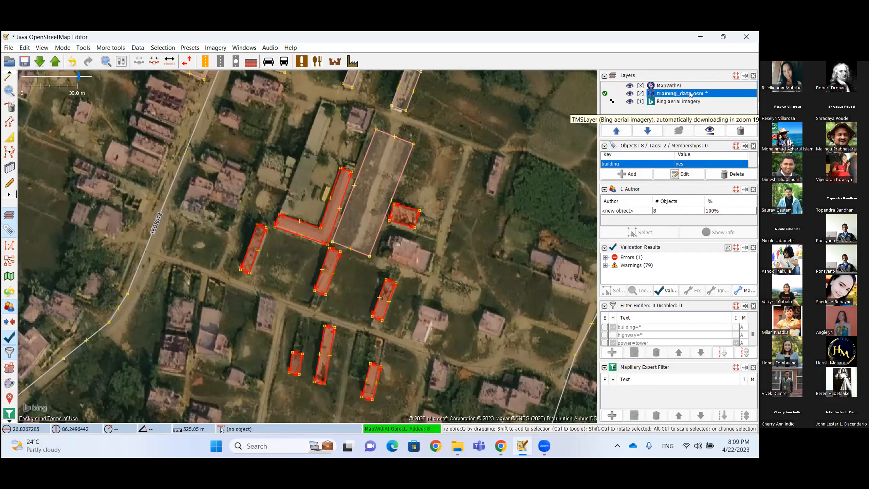
left_click(604, 85)
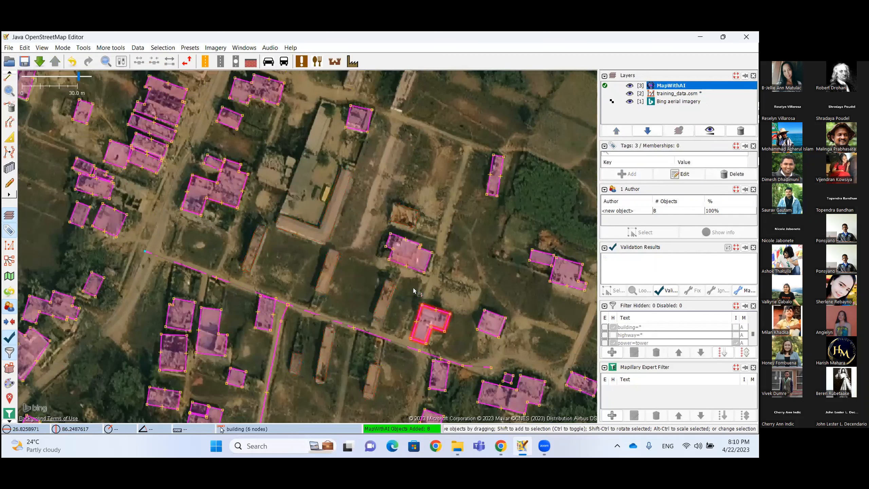
left_click(604, 93)
left_click(497, 213)
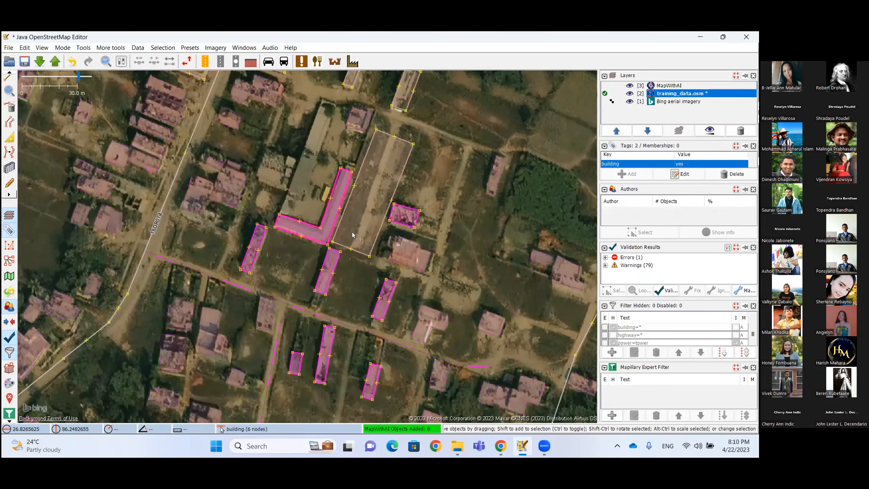
left_click(352, 232)
scroll(354, 226, "down", 2)
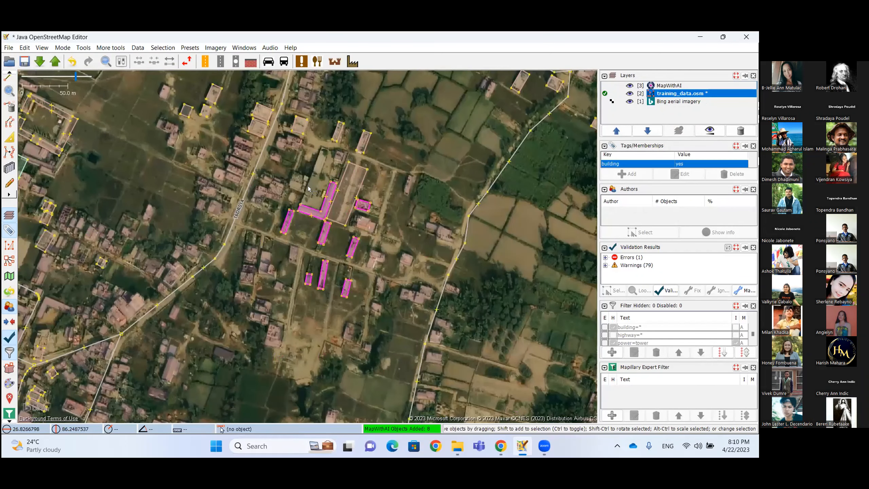
scroll(363, 223, "down", 2)
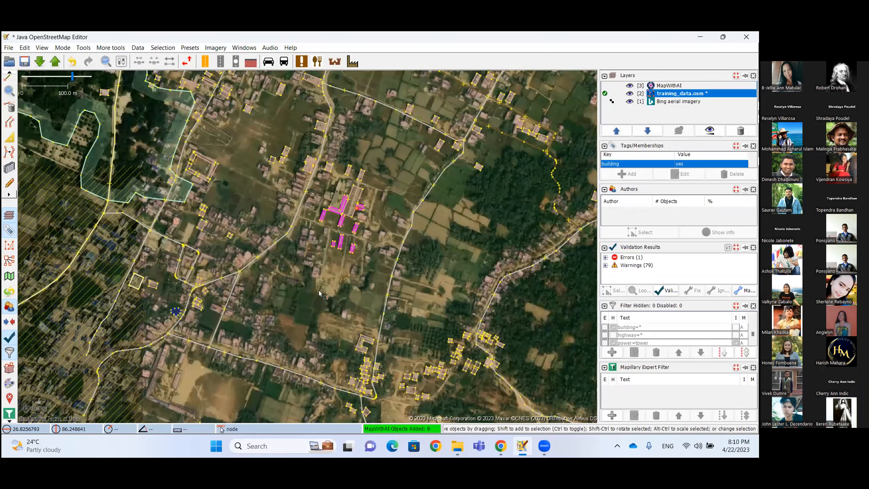
scroll(356, 217, "up", 2)
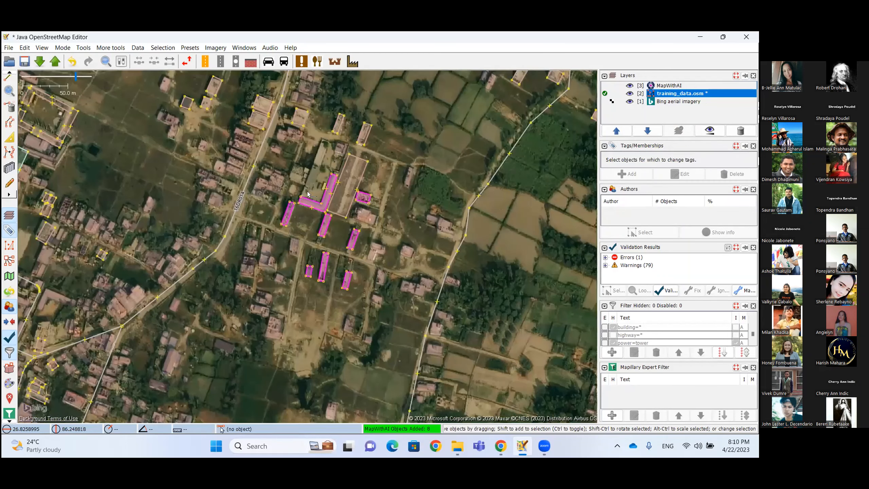
scroll(308, 194, "up", 2)
scroll(376, 194, "down", 2)
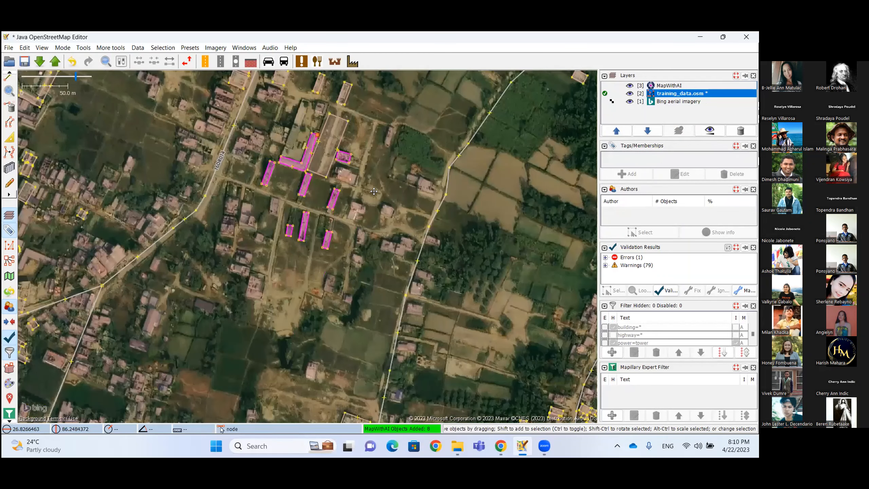
Shift the upper-left corner node of the L-shaped building in training_data.osm and orthogonalize the building's shape.
left_click(371, 190)
scroll(371, 191, "up", 7)
left_click_drag(373, 193, 381, 196)
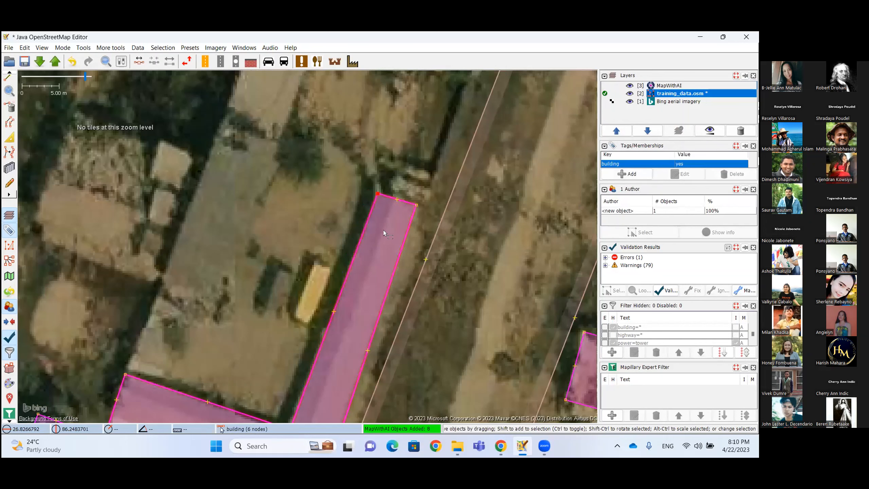
left_click(354, 270)
key("q")
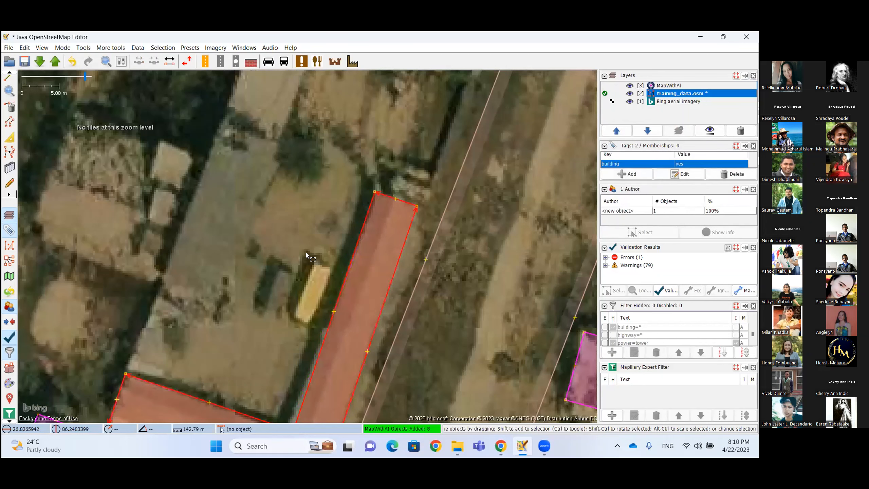
left_click(420, 155)
Make MapWithAI the active layer and select the small square building just north of the road's east end.
scroll(421, 154, "down", 4)
left_click_drag(353, 248, 332, 215)
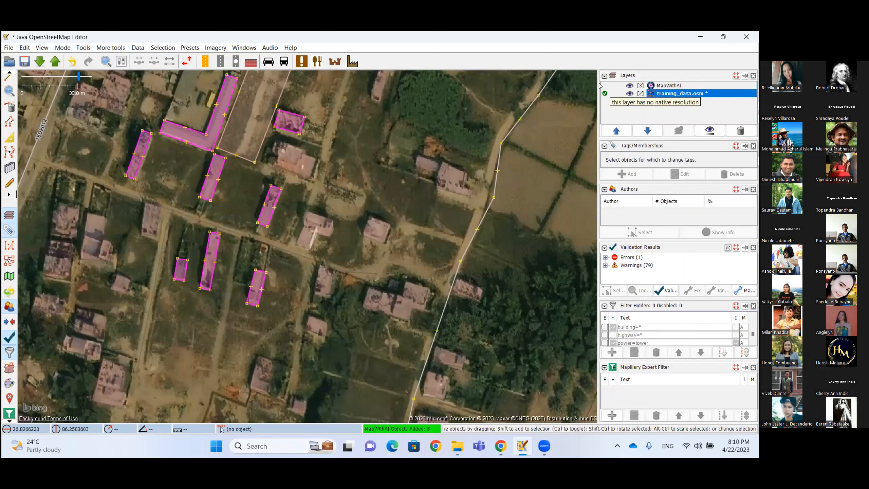
left_click(377, 228)
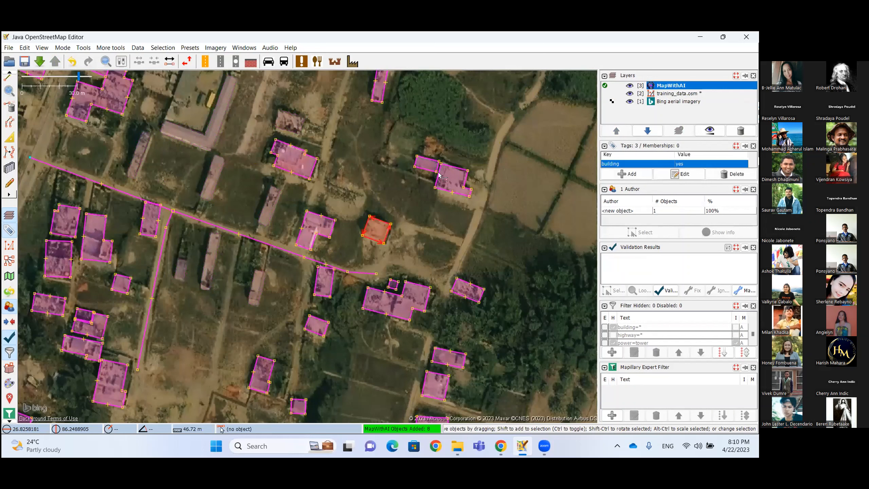
Select the cluster of predicted buildings around the east end of the diagonal road in the MapWithAI layer.
left_click(429, 165)
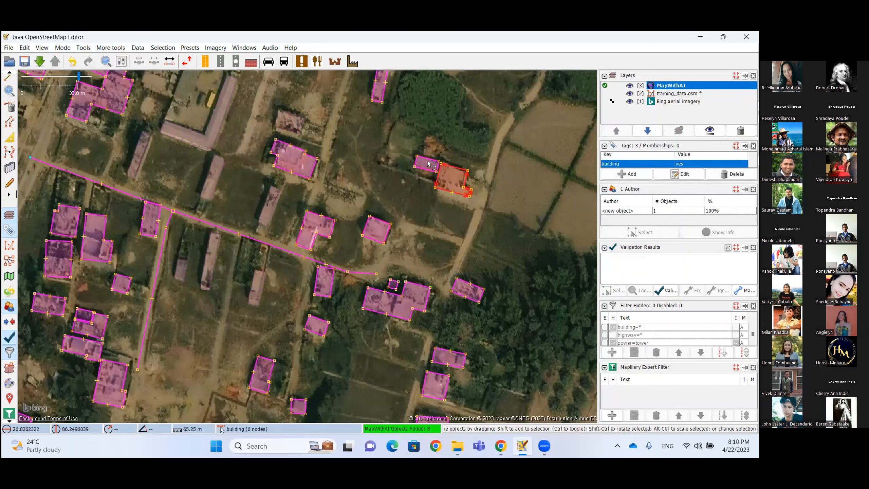
left_click(428, 164, "shift")
left_click(384, 219, "shift")
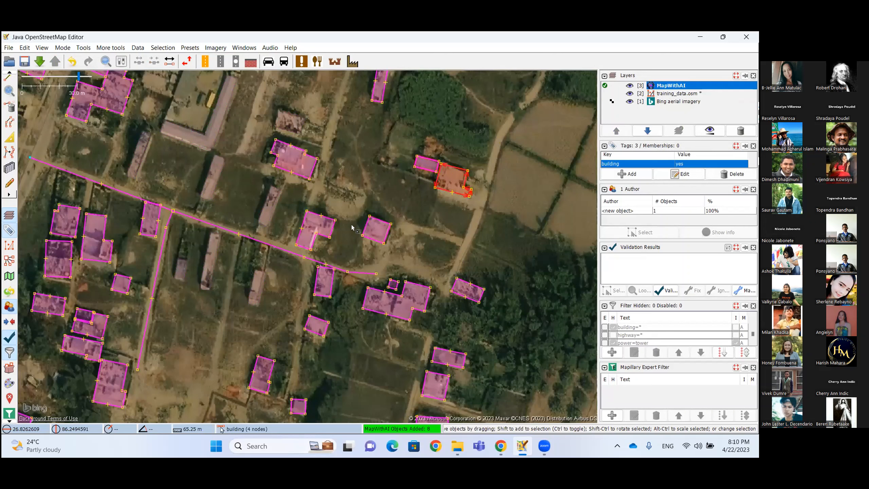
left_click(330, 219, "shift")
left_click(331, 280, "shift")
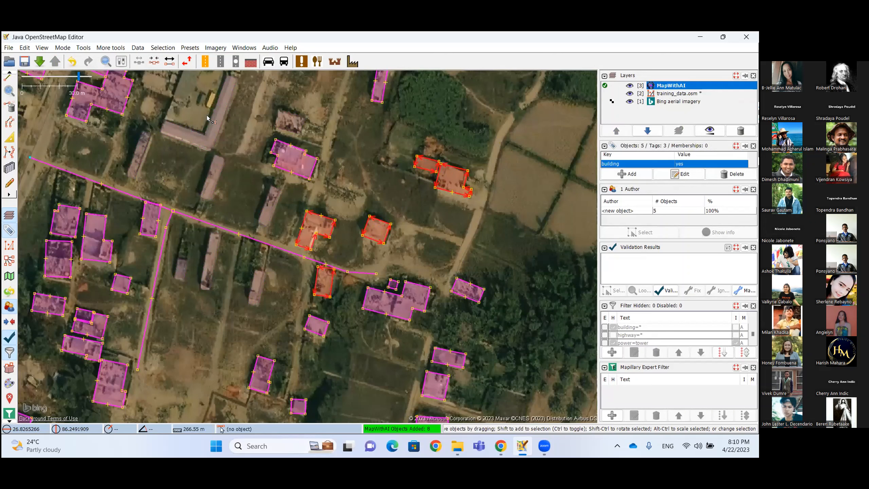
left_click(358, 146, "shift")
Extend the selection with the three narrow buildings in the row along the west side of the main road.
left_click_drag(220, 140, 320, 298)
left_click_drag(164, 176, 298, 210)
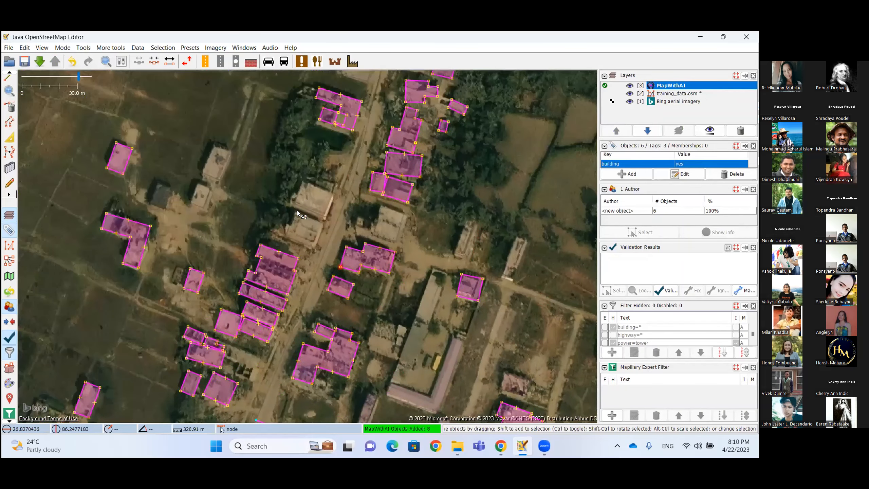
left_click_drag(277, 307, 295, 194)
scroll(295, 195, "up", 2)
left_click(277, 213, "shift")
left_click(277, 174, "shift")
left_click(274, 234, "shift")
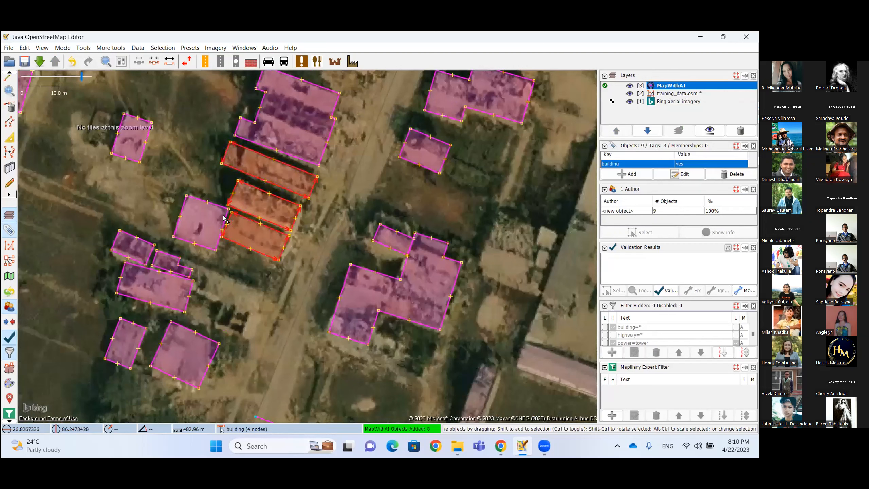
Add five more buildings west and southwest of the narrow row to the selection.
left_click(189, 226, "shift")
left_click(132, 139, "shift")
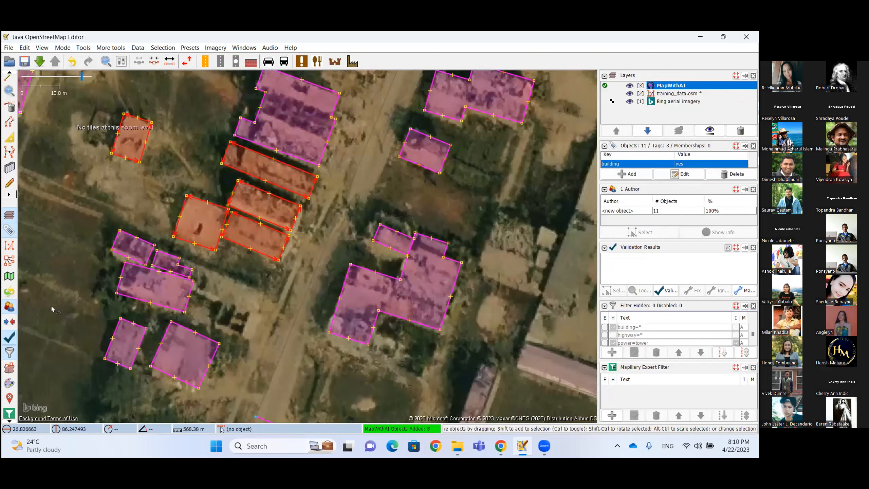
left_click(127, 342, "shift")
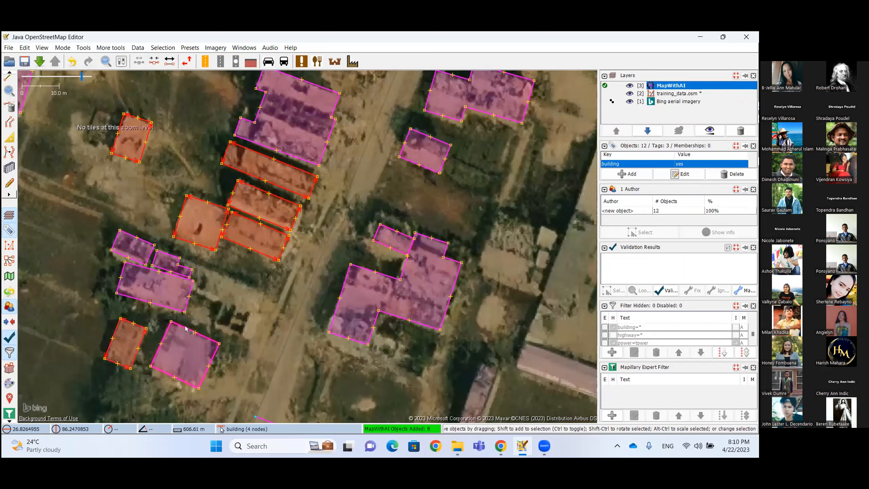
left_click(181, 334, "shift")
left_click(175, 307, "shift")
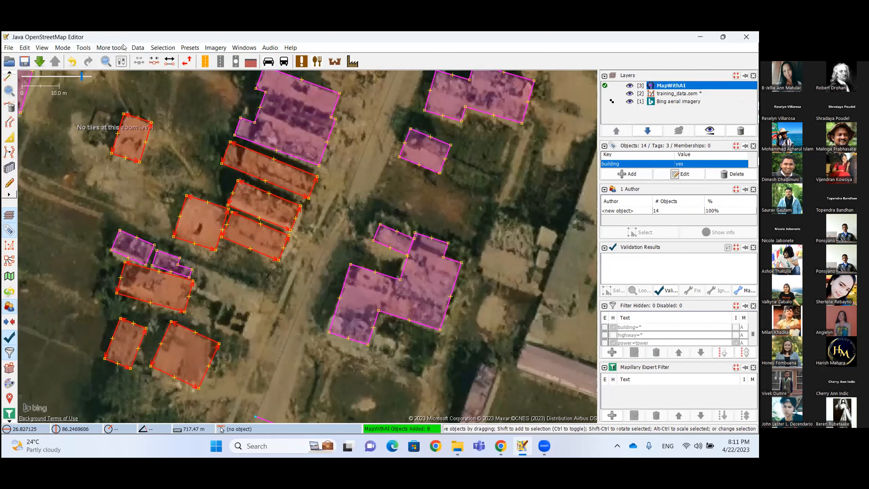
Add the selected MapWithAI buildings to the training_data.osm layer and clear the selection.
left_click(135, 49)
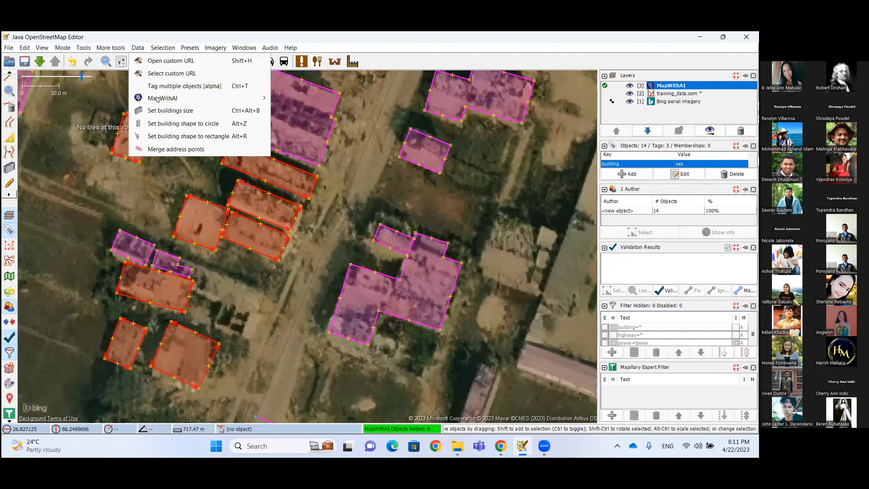
mouse_move(240, 98)
left_click(322, 110)
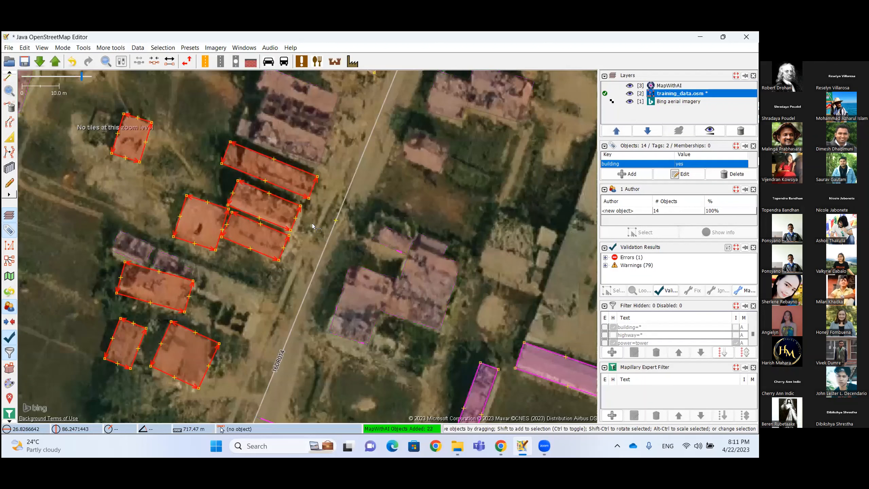
scroll(394, 252, "down", 2)
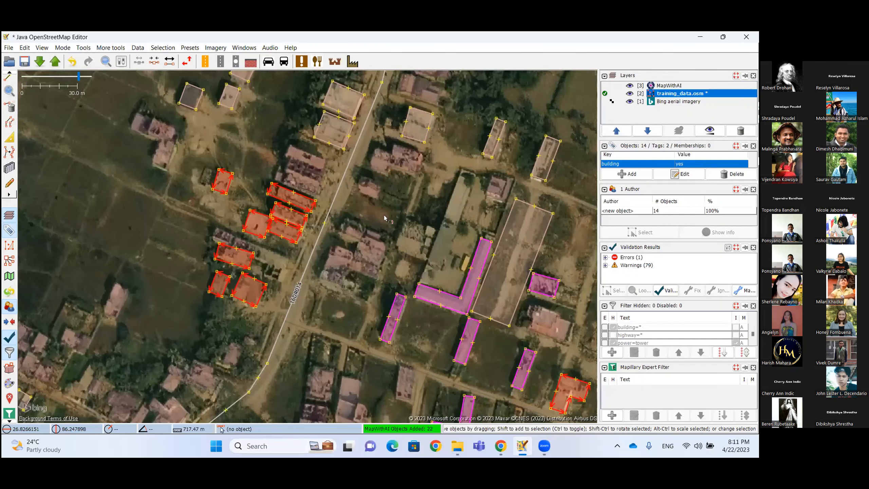
left_click(385, 237)
scroll(386, 238, "down", 4)
scroll(378, 223, "up", 2)
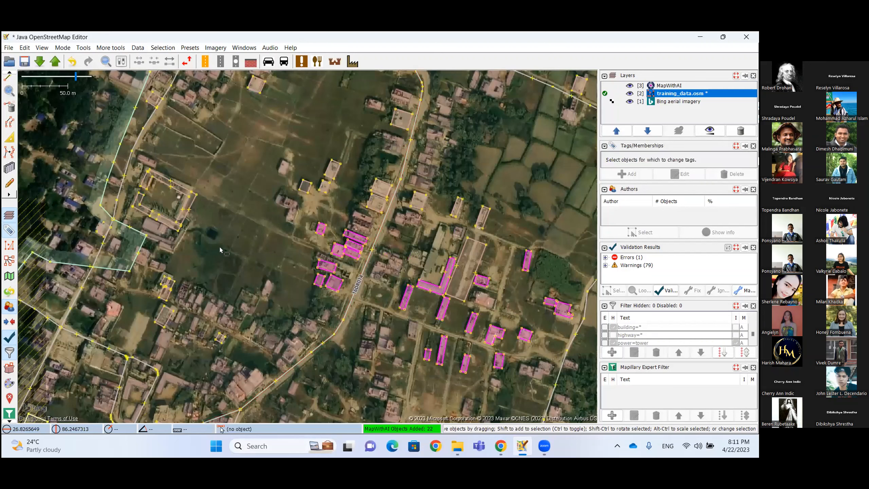
left_click_drag(386, 284, 219, 239)
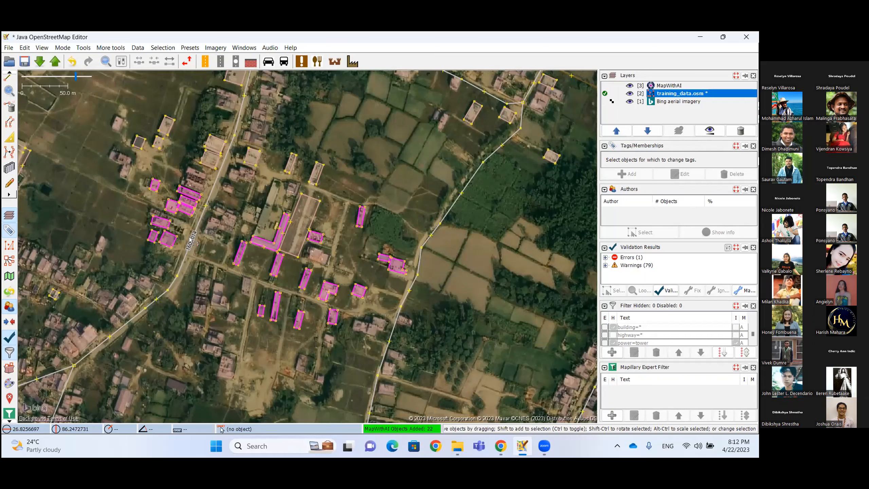
Make MapWithAI the active layer and inspect the tags of the long diagonal road.
left_click(604, 86)
scroll(328, 294, "down", 4)
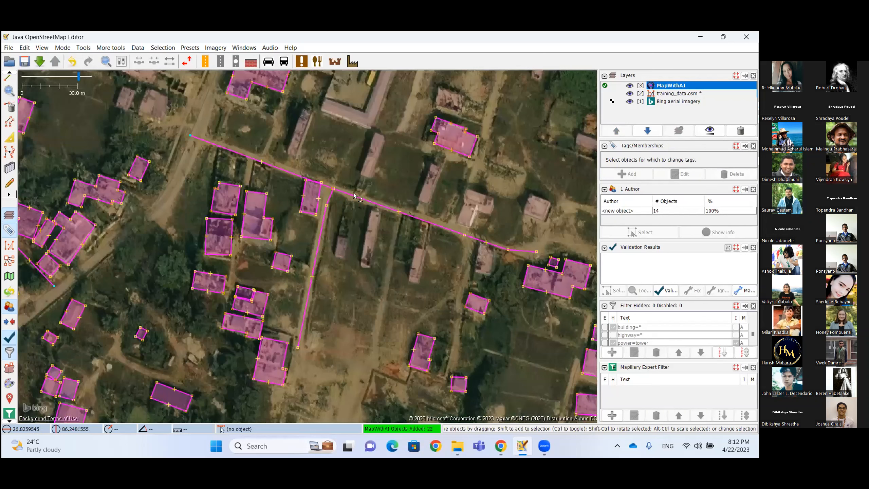
left_click(354, 196)
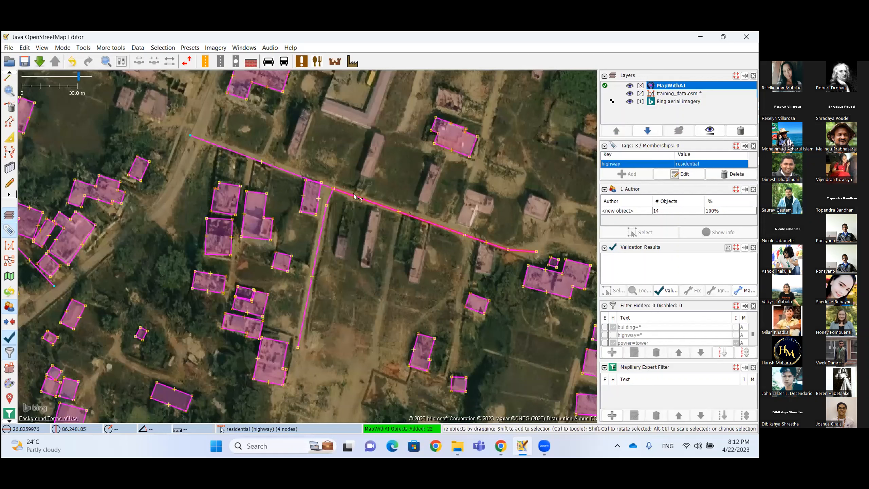
left_click(376, 166)
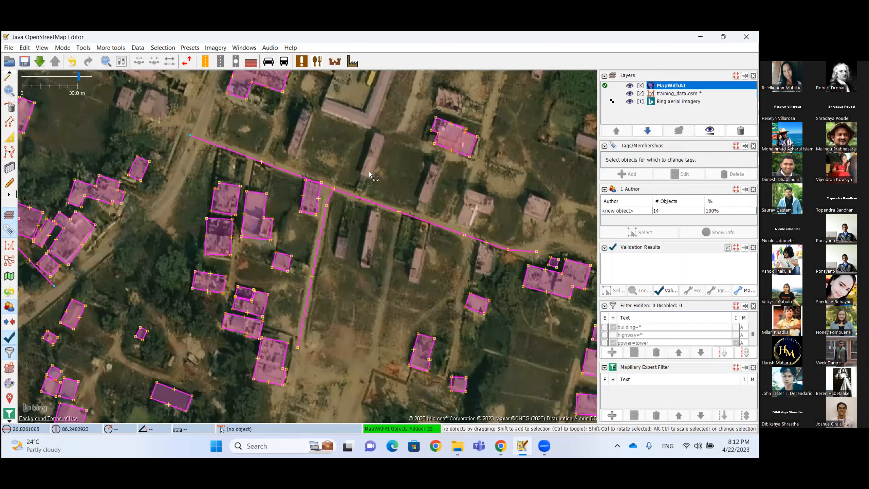
left_click(344, 199)
left_click(346, 194)
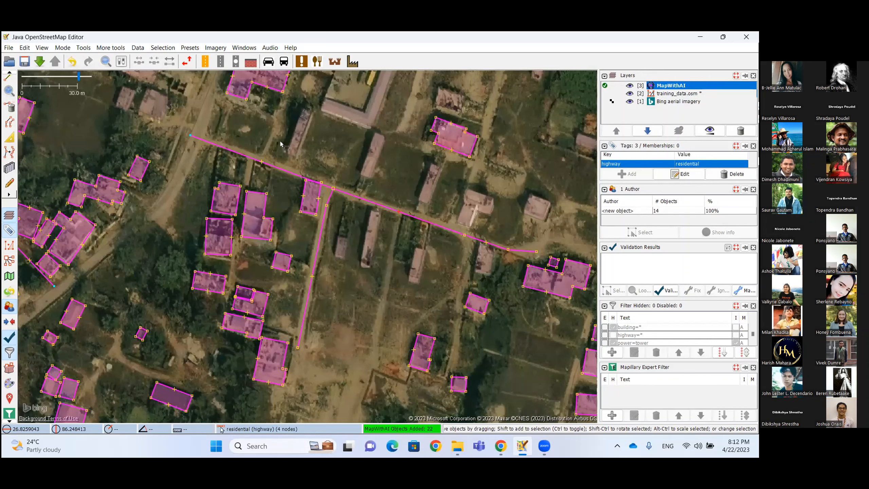
left_click(287, 219)
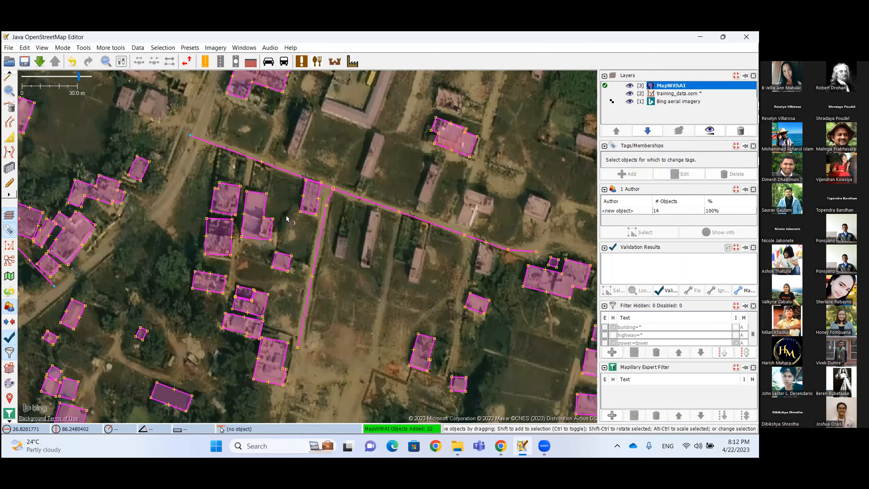
scroll(287, 218, "down", 3)
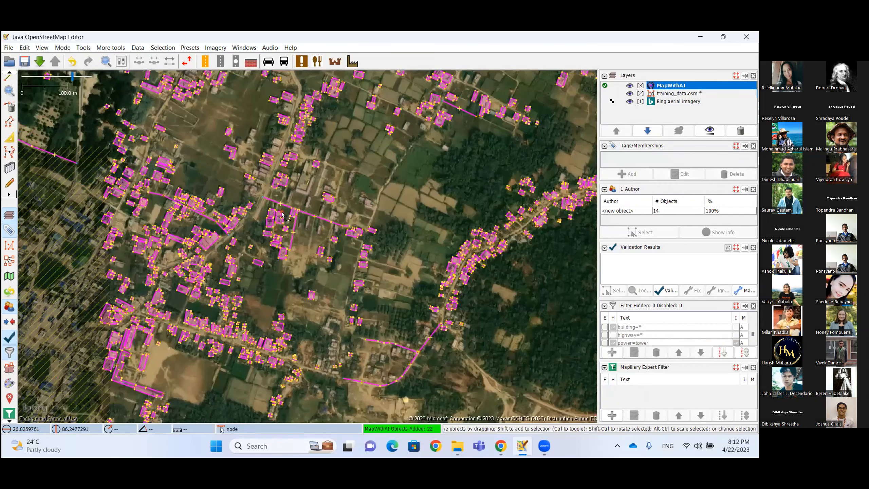
left_click(279, 214)
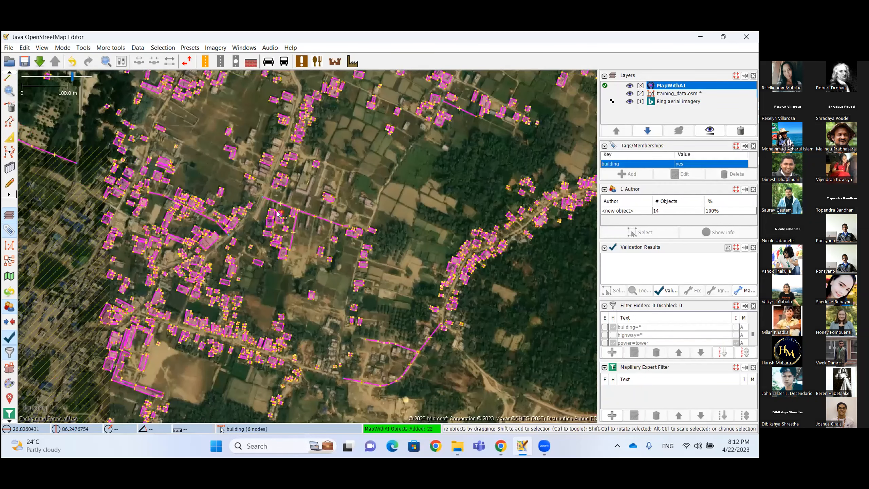
left_click(259, 242)
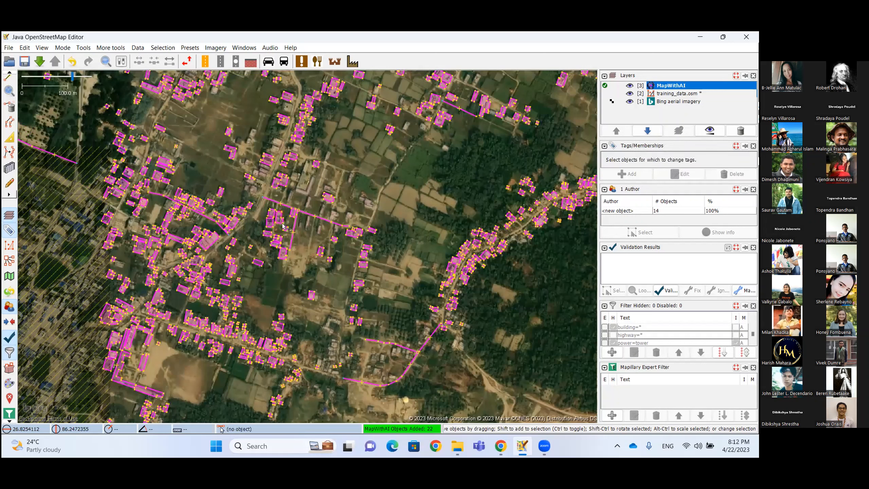
left_click(312, 254)
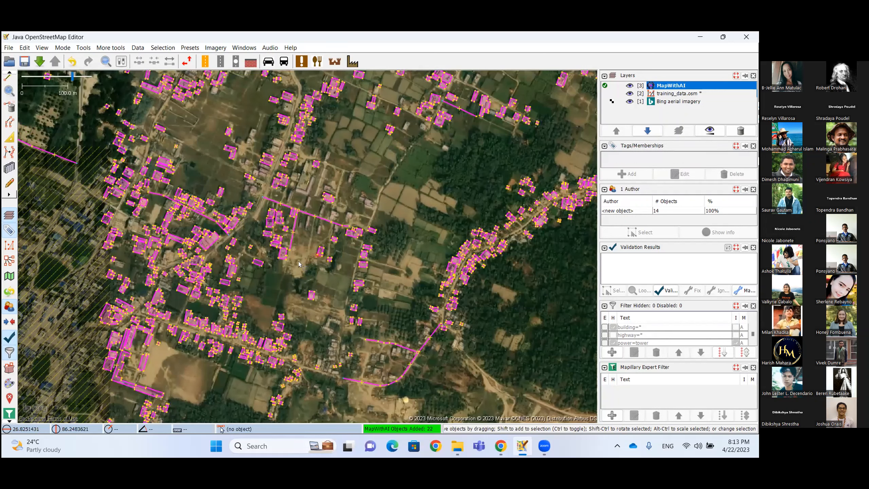
left_click(299, 261)
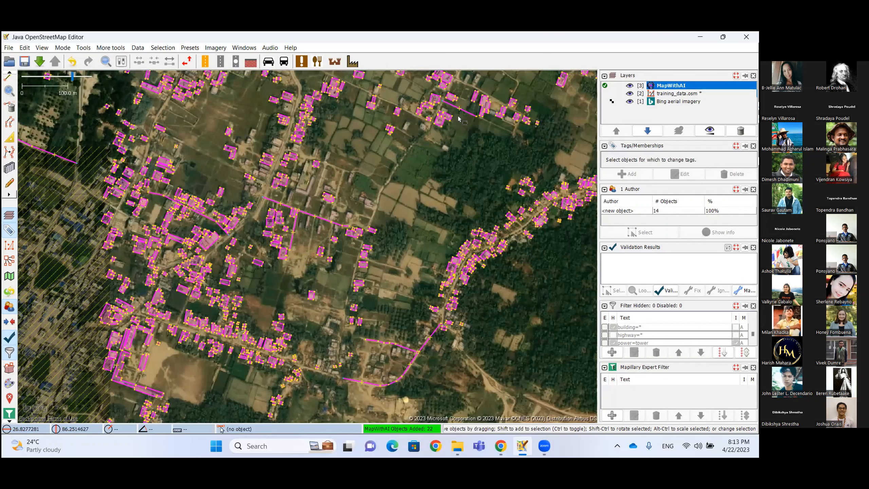
Add the short straight residential road in the northeast from the MapWithAI layer to training_data.osm.
scroll(462, 101, "up", 4)
left_click_drag(453, 125, 342, 258)
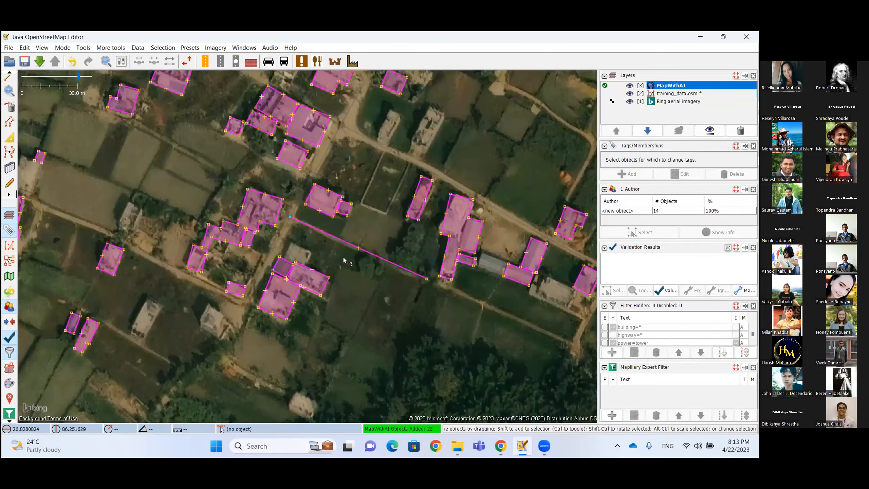
scroll(337, 267, "up", 2)
left_click(335, 270)
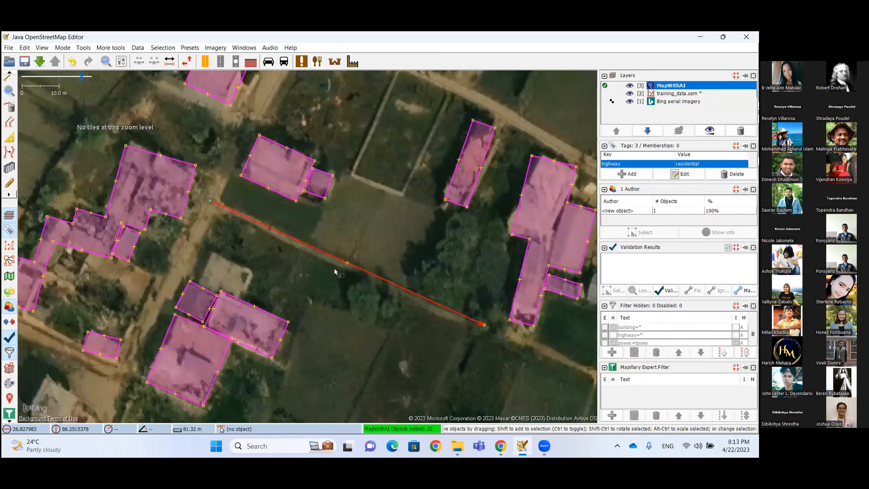
key("a")
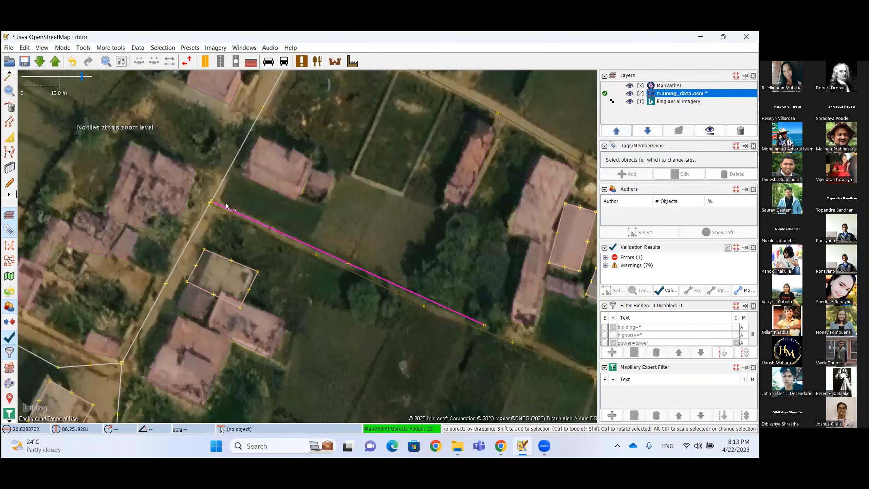
Examine the added residential road's junction with the through road, and compare it with the parallel existing track and its surroundings.
scroll(208, 200, "up", 1)
scroll(208, 200, "up", 1)
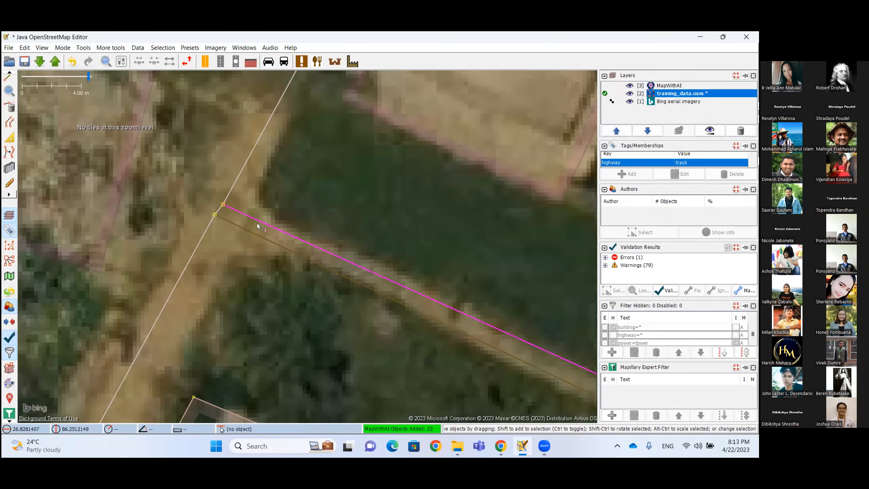
left_click(257, 222)
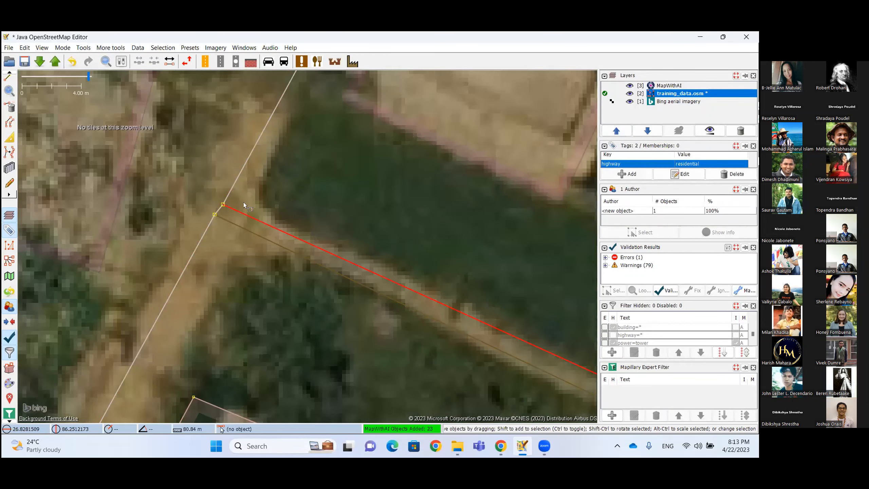
scroll(325, 251, "down", 4)
left_click(322, 253)
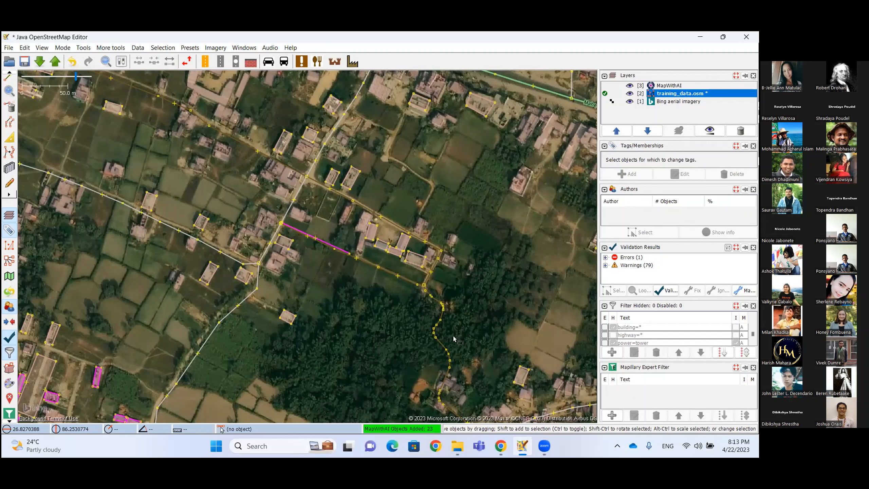
left_click(390, 272)
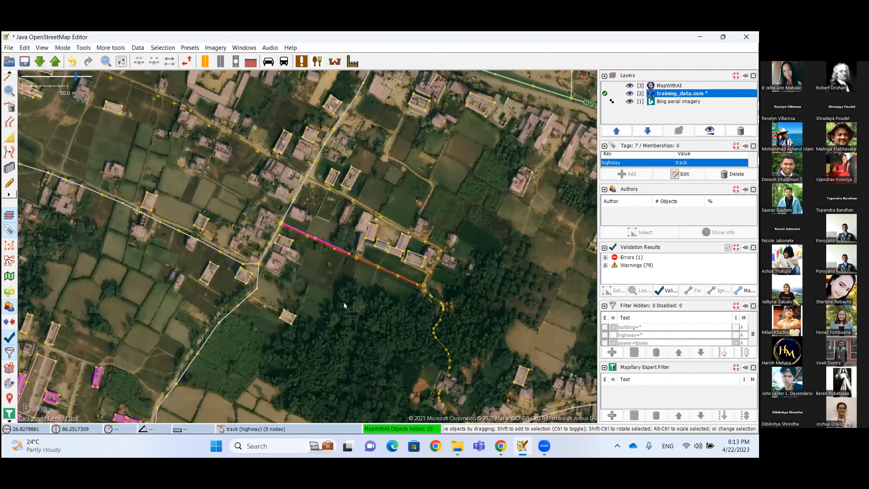
left_click(497, 193)
left_click_drag(511, 279, 447, 158)
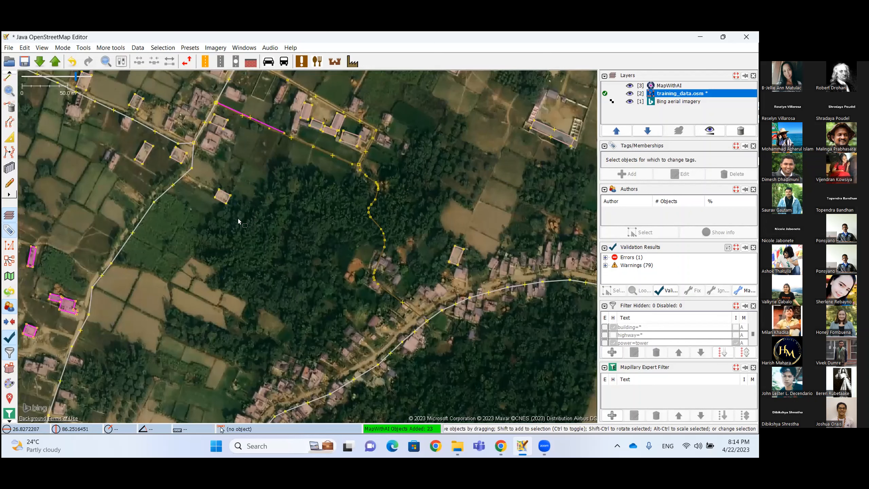
scroll(238, 222, "down", 2)
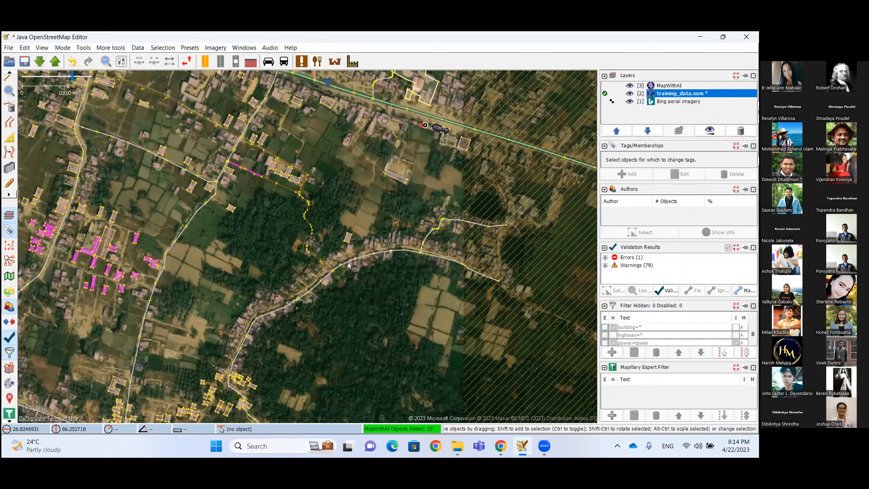
left_click_drag(309, 326, 340, 265)
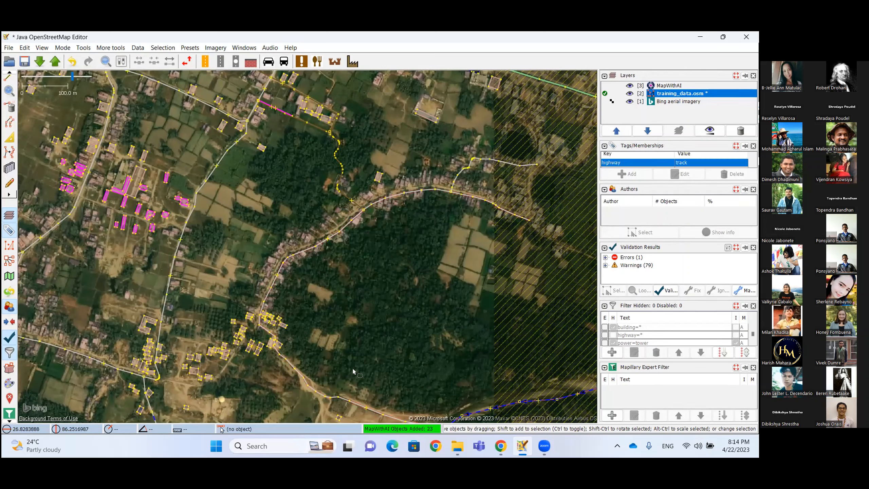
Switch to the JOSM Plugins presentation in Chrome and find the Mapillary slide in the slide list.
mouse_move(500, 447)
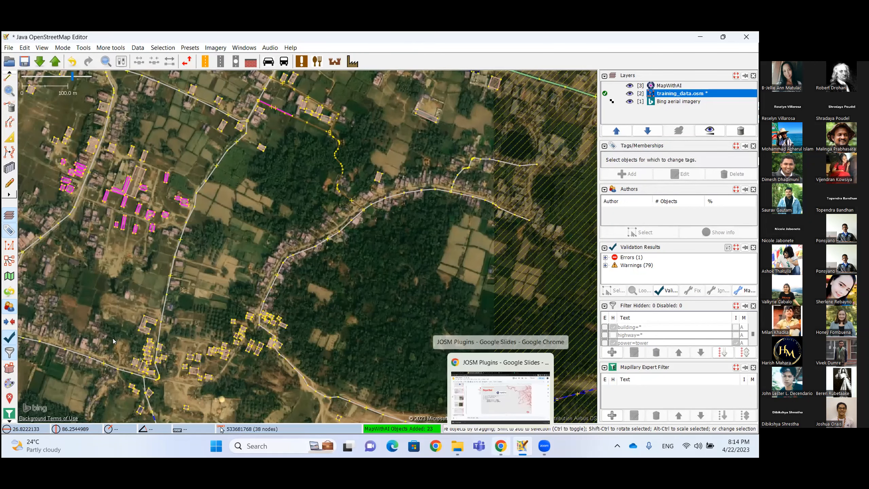
left_click(500, 447)
scroll(79, 343, "down", 3)
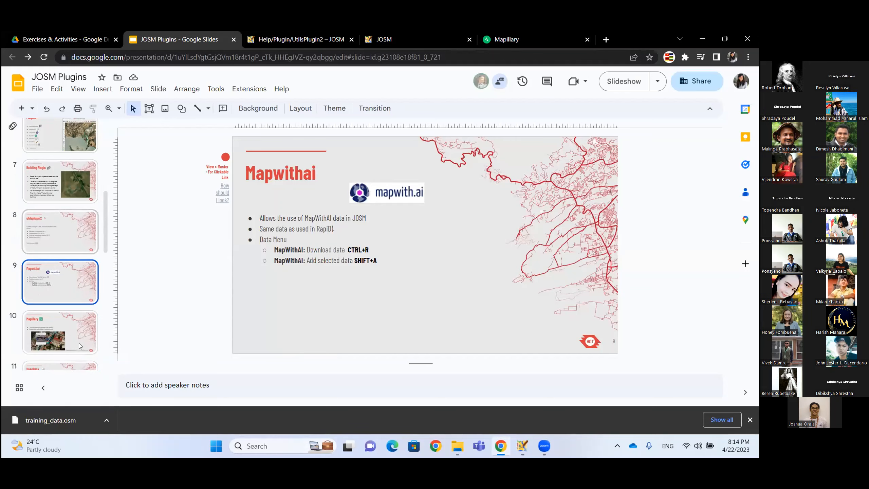
Switch to JOSM, clear the road selection and examine the added buildings west of the winding through road.
left_click(524, 446)
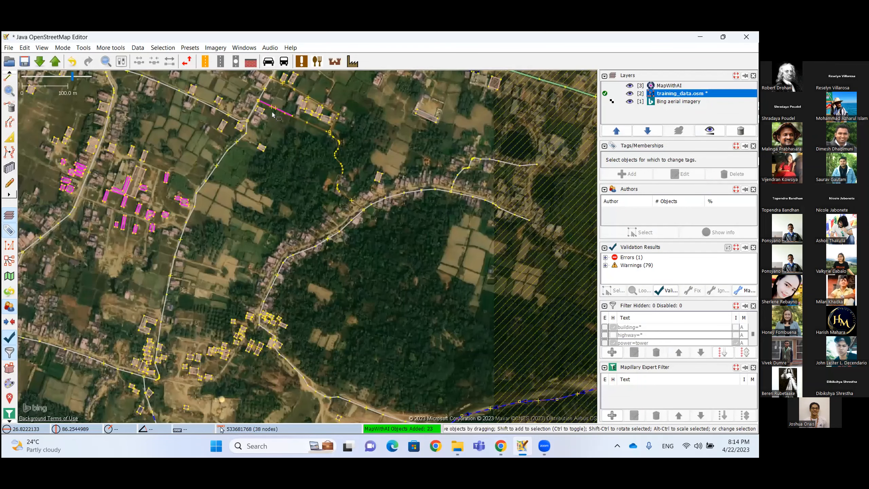
left_click(253, 110)
left_click(281, 133)
scroll(281, 133, "up", 2)
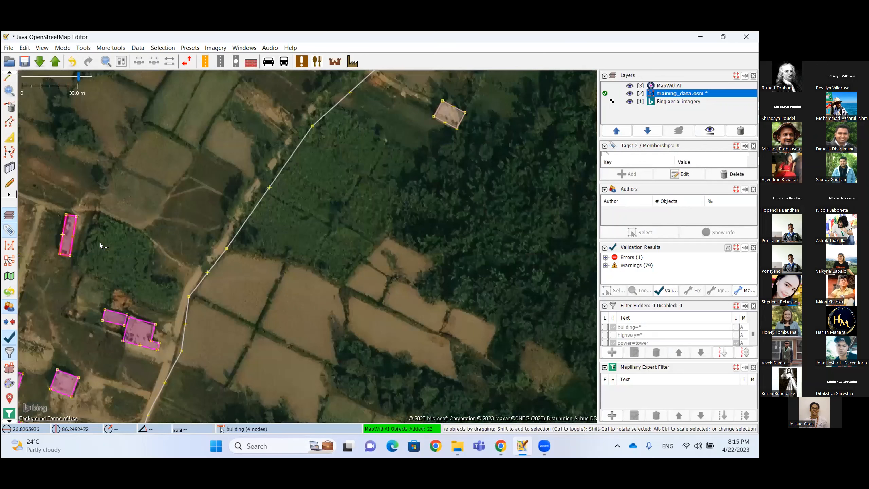
left_click(99, 241)
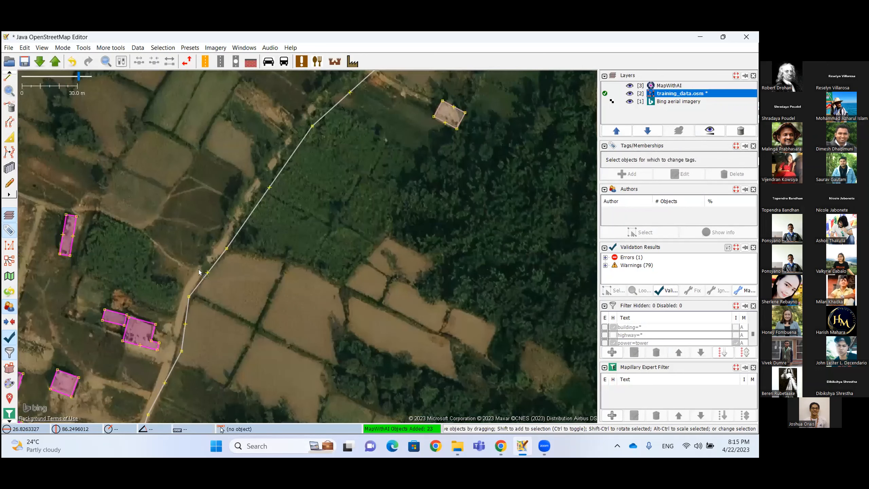
left_click_drag(140, 300, 197, 270)
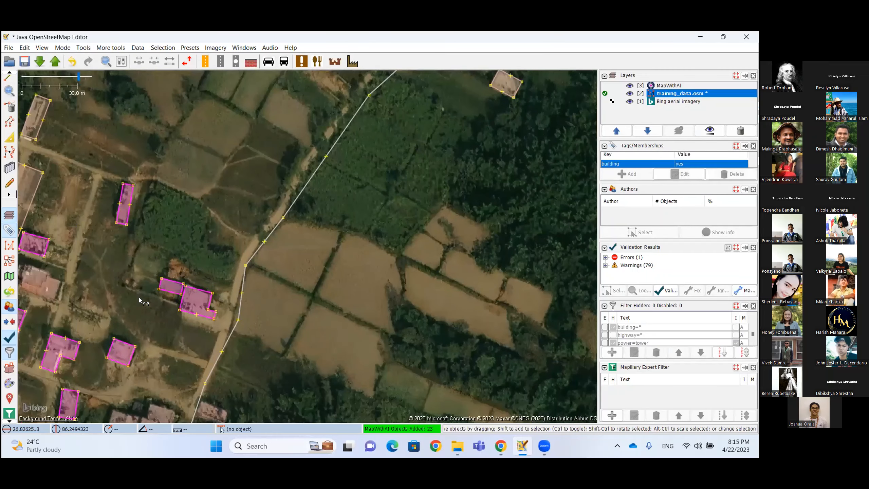
left_click(138, 298)
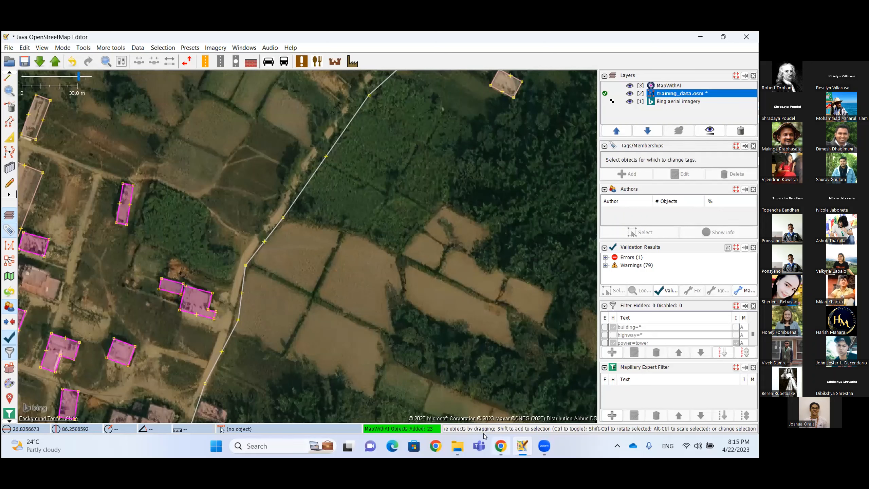
Switch to the JOSM Plugins presentation in Chrome, present the Mapillary slide full screen and exit the slideshow.
left_click(502, 445)
left_click(52, 327)
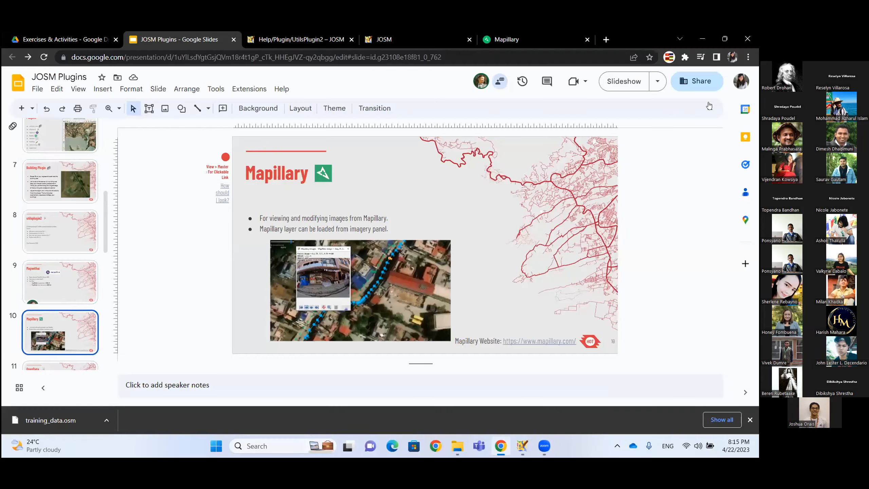
left_click(621, 73)
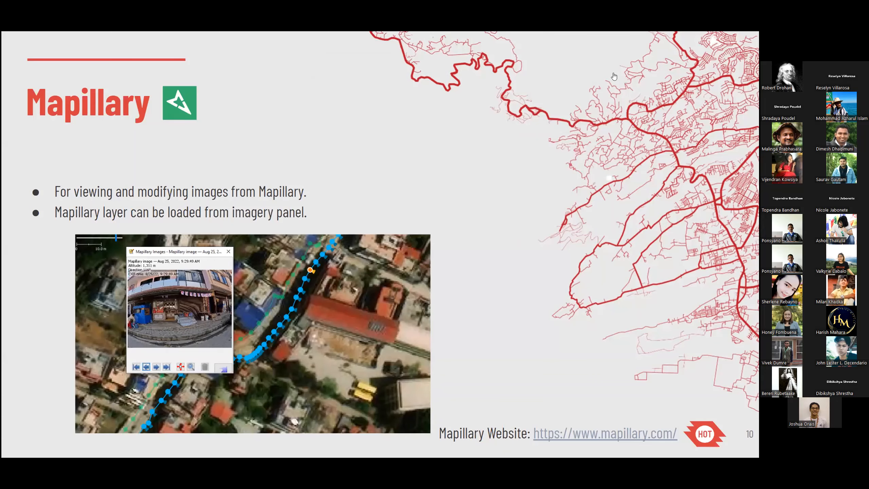
key("Escape")
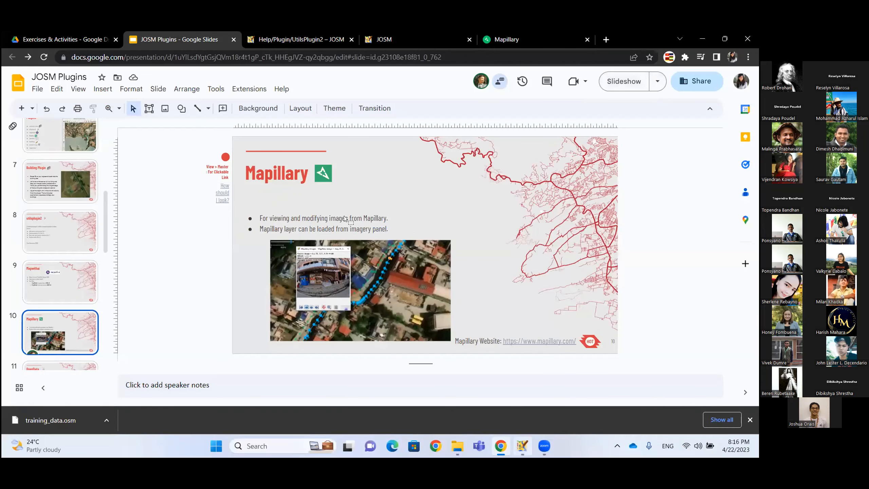
Switch to JOSM and look over the downloaded data around Mirchaiya at a regional scale.
key("alt+Tab")
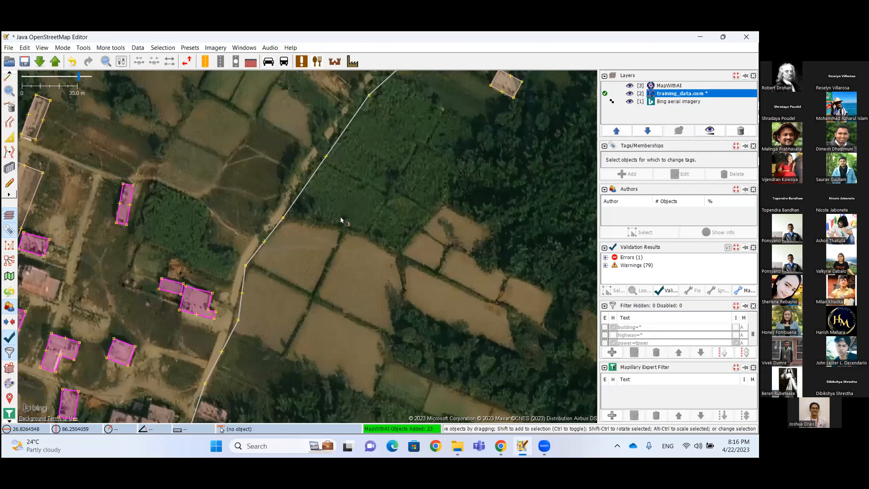
scroll(342, 219, "down", 8)
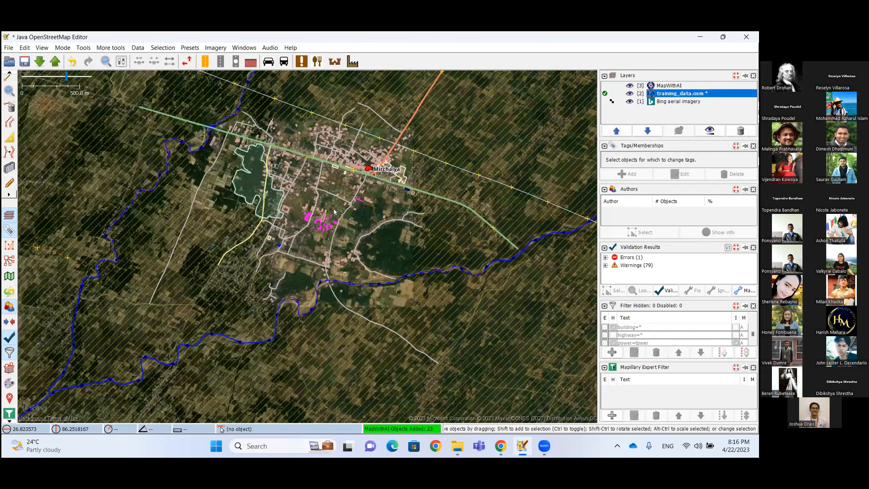
left_click(335, 211)
scroll(288, 199, "down", 2)
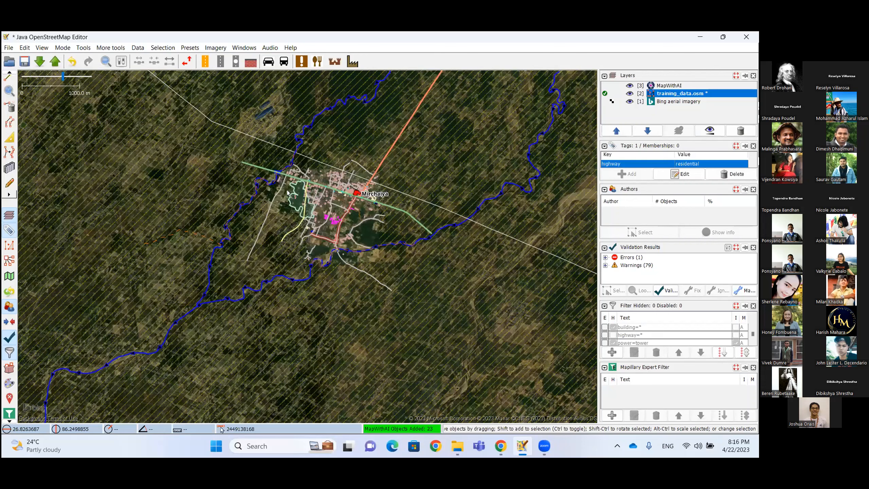
scroll(308, 205, "down", 2)
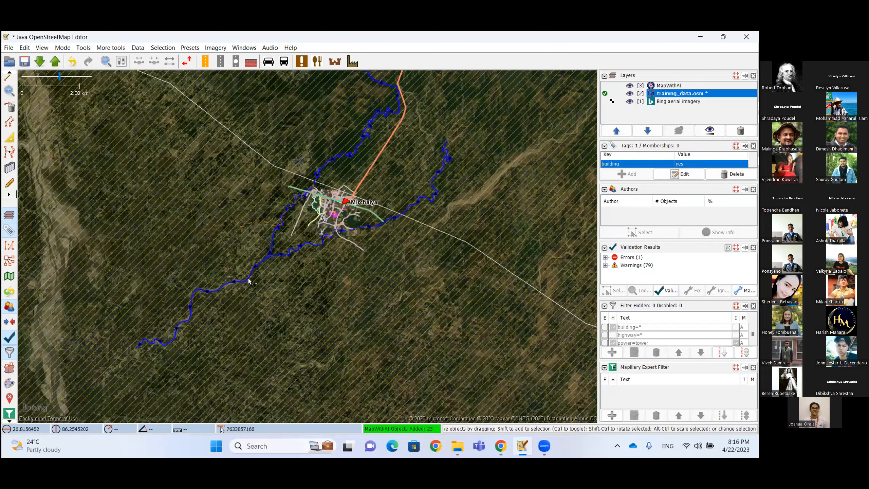
scroll(282, 198, "down", 2)
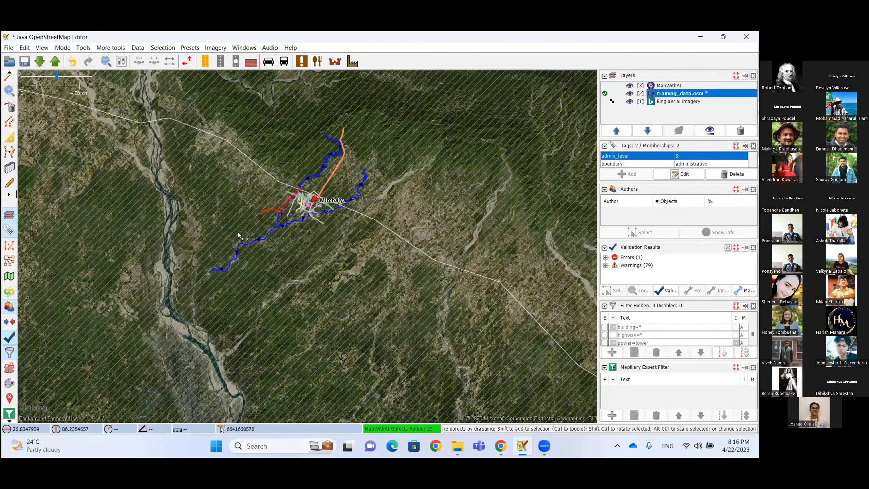
scroll(328, 205, "up", 4)
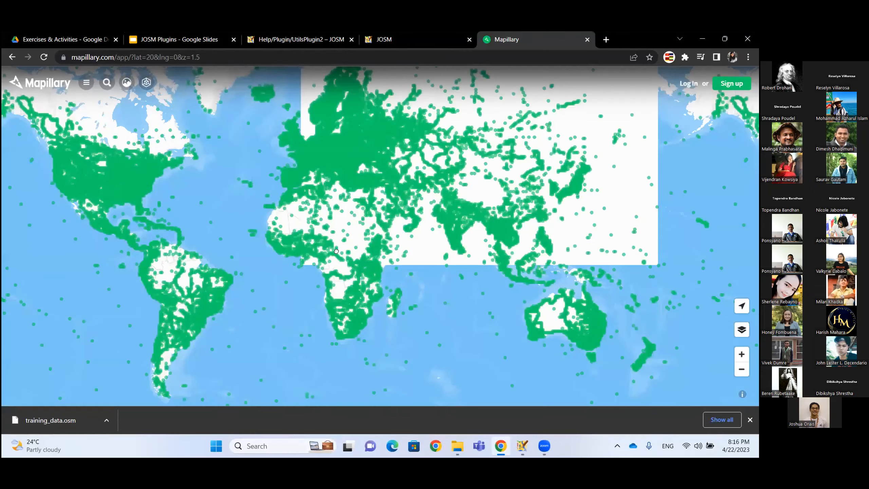
On the Mapillary website in Chrome, examine the street-level image coverage worldwide and across Nepal around Kathmandu.
left_click_drag(337, 251, 206, 250)
left_click_drag(536, 250, 199, 255)
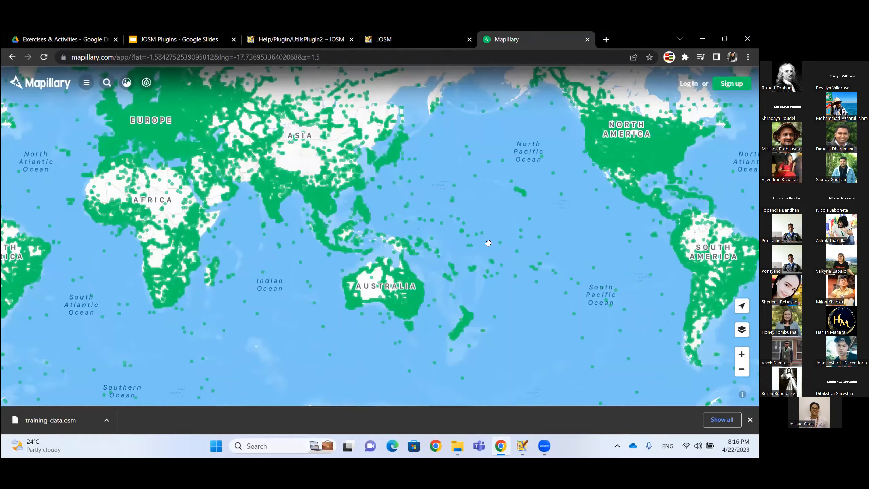
scroll(489, 243, "down", 5)
scroll(406, 213, "up", 4)
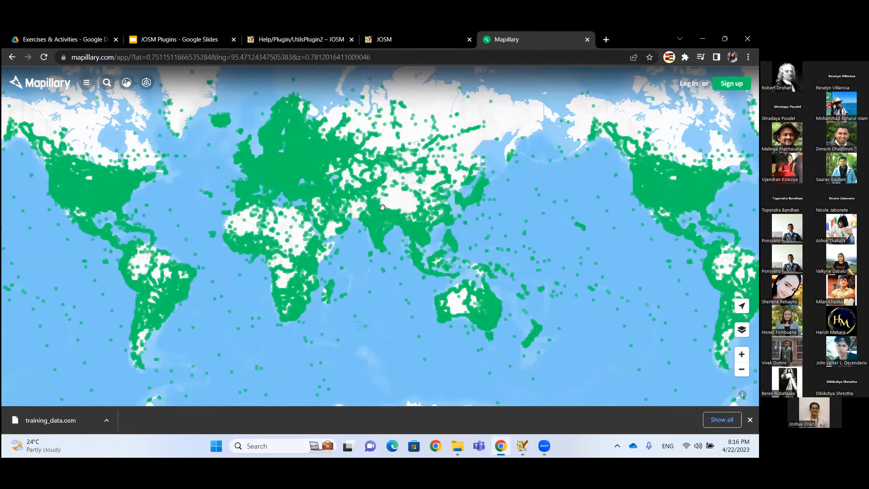
scroll(379, 224, "up", 10)
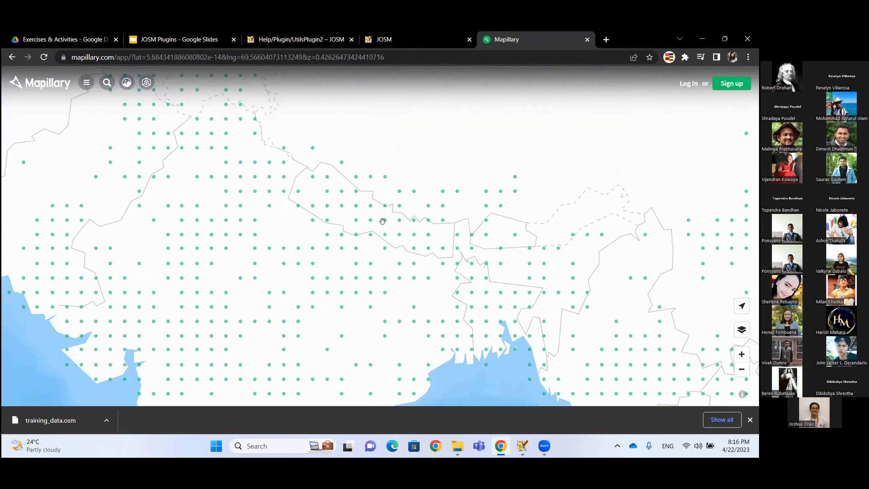
scroll(404, 233, "up", 3)
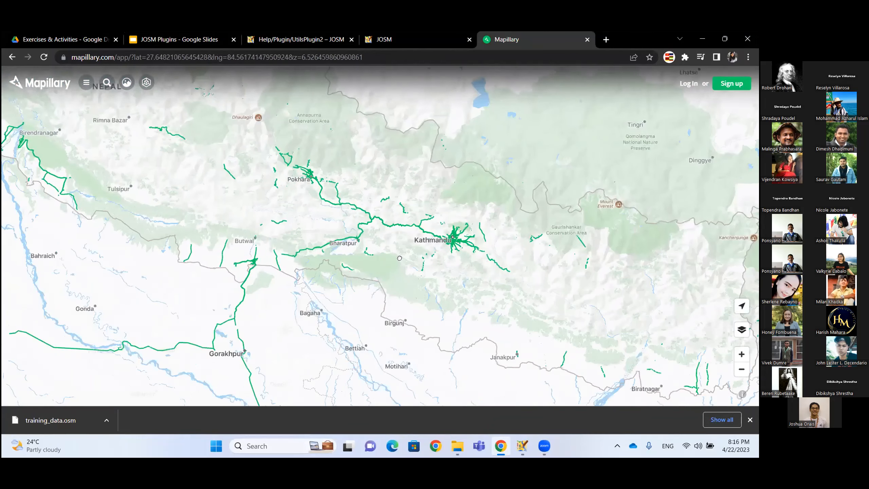
left_click_drag(404, 215, 292, 201)
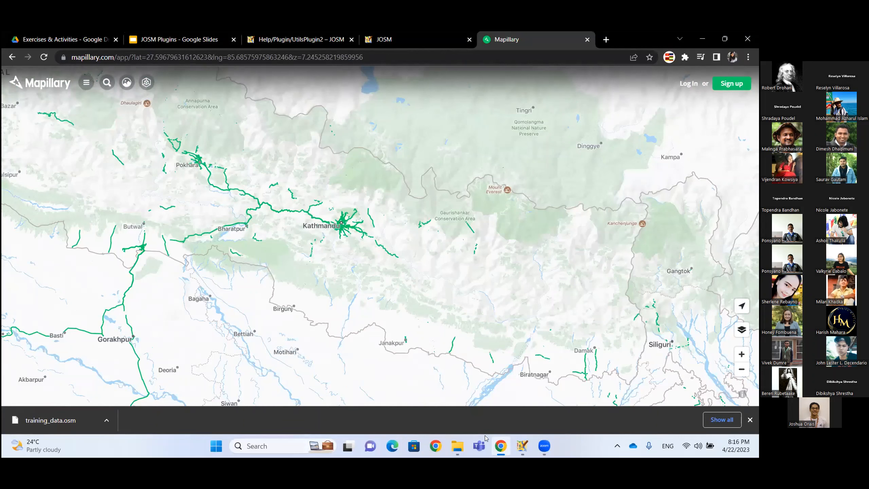
Switch to JOSM and load the Mapillary imagery layer for the Gongabu junction on the Kathmandu Ringroad.
mouse_move(523, 446)
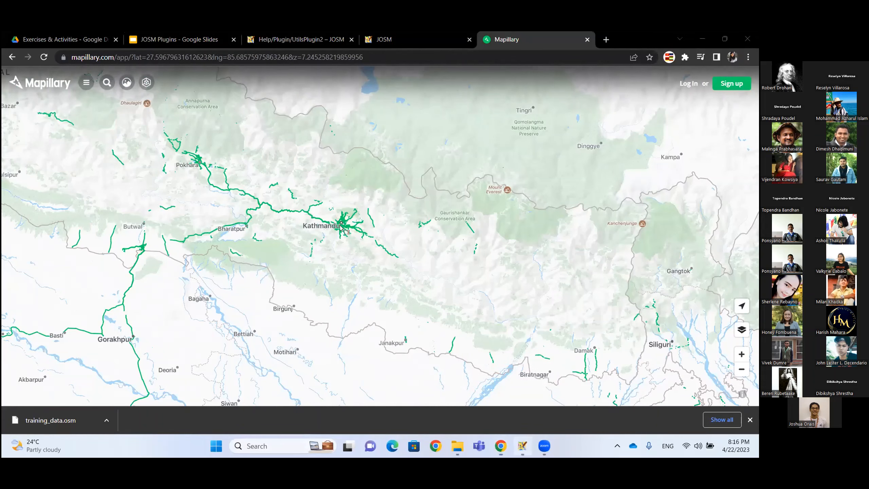
key("alt+Tab")
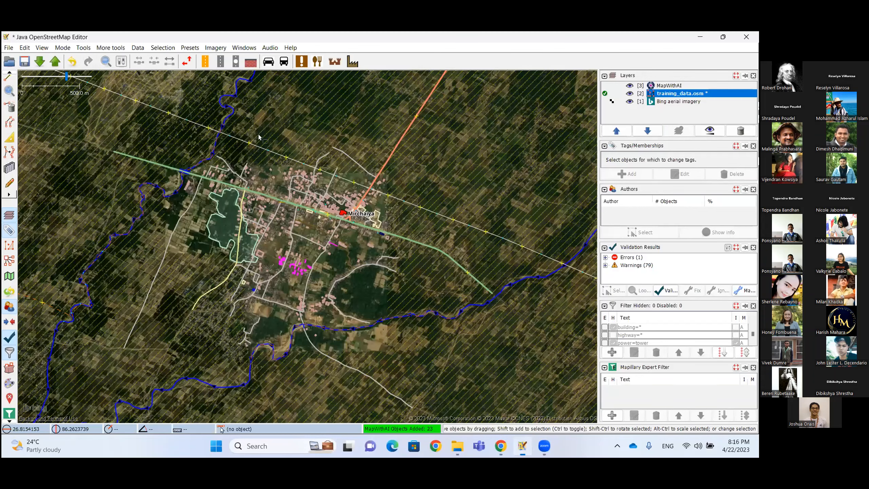
scroll(283, 182, "down", 10)
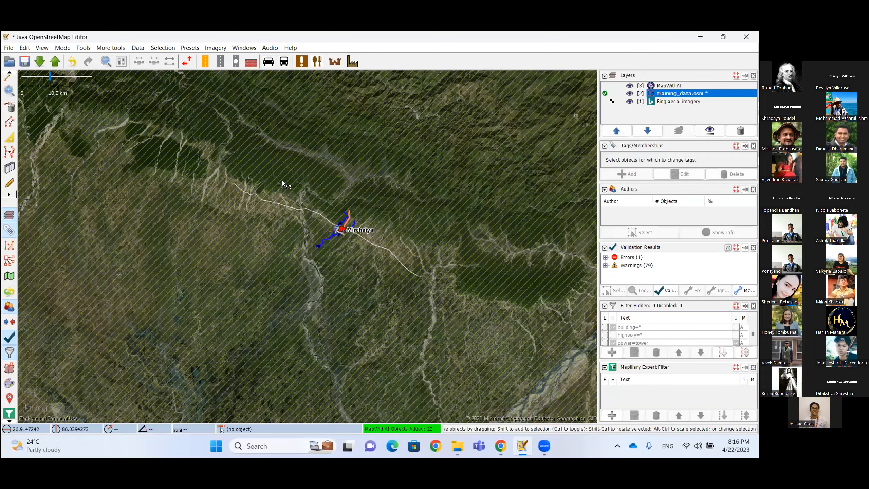
scroll(315, 248, "down", 6)
scroll(295, 196, "up", 8)
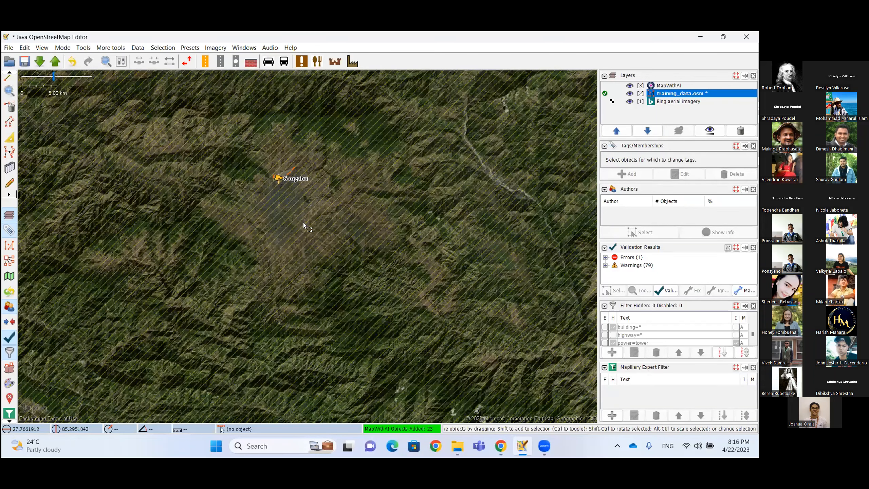
scroll(277, 176, "up", 10)
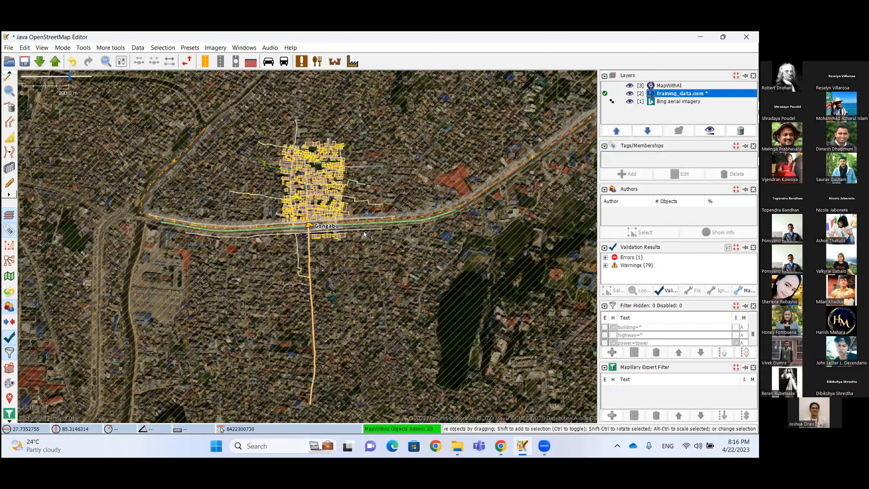
scroll(305, 224, "up", 6)
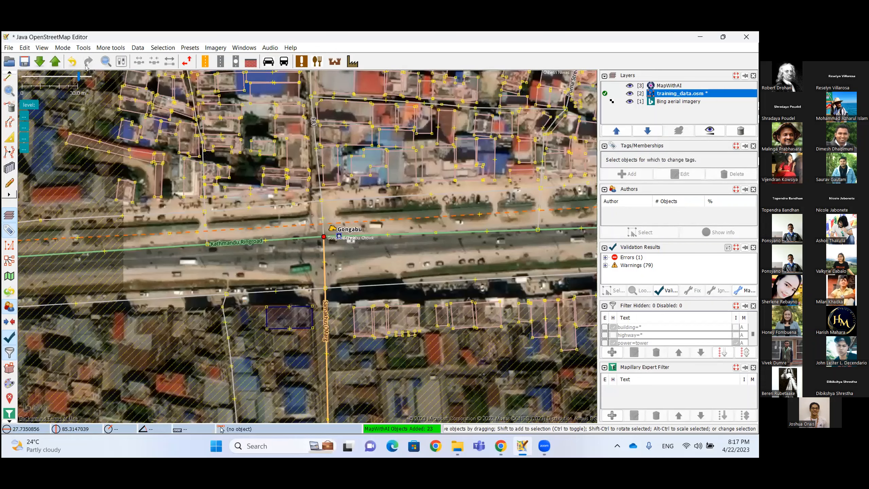
scroll(11, 357, "down", 3)
left_click(215, 47)
left_click(240, 202)
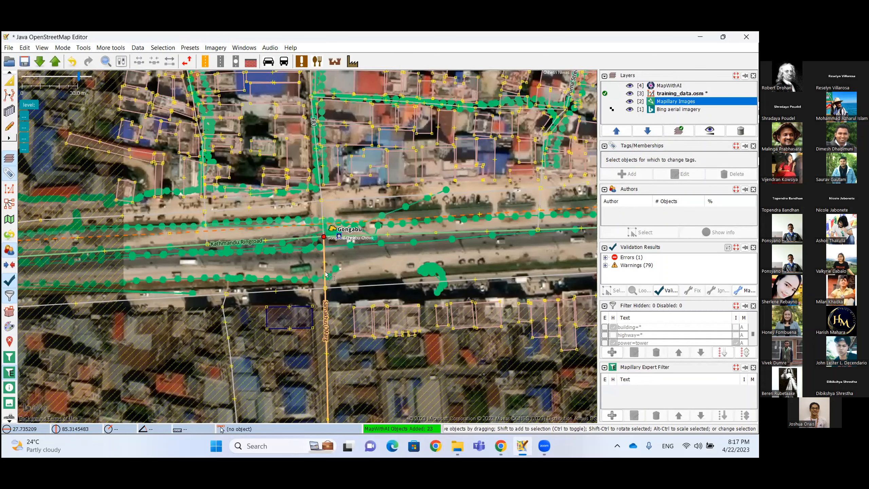
View a Mapillary photo from the sequence just west of road F81, north of the Ringroad, and close its viewer.
scroll(330, 185, "up", 2)
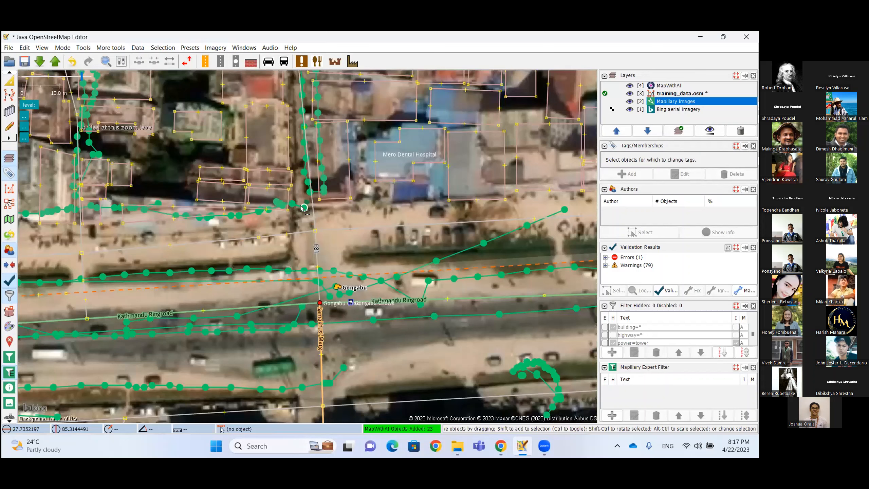
left_click(304, 207)
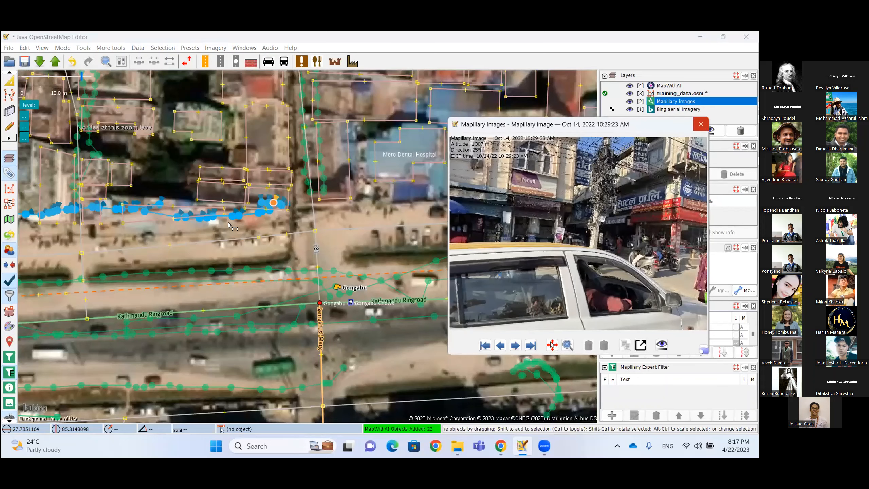
left_click(701, 124)
Open the southernmost Mapillary image on road F81 north of the junction, enlarge its viewer and place it beside the image points.
left_click(310, 195)
left_click(310, 192)
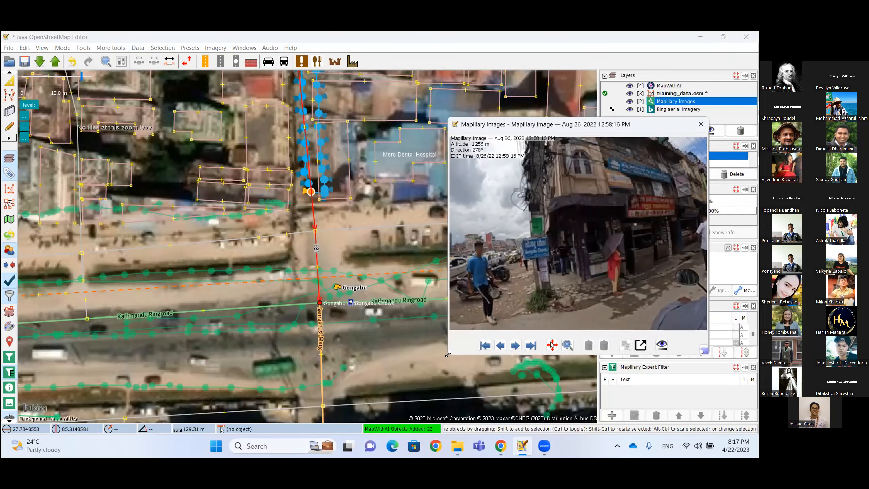
left_click_drag(448, 355, 241, 433)
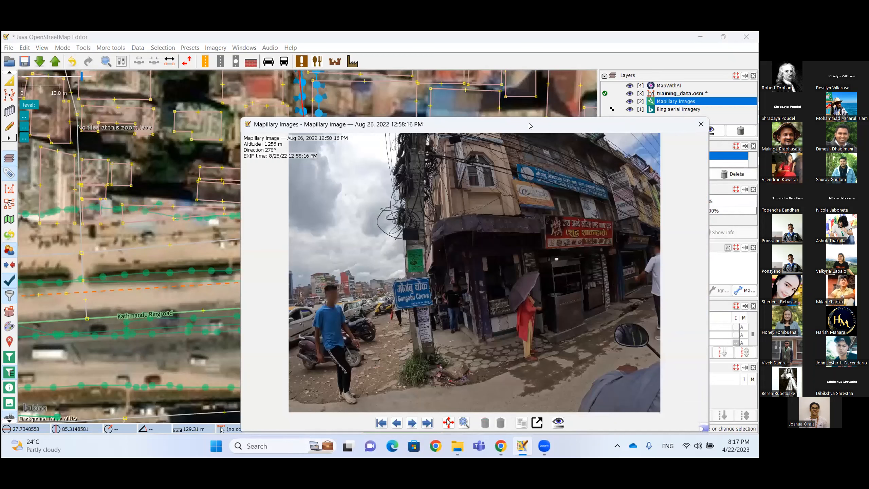
left_click_drag(529, 125, 660, 80)
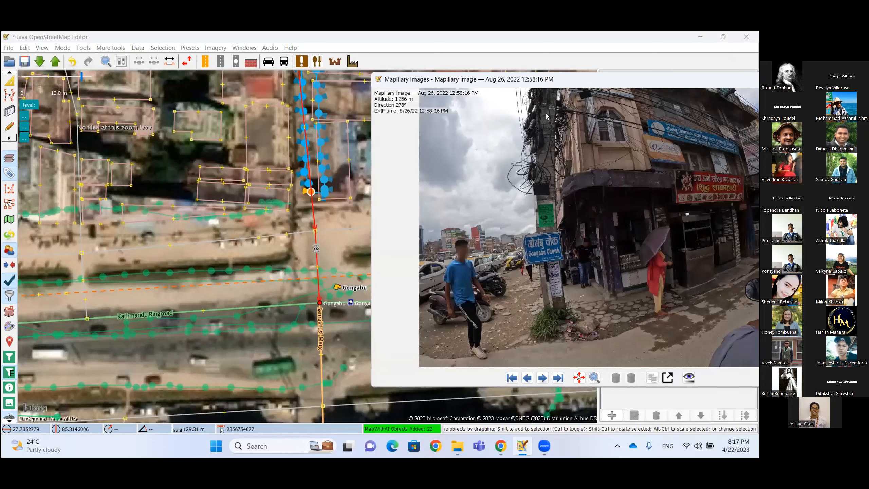
left_click_drag(549, 81, 547, 102)
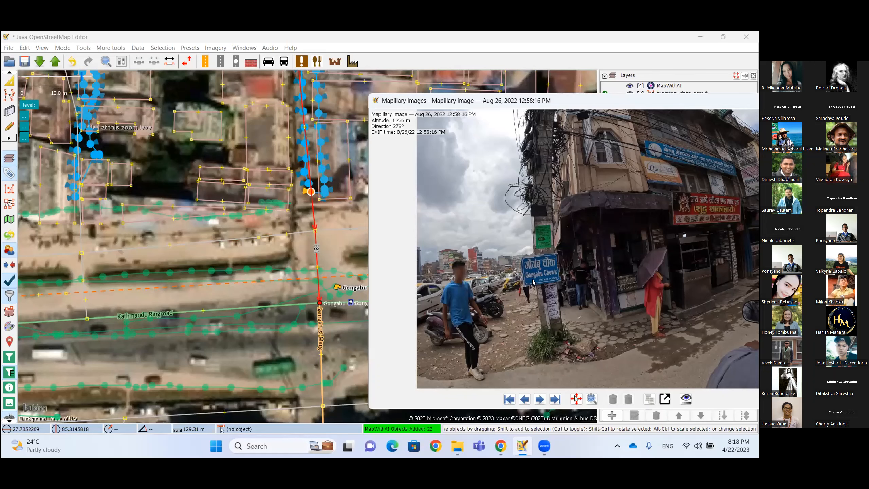
Inspect the Gongabu Chowk street sign in the Mapillary image up close and return to the full photo.
scroll(540, 289, "up", 2)
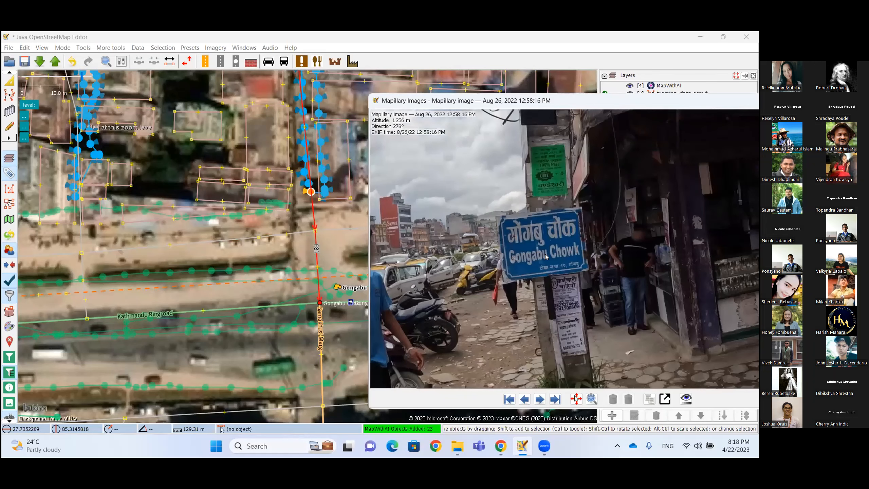
scroll(545, 254, "down", 1)
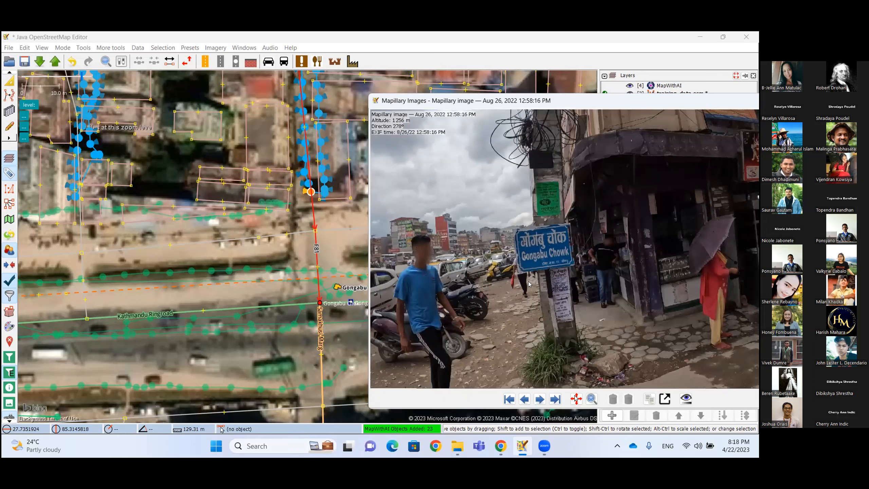
scroll(548, 347, "down", 1)
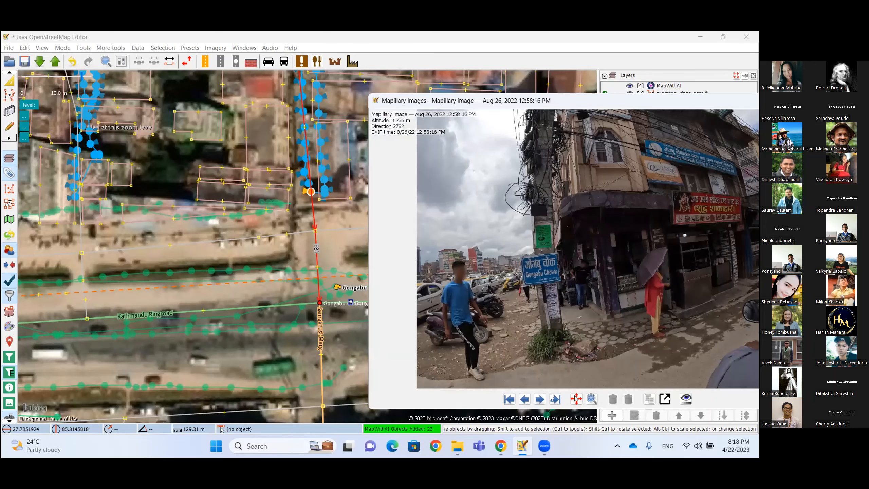
Examine the shop signs on the corner building in the Mapillary image up close and return to the full photo.
scroll(714, 156, "up", 1)
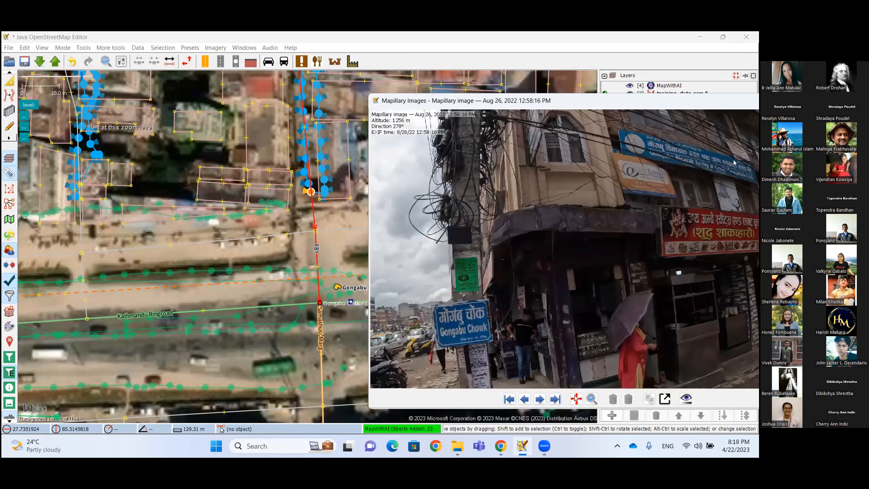
scroll(573, 175, "up", 2)
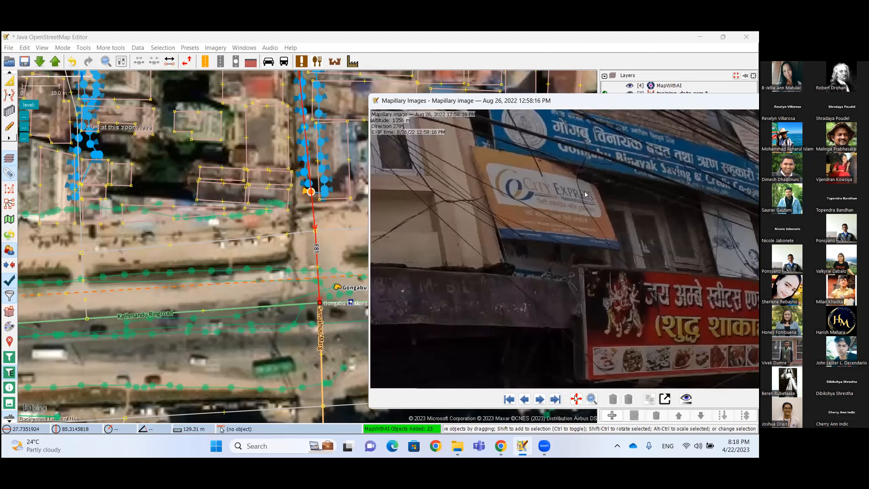
scroll(679, 219, "up", 1)
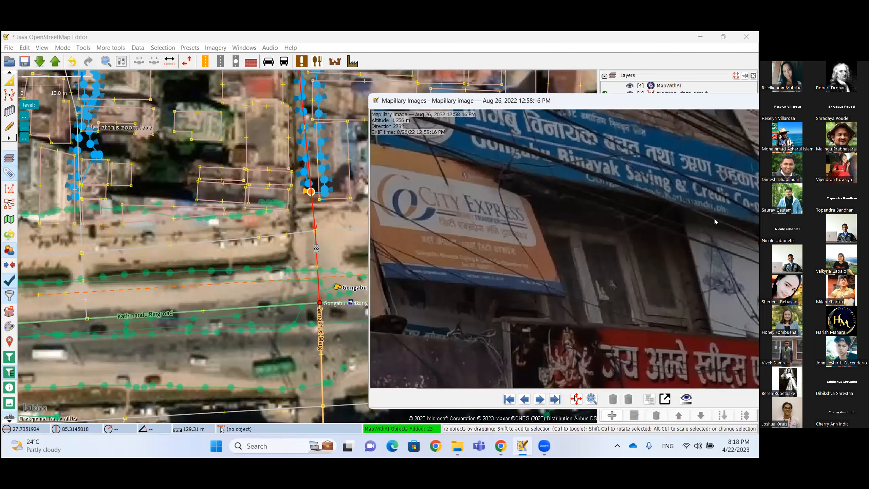
scroll(710, 222, "down", 1)
scroll(528, 285, "down", 1)
scroll(458, 241, "up", 1)
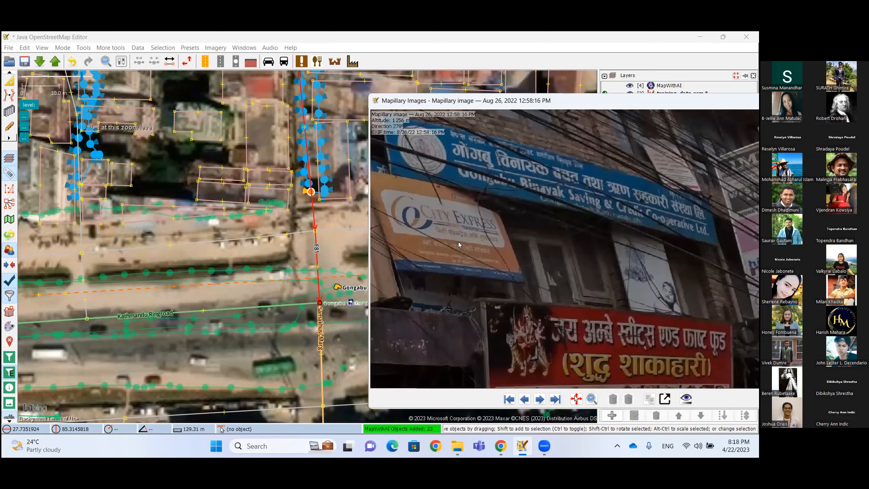
scroll(414, 223, "up", 1)
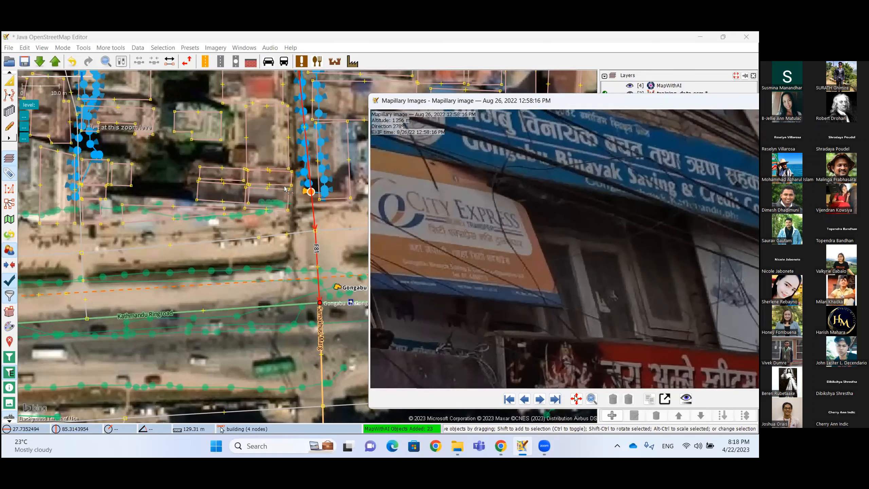
scroll(428, 226, "down", 3)
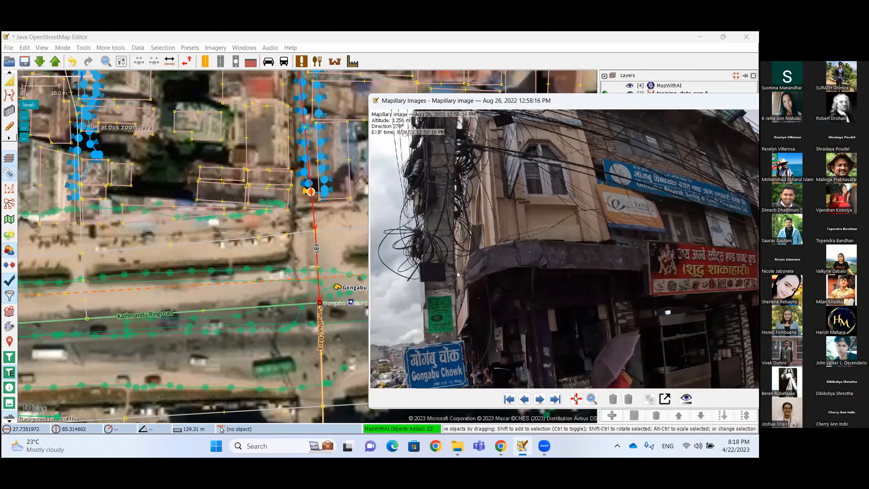
scroll(459, 274, "down", 3)
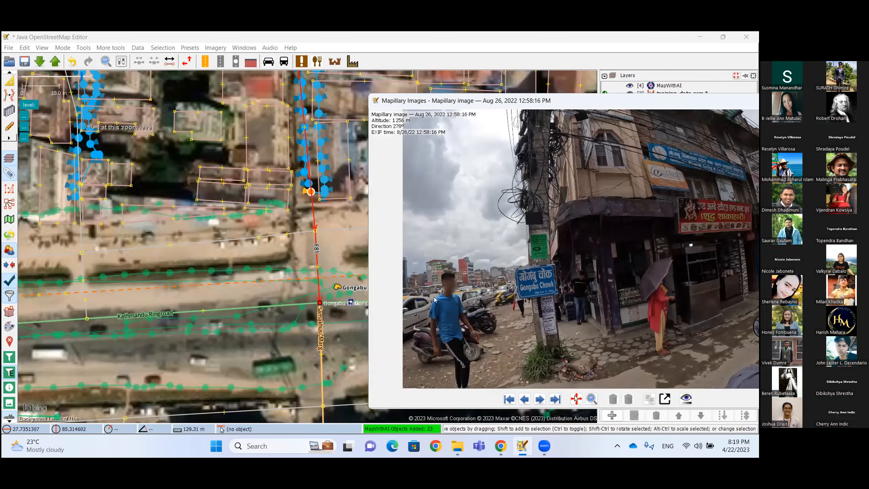
Place a standalone node just west of road F81, beside the corner building north of the Ringroad.
scroll(298, 192, "up", 2)
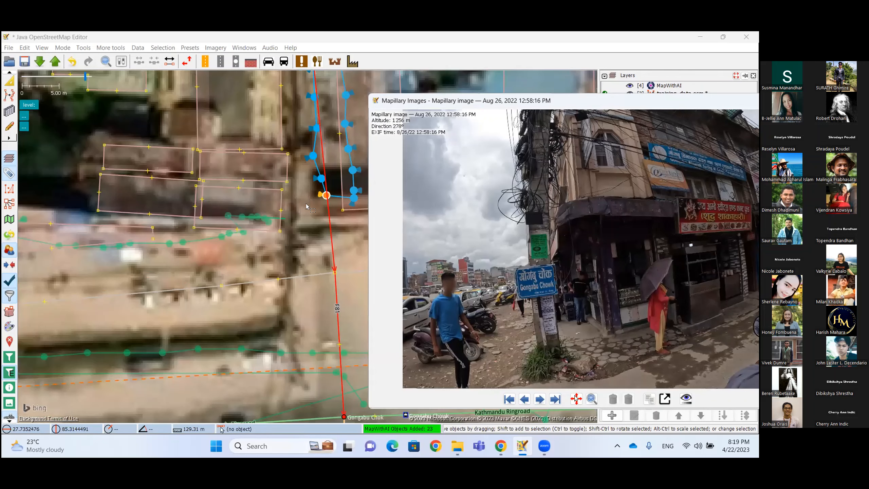
left_click(345, 194)
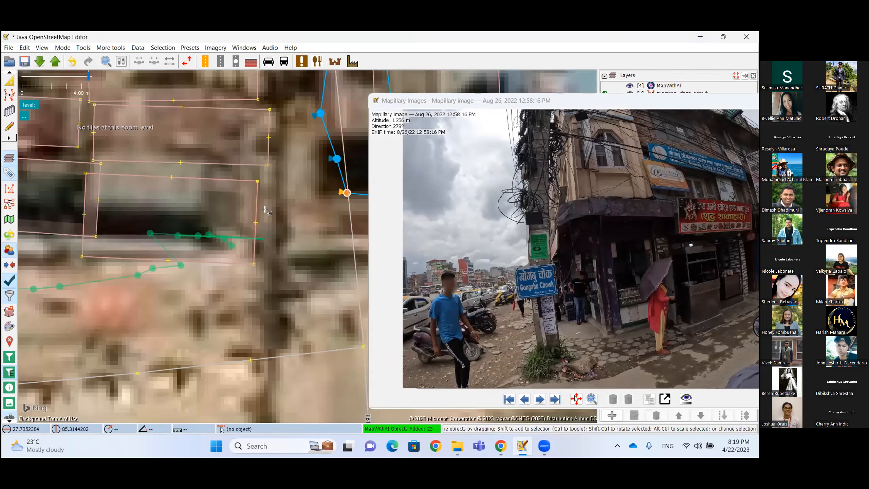
scroll(265, 205, "down", 1)
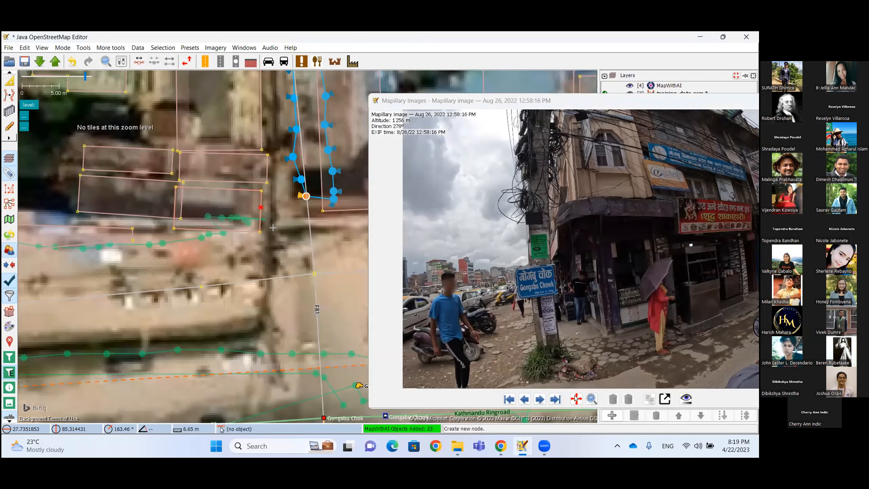
scroll(265, 203, "up", 1)
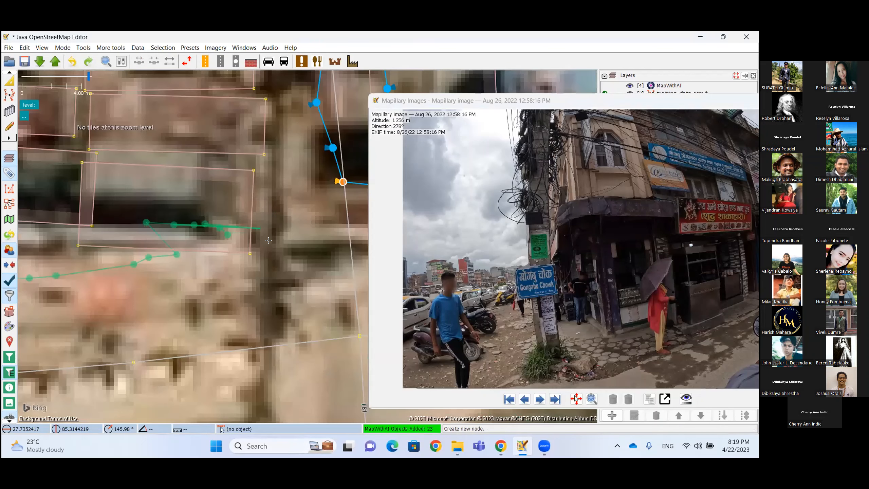
Shrink the Mapillary image viewer and move it so the map node and its tag list are uncovered.
left_click(645, 107)
left_click_drag(476, 115, 319, 139)
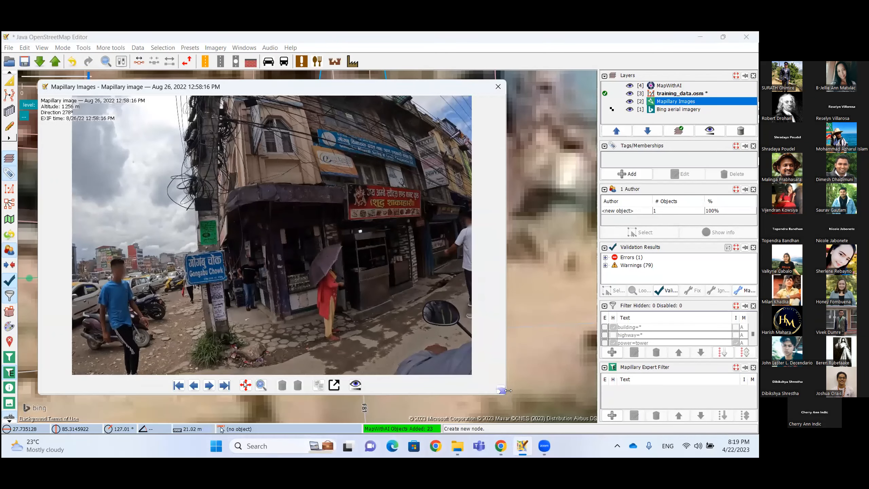
left_click_drag(508, 390, 326, 293)
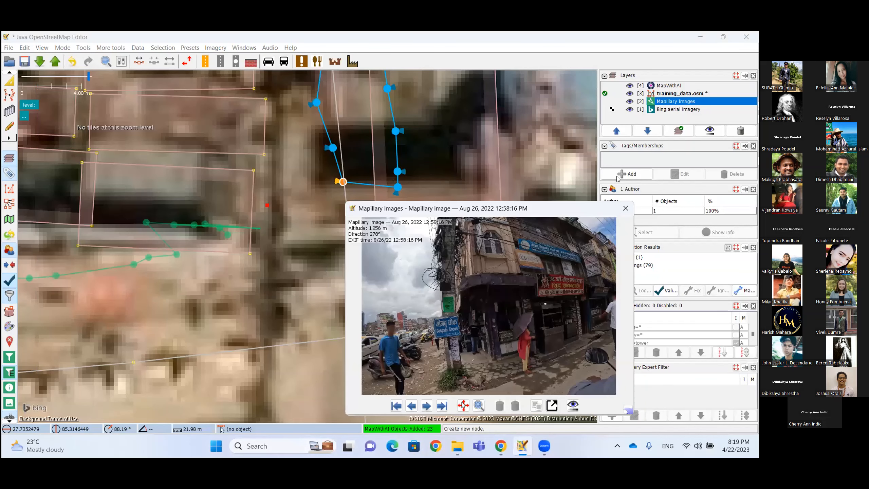
Tag the new node as place=neighbourhood.
left_click(626, 173)
type("place")
left_click(359, 238)
type("ne")
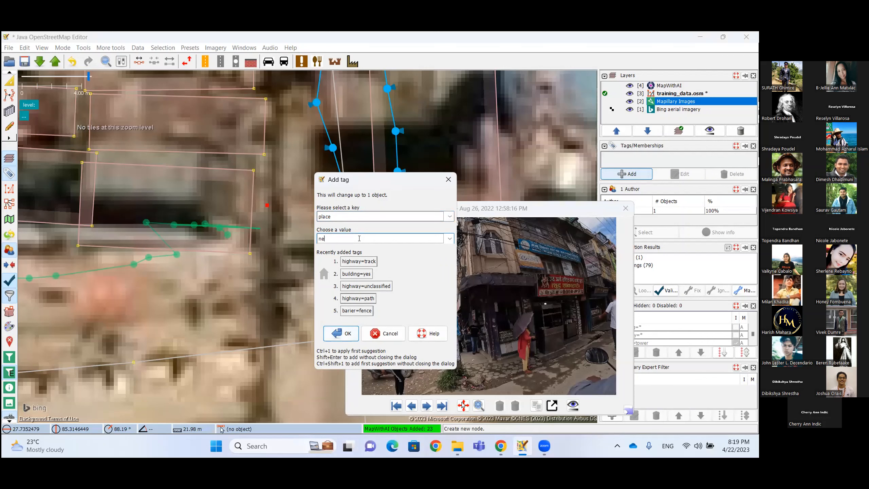
type("ighbourhood")
left_click(340, 333)
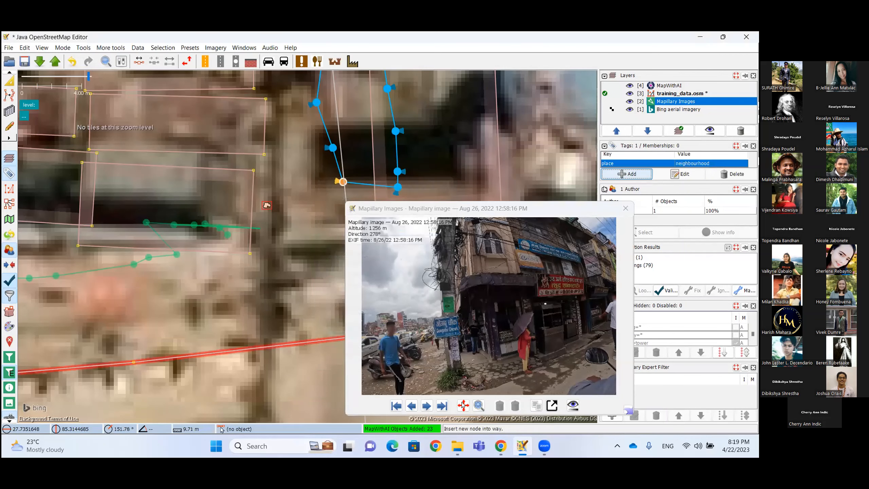
Add the tag name=Gongabu Chowk to the neighbourhood node and return to selection mode.
key("alt+a")
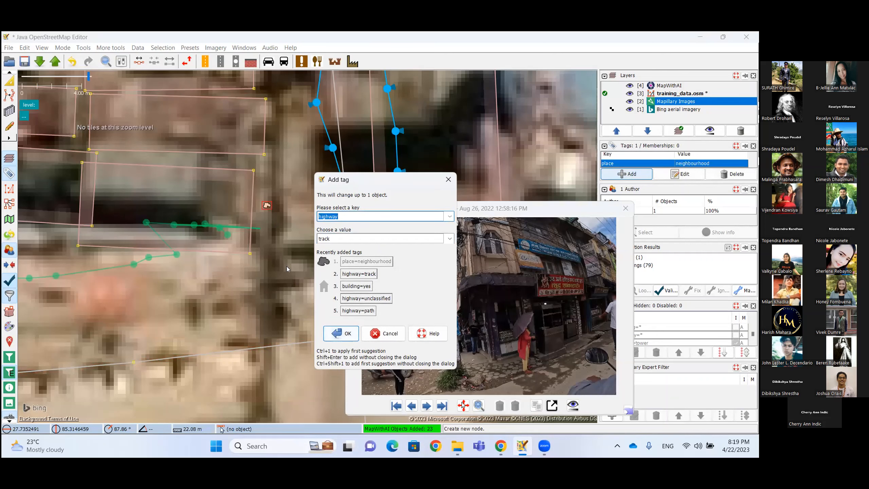
type("name")
key("Tab")
type("Gona")
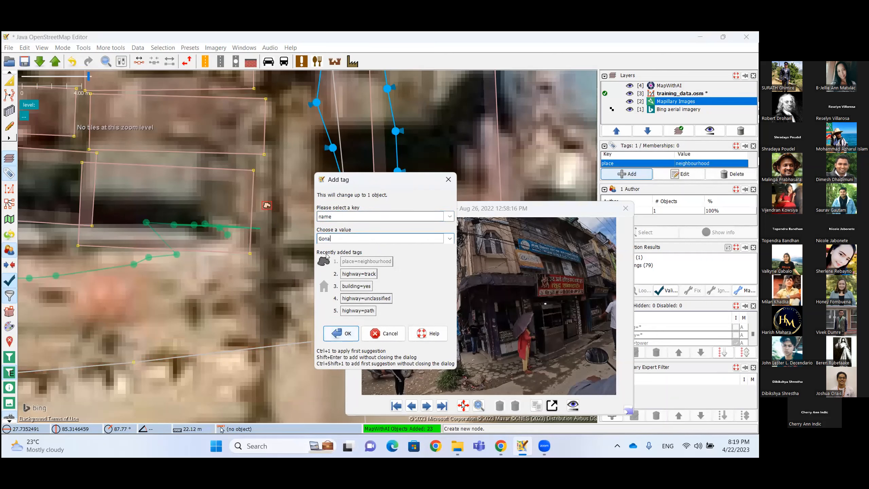
type("g")
key("BackSpace")
key("BackSpace")
type("ga")
left_click_drag(362, 179, 237, 189)
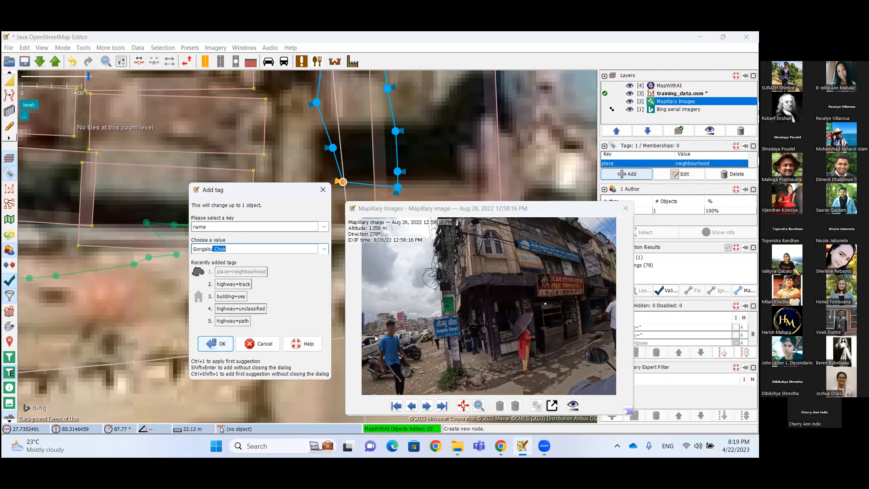
left_click(247, 245)
type("wk")
key("Return")
key("s")
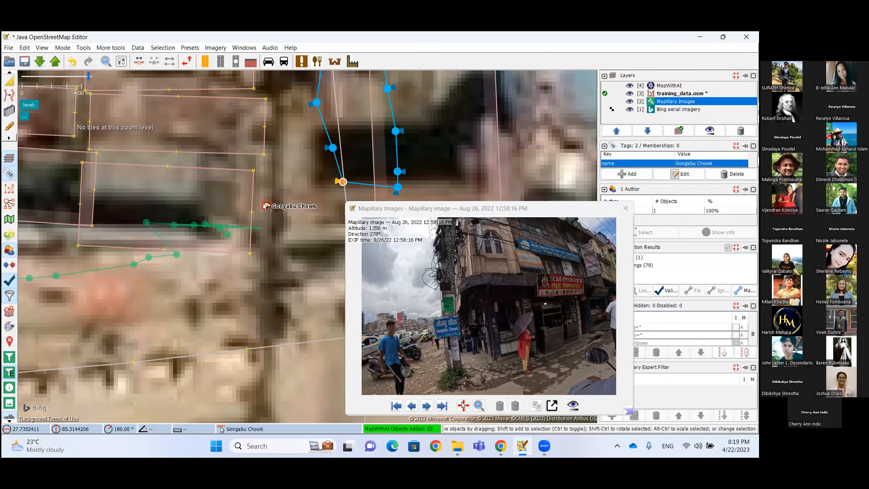
Compare the Gongabu Chowk street sign and the shop signs above it in the Mapillary image up close.
scroll(447, 338, "up", 5)
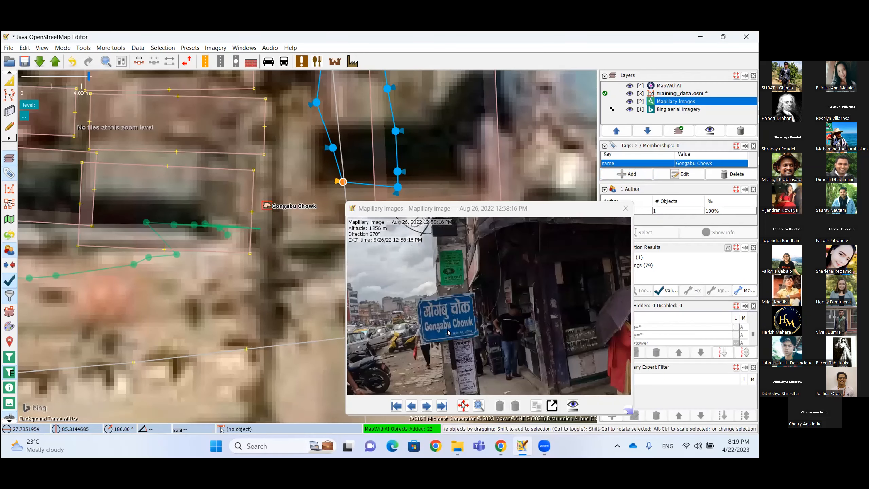
scroll(448, 300, "down", 5)
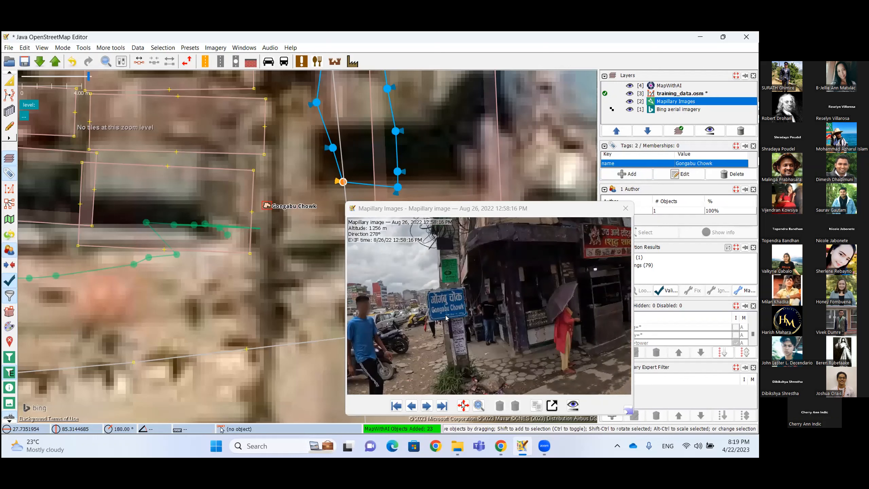
scroll(552, 252, "up", 3)
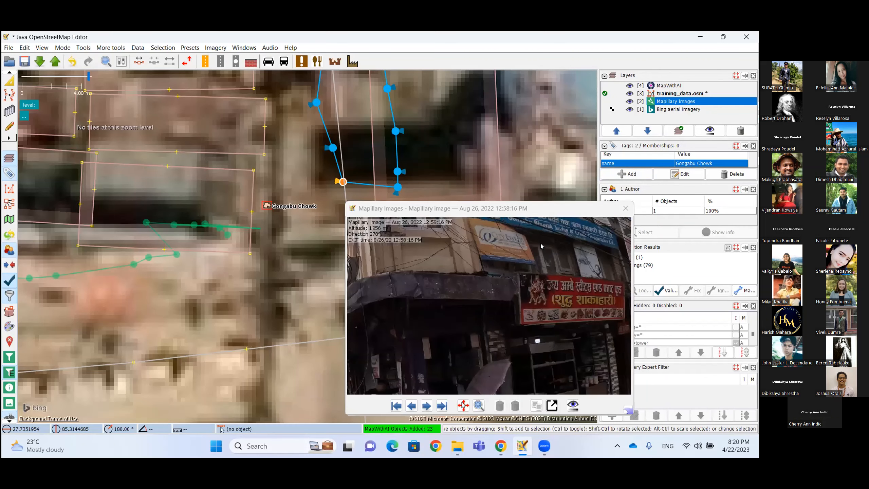
scroll(536, 262, "up", 2)
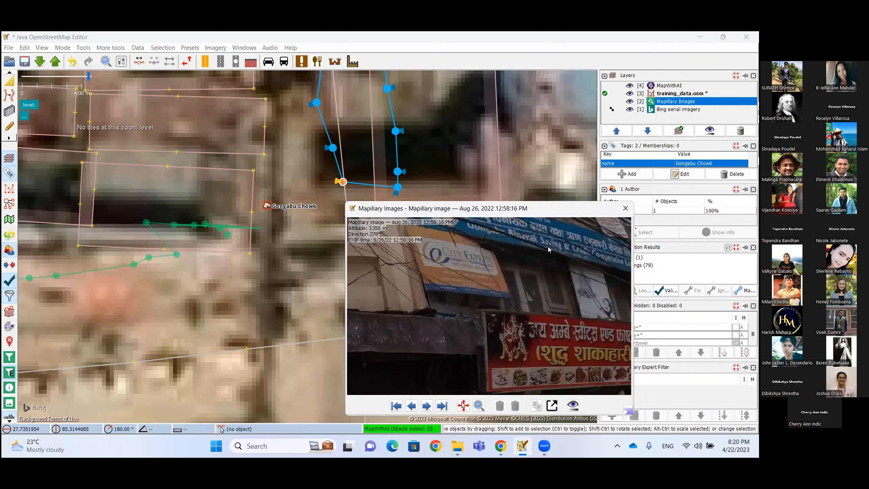
scroll(571, 242, "down", 2)
scroll(591, 238, "up", 2)
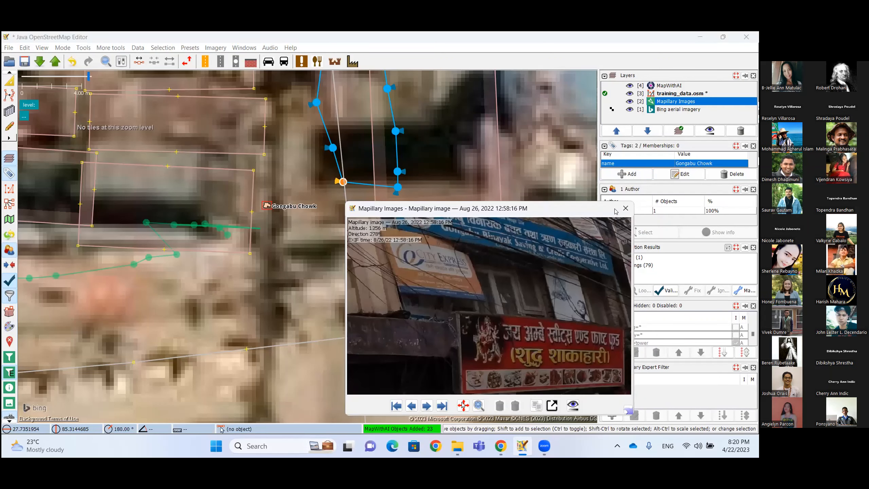
Place another standalone node just north of the Gongabu Chowk node, leaving it without tags.
left_click_drag(309, 201, 297, 234)
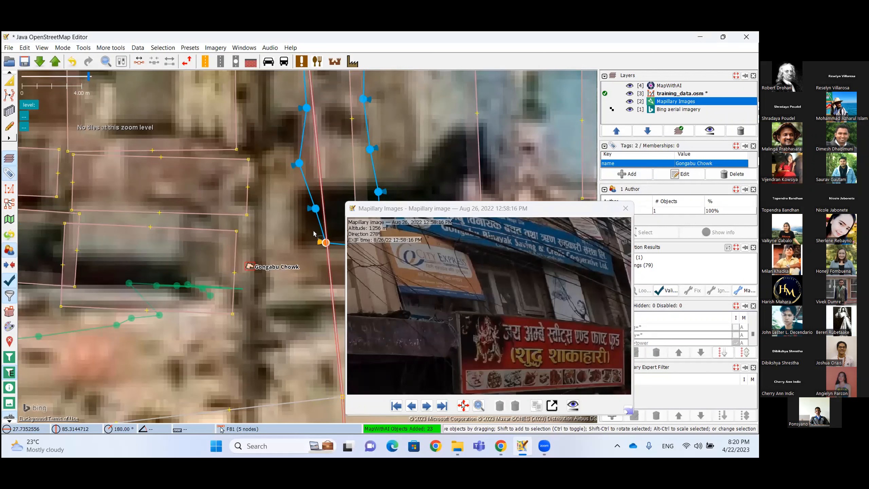
key("a")
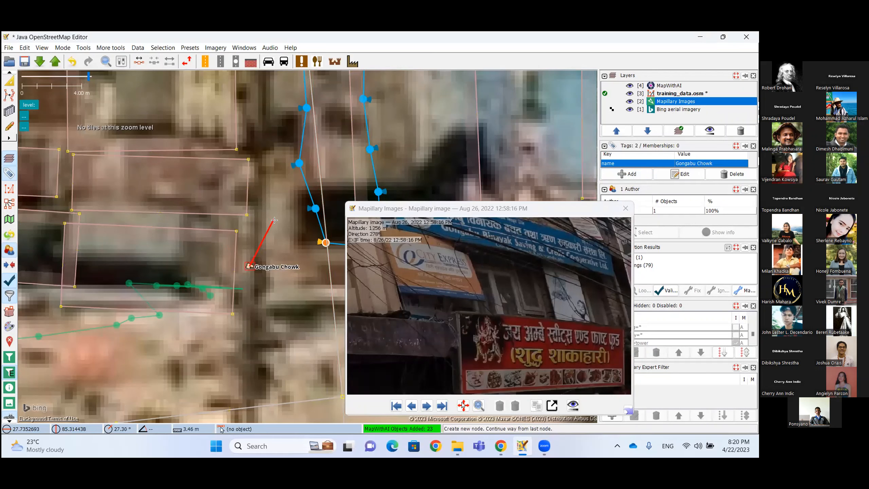
key("Escape")
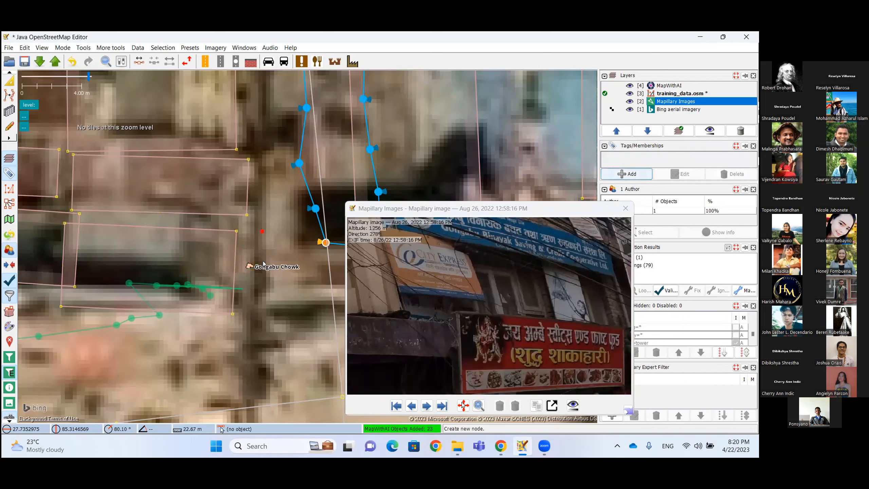
key("alt+a")
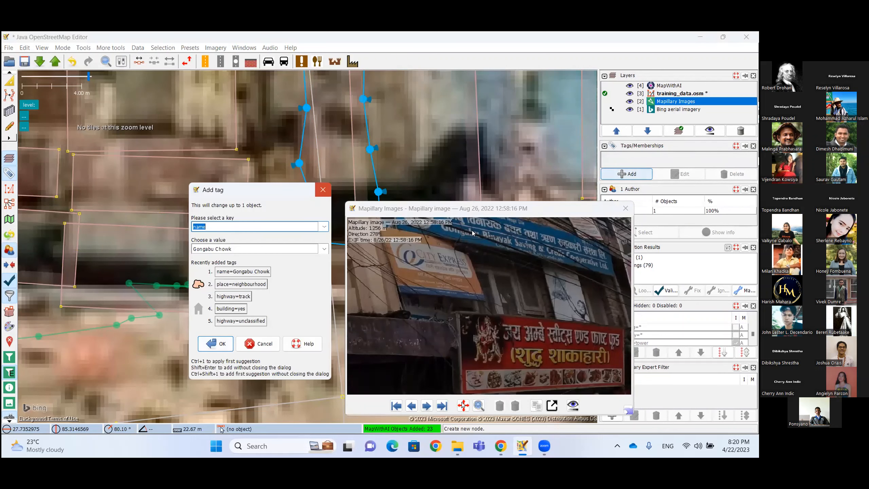
left_click(323, 190)
Reposition the Mapillary viewer and advance through the sequence to the image of Hungry Bites Restaurant & Cafe.
scroll(472, 234, "down", 1)
left_click_drag(475, 211, 465, 168)
left_click(415, 364)
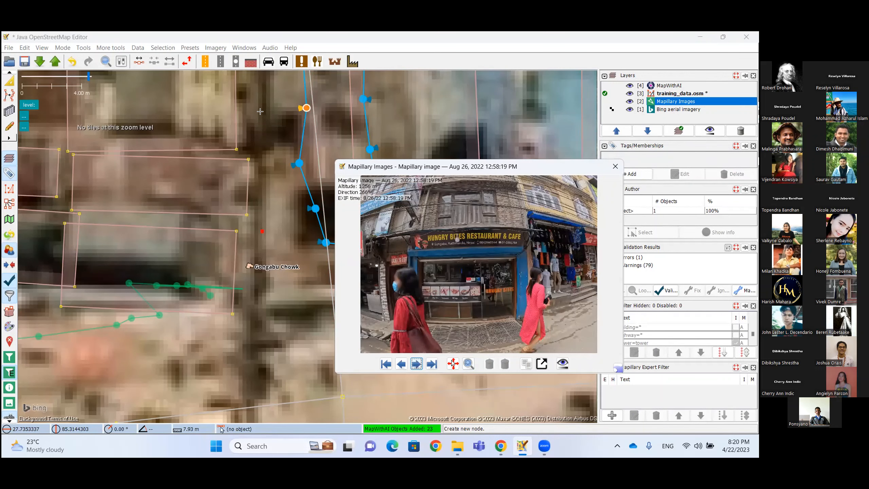
Place a standalone node west of the selected Mapillary image point, north of Gongabu Chowk, and cancel its manual tag entry.
scroll(260, 111, "down", 1)
scroll(261, 111, "down", 1)
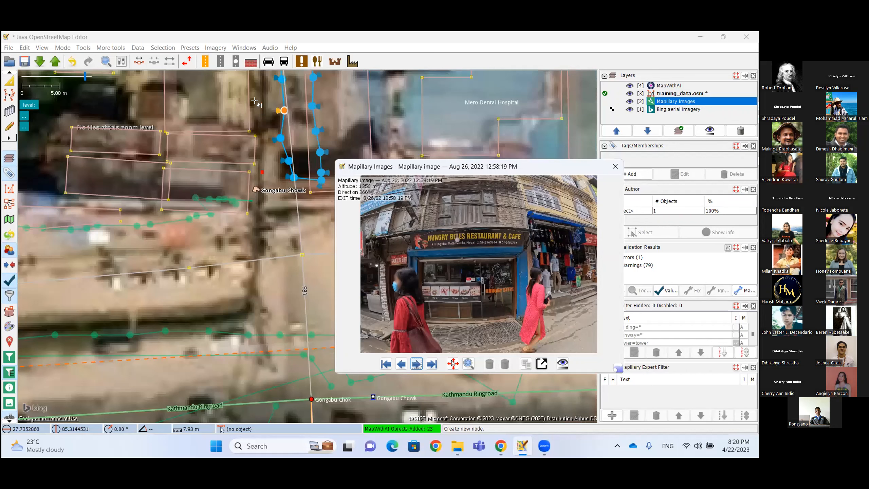
scroll(234, 100, "up", 1)
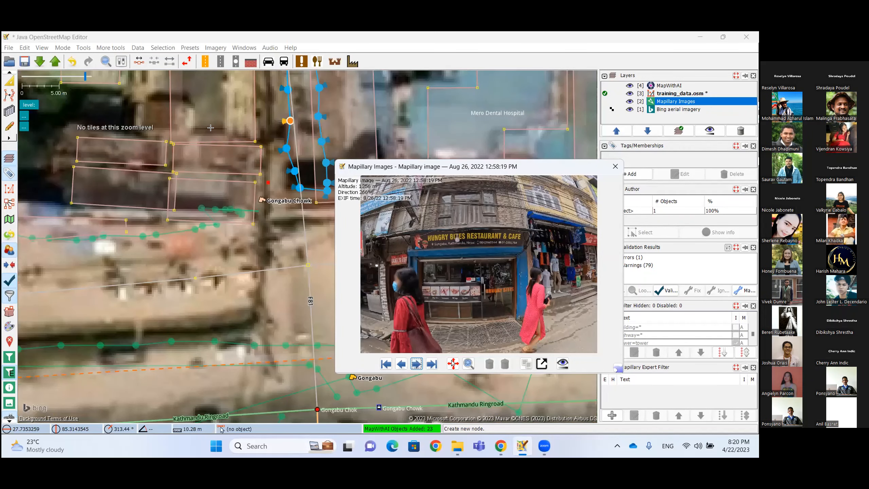
scroll(211, 128, "down", 1)
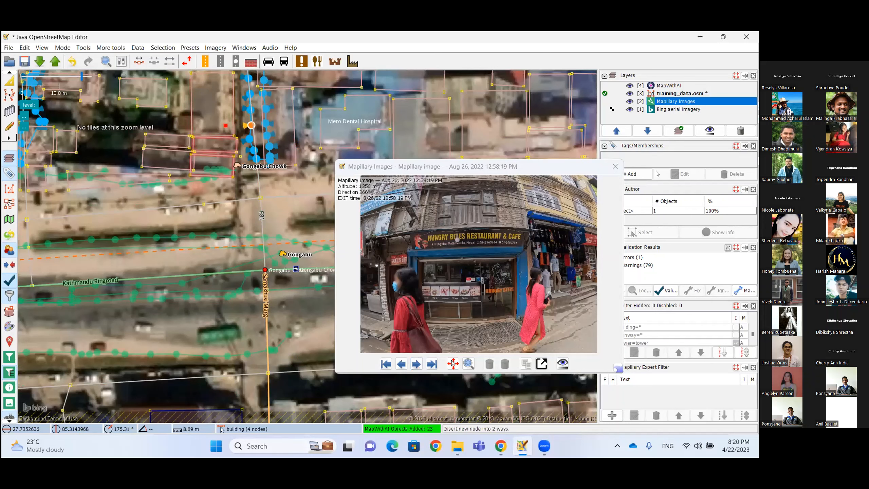
left_click(642, 176)
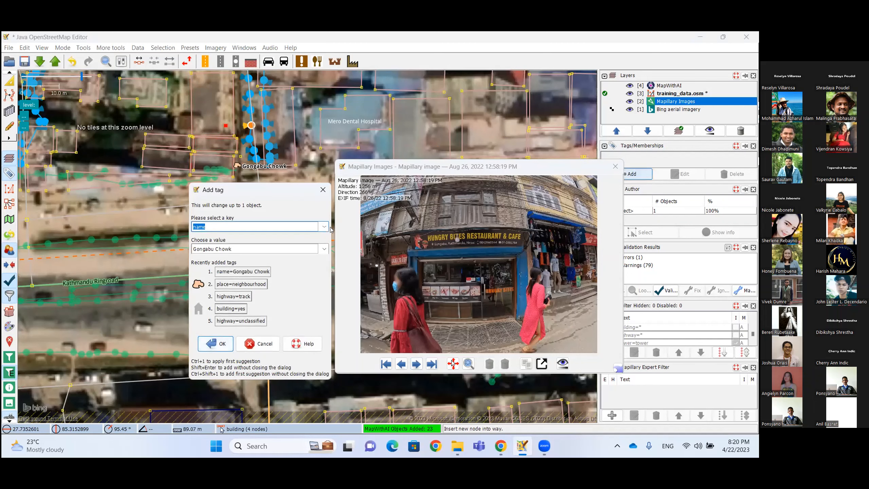
left_click(323, 189)
Find the Facilities/Food+Drinks/Cafe preset with the search term "cafe" and open it for the new node.
left_click(189, 47)
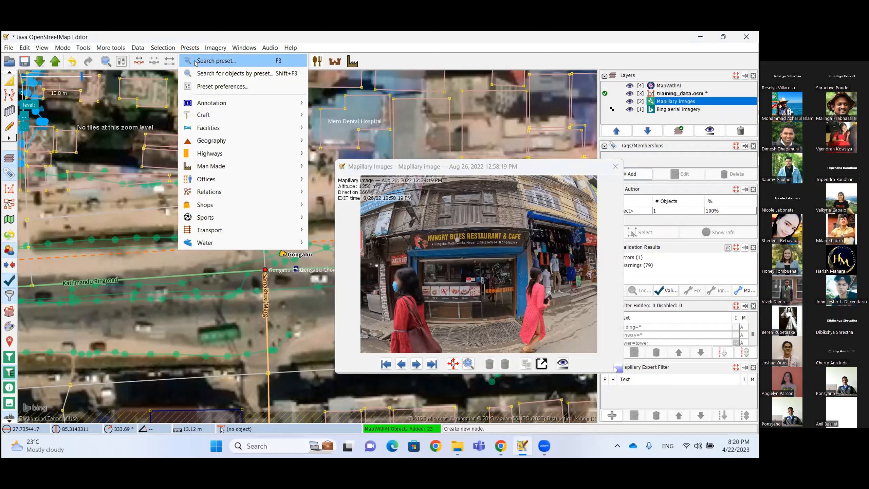
left_click(195, 62)
type("cafe")
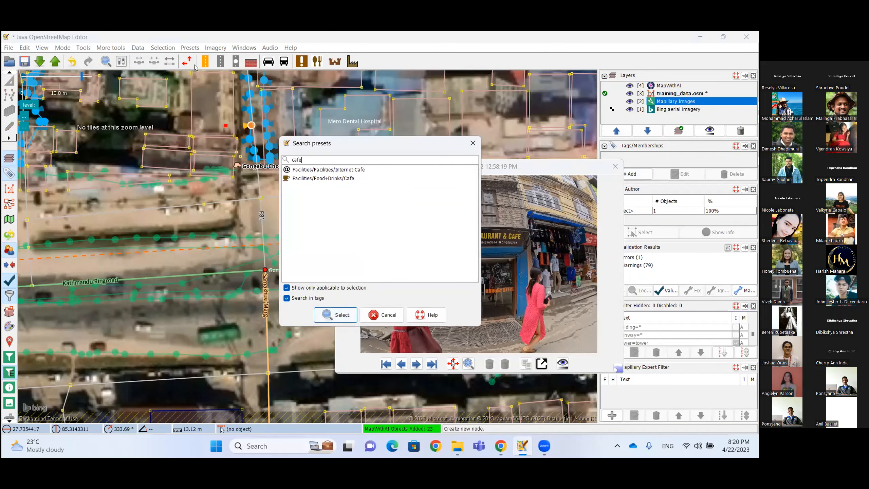
left_click(309, 178)
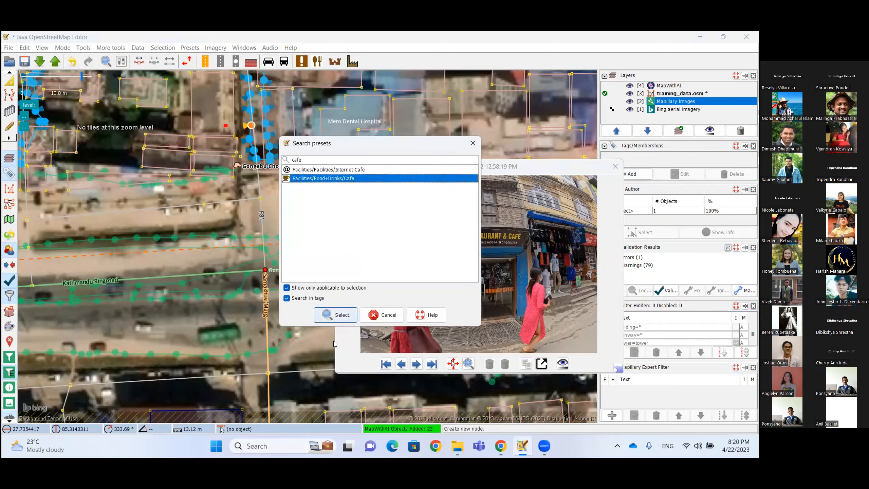
left_click(339, 320)
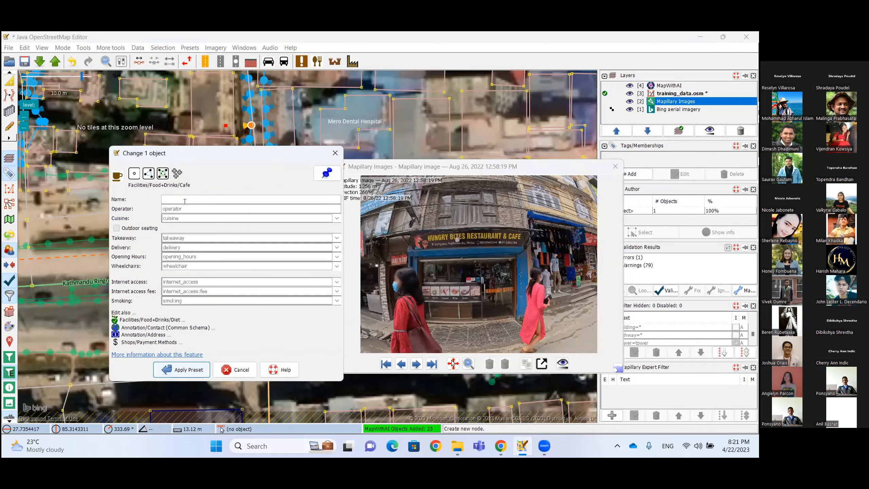
Apply the cafe preset with the name "Hungry Bites Restaurant and Cafe" and enlarge the Tags/Memberships area to show the node's tags.
type("Hungry")
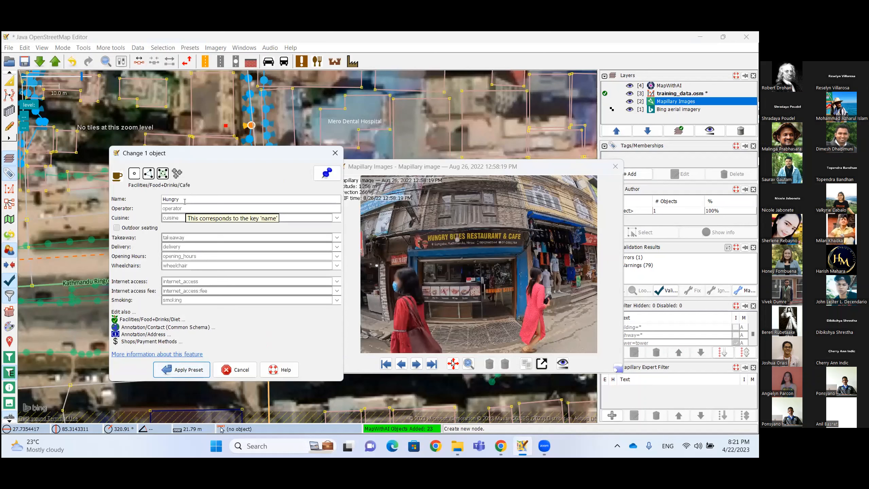
type(" Bites Rest")
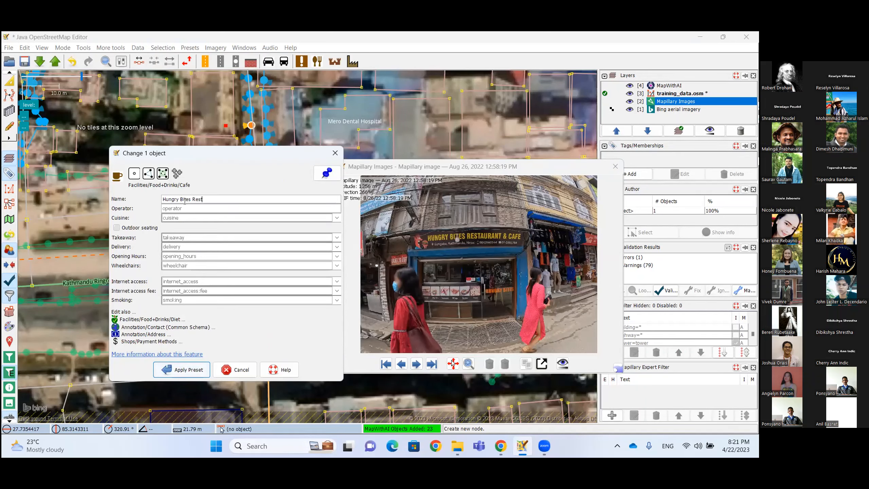
type("aurant and Cafe")
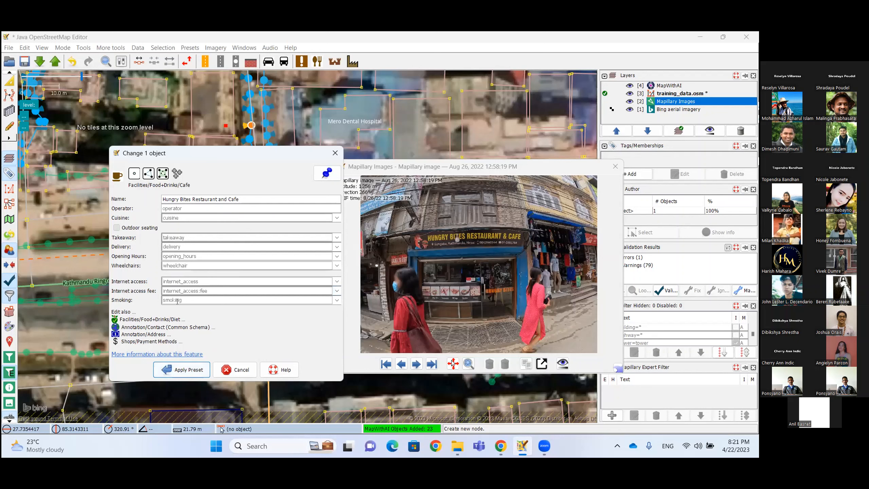
left_click(182, 370)
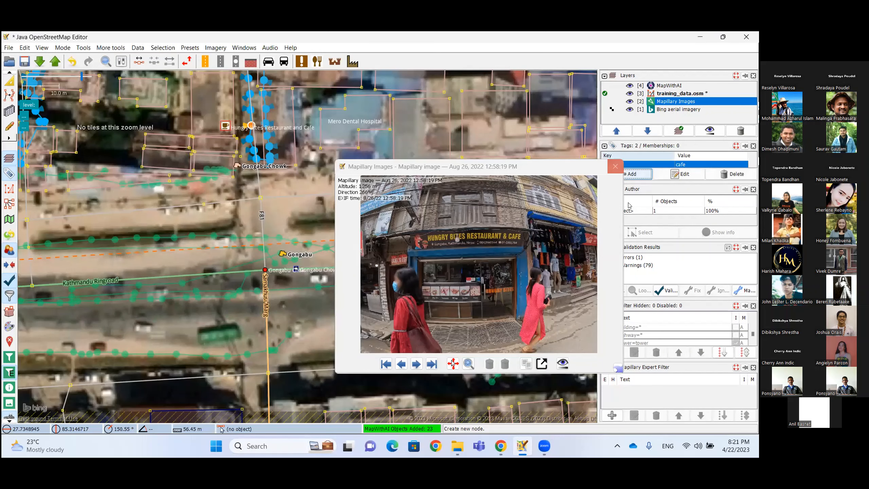
left_click_drag(662, 184, 662, 207)
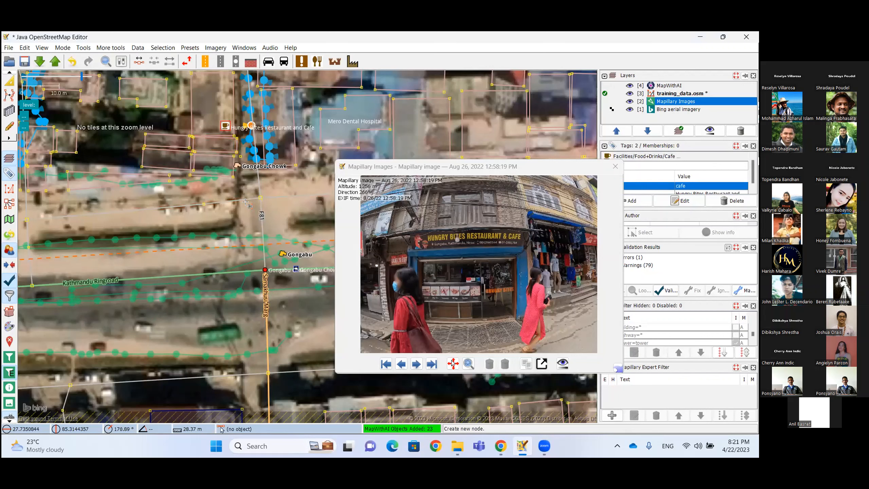
scroll(241, 187, "down", 3)
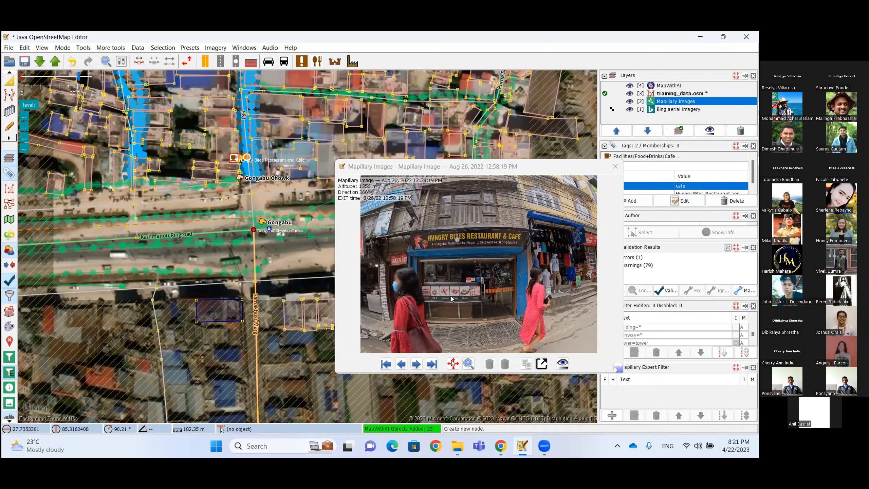
Switch to the JOSM Plugins slides in Chrome and present the Mapillary slide full screen.
left_click(500, 445)
left_click(616, 82)
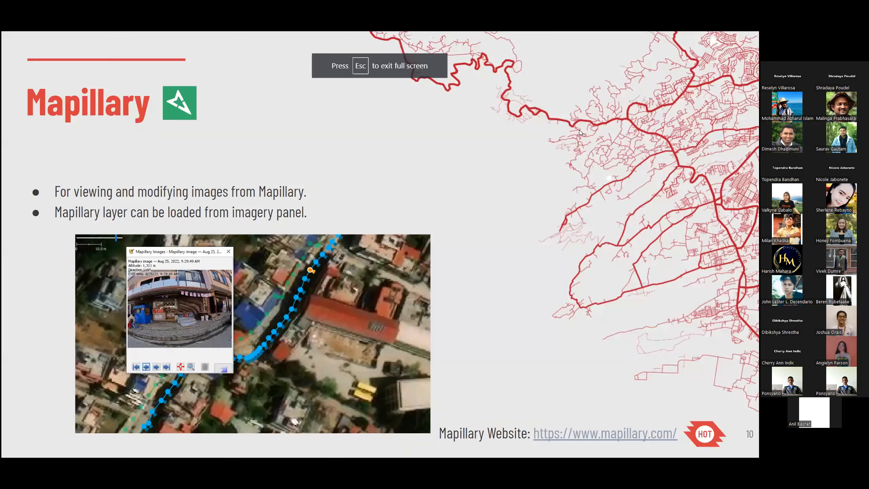
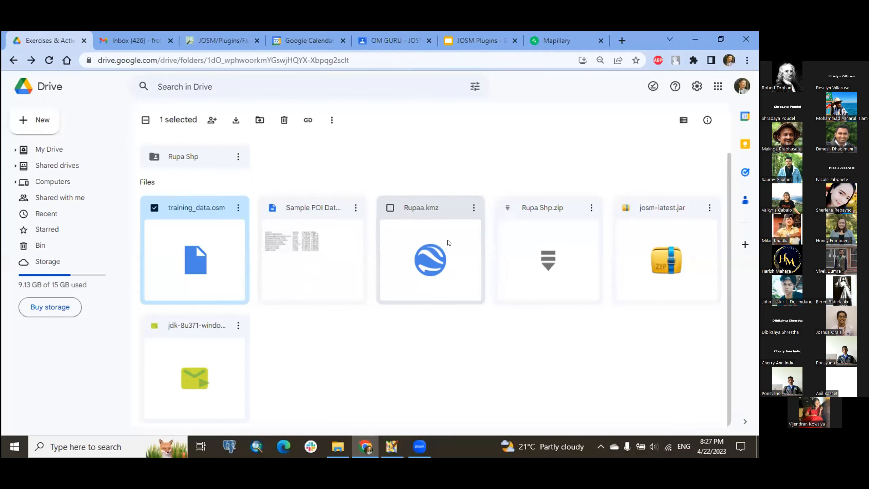
Load Rupaa.kmz from the JOSM Plugins folder in File Explorer into JOSM as a data layer.
left_click(392, 445)
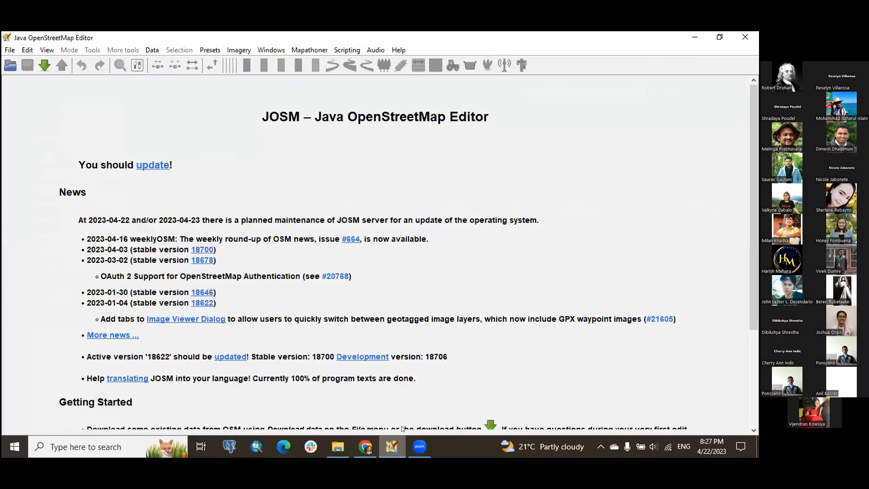
left_click(331, 445)
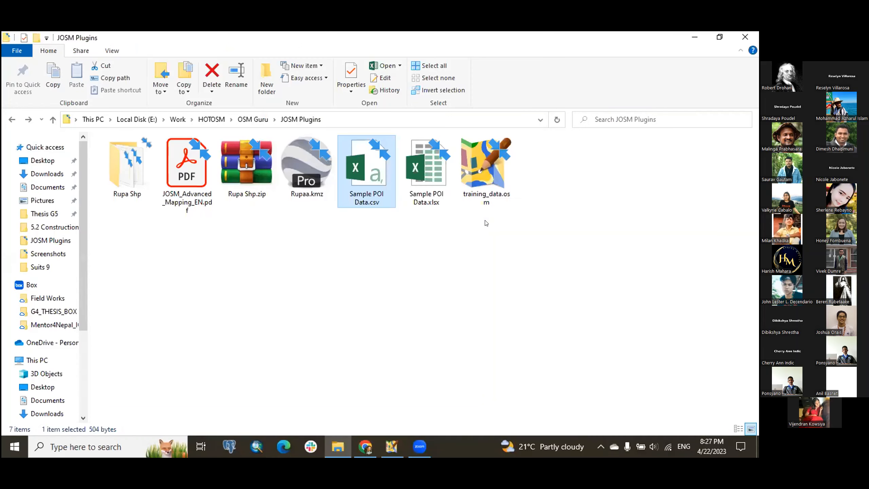
left_click(308, 192)
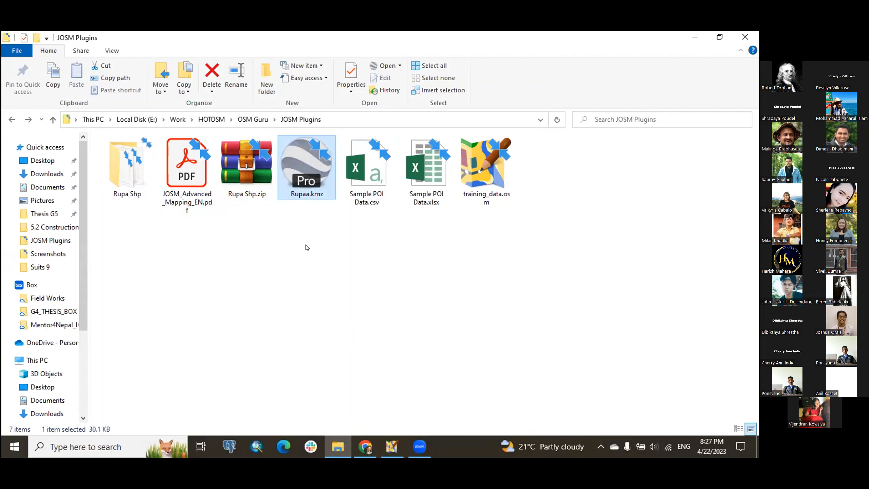
key("alt+Tab")
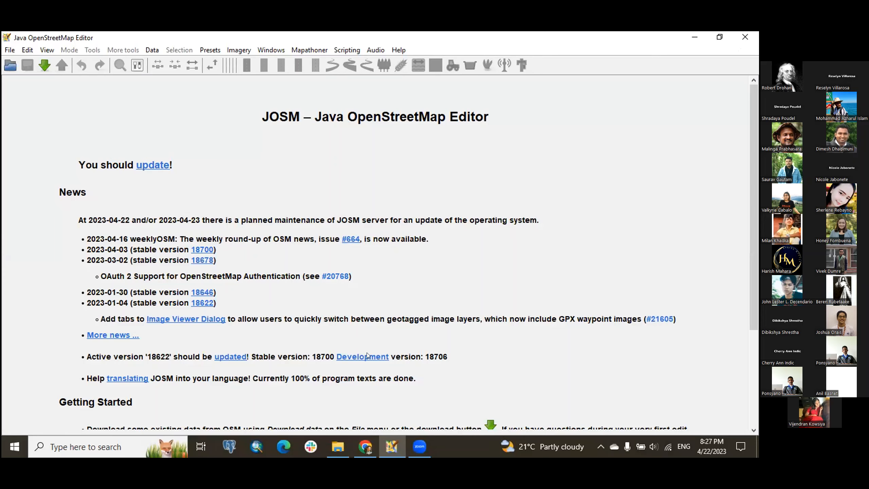
left_click(339, 446)
left_click_drag(307, 164, 421, 283)
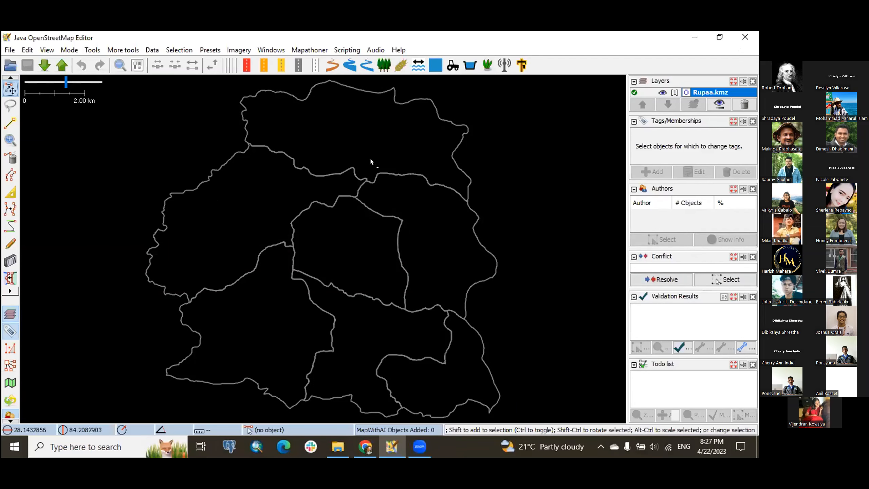
Select a boundary of the Rupaa.kmz layer and add Maxar Premium Imagery as the background.
scroll(406, 190, "down", 3)
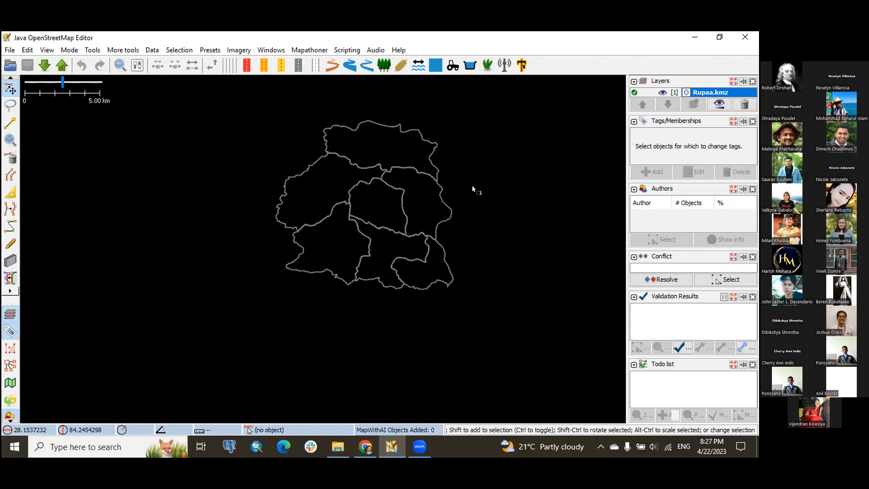
left_click(436, 178)
left_click(397, 162)
left_click(238, 50)
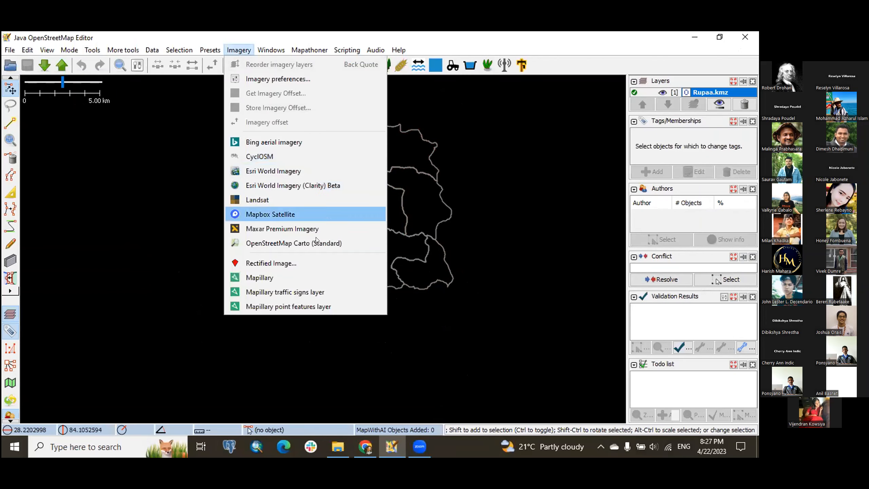
left_click(316, 230)
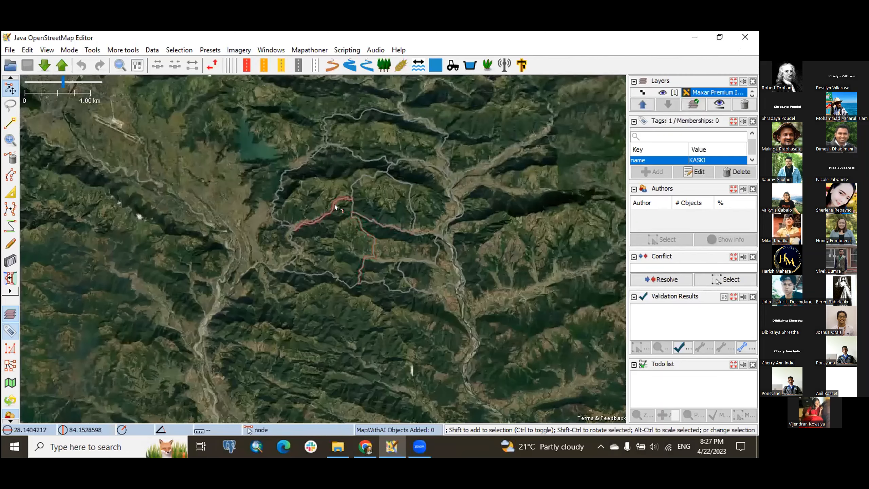
Clear the boundary selection and delete the Rupaa.kmz layer, keeping the Maxar imagery.
left_click(277, 187)
scroll(283, 196, "up", 1)
left_click(344, 218)
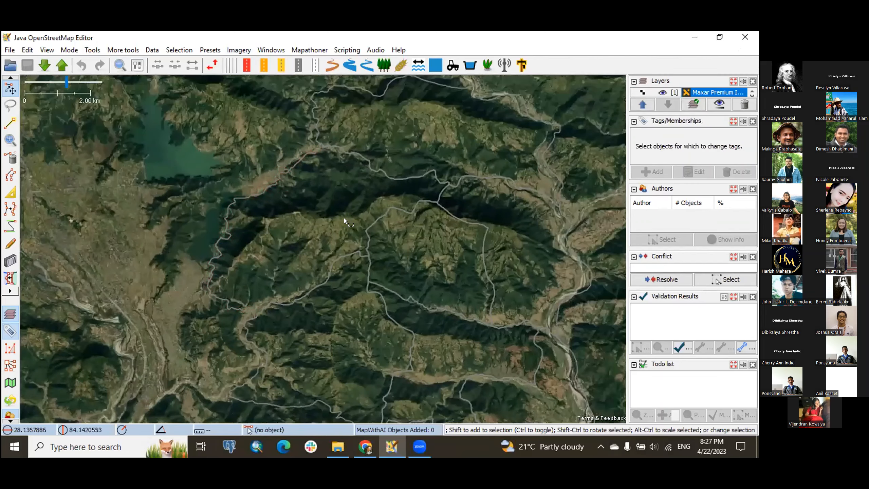
scroll(696, 91, "down", 1)
right_click(696, 90)
left_click(675, 139)
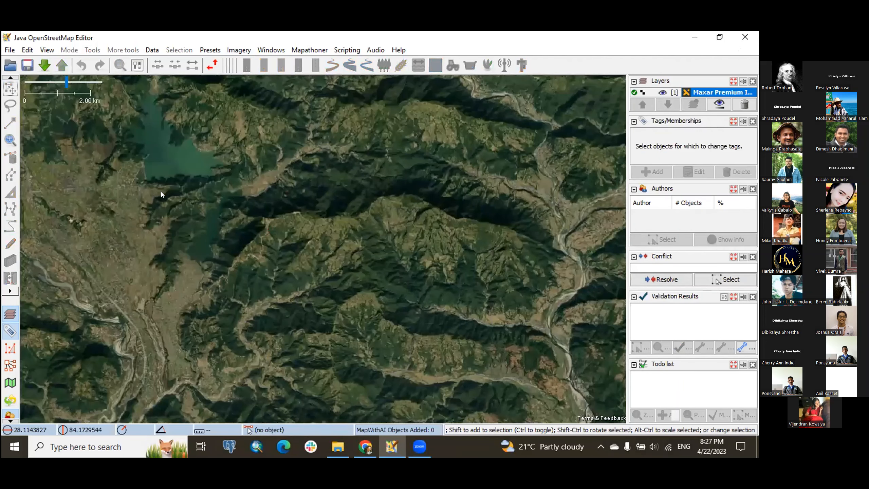
Load Rupa.shp from the Rupa Shp folder in File Explorer into JOSM as a data layer.
key("alt+Tab")
double_click(137, 185)
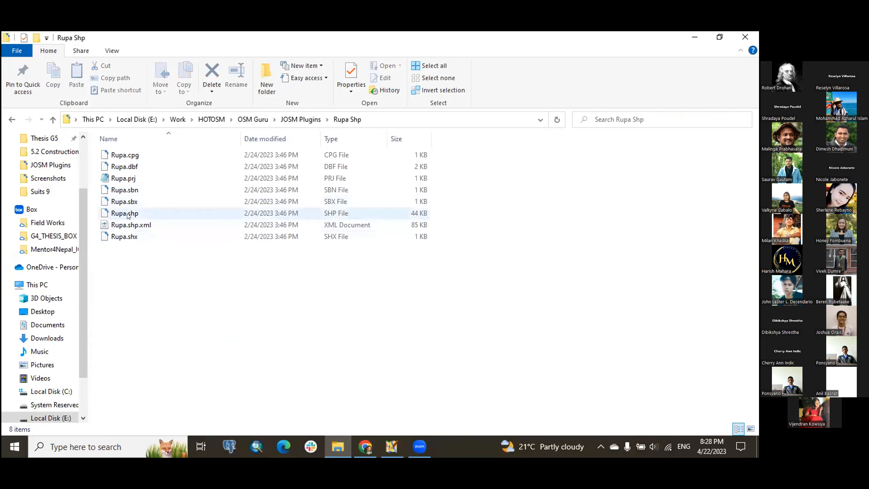
left_click(139, 217)
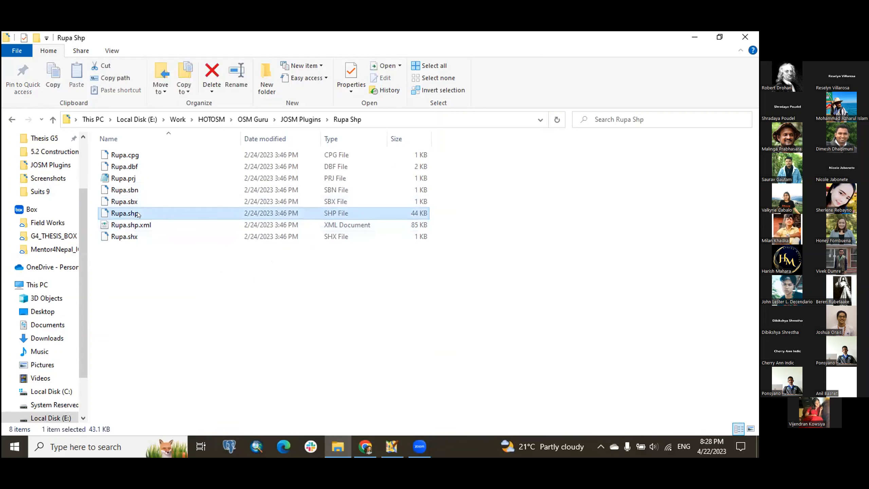
left_click_drag(138, 214, 394, 426)
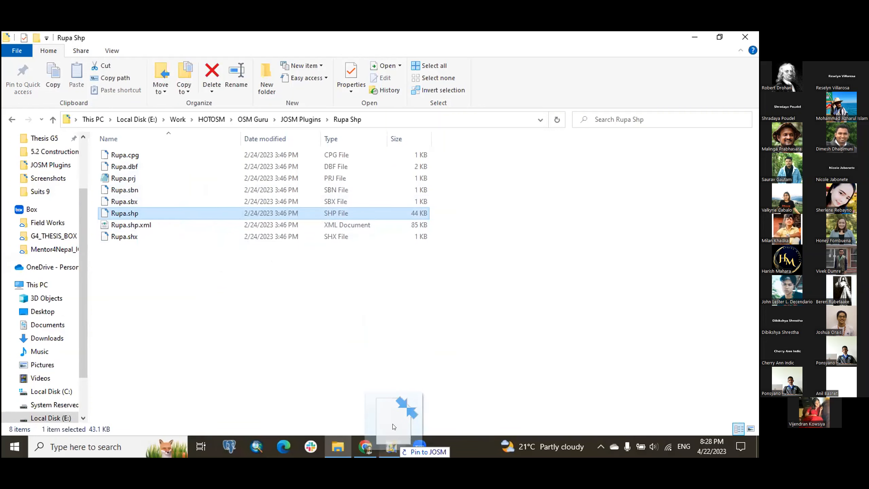
left_click_drag(378, 279, 376, 276)
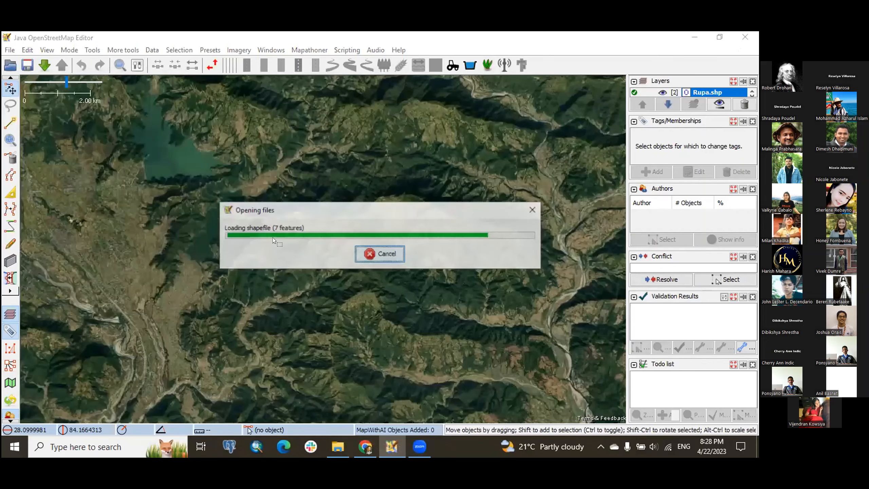
Select the western boundary polygon of the Rupa.shp layer and examine its tags.
scroll(245, 240, "up", 2)
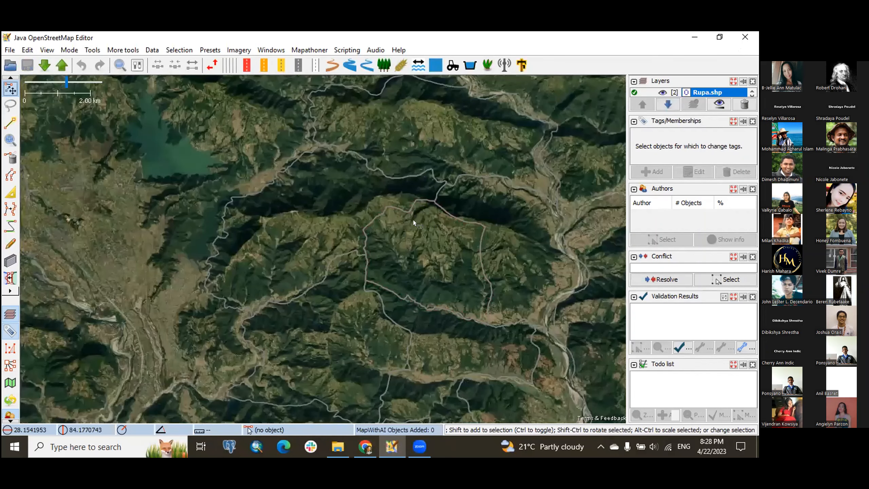
left_click(368, 155)
left_click(371, 137)
left_click_drag(371, 136, 371, 161)
left_click(360, 178)
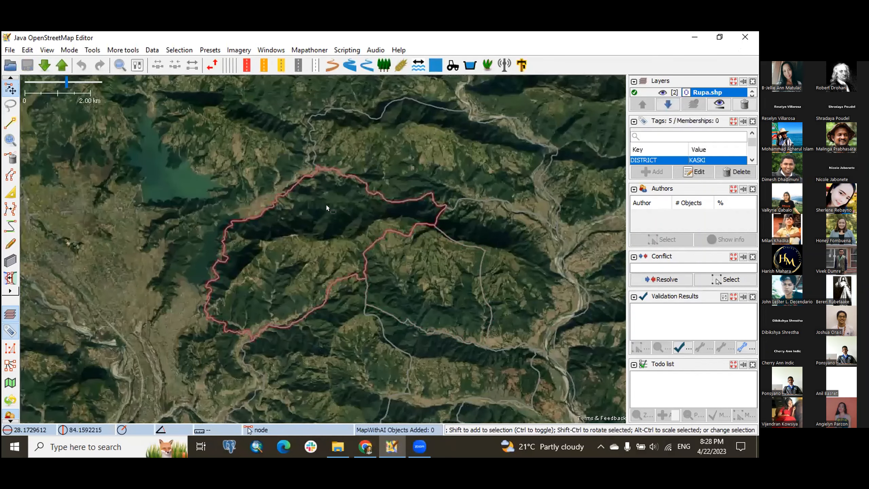
Deselect the boundary polygon and delete the Rupa.shp layer.
left_click(324, 211)
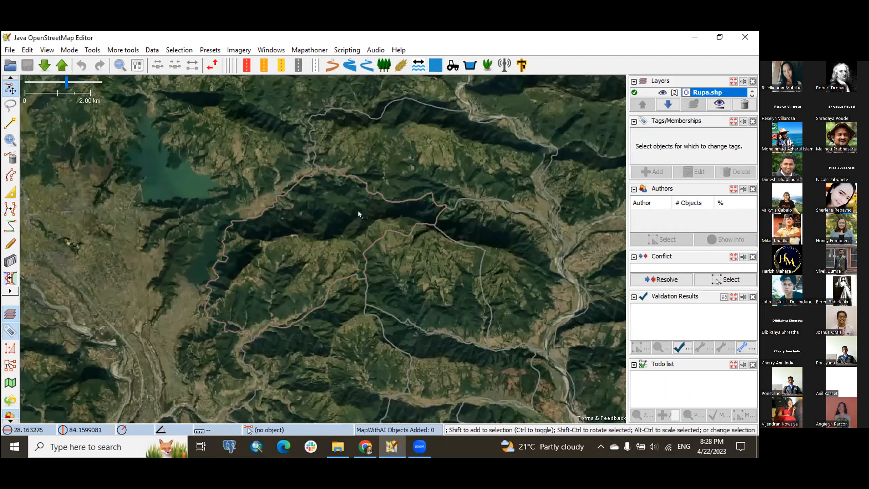
left_click_drag(340, 218, 318, 205)
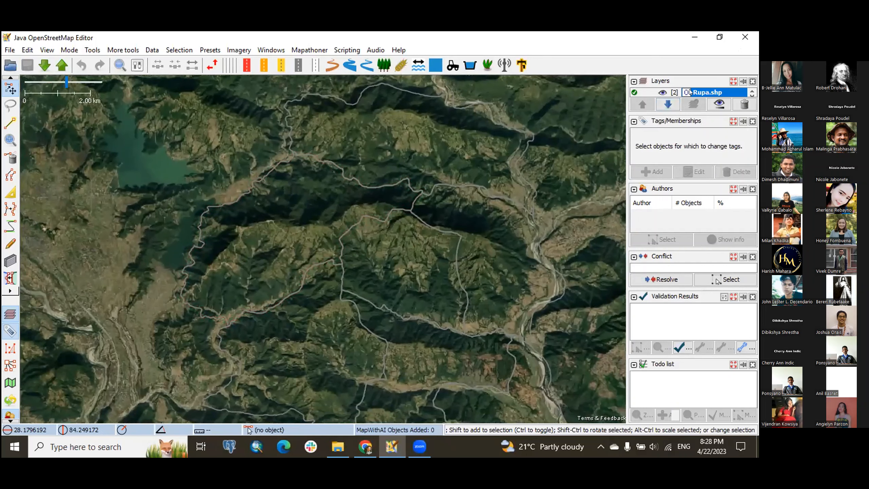
right_click(691, 92)
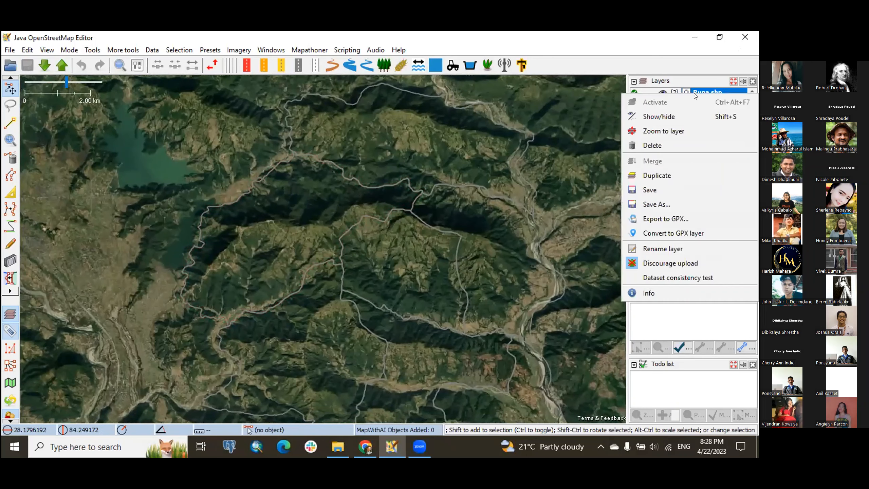
left_click(669, 141)
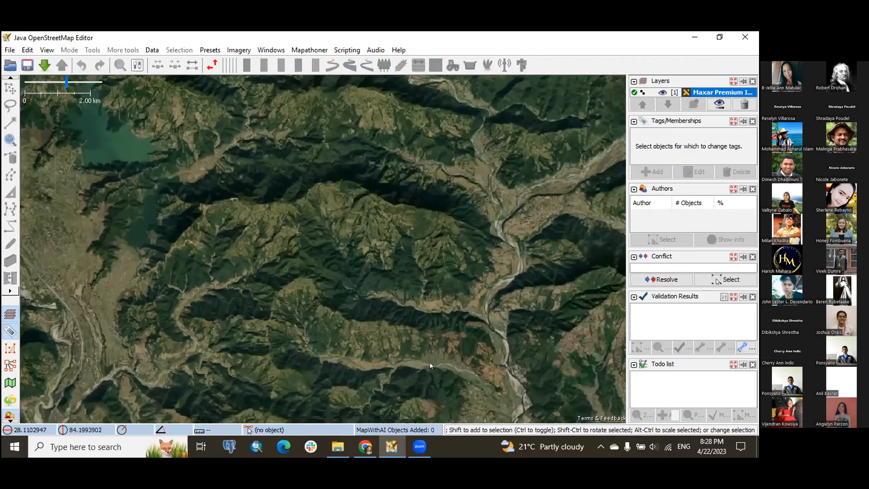
Open Sample POI Data.csv from the JOSM Plugins folder in Excel, dismiss the activation wizard and fit the name:en column to its contents.
left_click(334, 452)
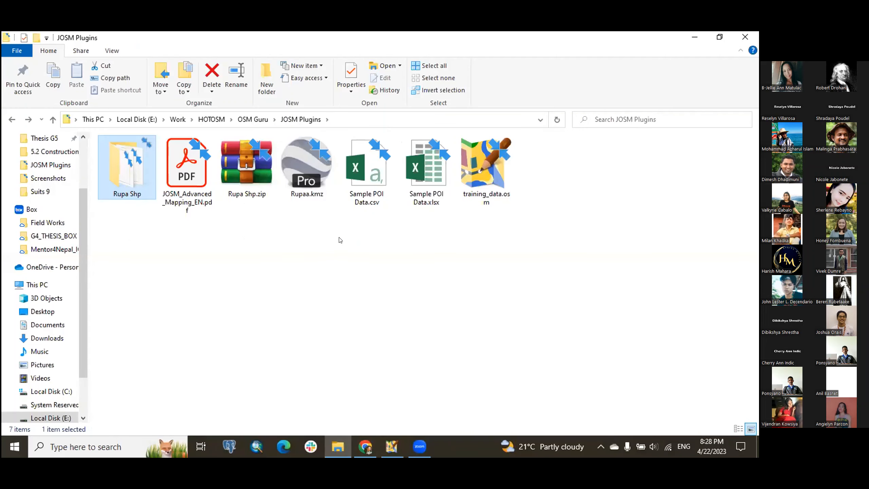
left_click(366, 198)
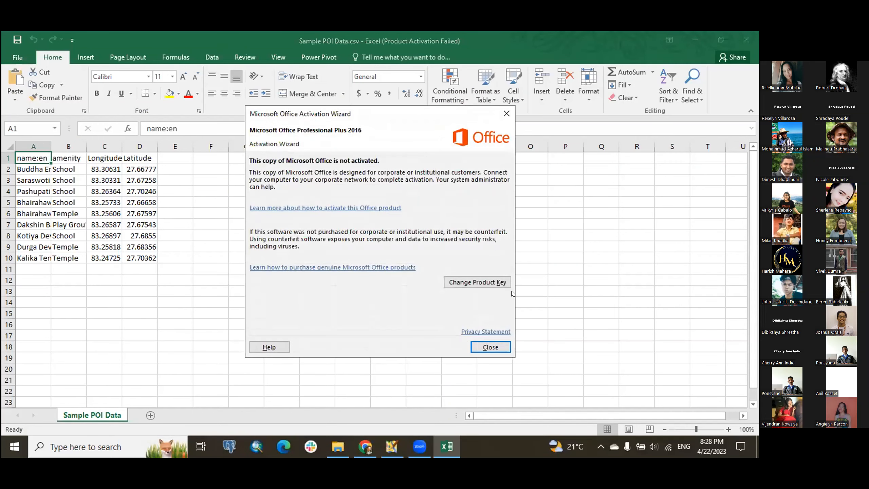
left_click(491, 347)
double_click(52, 146)
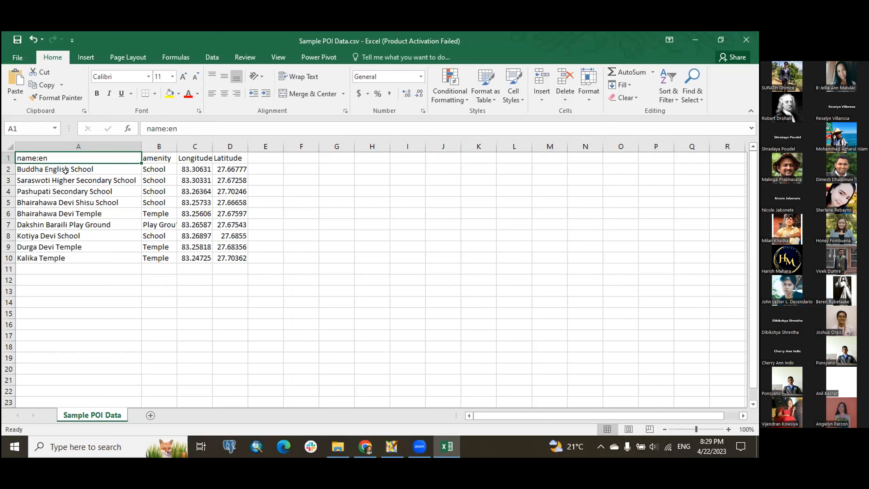
Review the header and first rows of Sample POI Data.csv, and close the workbook without saving the changes.
key("Down")
key("Down")
key("Up")
key("Up")
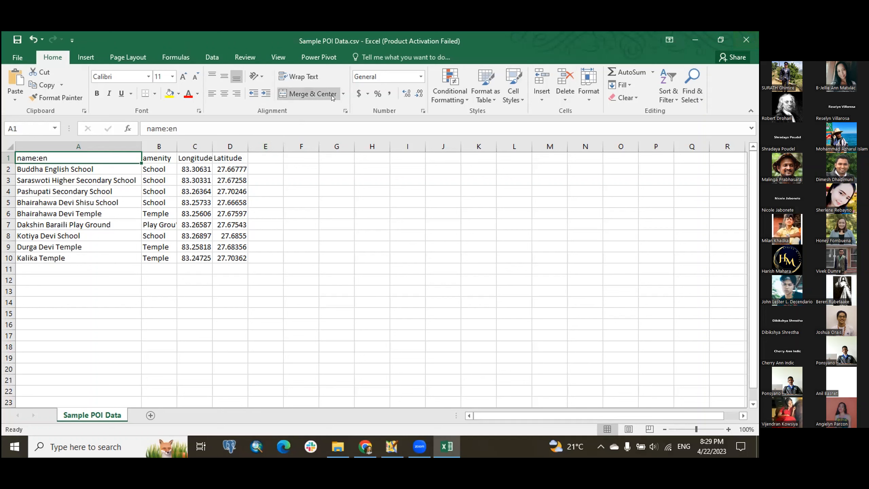
left_click(747, 39)
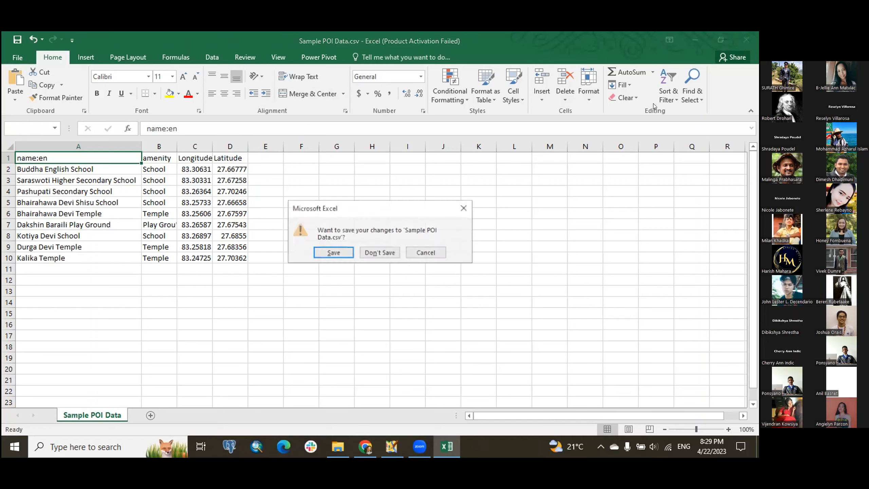
left_click(380, 252)
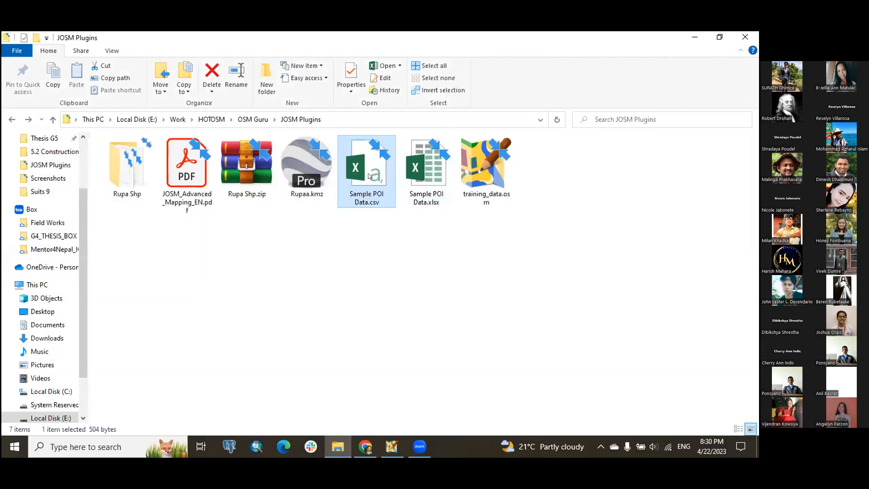
Load Sample POI Data.csv from File Explorer into JOSM and try UTM zone 44 as its projection method.
left_click_drag(369, 173, 387, 285)
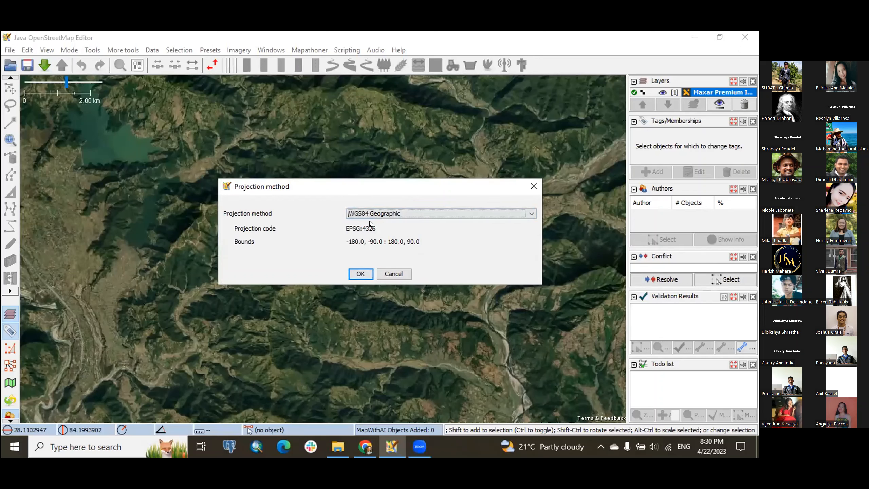
left_click(404, 214)
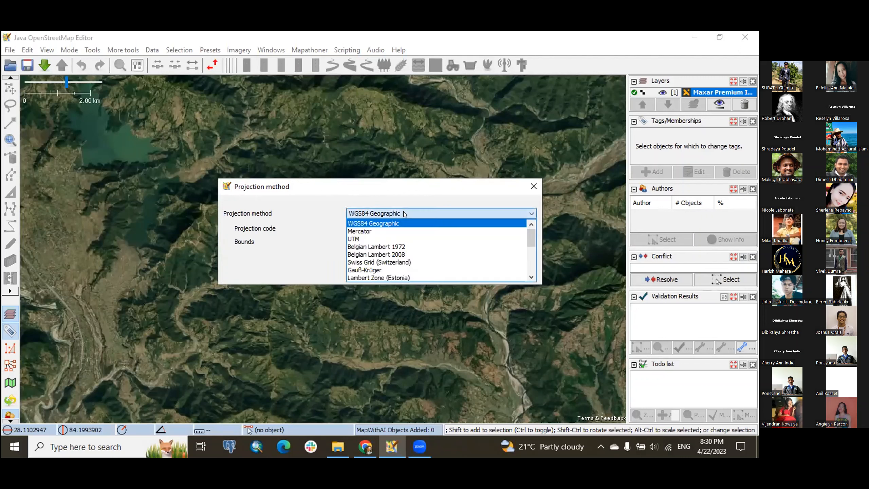
left_click(412, 239)
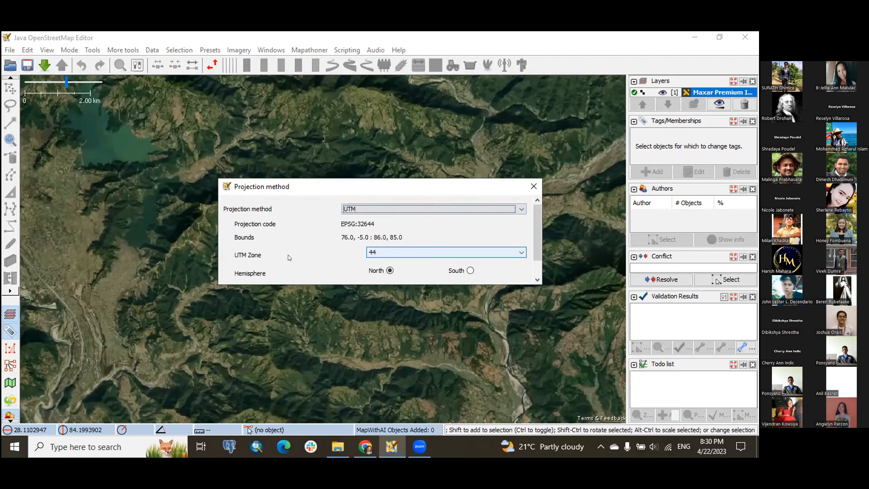
left_click(384, 251)
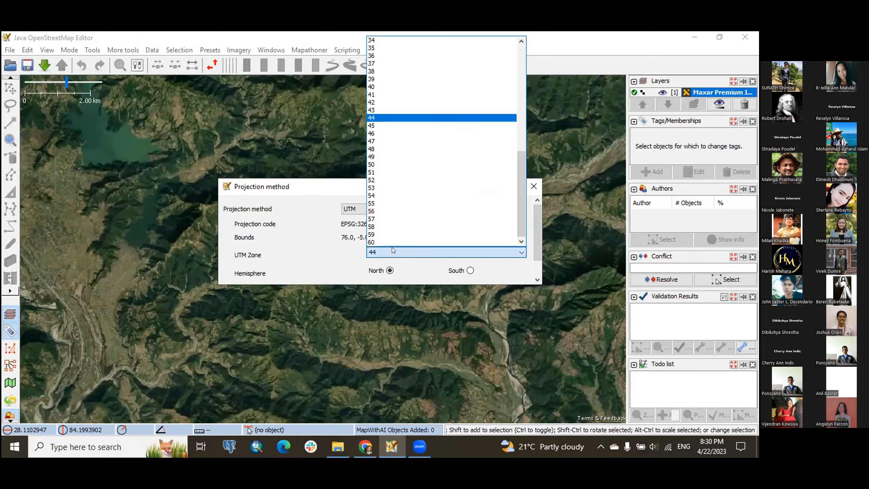
left_click(371, 118)
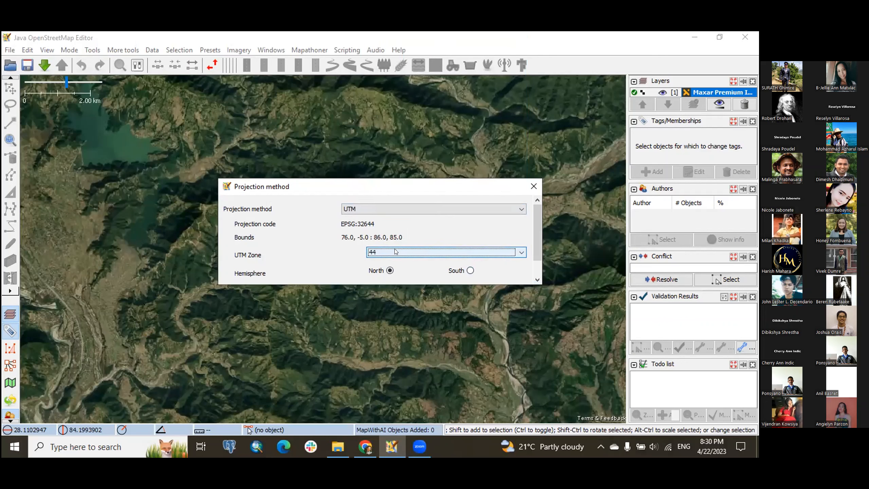
Set the projection method to WGS84 Geographic and import the CSV data.
left_click(396, 209)
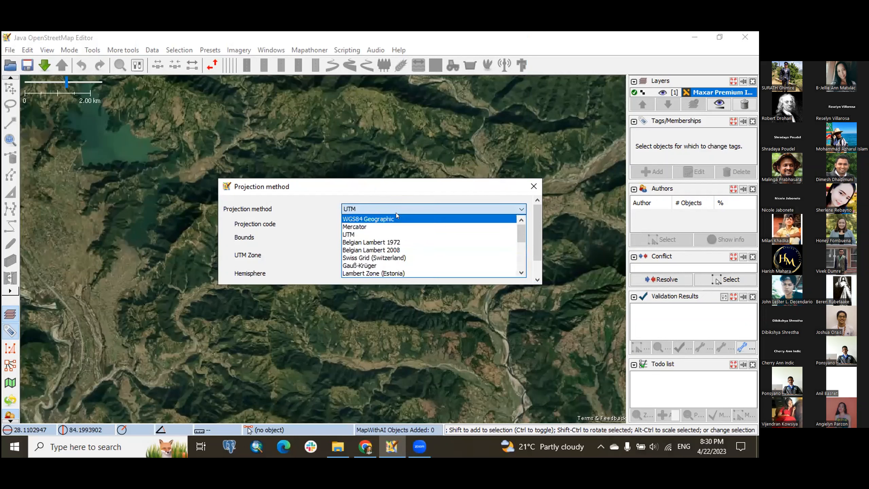
left_click(396, 215)
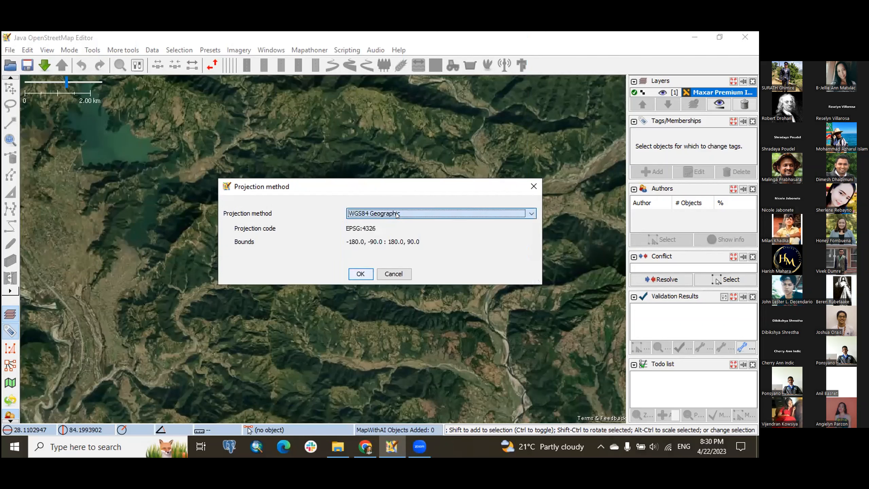
left_click(360, 274)
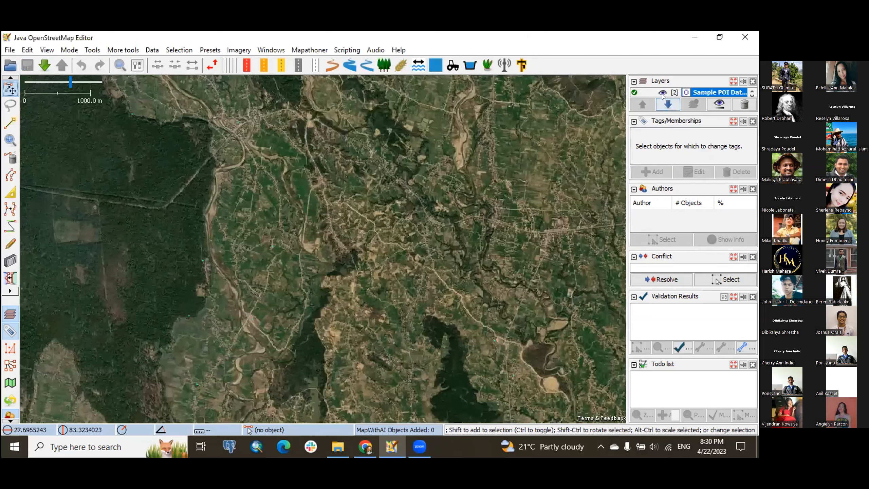
Hide the Maxar imagery layer and view the imported POI points on the empty background.
scroll(667, 93, "down", 1)
left_click(663, 93)
left_click_drag(361, 213, 404, 161)
scroll(404, 161, "down", 1)
scroll(403, 159, "down", 1)
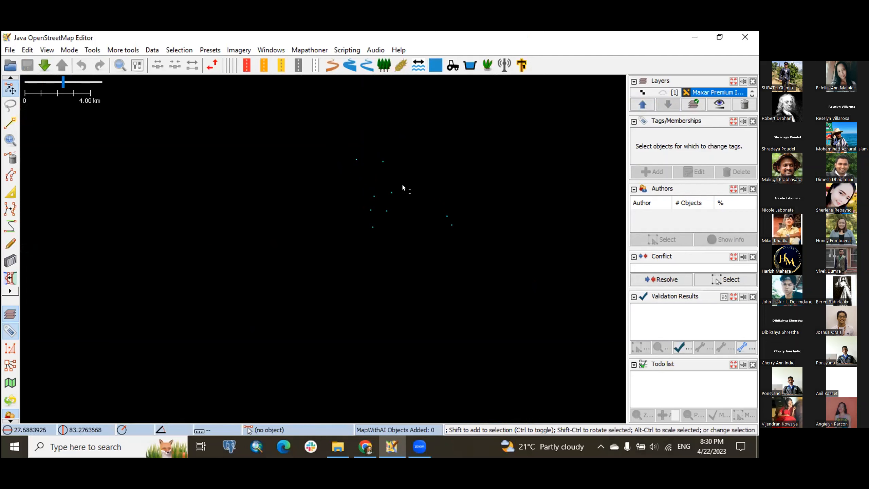
Select several of the imported POI points in turn and examine their amenity and name:en tags.
left_click(357, 159)
scroll(363, 159, "up", 4)
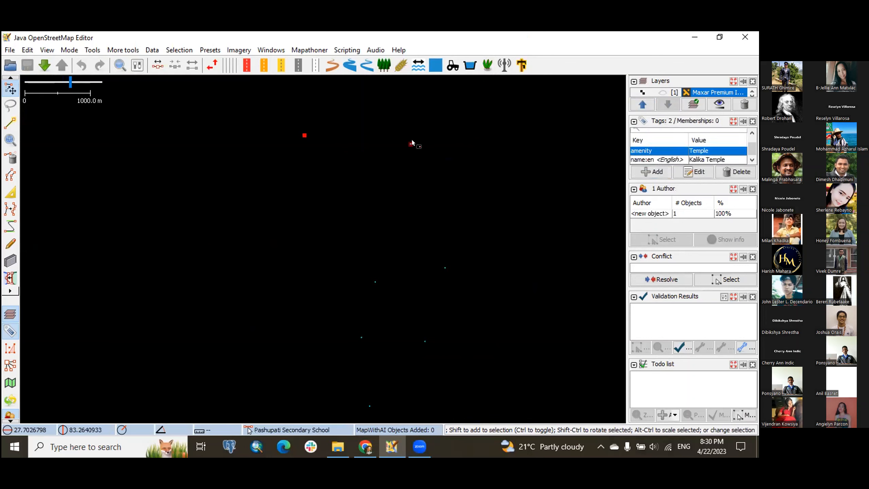
left_click(411, 144)
left_click_drag(450, 181, 450, 134)
left_click(445, 214)
left_click_drag(482, 227, 489, 168)
left_click(369, 210)
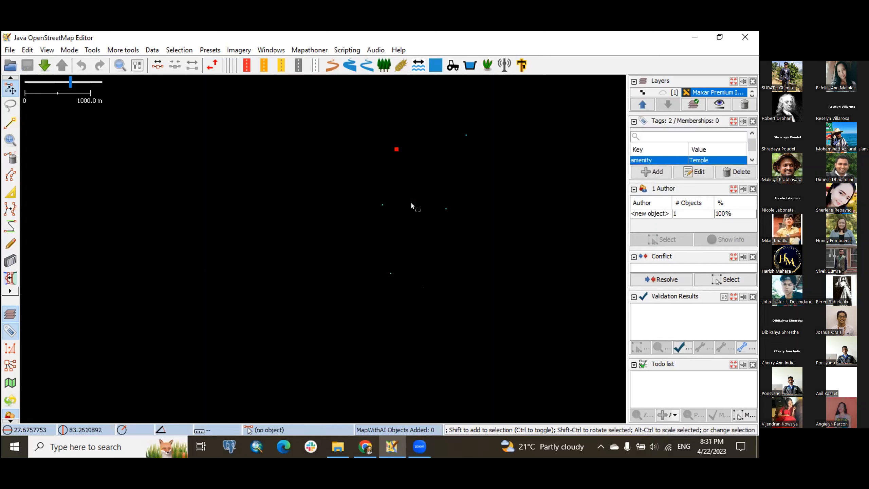
left_click(383, 205)
left_click_drag(422, 235, 425, 196)
left_click_drag(484, 153, 472, 234)
scroll(472, 234, "down", 2)
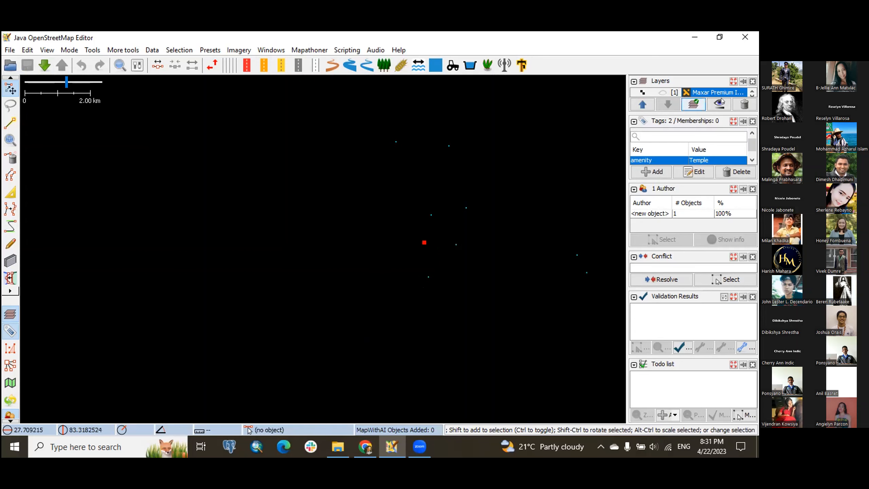
Show the Maxar imagery layer again and locate the Kalika Temple point on it.
left_click(662, 92)
scroll(421, 234, "up", 3)
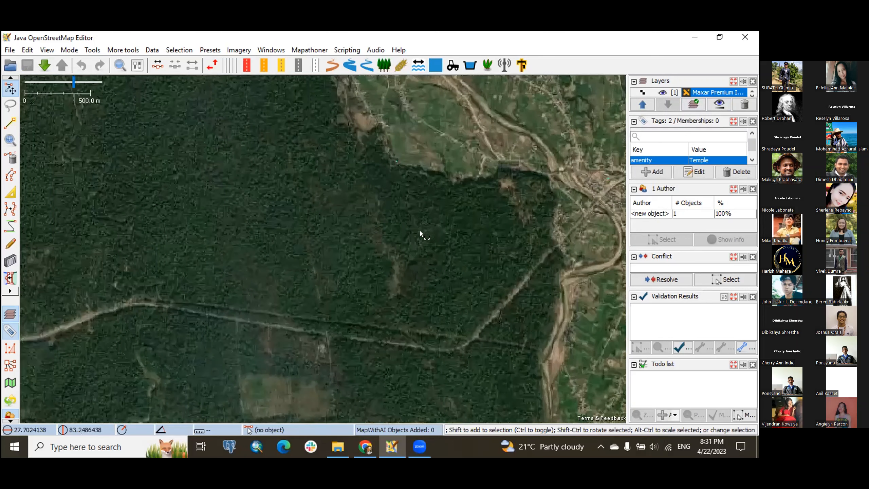
scroll(421, 234, "up", 6)
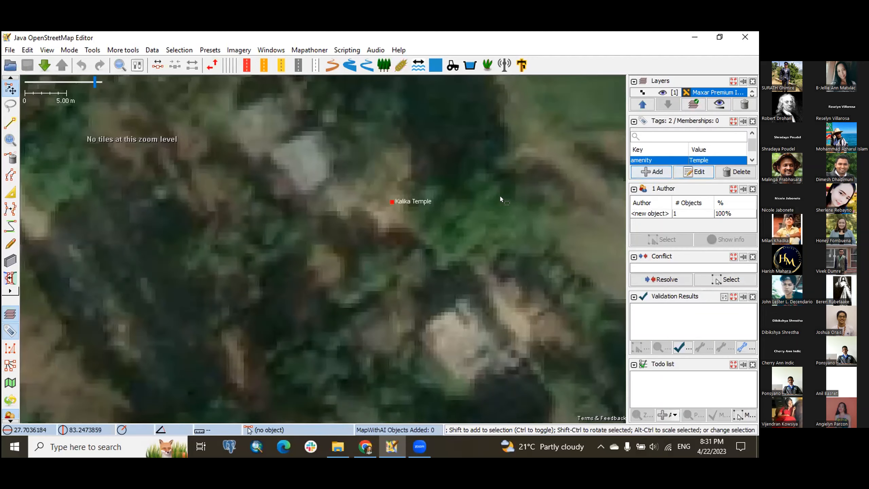
left_click_drag(462, 204, 439, 202)
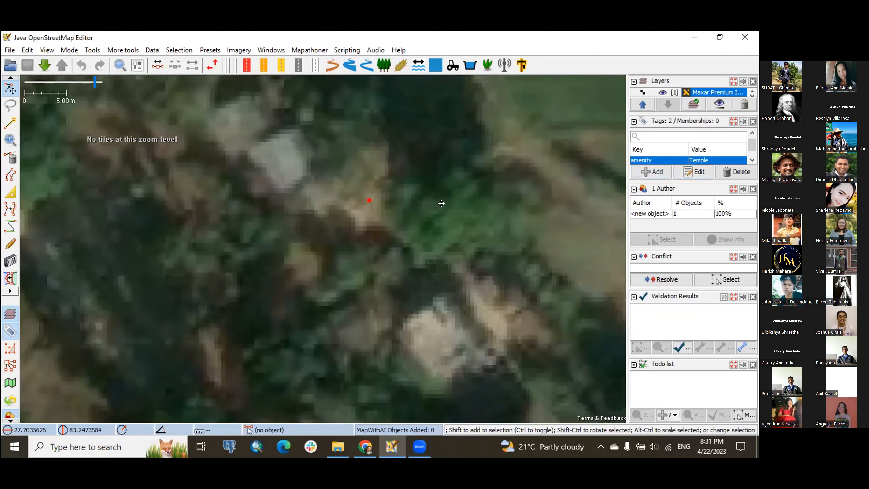
Set the amenity tag of the Kalika Temple point to place_of_worship.
double_click(711, 160)
left_click_drag(344, 294, 288, 147)
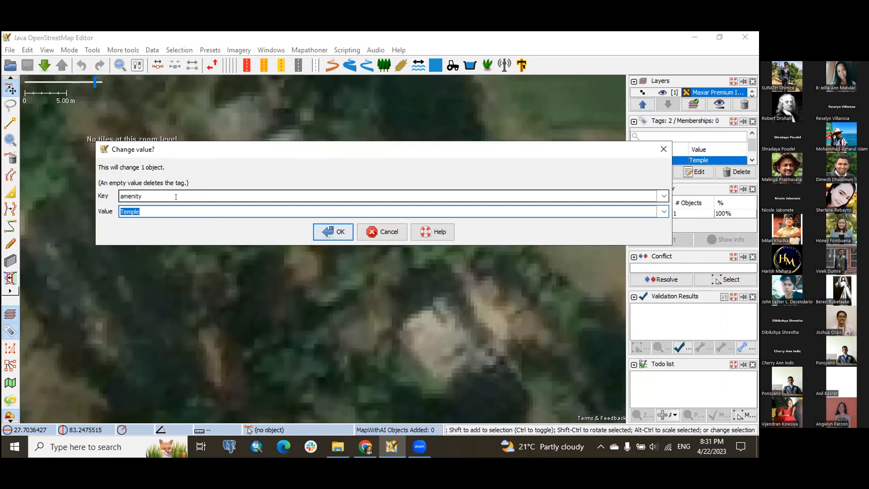
type("pl")
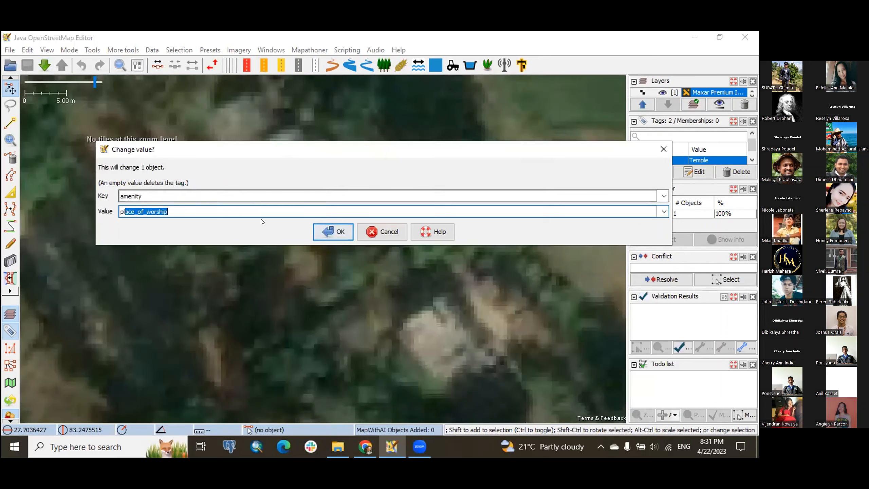
left_click(333, 228)
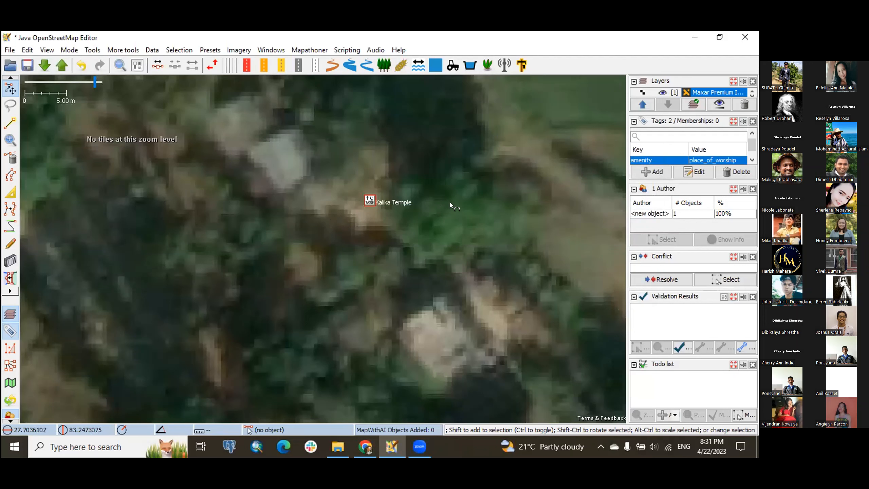
Add the tag religion=hindu to the Kalika Temple point.
scroll(654, 154, "down", 1)
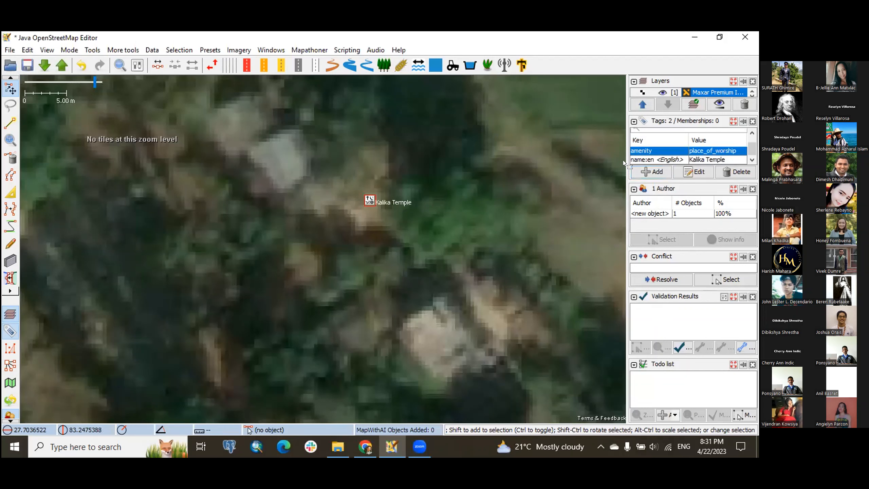
left_click(645, 171)
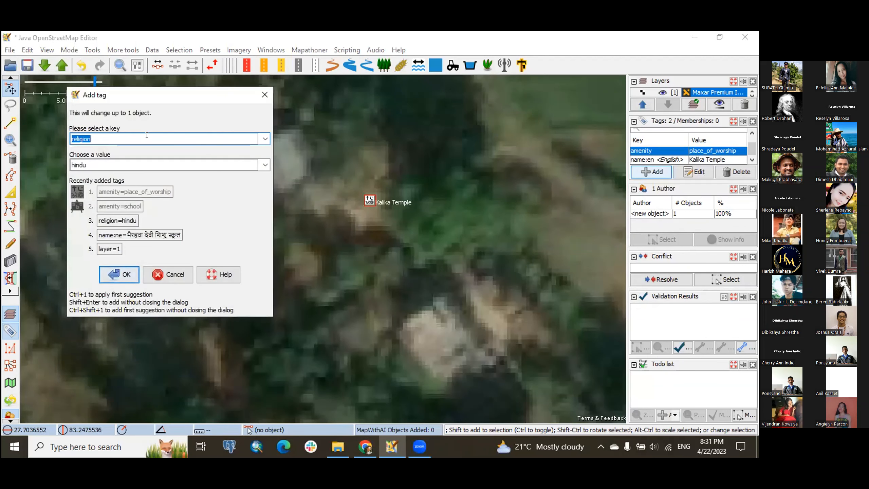
left_click(89, 161)
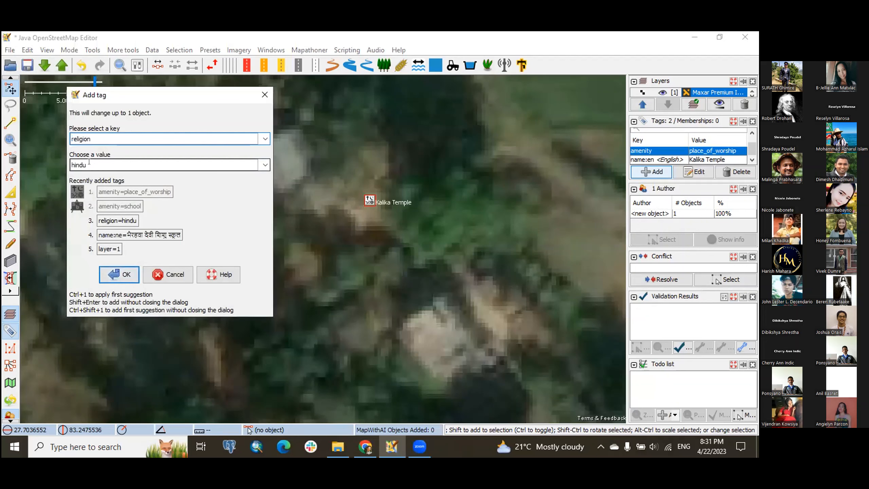
left_click(119, 275)
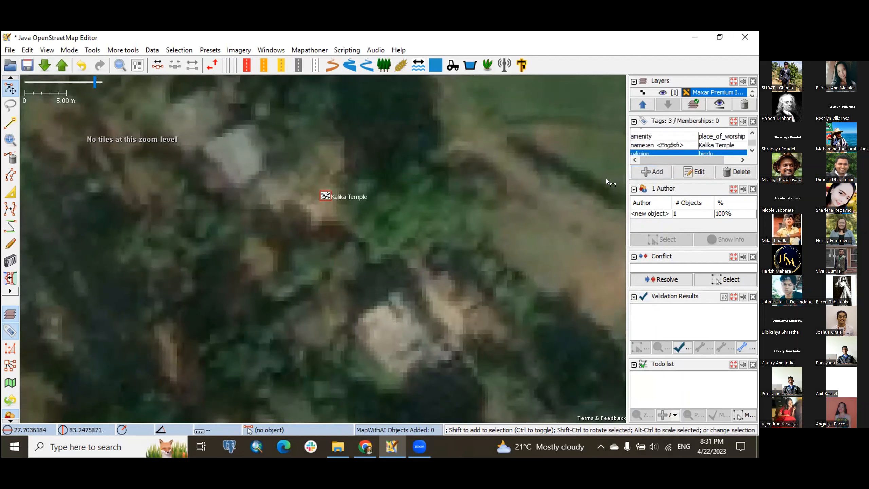
Locate and select the Kotiya Devi School point, and set its amenity tag to lowercase school.
left_click_drag(330, 206, 273, 211)
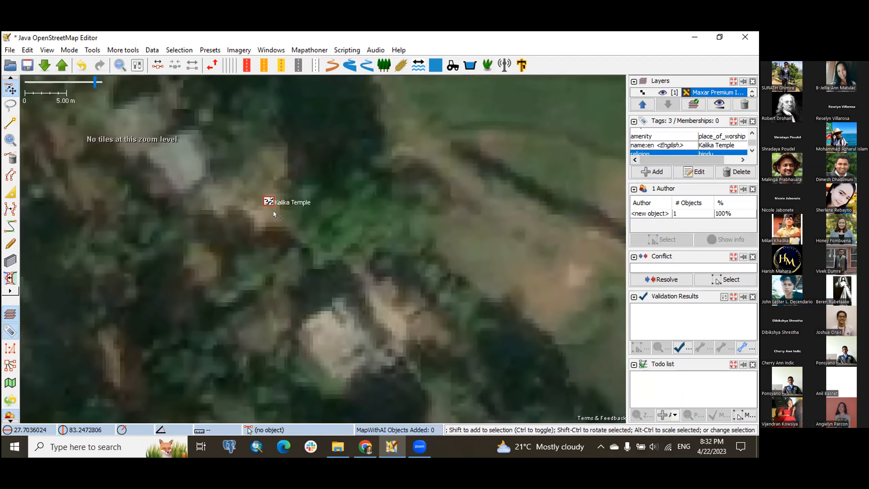
scroll(273, 211, "down", 3)
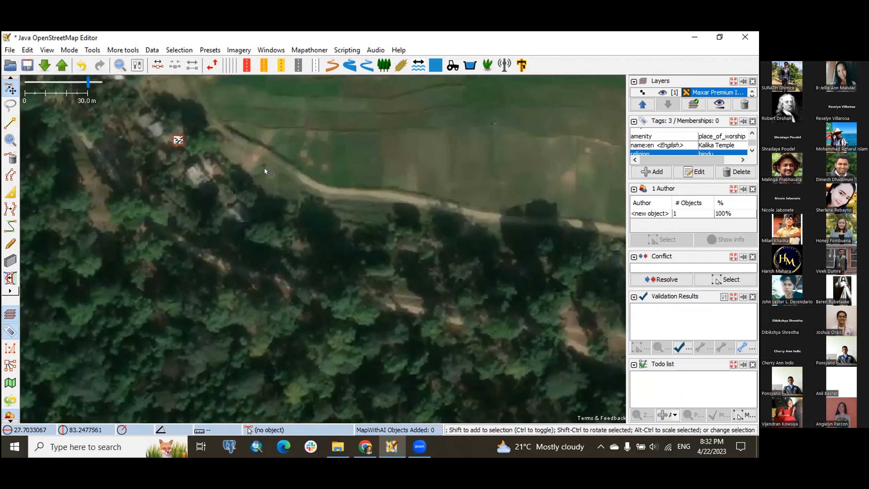
scroll(341, 176, "down", 2)
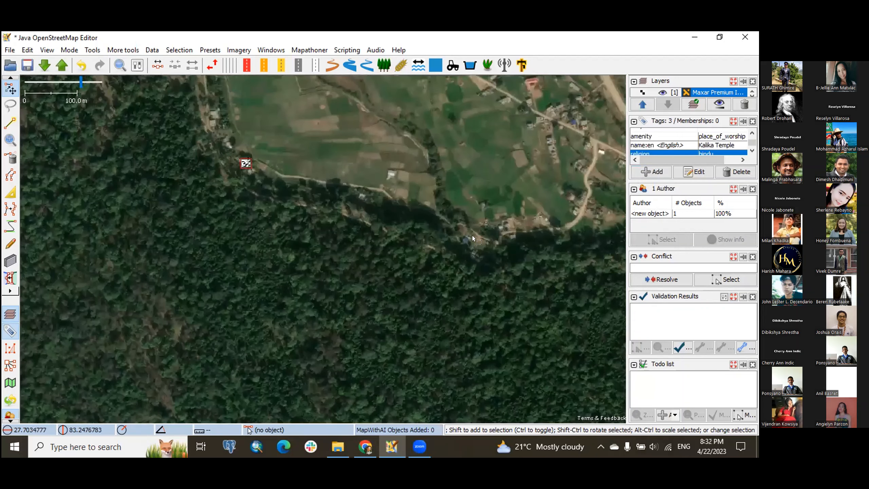
scroll(413, 175, "down", 3)
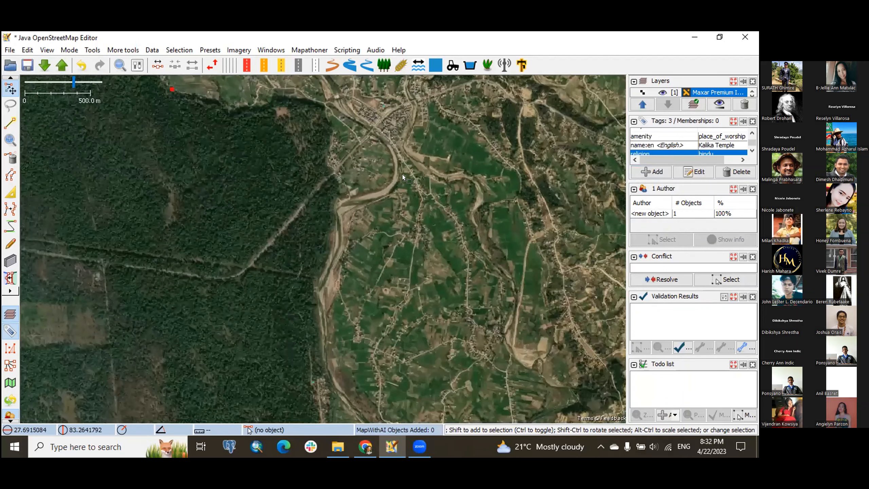
key("ctrl+Down")
key("ctrl+Down")
key("ctrl+Down")
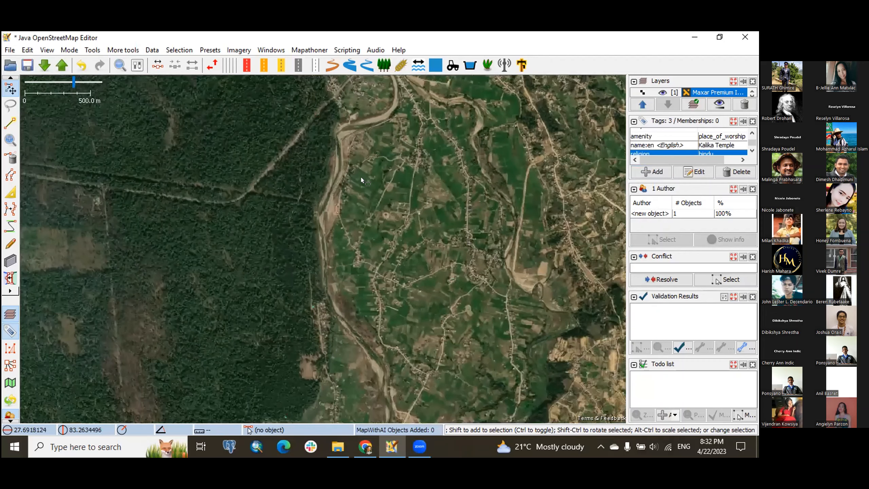
scroll(363, 176, "down", 3)
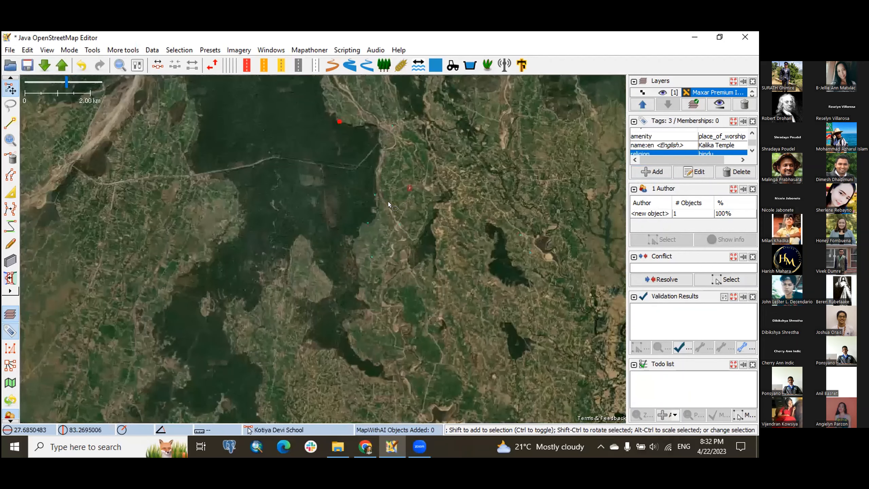
scroll(388, 201, "up", 10)
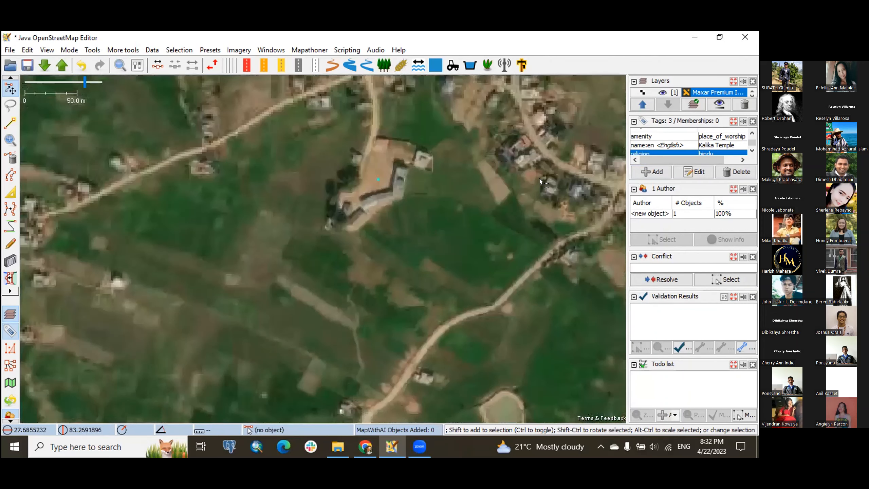
scroll(381, 172, "up", 4)
left_click(371, 199)
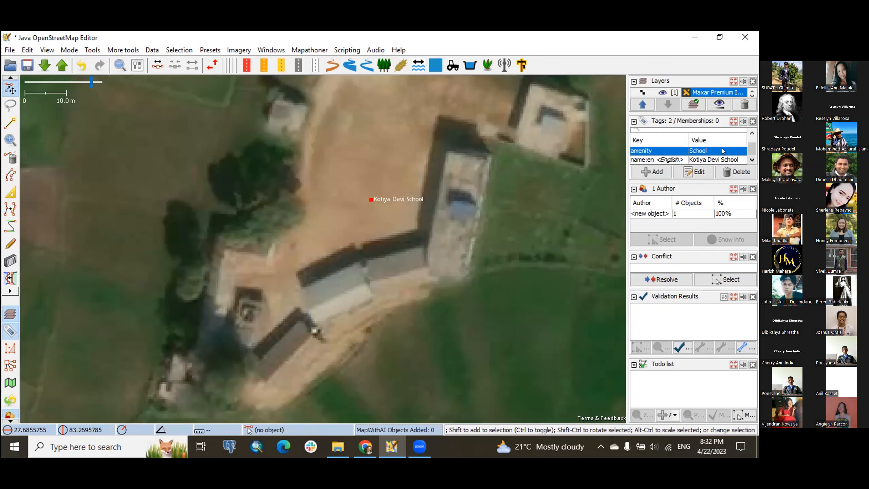
double_click(704, 152)
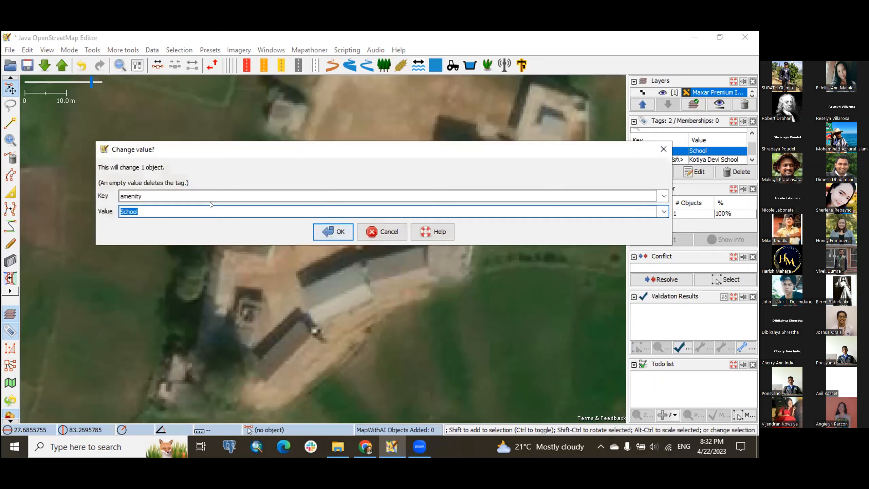
type("s")
key("Return")
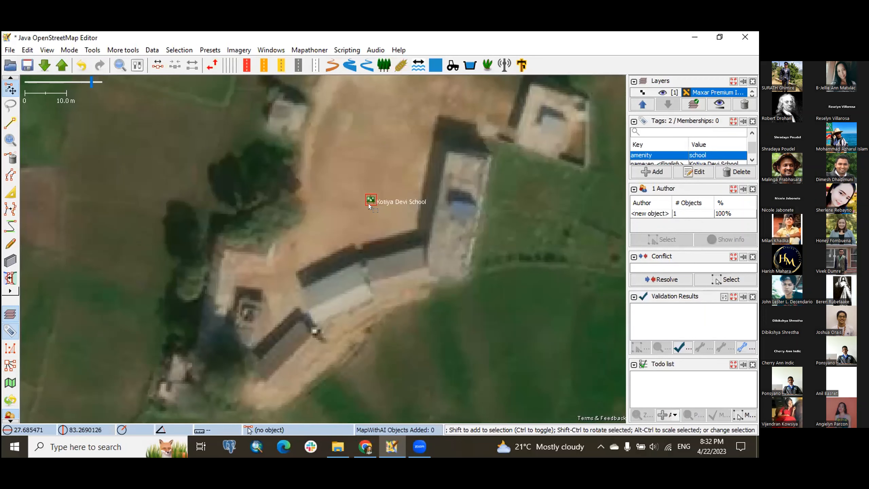
Locate and select the Durga Devi Temple point, set its amenity tag to place_of_worship, and add the tag religion=hindu.
scroll(447, 201, "down", 8)
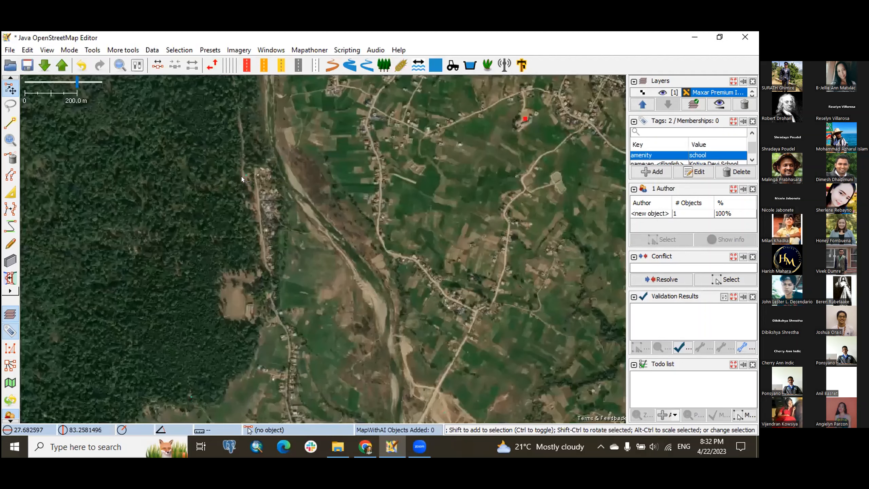
left_click(244, 176)
scroll(291, 188, "up", 8)
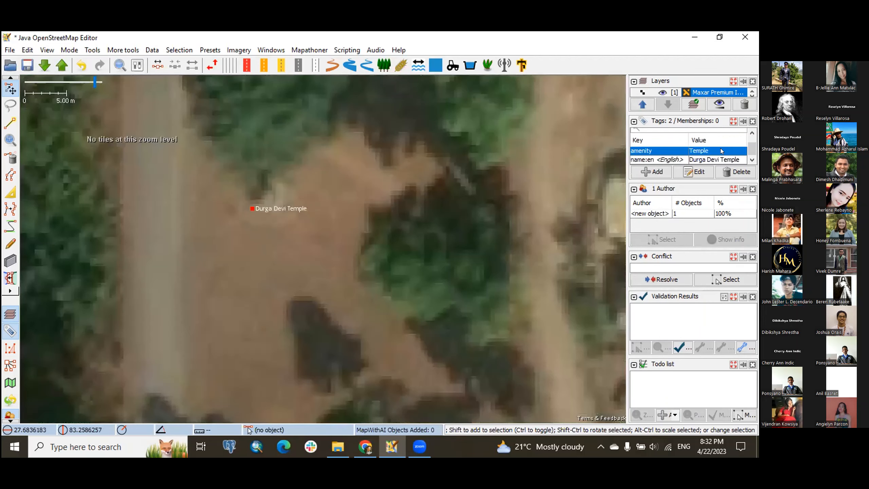
double_click(721, 149)
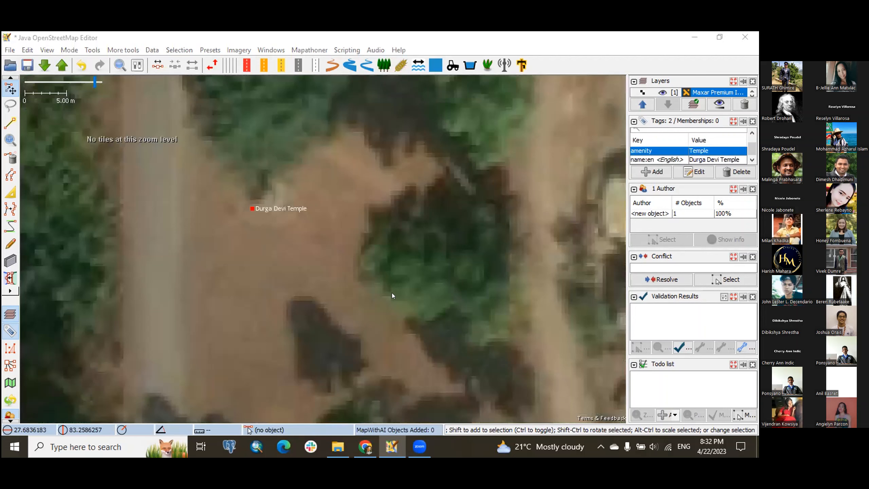
type("place_of_worship")
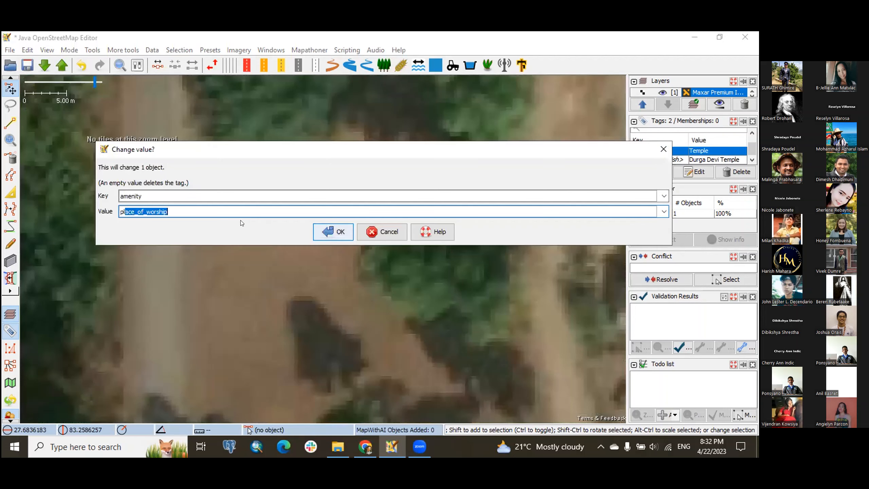
left_click(318, 231)
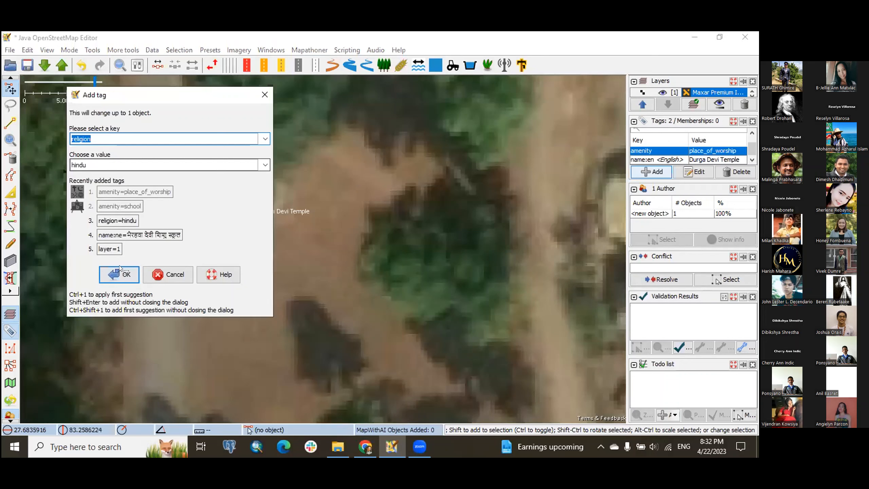
left_click(123, 272)
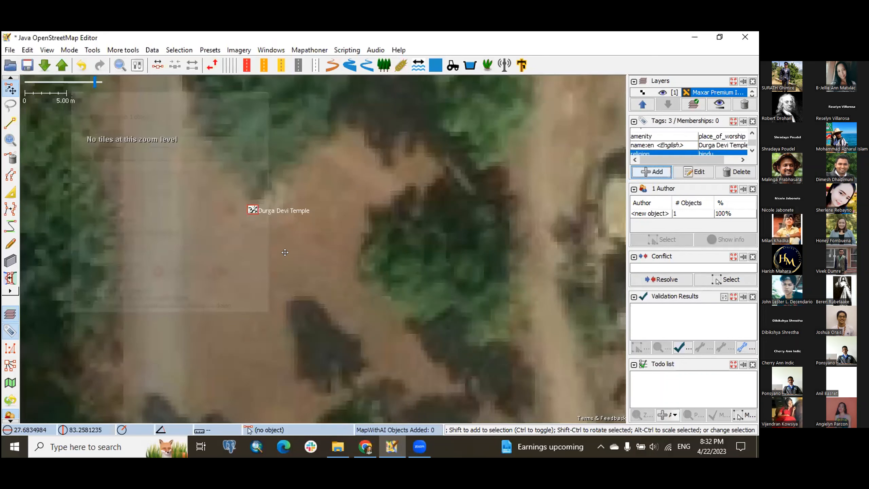
Examine the surroundings of the Durga Devi Temple point and the wider area on the Maxar imagery.
left_click_drag(286, 257, 308, 237)
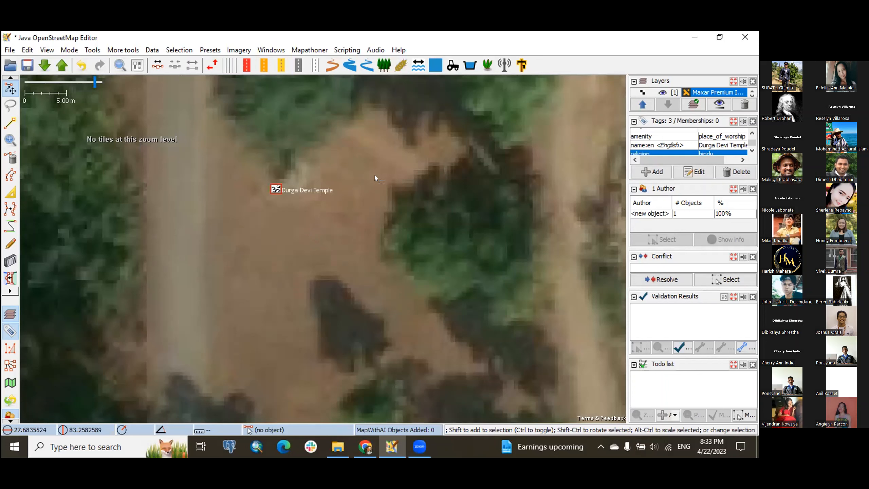
scroll(378, 202, "down", 2)
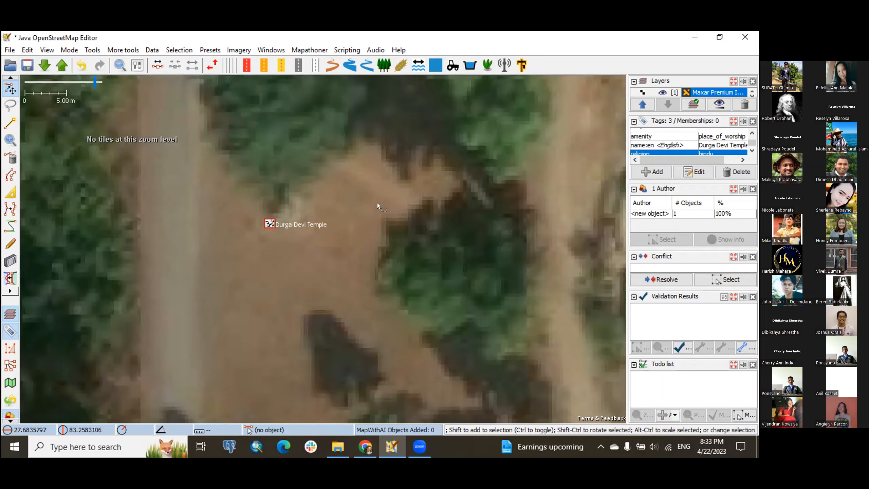
scroll(377, 202, "down", 2)
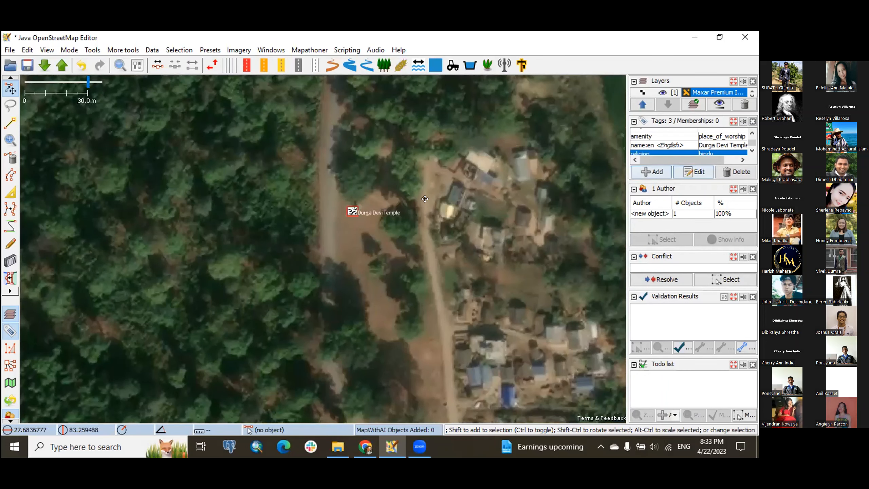
scroll(352, 183, "down", 2)
scroll(361, 192, "down", 2)
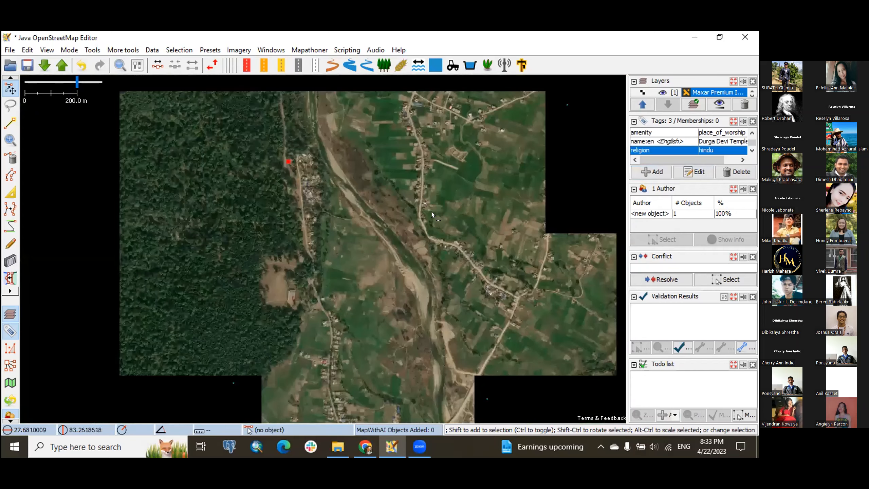
scroll(410, 184, "down", 2)
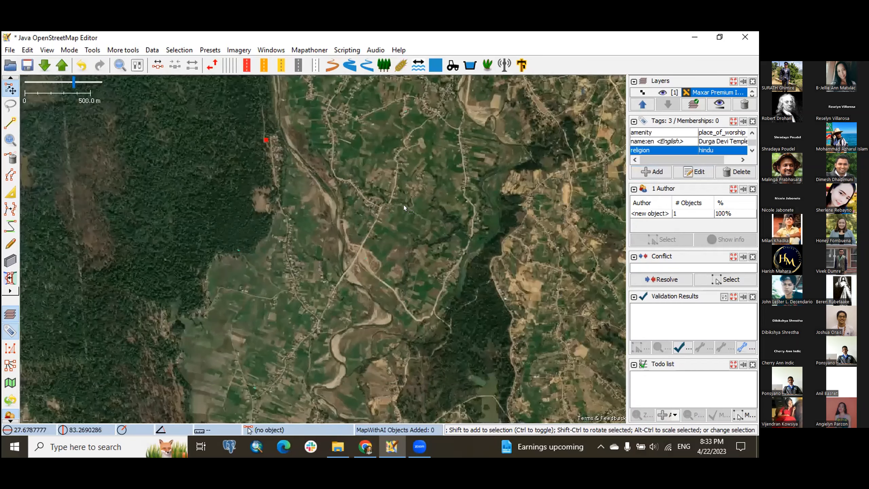
left_click_drag(410, 146, 420, 212)
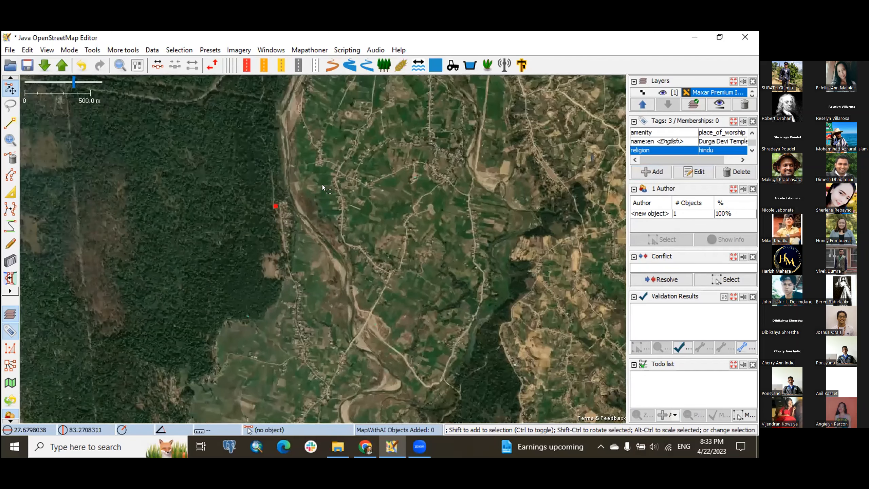
scroll(276, 203, "up", 4)
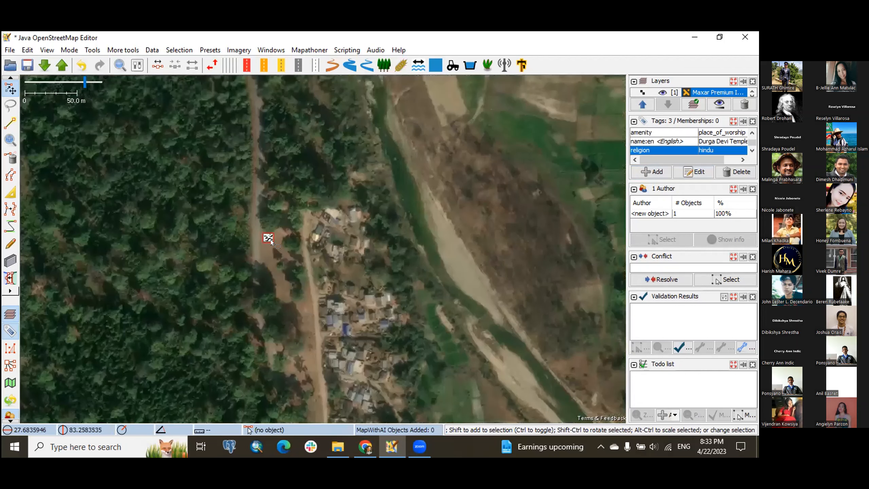
scroll(271, 240, "up", 2)
left_click_drag(482, 259, 295, 184)
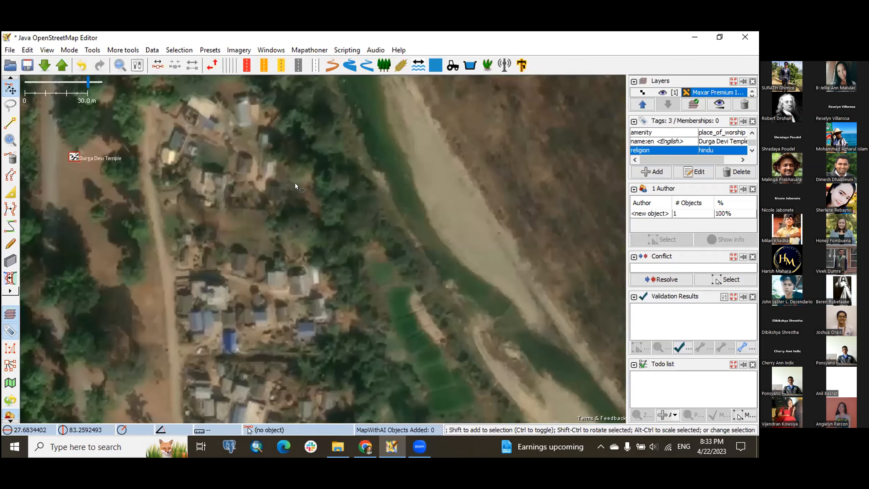
scroll(295, 183, "down", 4)
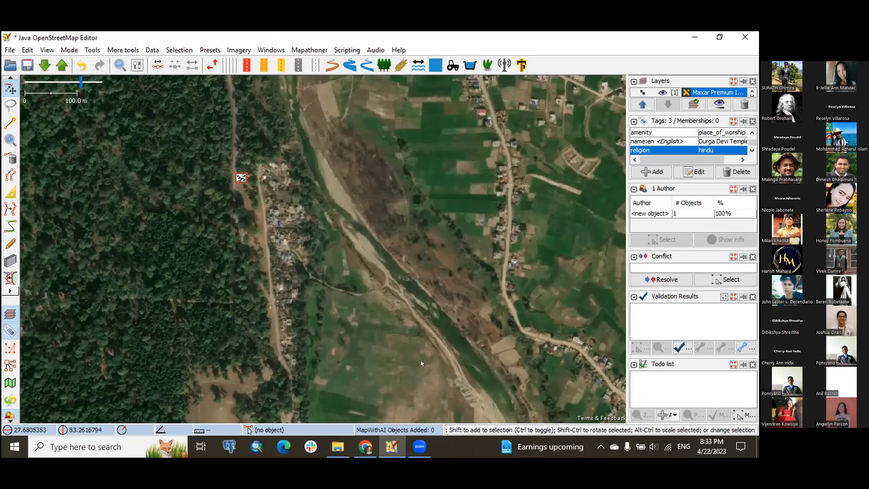
scroll(429, 264, "down", 3)
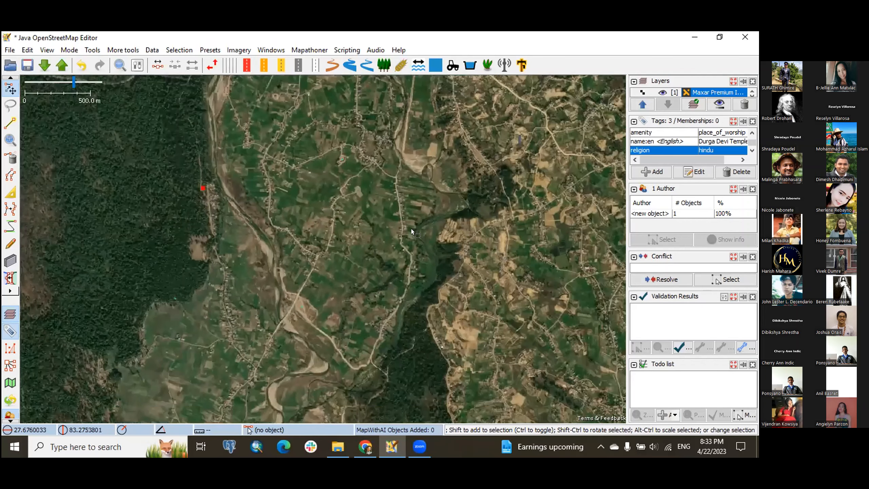
left_click_drag(411, 229, 374, 206)
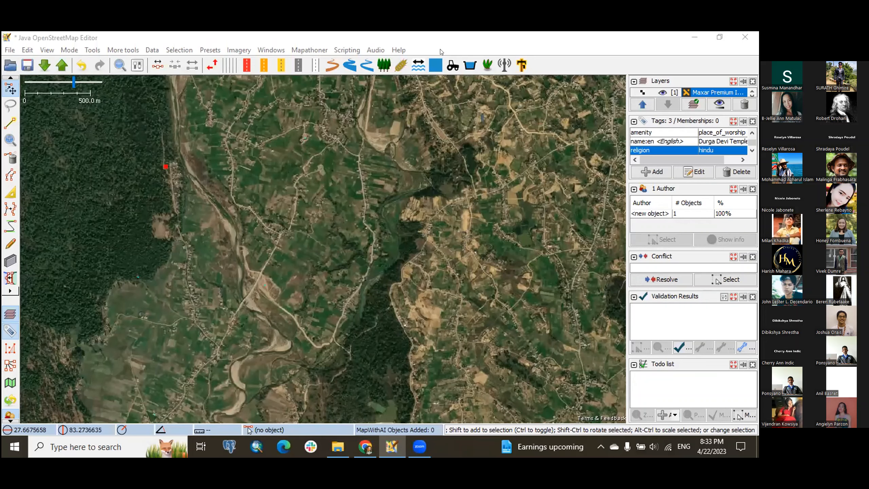
Switch to the JOSM Plugins slides in the browser, briefly present the OpenData slide full screen, and return to JOSM.
key("alt+Tab")
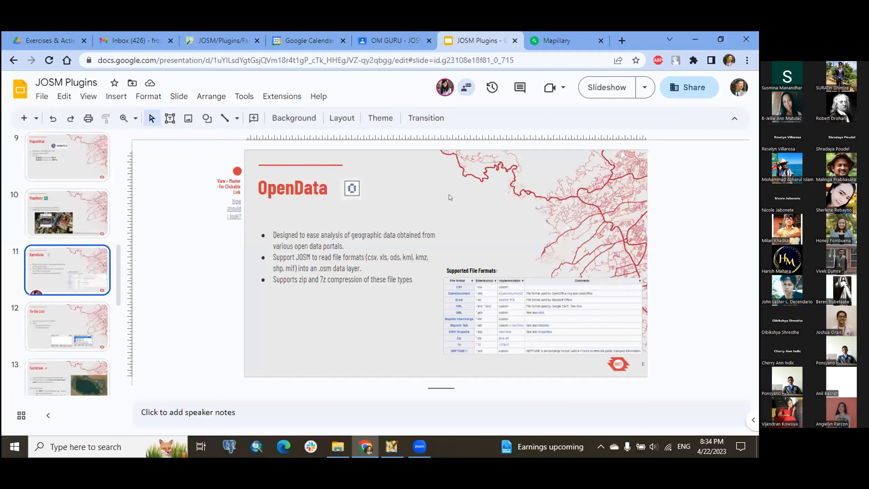
left_click(586, 88)
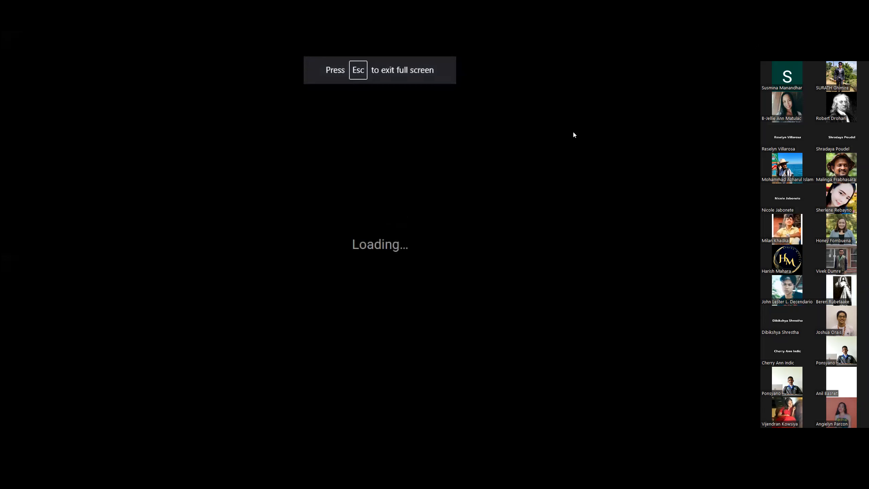
key("Escape")
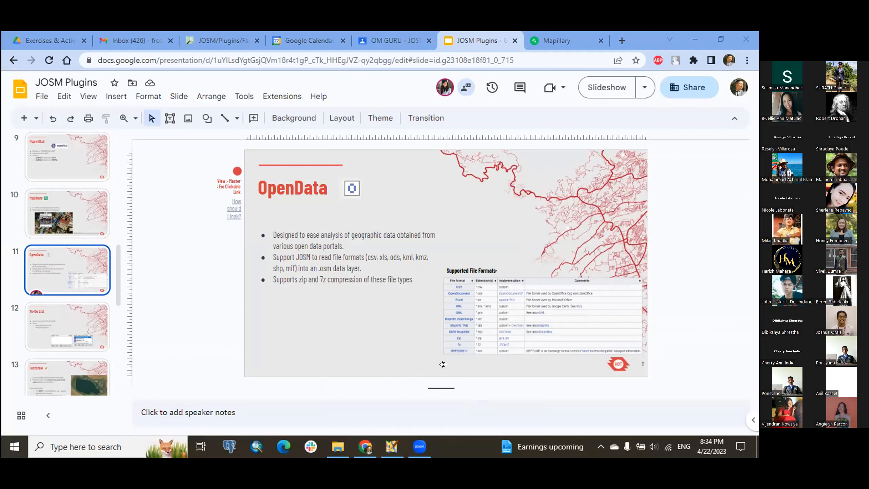
key("alt+Tab")
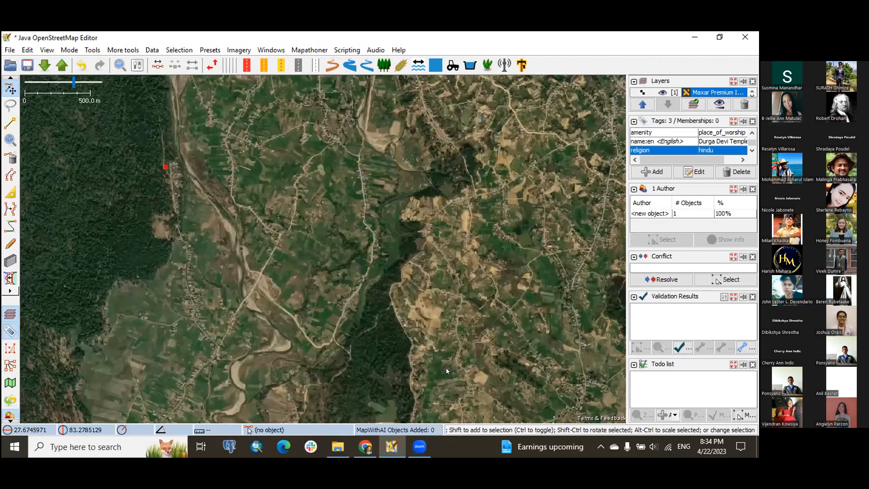
Return to the Durga Devi Temple point and add the CyclOSM imagery layer.
left_click_drag(175, 160, 209, 188)
scroll(212, 187, "up", 6)
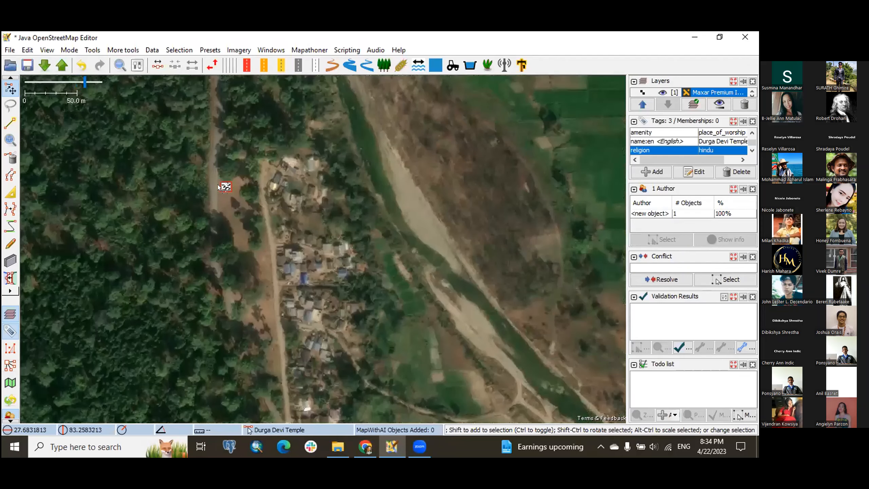
left_click(237, 50)
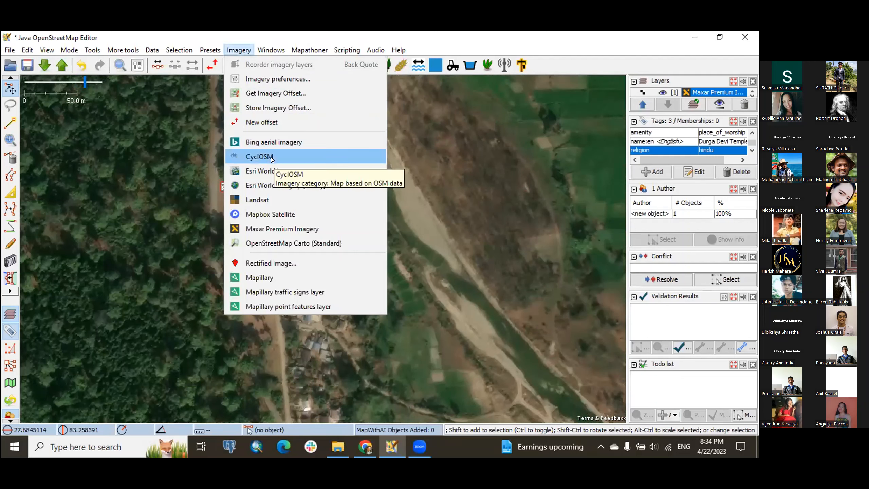
left_click(272, 156)
left_click(238, 50)
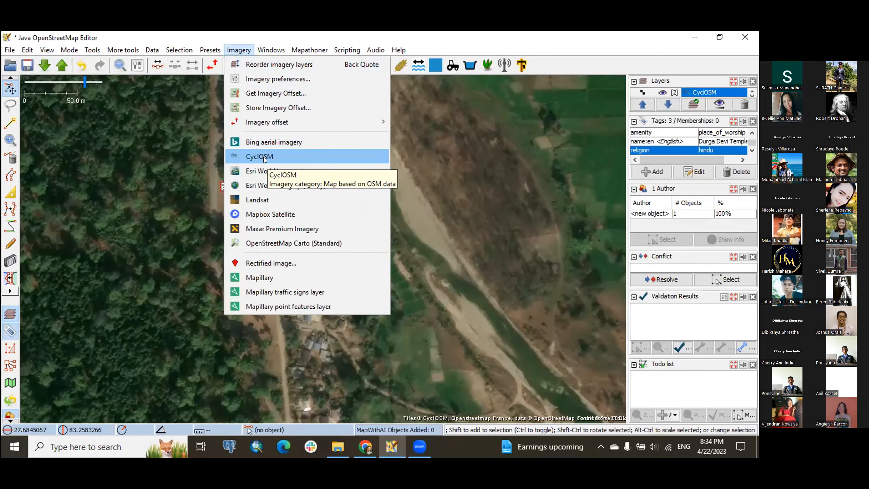
left_click_drag(176, 166, 163, 182)
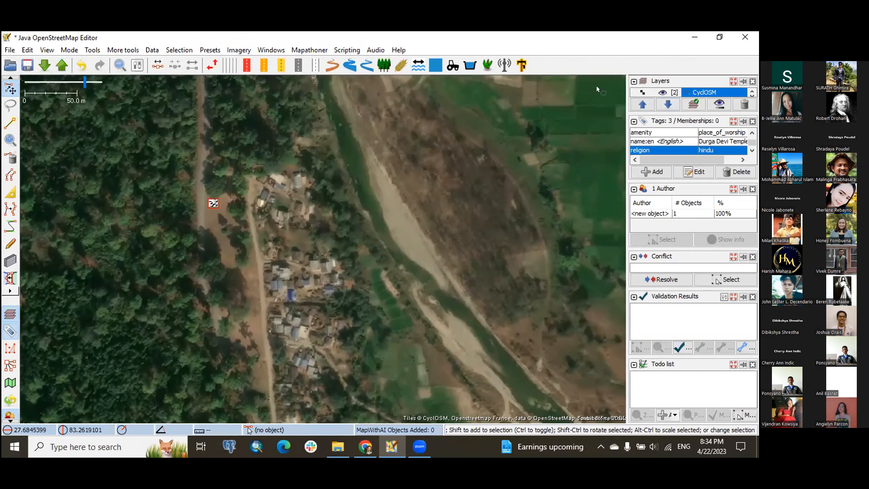
Examine the contour lines, roads and buildings around the Durga Devi Temple on the CyclOSM layer, and hide that layer.
left_click_drag(494, 163, 498, 174)
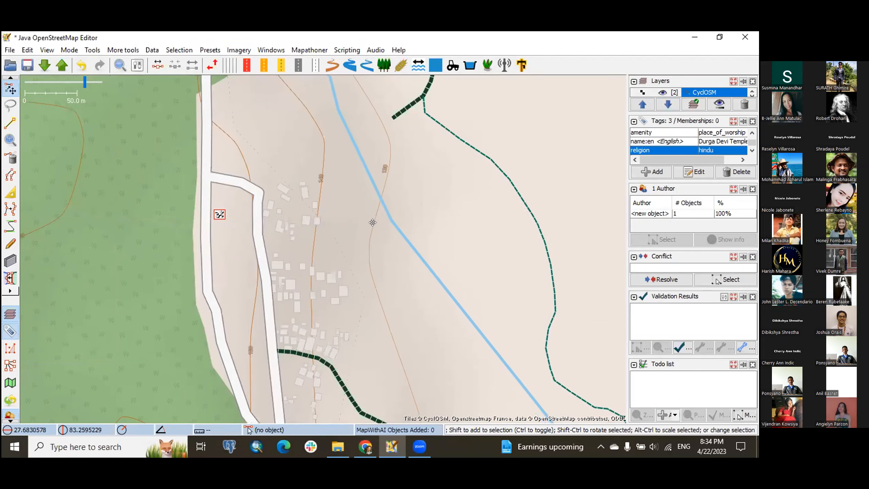
left_click_drag(324, 189, 395, 186)
scroll(395, 185, "up", 6)
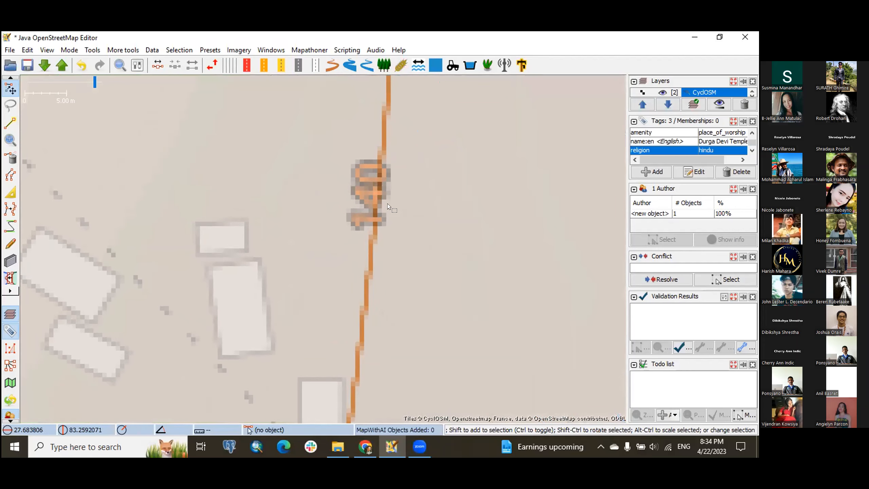
scroll(387, 204, "down", 2)
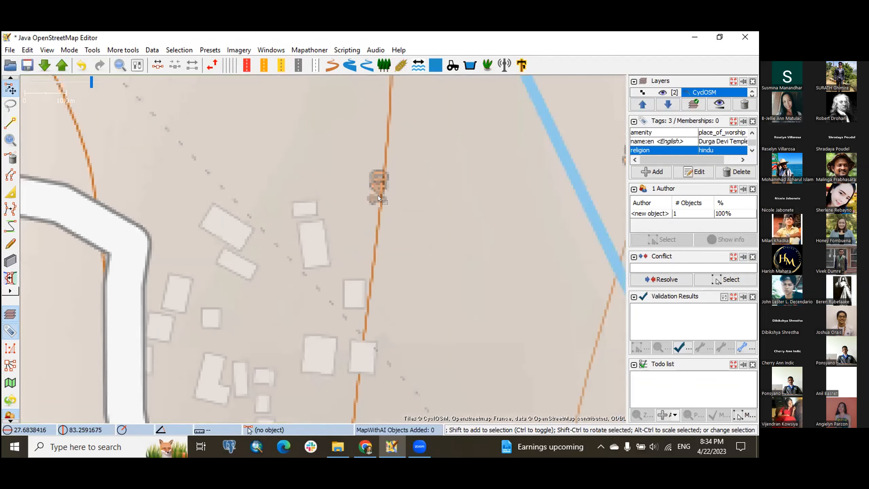
scroll(396, 201, "down", 2)
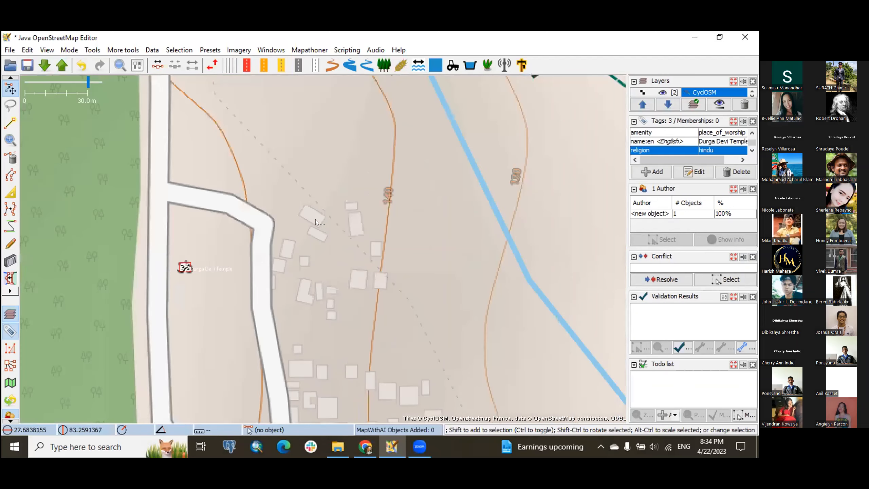
left_click_drag(201, 246, 265, 196)
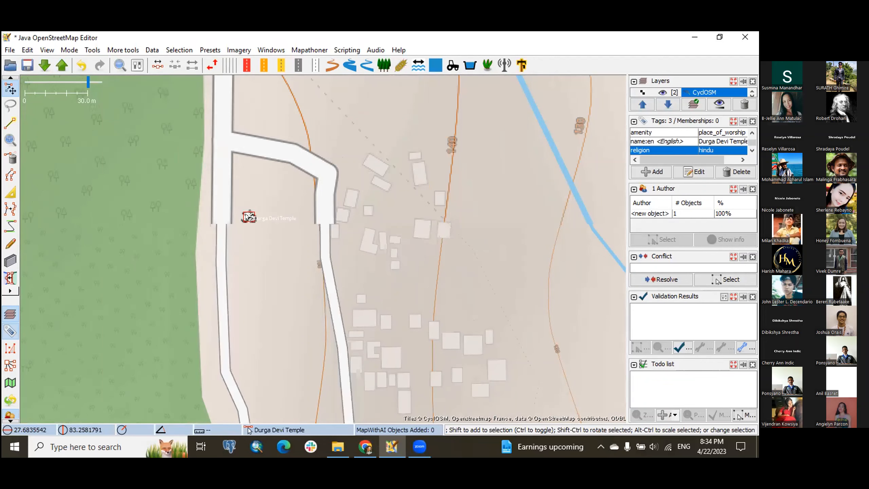
left_click_drag(253, 221, 298, 212)
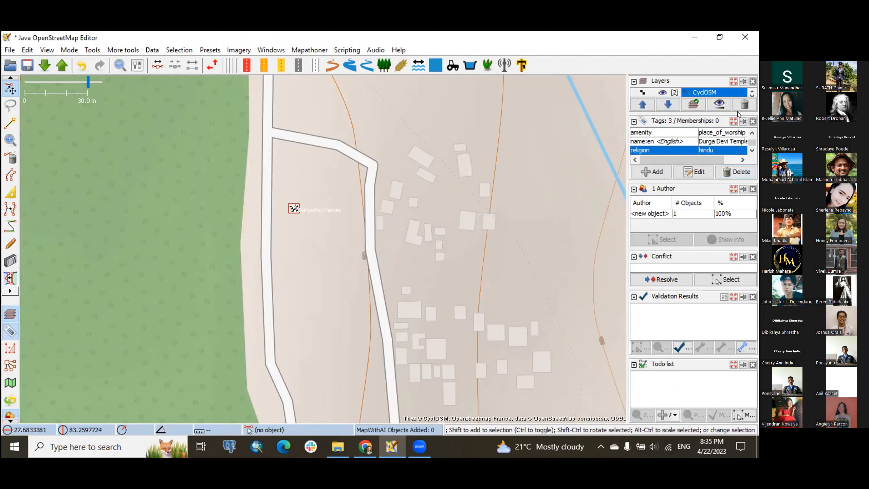
left_click(662, 92)
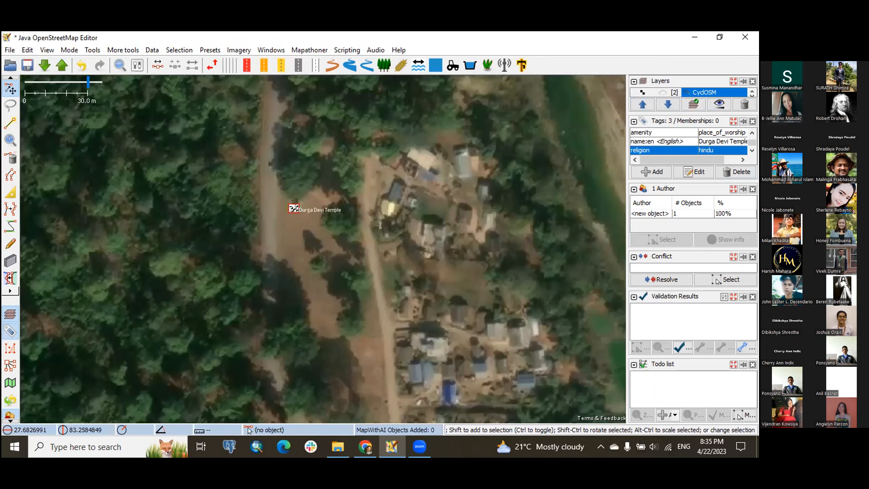
View the To-Do List slide in the browser presentation, and return to JOSM with the wider area around the temple in view.
key("alt+Tab")
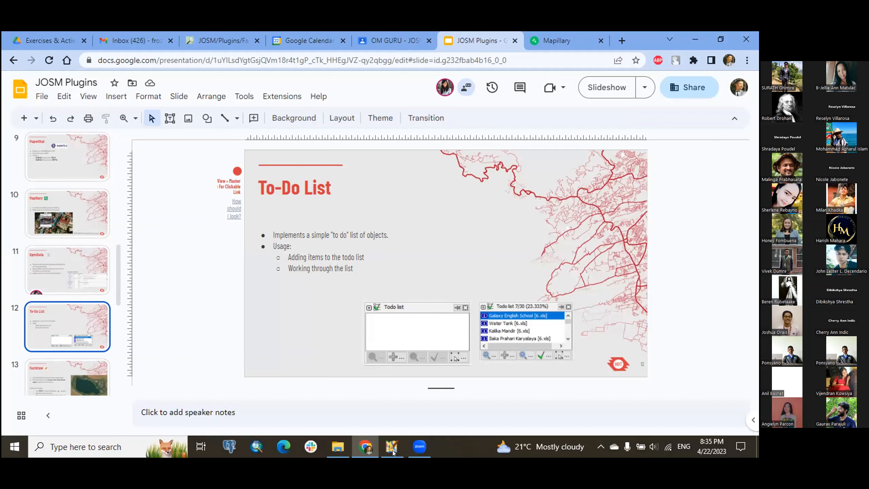
key("alt+Tab")
scroll(332, 185, "down", 5)
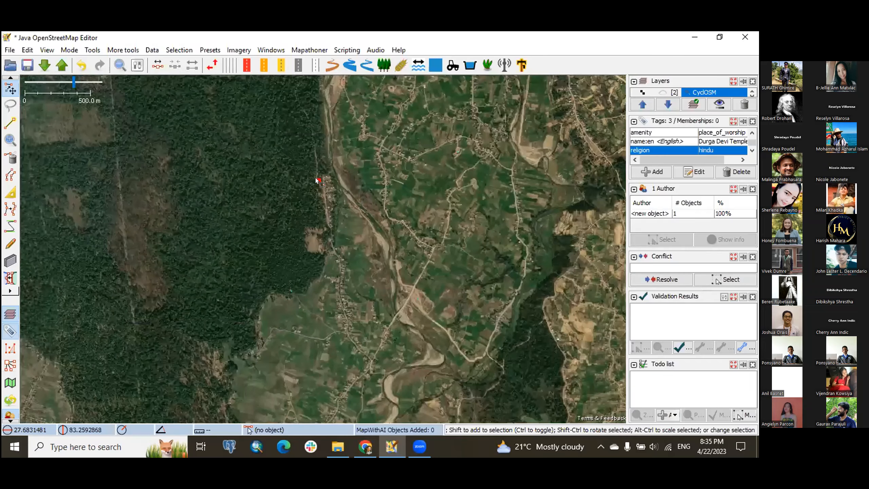
left_click_drag(420, 184, 352, 187)
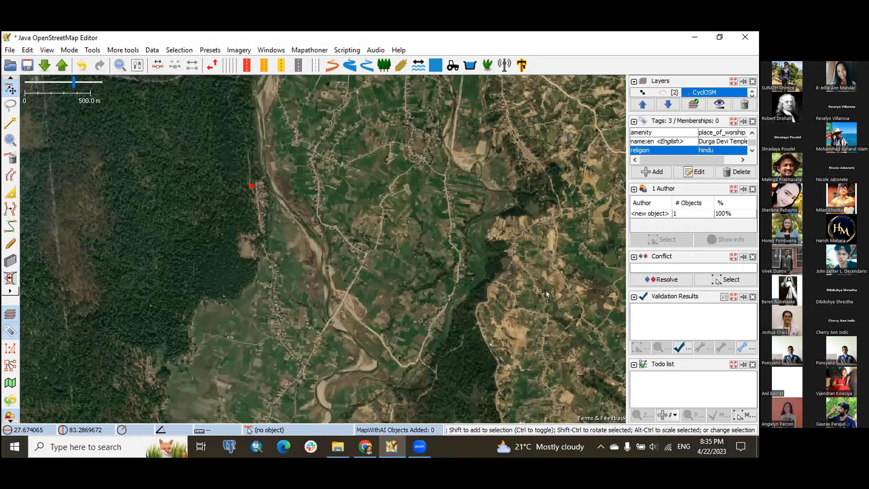
Look at the To-Do List slide in the browser once more, and switch back to JOSM.
left_click_drag(451, 258, 405, 258)
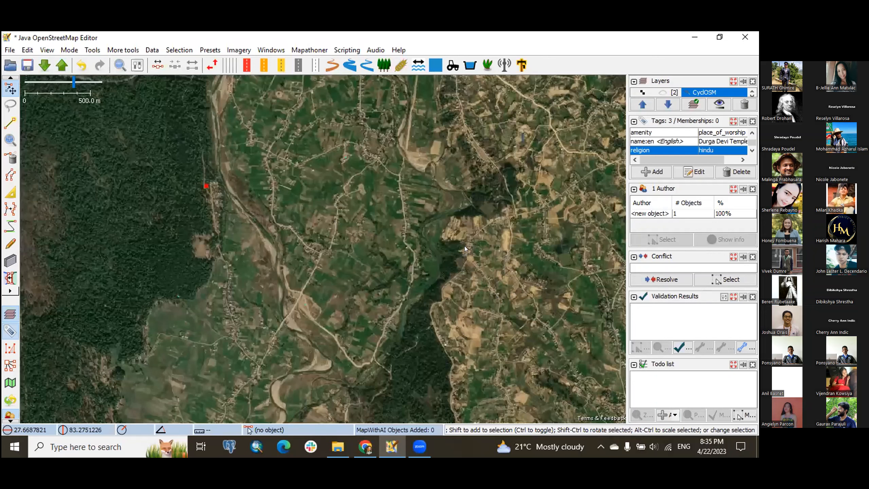
key("alt+Tab")
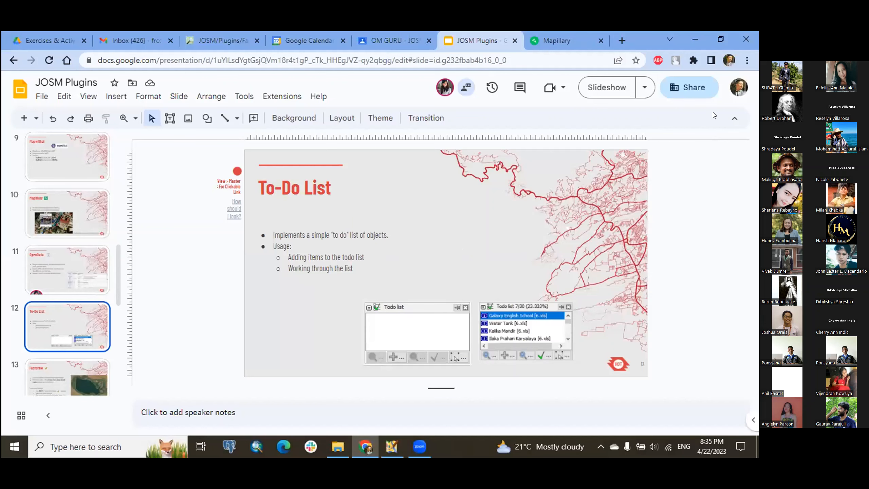
key("alt+Tab")
Delete the CyclOSM layer and hide the Maxar Premium Imagery layer, leaving the Sample POI Data points in view.
right_click(722, 89)
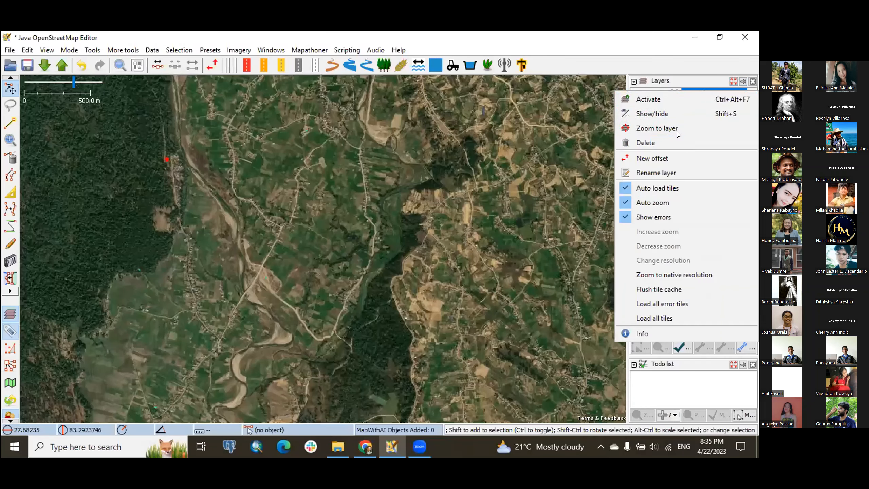
left_click(677, 140)
scroll(472, 175, "down", 2)
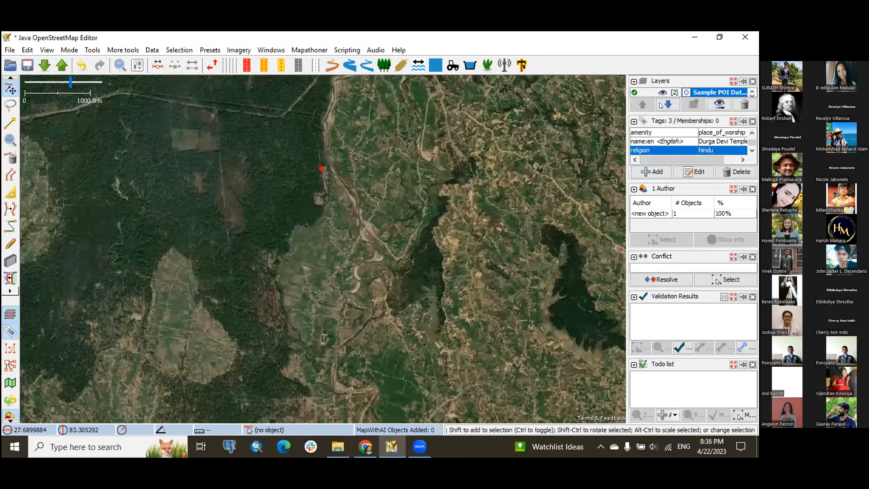
scroll(669, 92, "down", 1)
left_click(663, 92)
left_click_drag(517, 227, 472, 194)
left_click(473, 195)
scroll(455, 165, "down", 2)
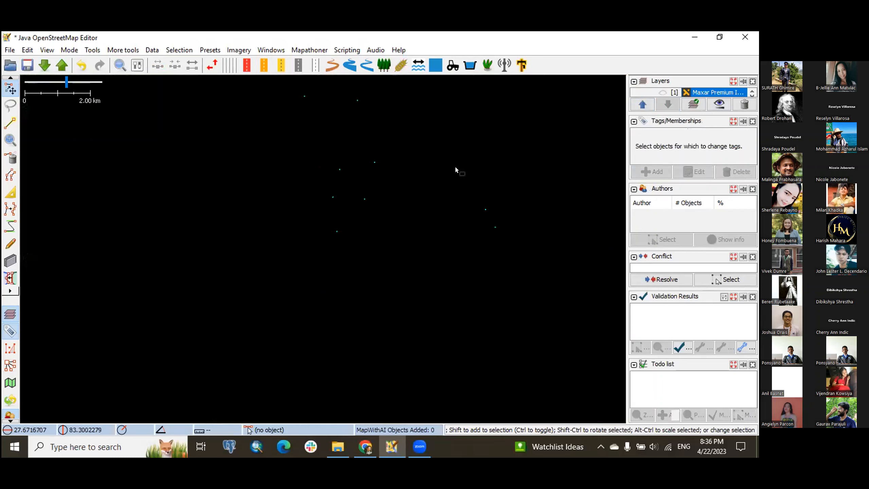
scroll(450, 165, "down", 1)
Hide the Todo list panel and show it again.
left_click(280, 47)
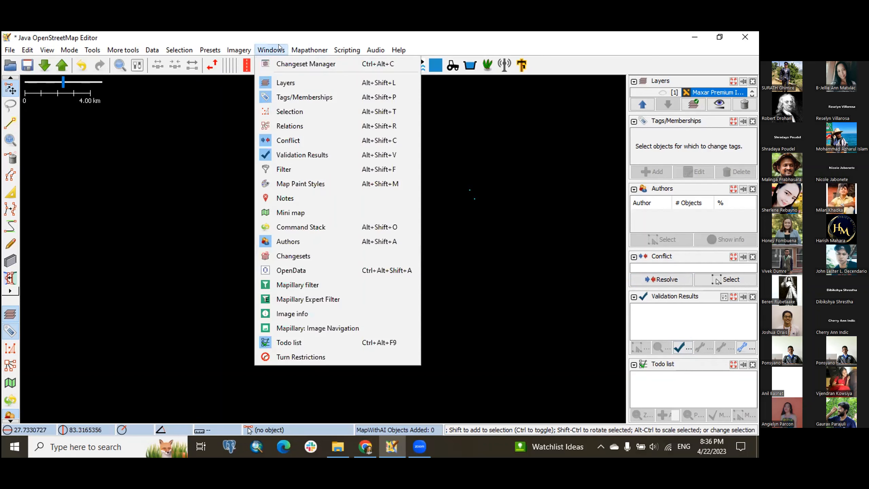
left_click(322, 340)
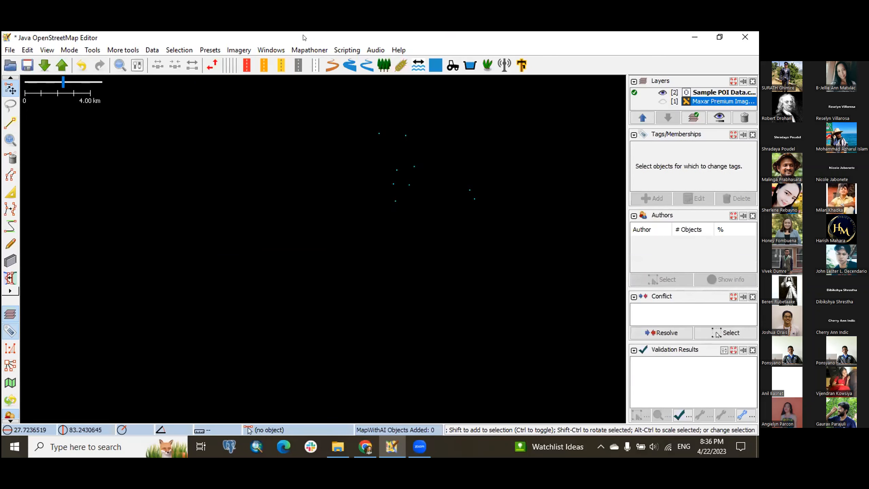
left_click(277, 48)
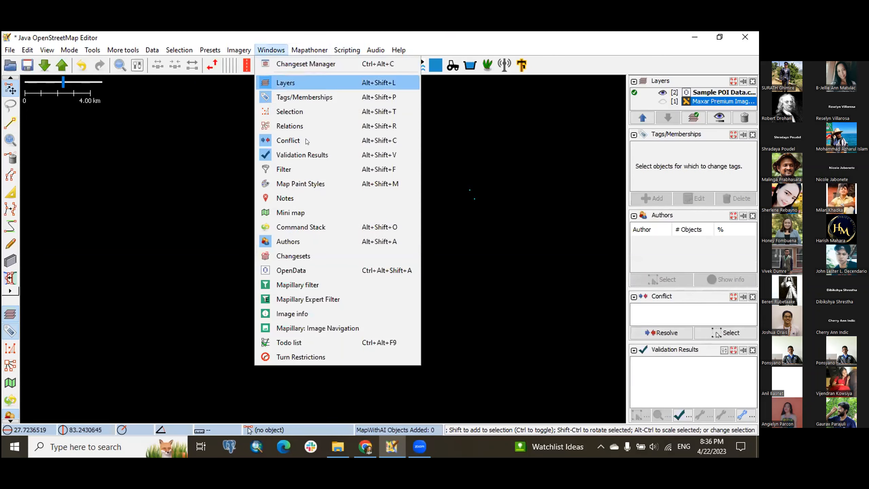
left_click(322, 341)
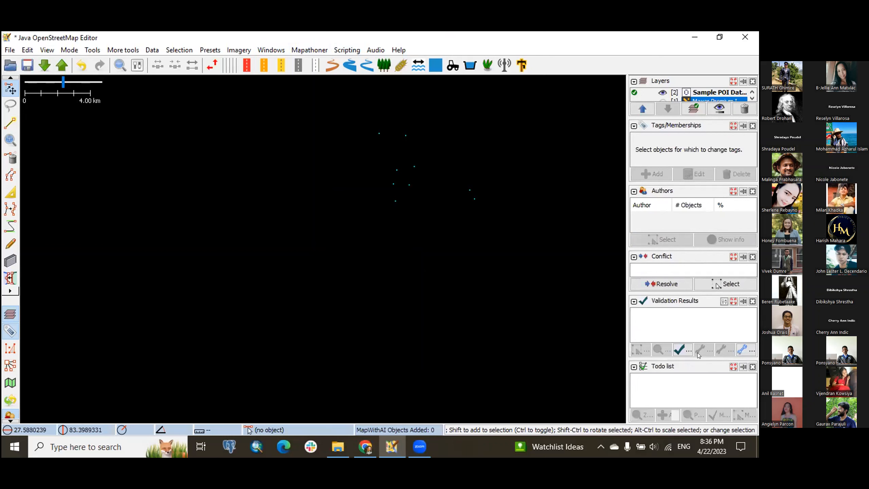
Add all points of the Sample POI Data layer to the to-do list, and clear the selection.
left_click_drag(463, 153, 475, 177)
left_click_drag(451, 169, 462, 181)
left_click_drag(523, 110, 386, 292)
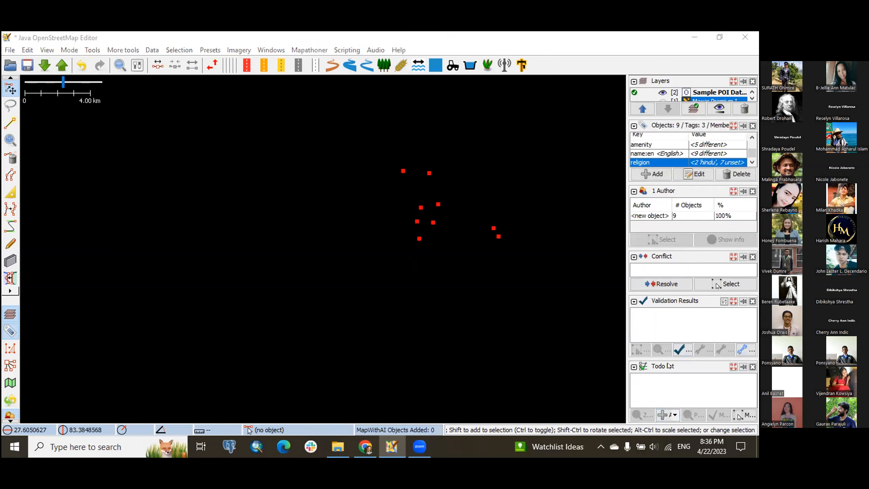
left_click(662, 416)
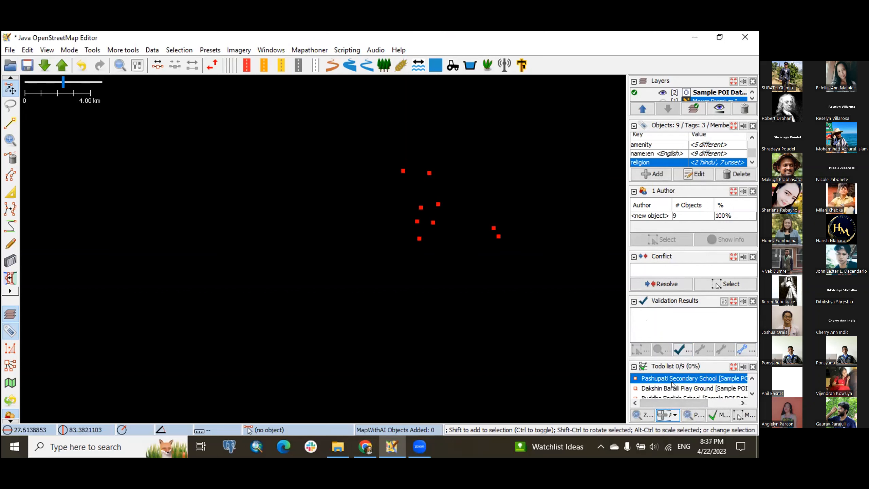
left_click(536, 282)
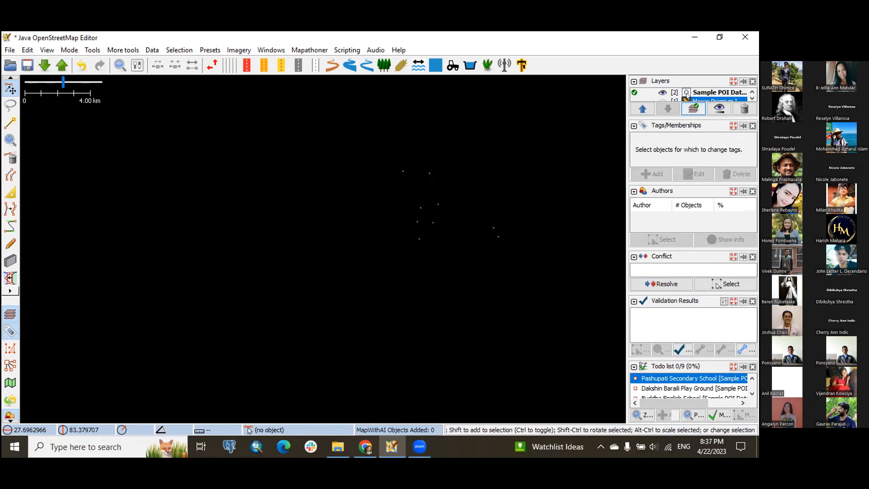
Show the Maxar Premium Imagery layer again and zoom to the first to-do item, Pashupati Secondary School.
scroll(662, 97, "down", 1)
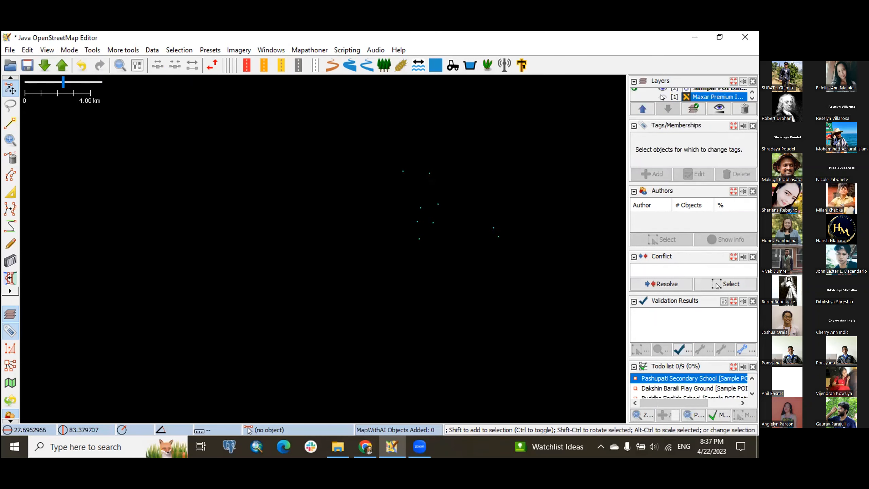
left_click(663, 97)
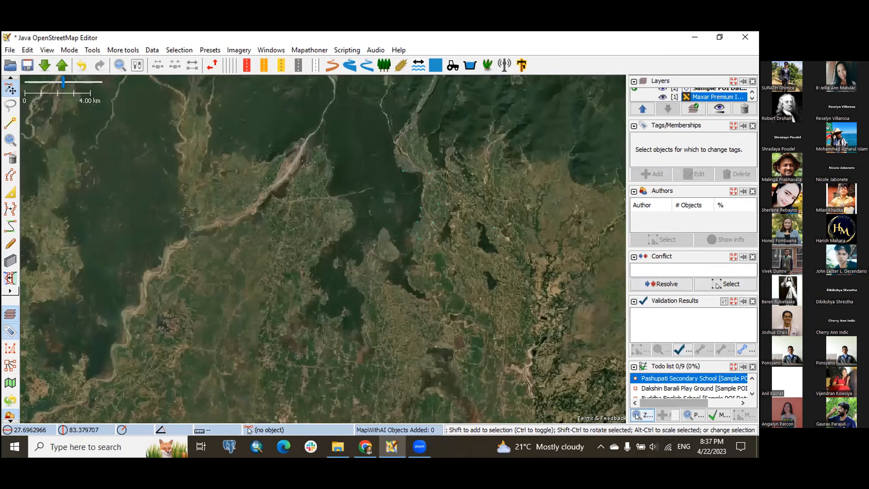
left_click(636, 415)
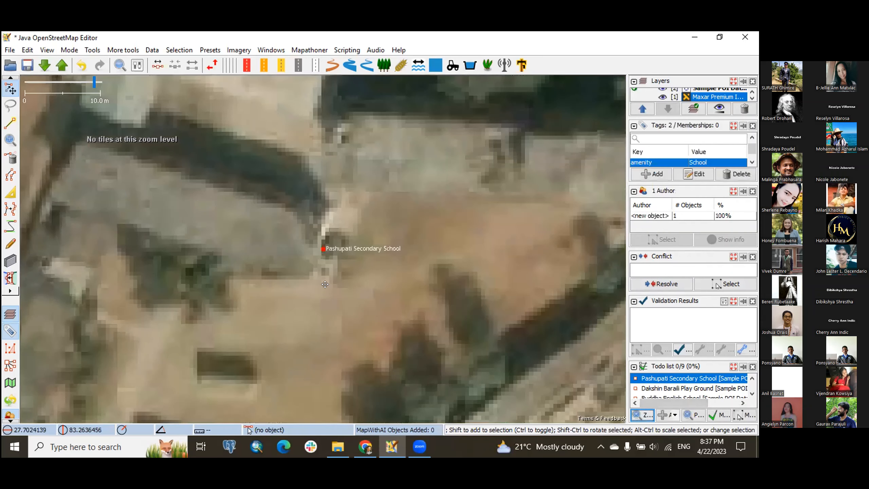
left_click_drag(325, 284, 395, 260)
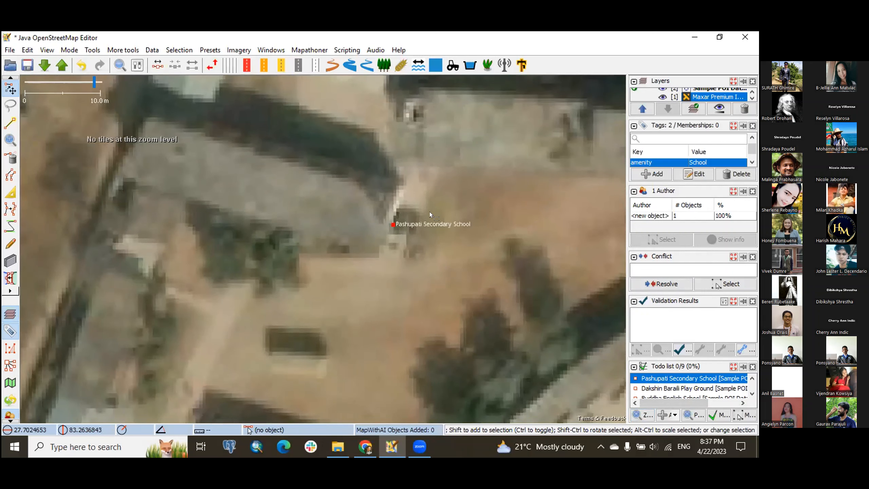
left_click(644, 418)
Set the amenity tag of Pashupati Secondary School to school.
double_click(698, 162)
type("school")
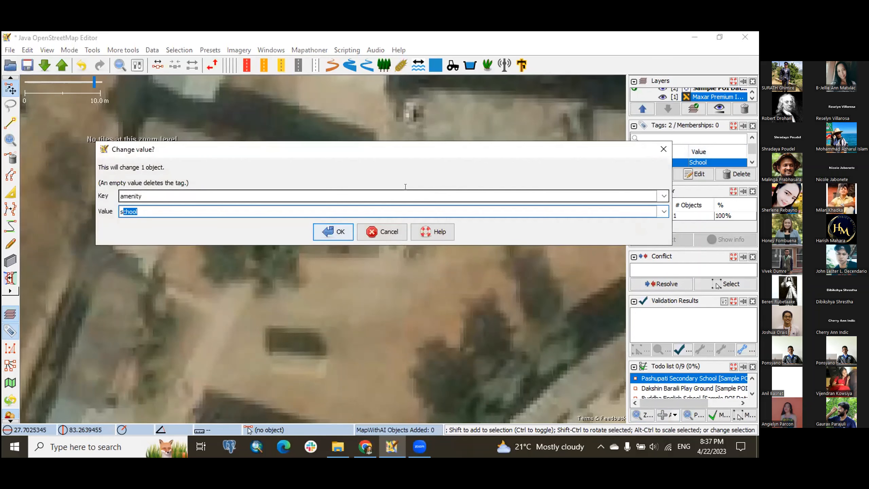
key("Return")
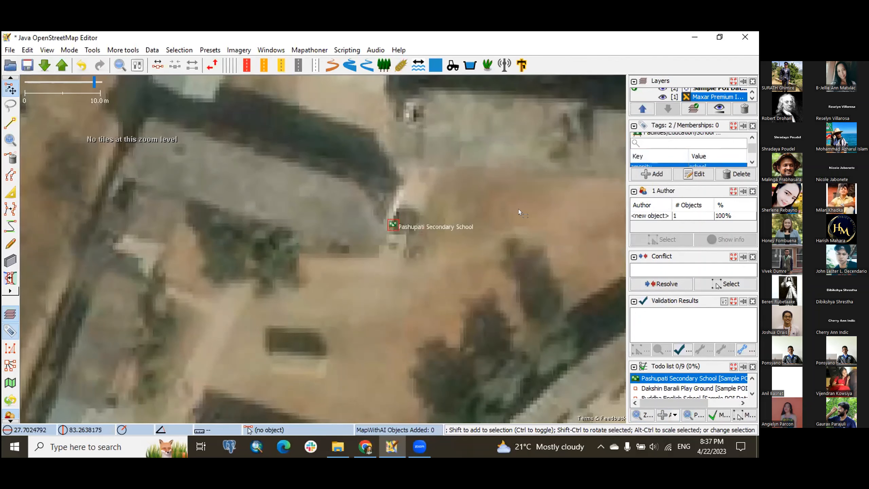
Move the Pashupati Secondary School point southwest to the trees inside the school compound, and mark its to-do item as done.
left_click_drag(479, 214, 477, 206)
scroll(441, 194, "down", 2)
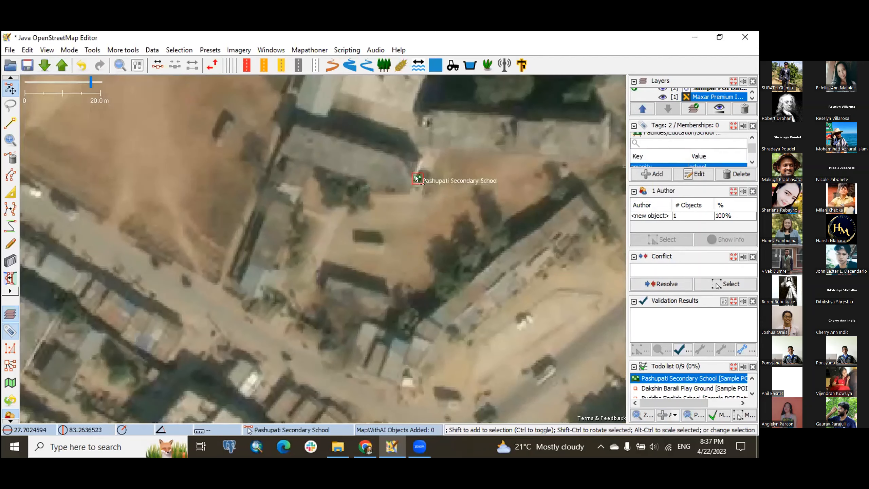
left_click_drag(416, 177, 354, 196)
left_click_drag(419, 216, 412, 206)
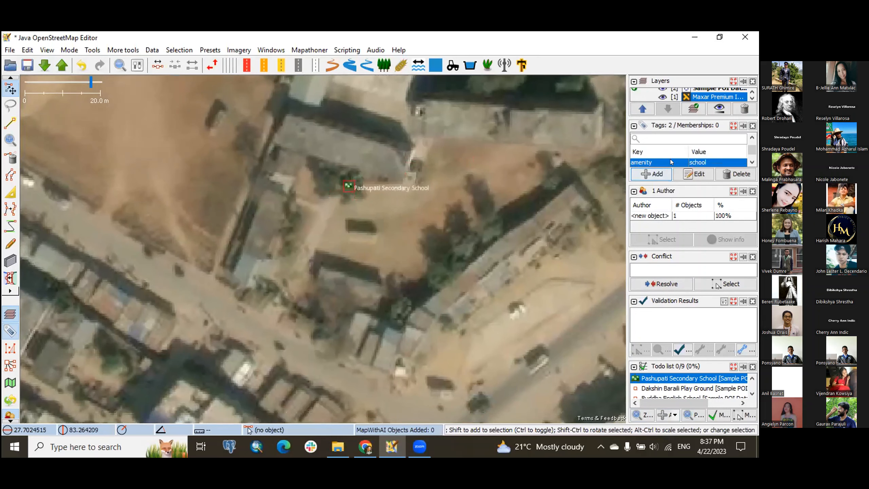
scroll(671, 162, "down", 1)
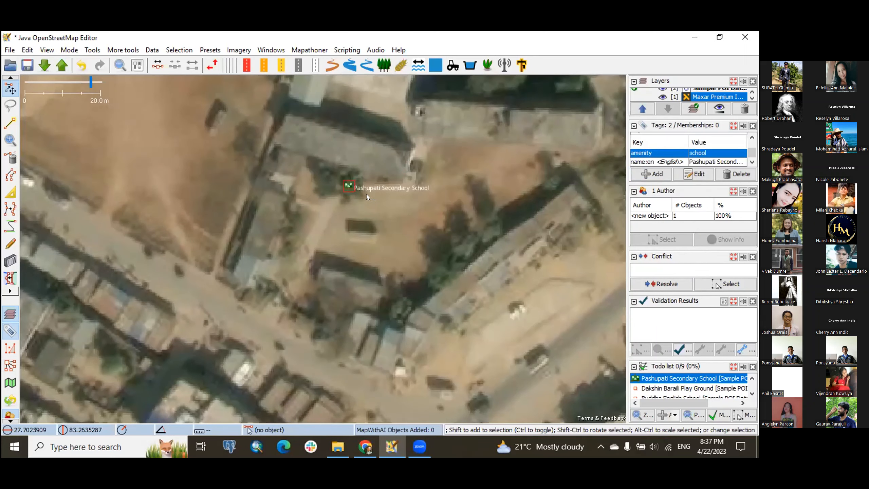
left_click(712, 417)
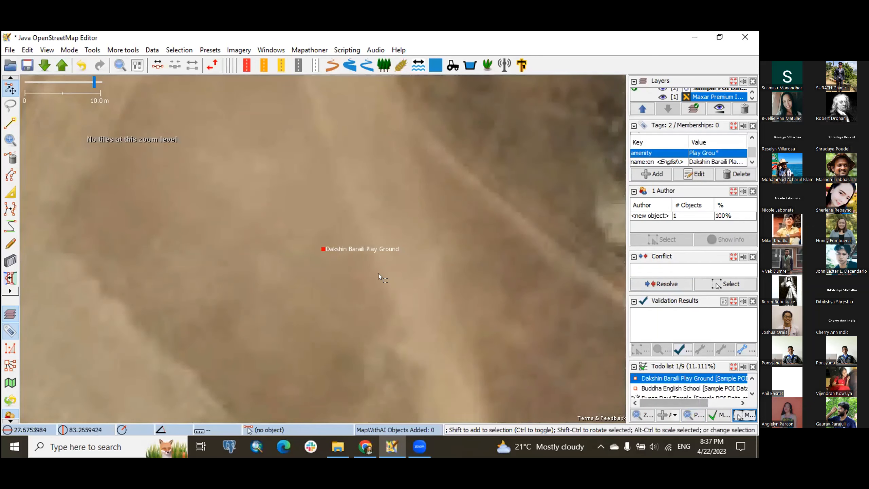
Retag the Dakshin Baraili Play Ground point as leisure=playground, and mark its to-do item as done.
left_click_drag(380, 274, 396, 202)
scroll(389, 199, "down", 2)
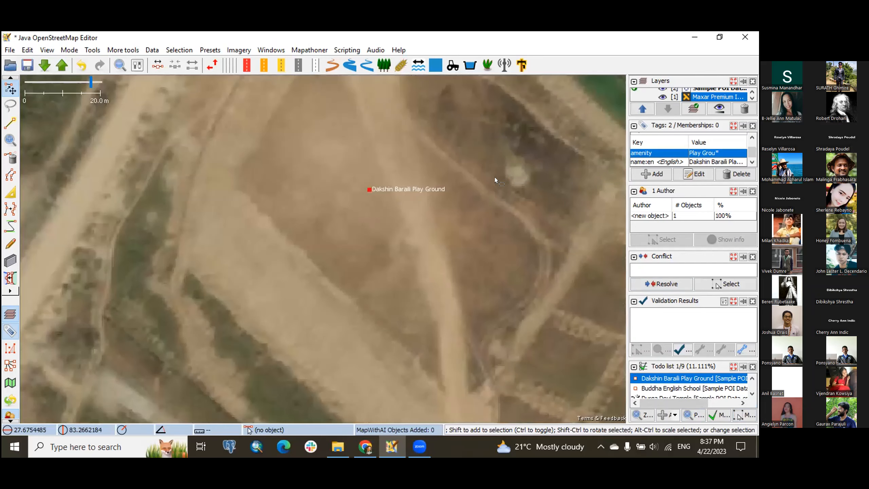
scroll(495, 176, "down", 2)
double_click(695, 154)
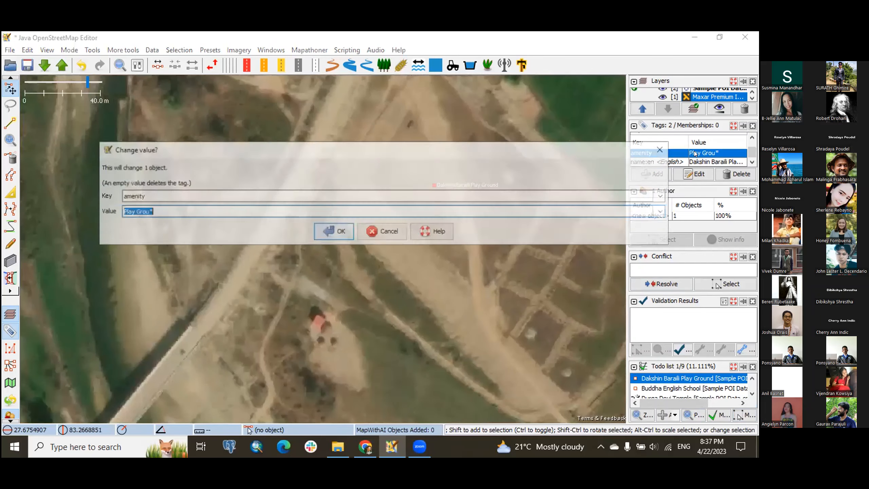
left_click(148, 190)
type("leisure")
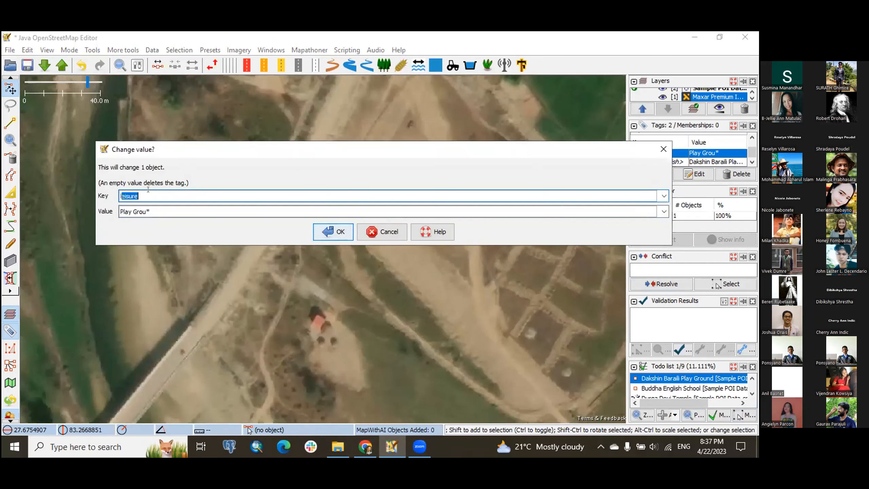
left_click(157, 207)
type("pl")
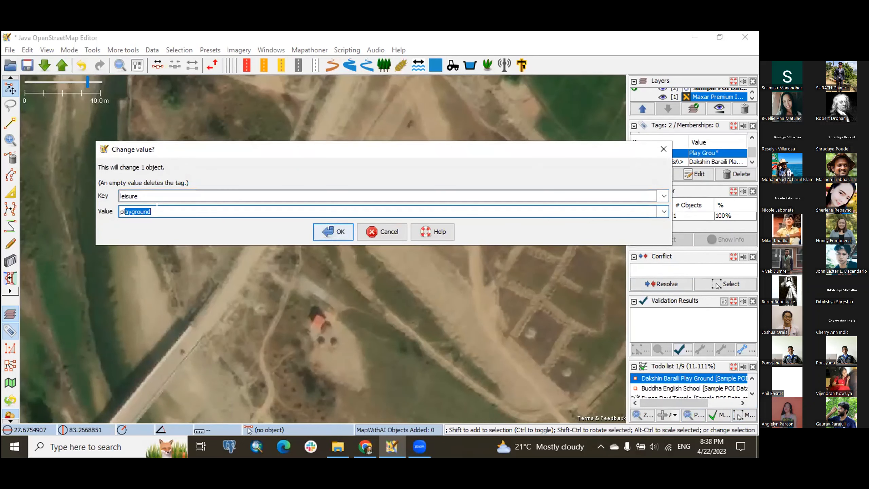
left_click(316, 231)
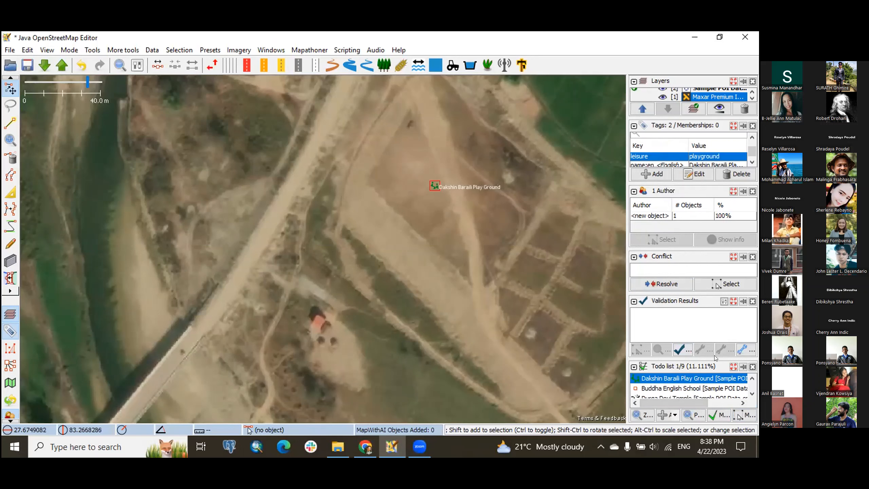
left_click(721, 416)
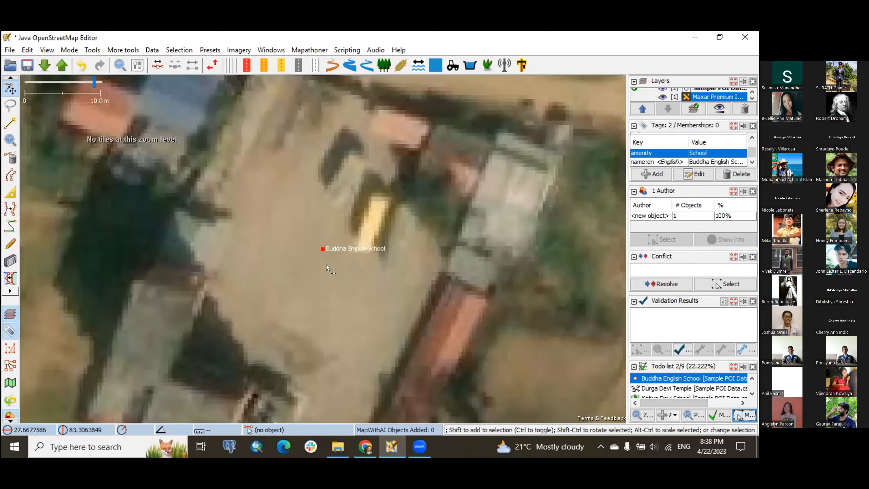
Check the surroundings of Buddha English School, and mark it and every remaining to-do item as done.
left_click_drag(327, 264, 395, 232)
scroll(395, 232, "down", 2)
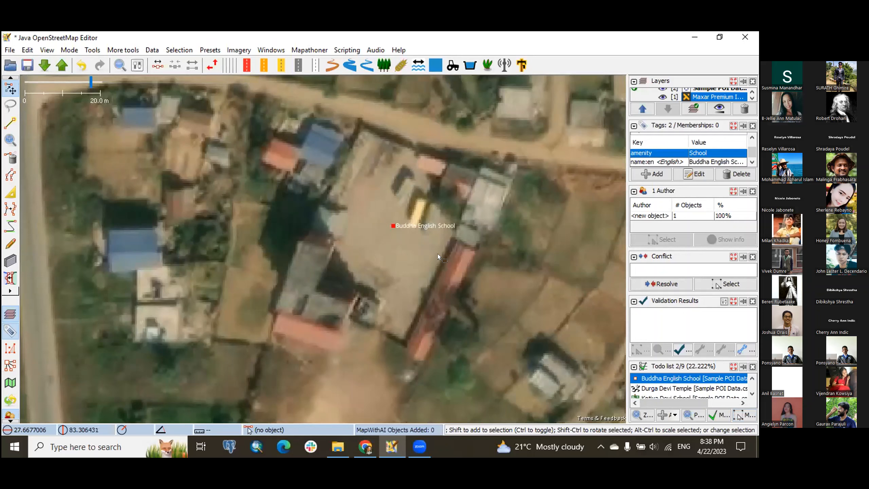
scroll(437, 254, "down", 2)
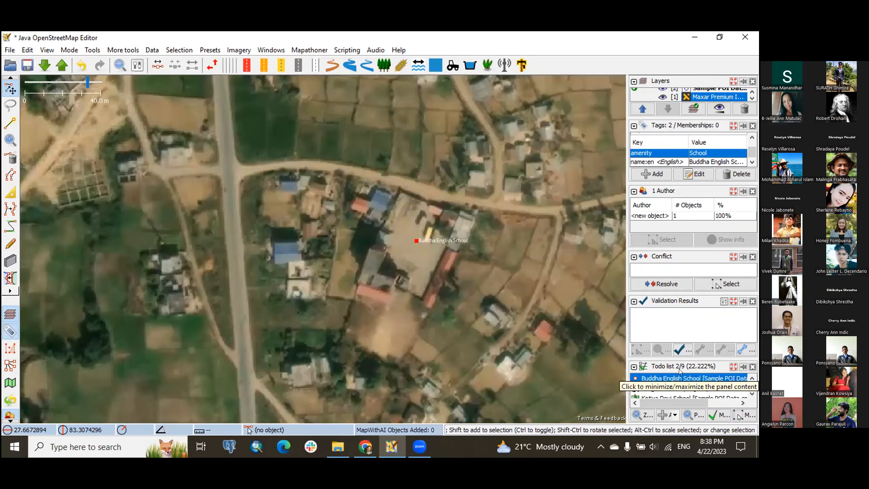
scroll(513, 281, "down", 2)
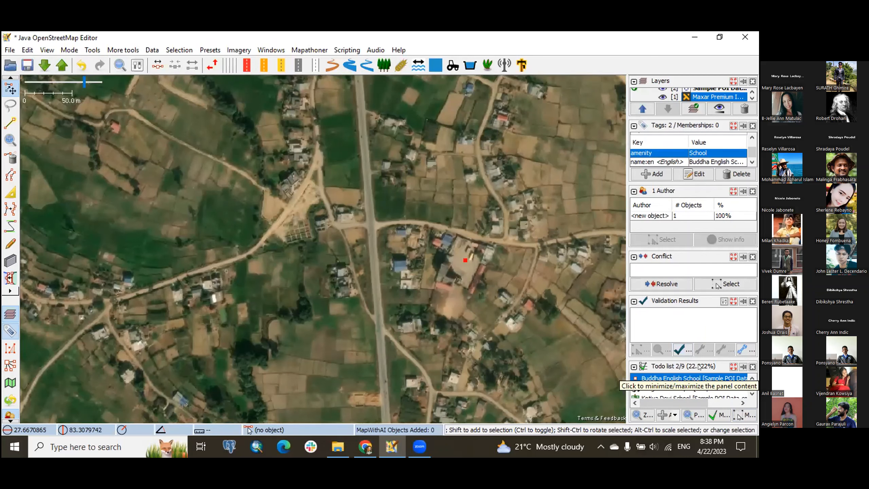
left_click(713, 409)
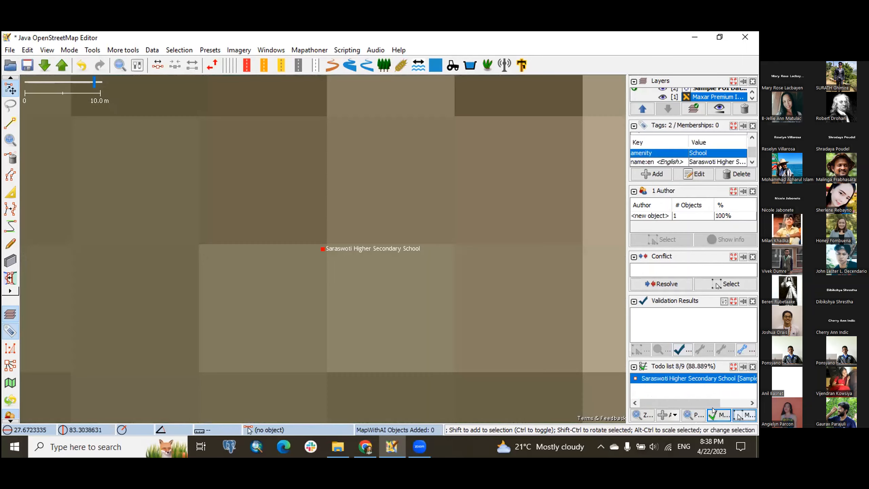
left_click(715, 413)
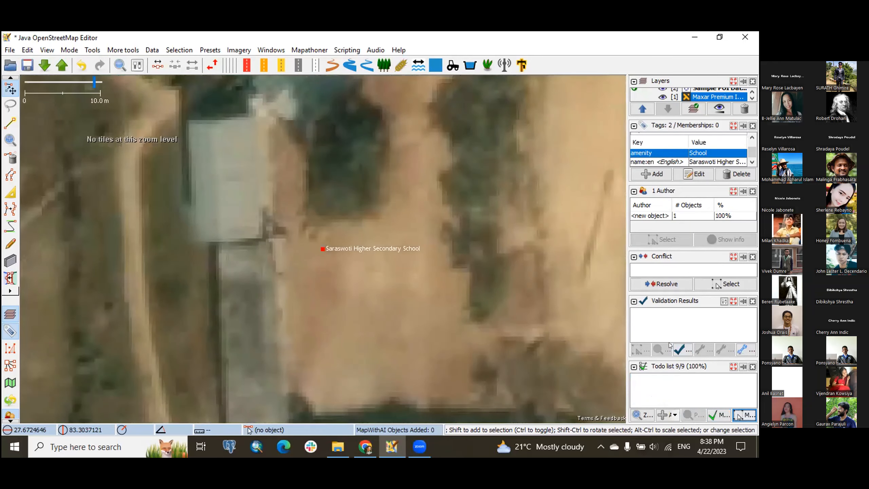
left_click_drag(511, 246, 475, 229)
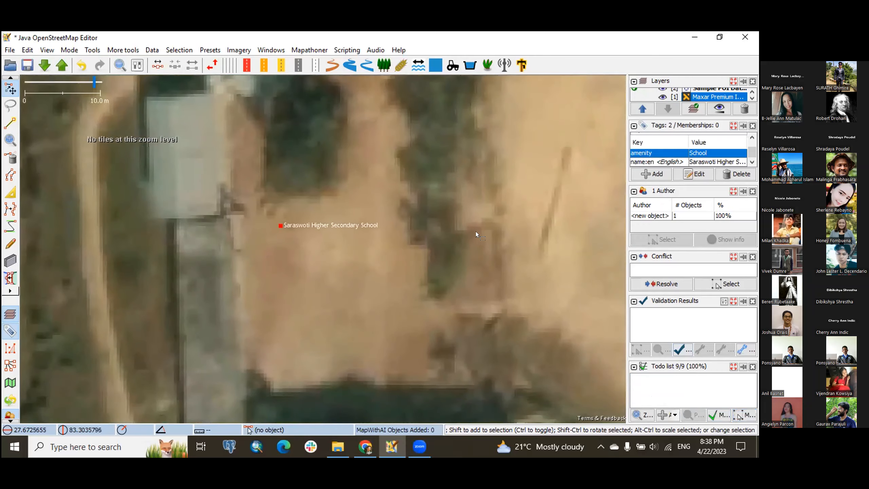
scroll(475, 232, "down", 8)
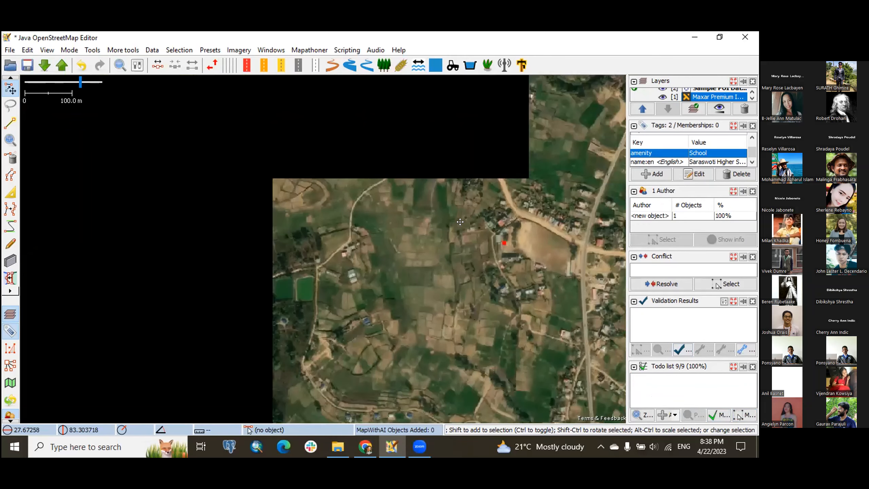
Switch to the browser and bring up the Google Drive folder containing the exercise files.
left_click_drag(461, 221, 458, 222)
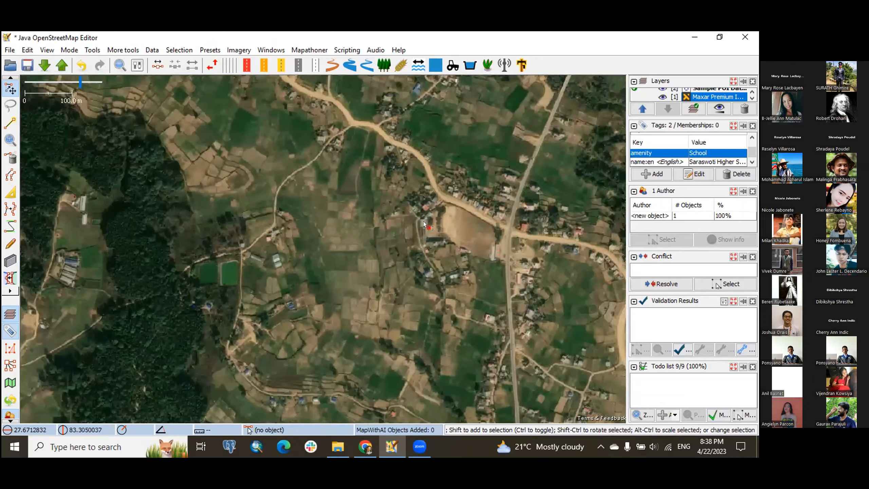
left_click_drag(508, 271, 431, 246)
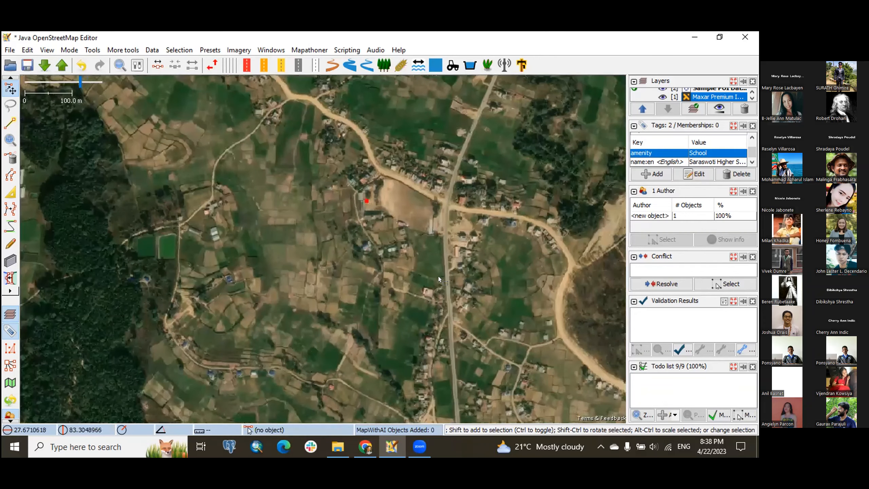
left_click(365, 446)
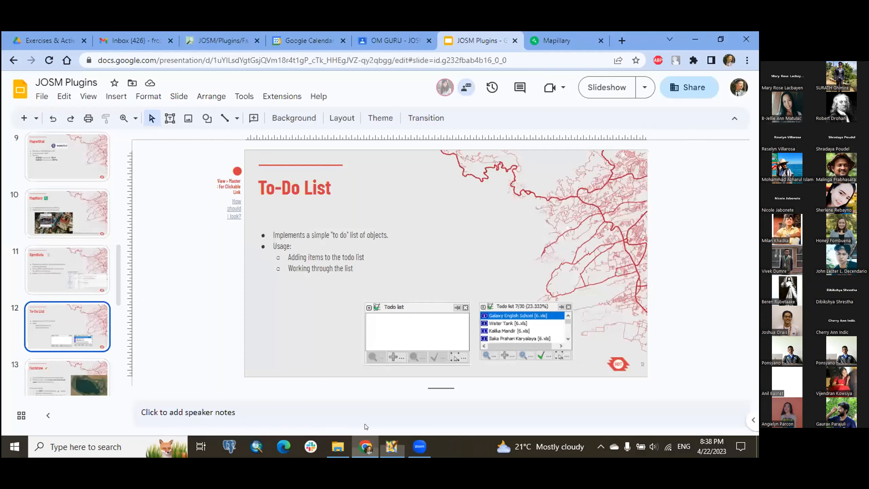
key("ctrl+1")
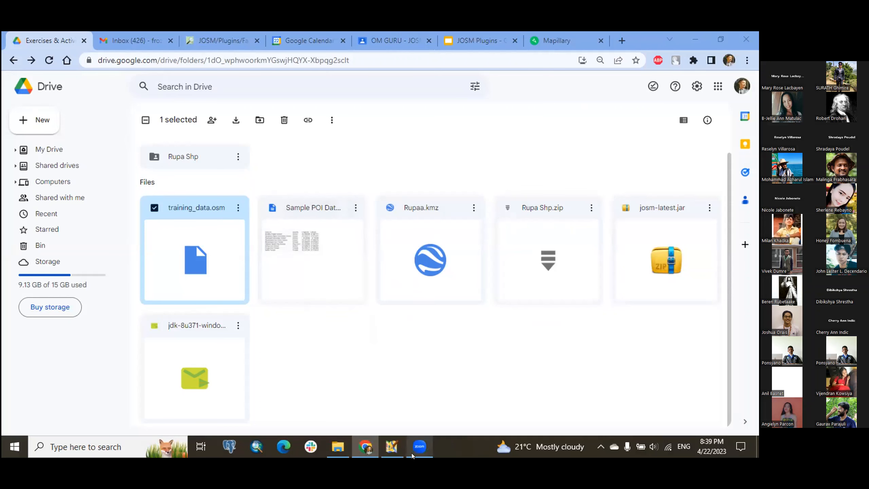
key("alt+Tab")
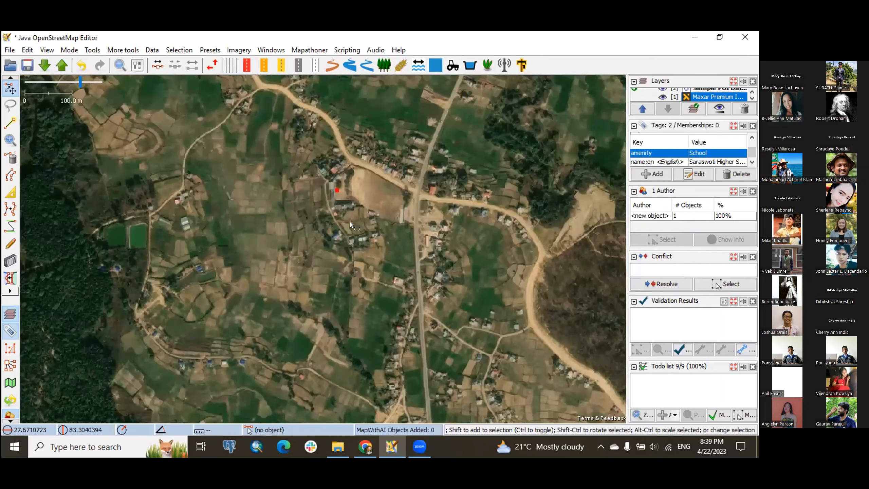
left_click_drag(452, 234, 376, 222)
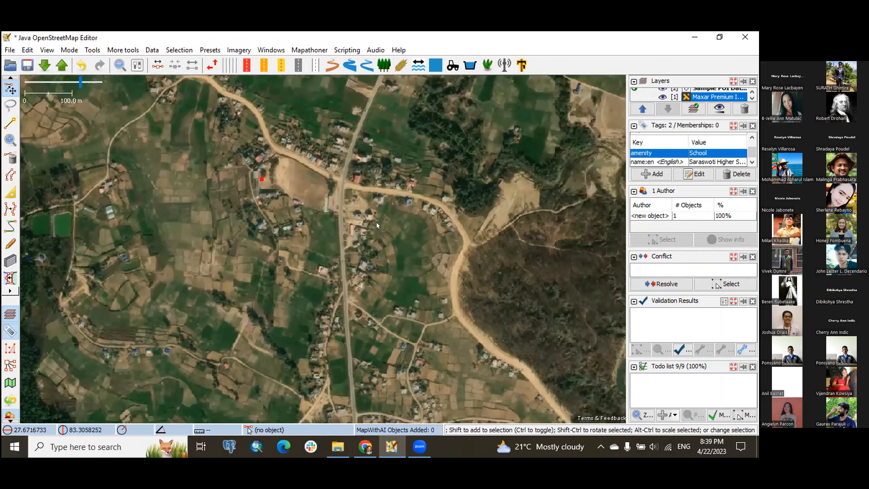
scroll(376, 222, "down", 1)
scroll(416, 218, "down", 1)
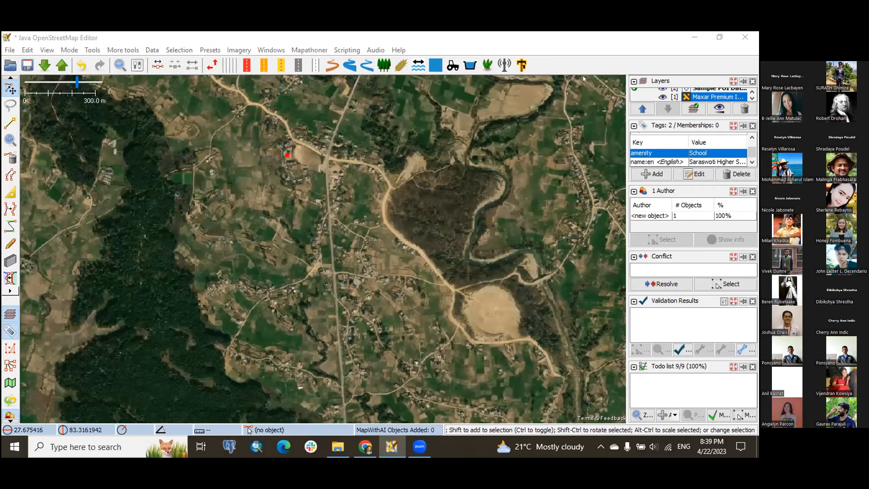
scroll(455, 207, "up", 1)
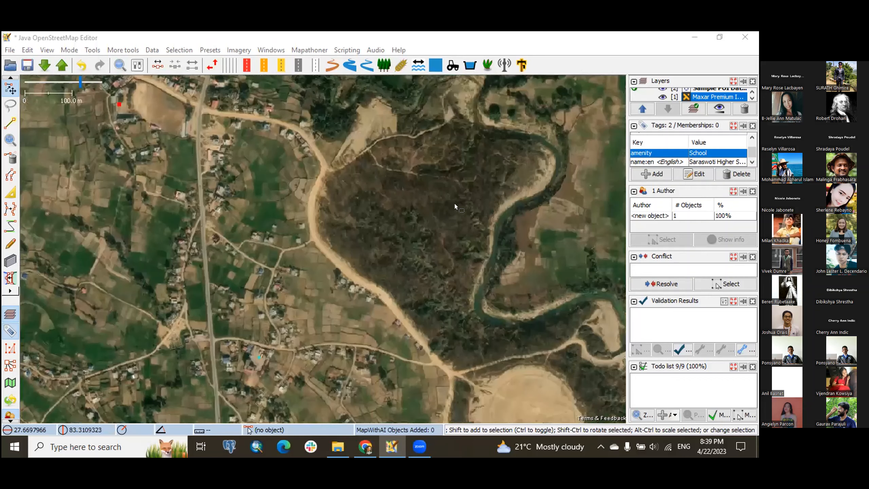
scroll(455, 206, "down", 1)
scroll(455, 206, "down", 2)
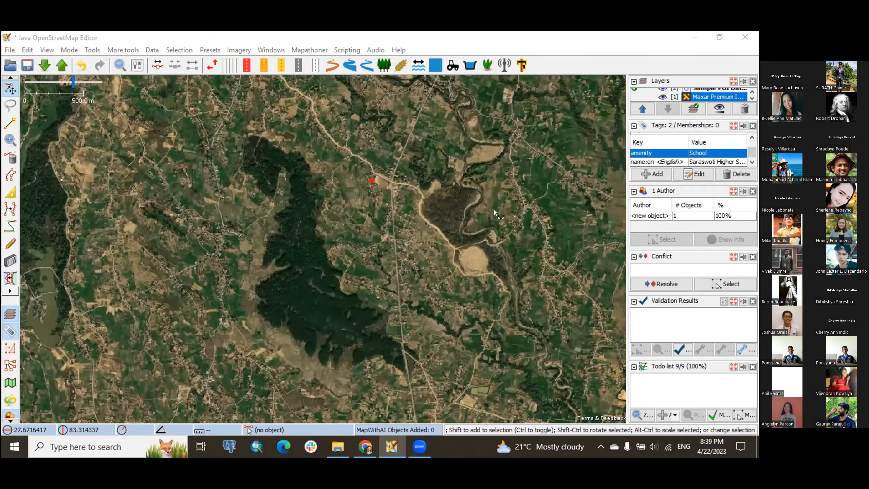
Switch to the JOSM Plugins presentation in the browser, show the To-Do List slide full screen, and exit the slideshow.
left_click(365, 446)
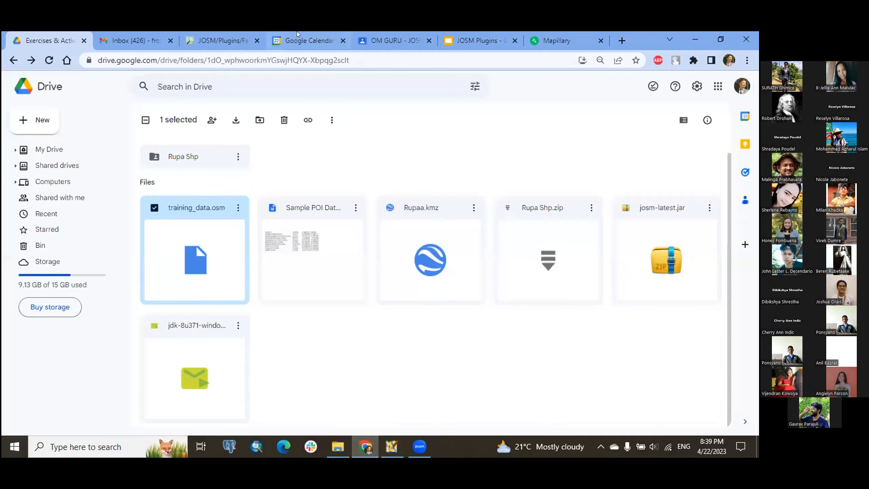
left_click(459, 33)
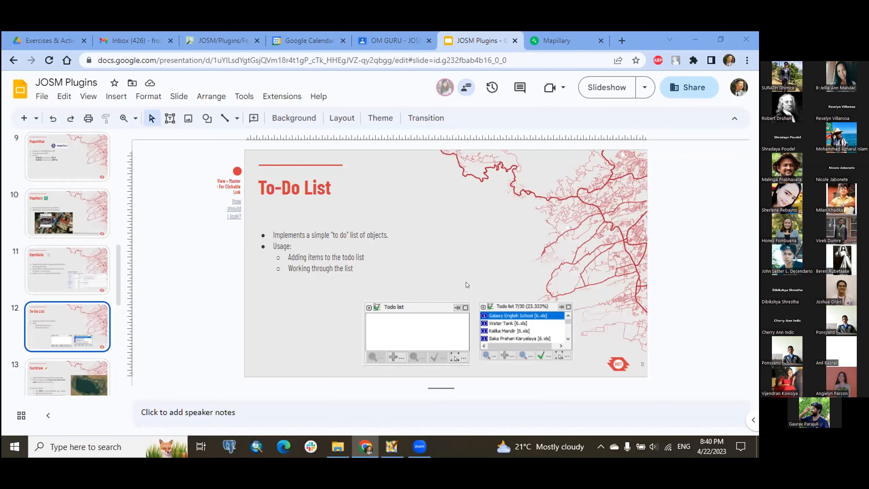
left_click(606, 87)
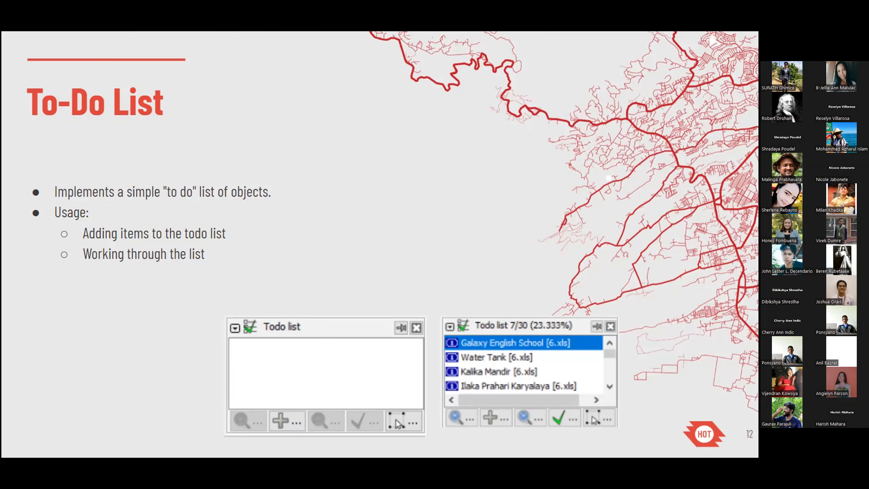
key("Escape")
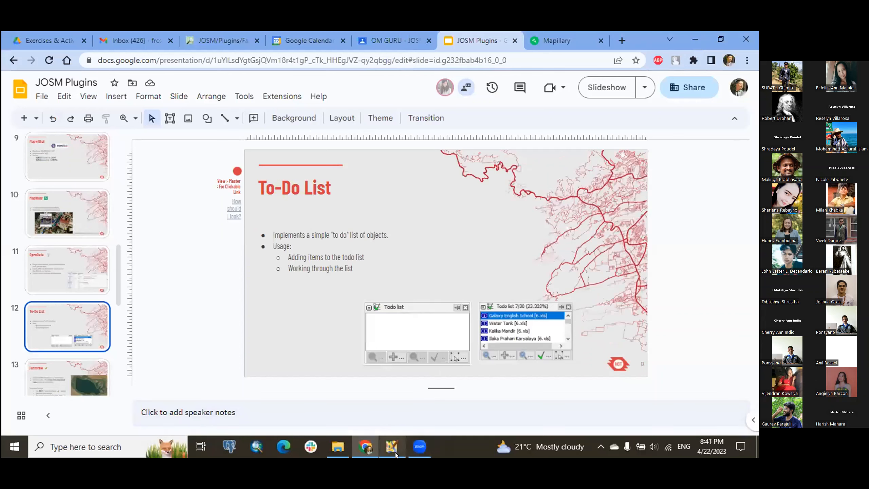
Go back to the OpenData slide in the JOSM Plugins presentation and start the slideshow from it.
left_click(392, 447)
left_click_drag(420, 262, 406, 254)
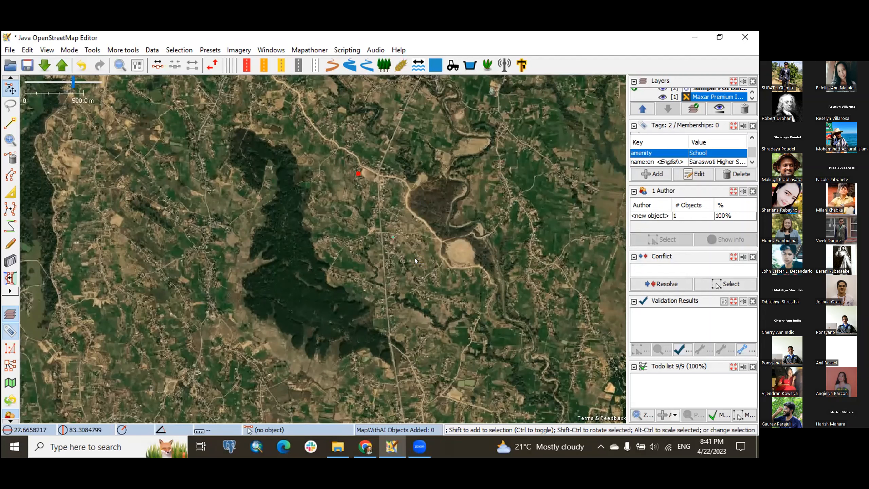
left_click(368, 447)
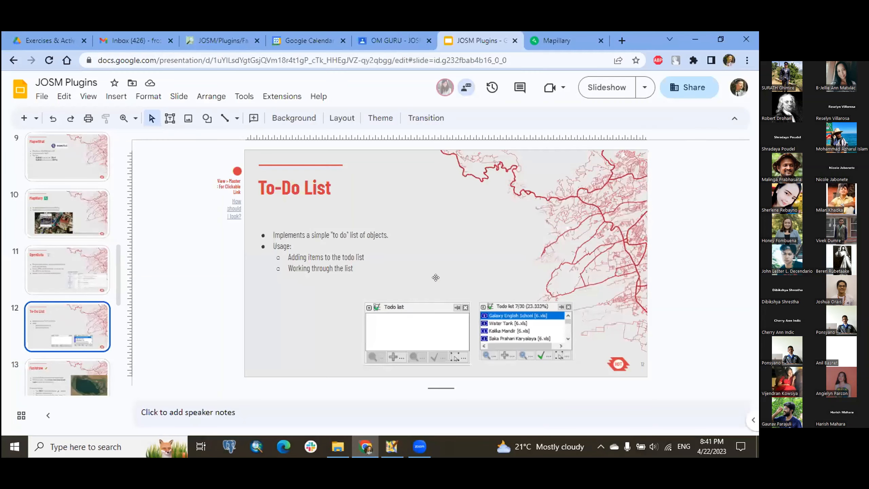
key("Up")
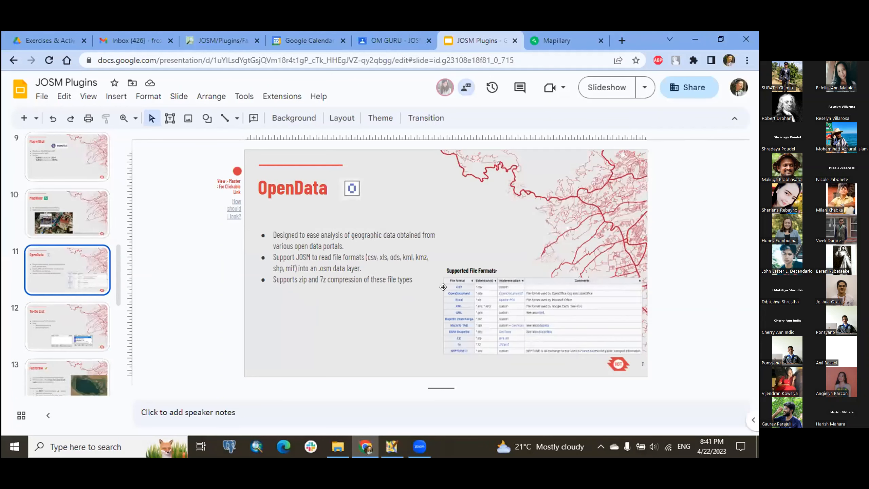
left_click(601, 90)
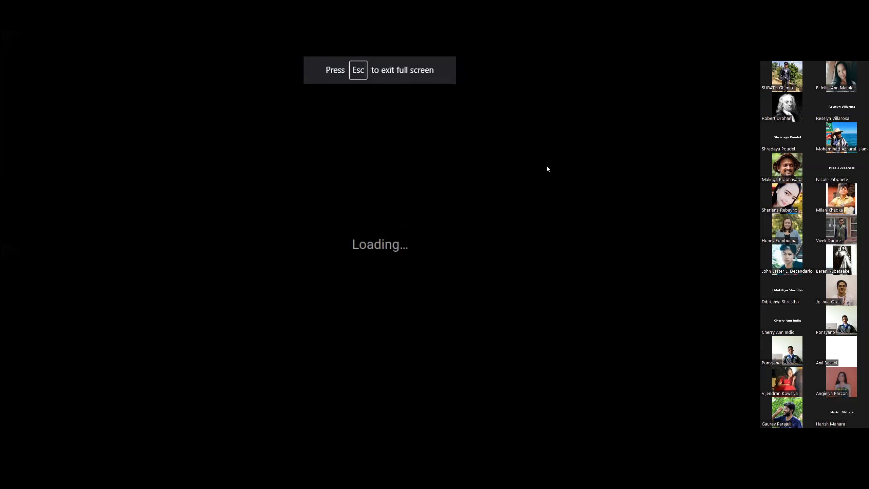
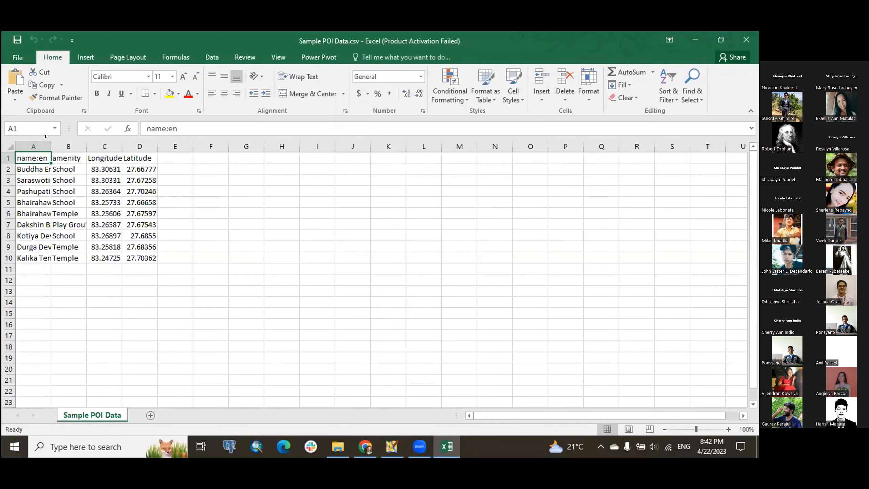
Widen the name:en column of Sample POI Data.csv to read the full names, and close the workbook without saving.
double_click(50, 140)
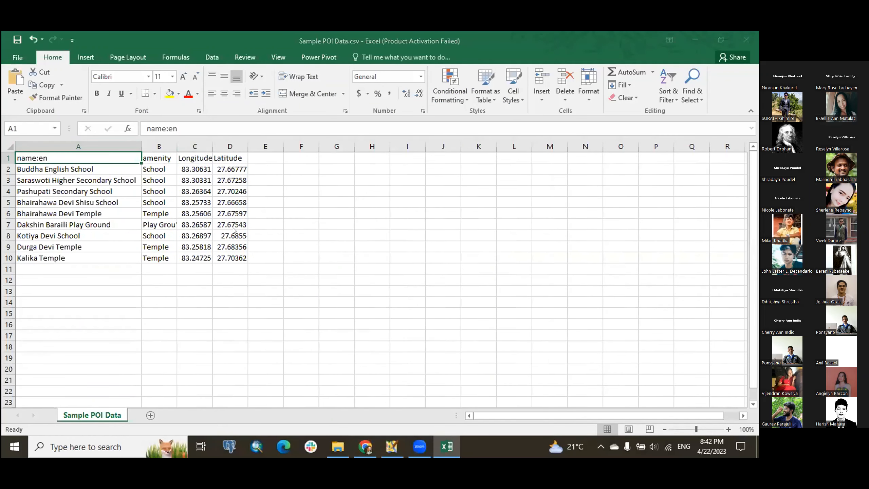
left_click(490, 347)
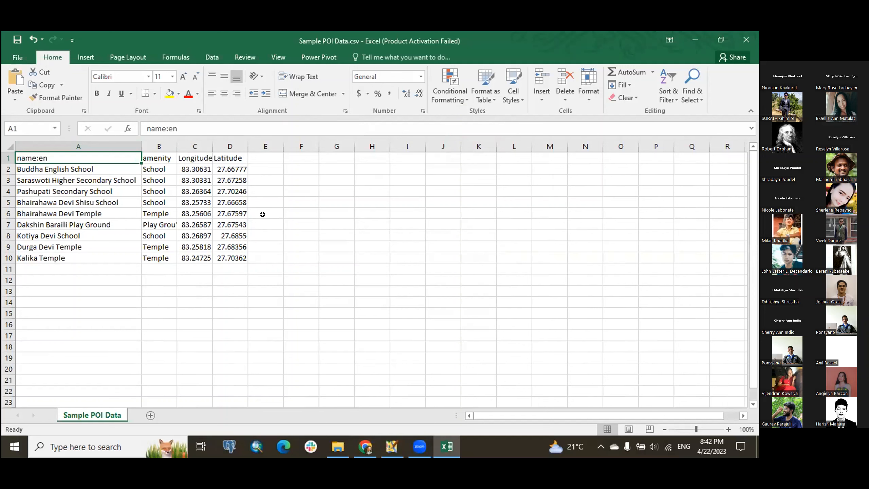
left_click(746, 39)
left_click(379, 253)
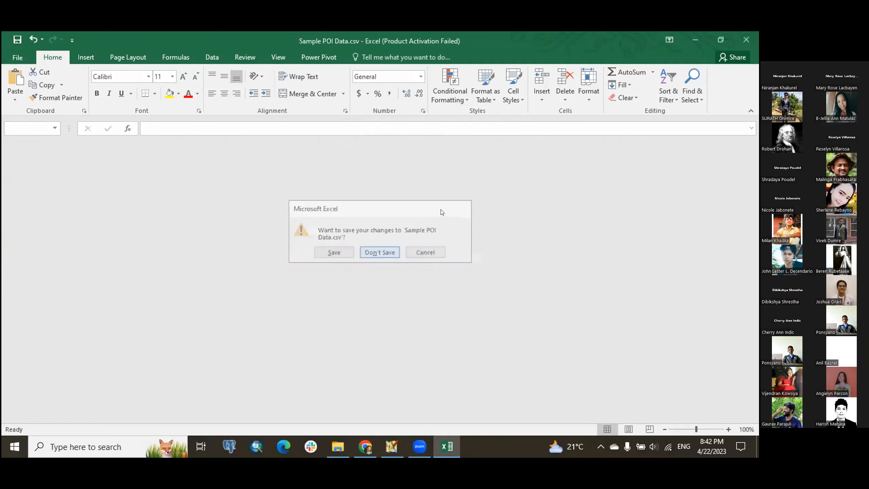
Load Sample POI Data.csv into JOSM with the WGS84 Geographic projection.
left_click_drag(366, 168, 365, 227)
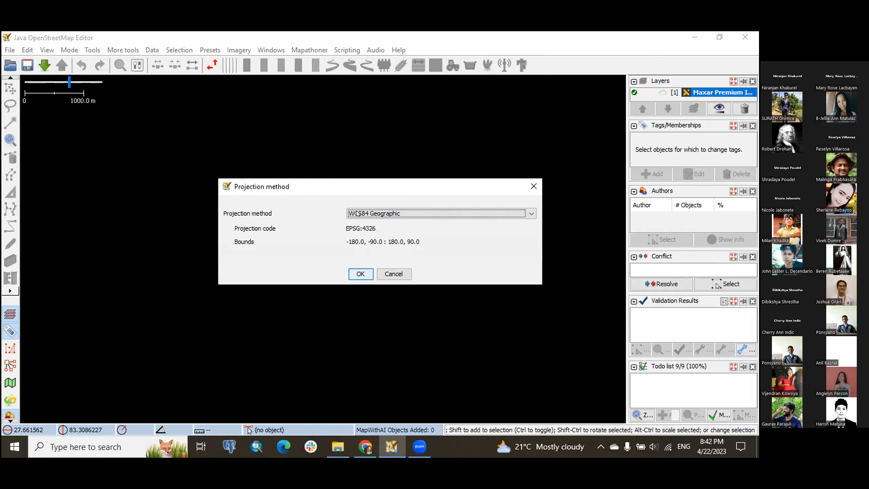
left_click(374, 212)
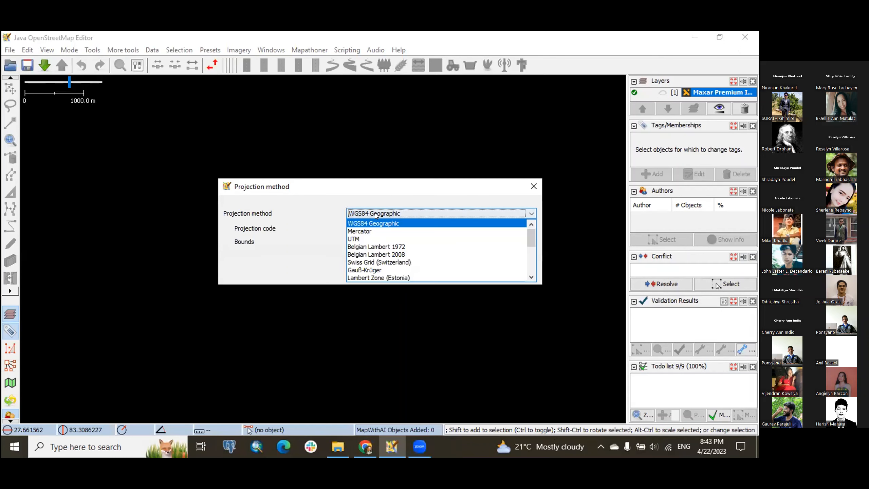
left_click(375, 223)
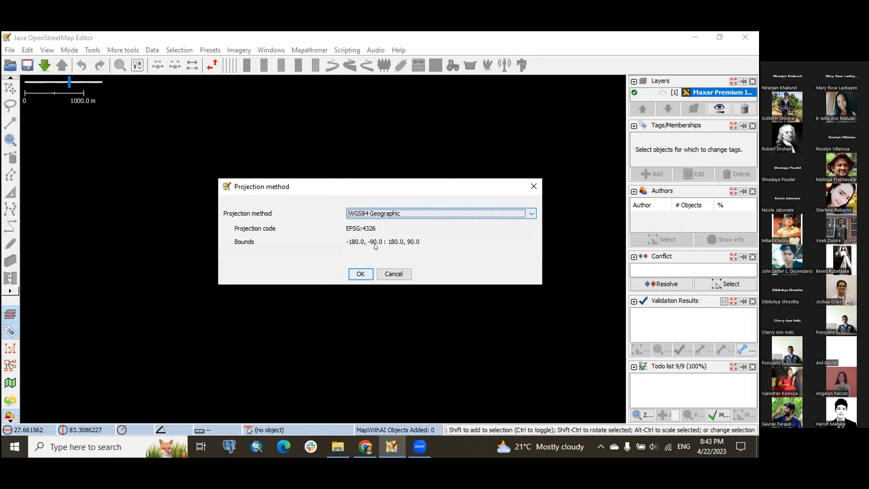
left_click(361, 274)
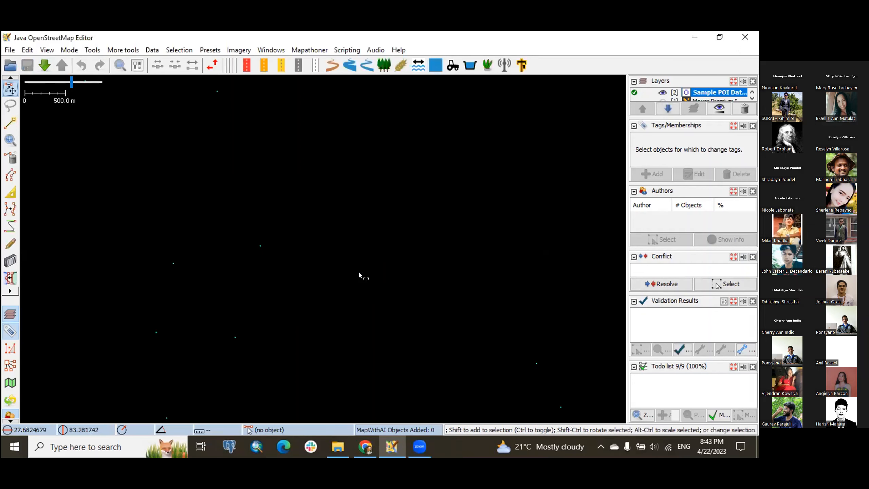
Open Sample POI Data.csv in Excel, fit the name:en column to its contents, and dismiss the activation wizard.
left_click(338, 446)
double_click(374, 167)
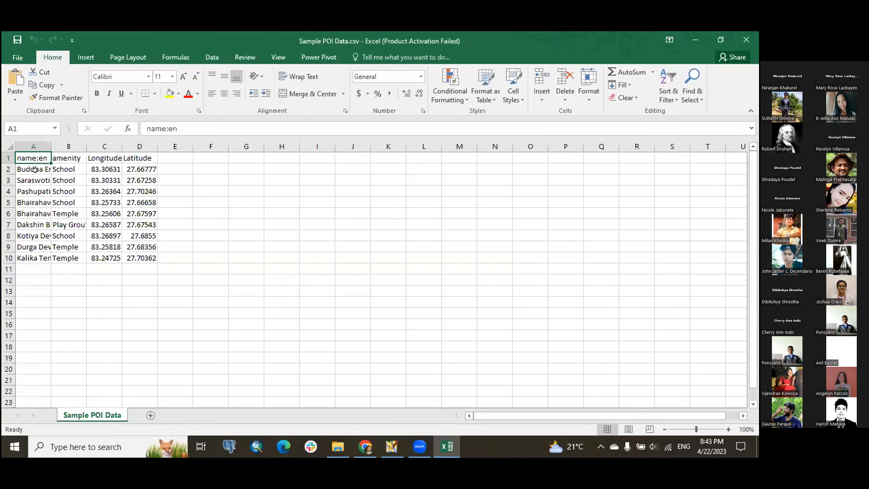
double_click(51, 146)
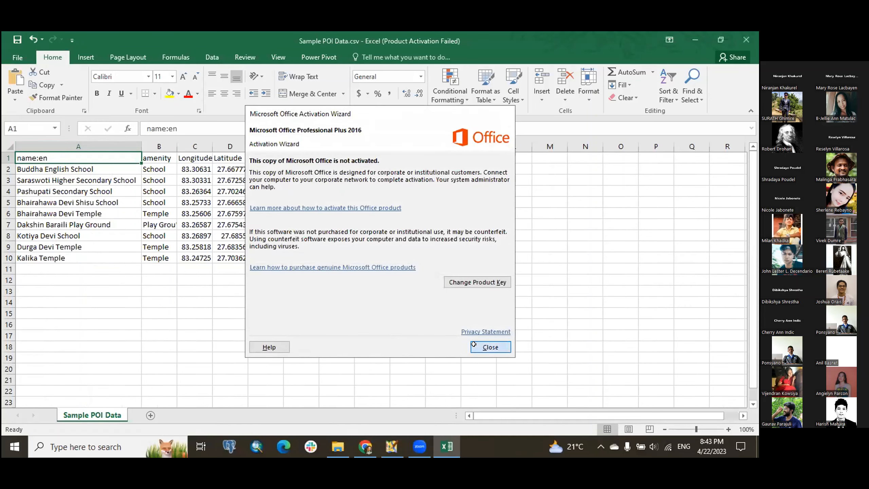
left_click(490, 347)
Switch to JOSM, select all the imported POI points, and show the Maxar Premium Imagery layer beneath them.
left_click(392, 446)
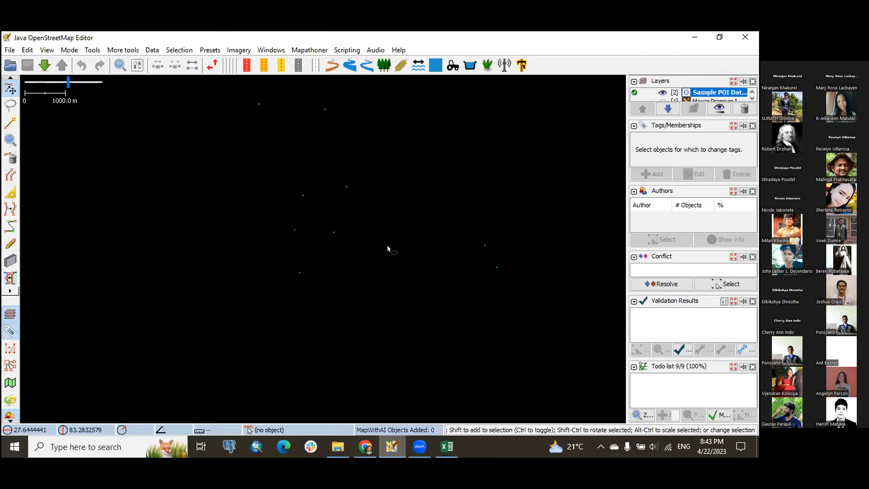
left_click_drag(463, 172, 291, 302)
scroll(348, 239, "up", 2)
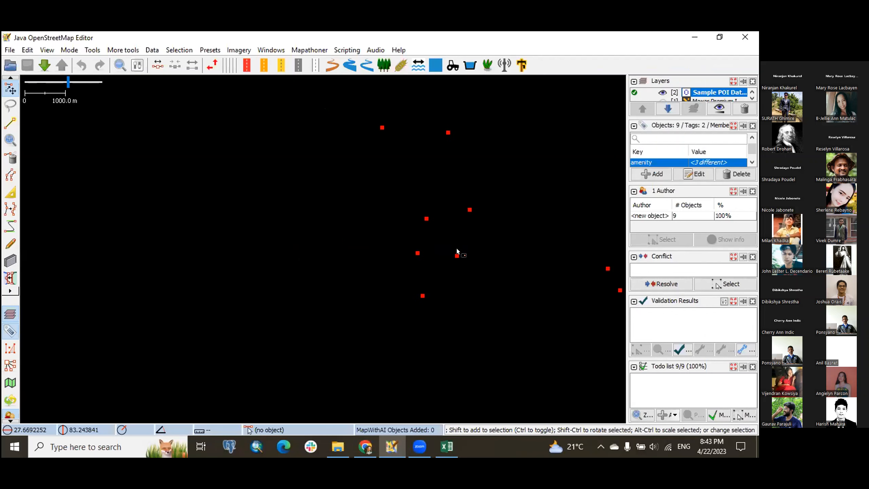
left_click_drag(458, 251, 353, 243)
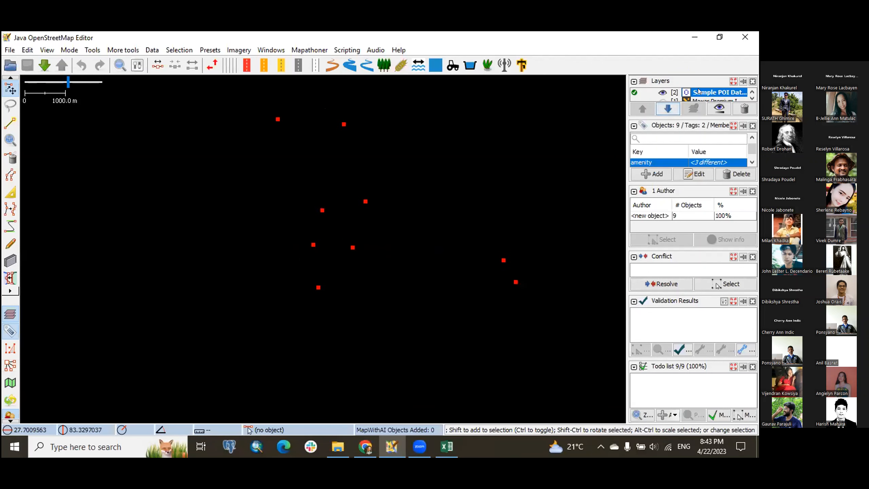
scroll(663, 97, "down", 1)
left_click(662, 97)
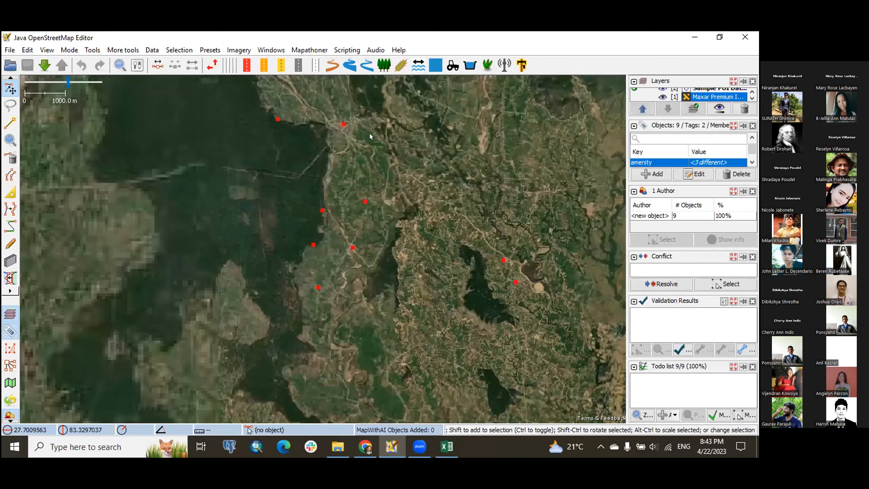
Examine the location of the northwesternmost imported point, Kalika Temple, against the satellite imagery.
scroll(277, 106, "up", 1)
scroll(269, 141, "up", 2)
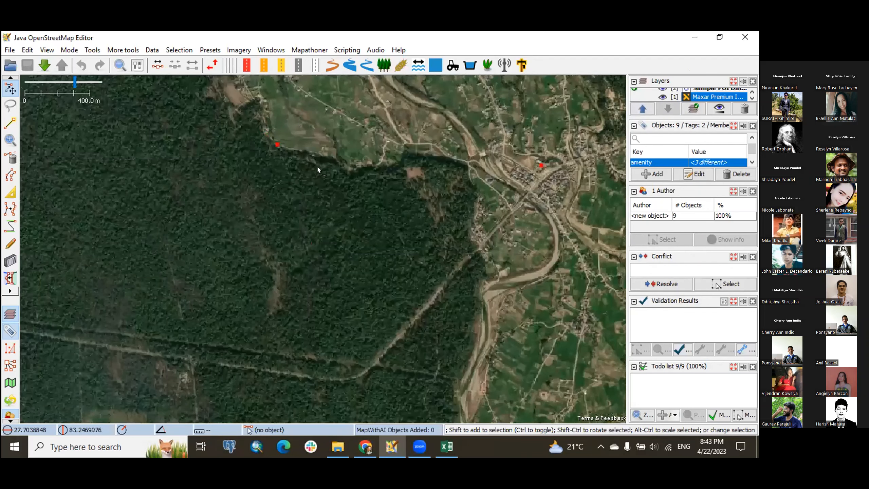
scroll(322, 171, "up", 2)
left_click(645, 109)
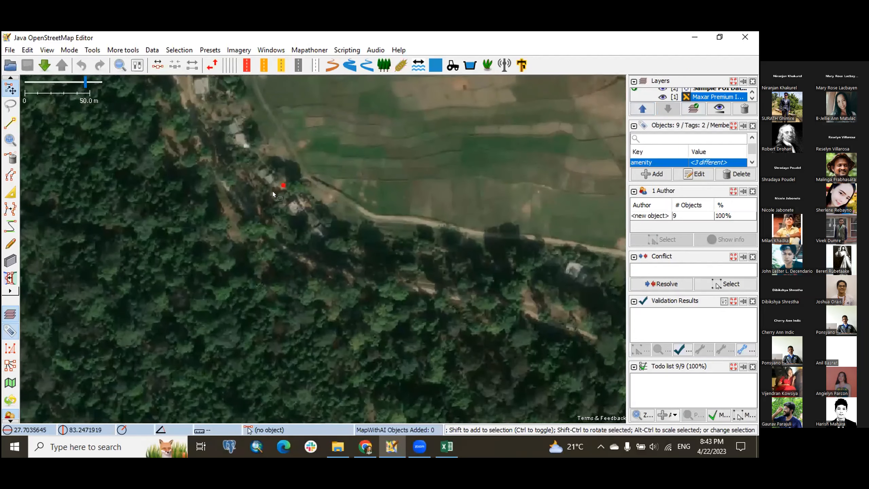
scroll(286, 188, "up", 1)
left_click_drag(291, 185, 288, 212)
scroll(274, 211, "up", 1)
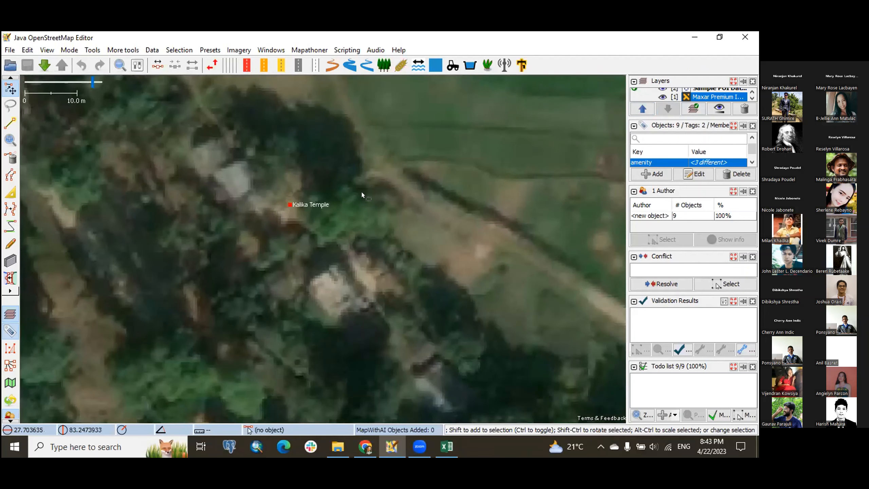
Examine the imagery east of Kalika Temple as far as the Pashupati Secondary School point.
left_click_drag(361, 193, 272, 205)
scroll(274, 206, "down", 1)
scroll(310, 209, "down", 1)
left_click_drag(454, 230, 290, 202)
scroll(290, 202, "down", 1)
left_click_drag(424, 251, 240, 222)
left_click_drag(513, 202, 263, 217)
left_click_drag(354, 218, 290, 218)
scroll(264, 217, "down", 1)
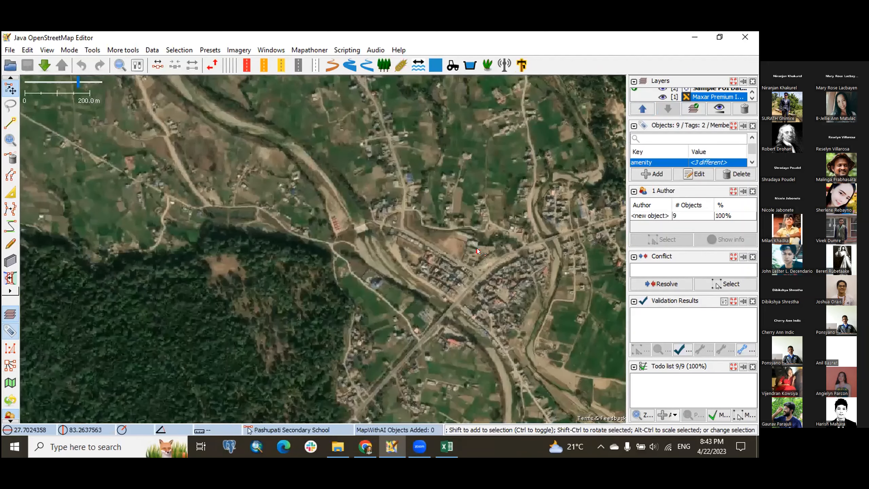
Switch to the JOSM Plugins slides in Chrome, present the Fastdraw slide, and leave the slideshow.
scroll(477, 249, "up", 2)
left_click_drag(481, 250, 456, 228)
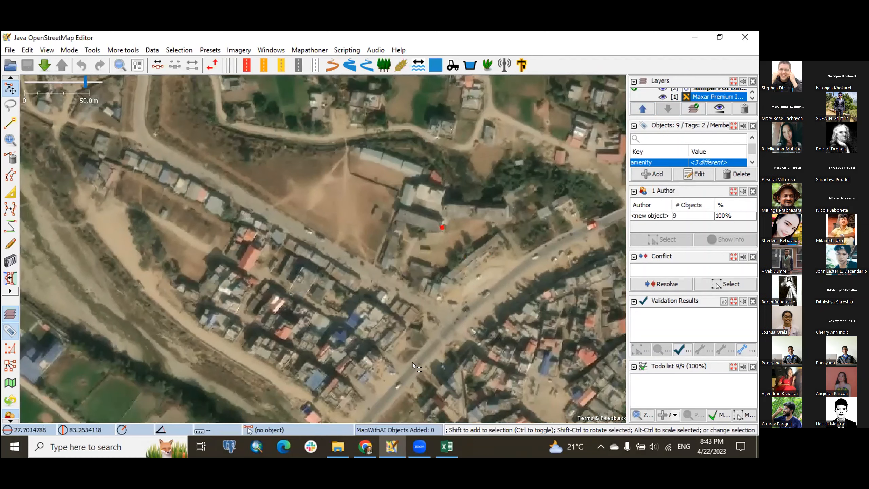
left_click(365, 446)
key("Down")
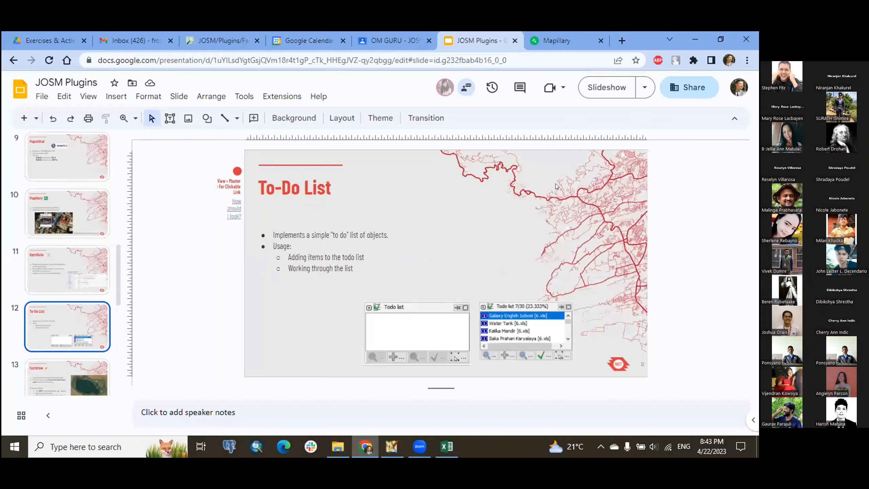
key("Down")
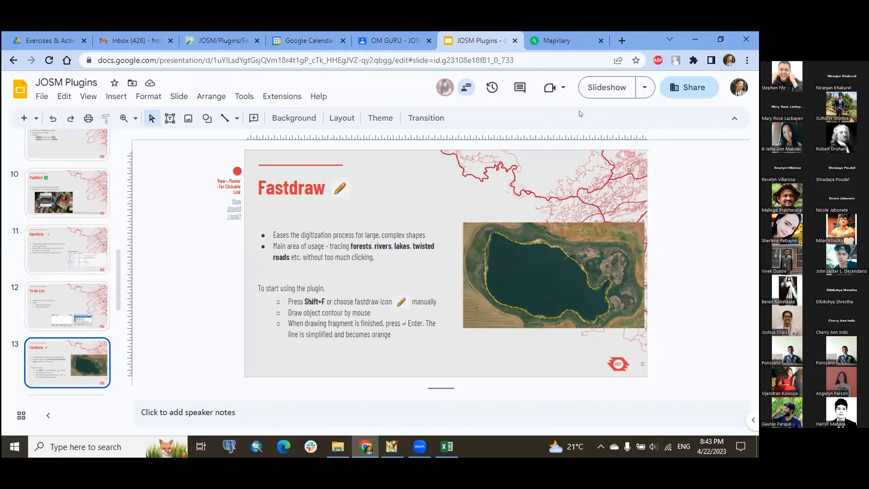
left_click(607, 88)
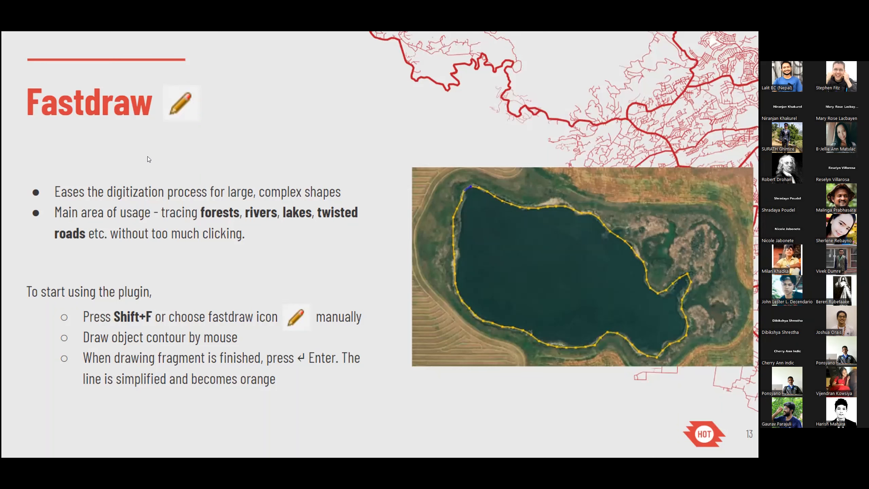
key("Escape")
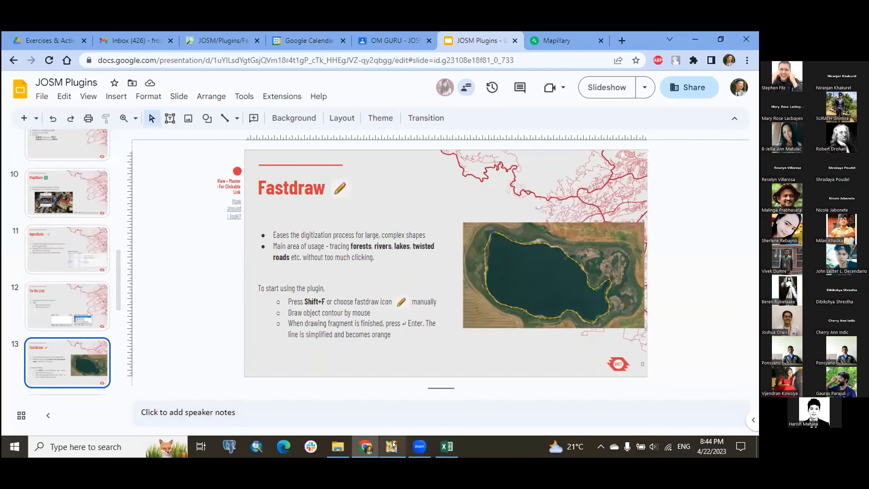
Switch to JOSM and delete both the Sample POI Data layer and the Maxar Premium Imagery layer.
left_click(393, 446)
scroll(421, 204, "down", 3)
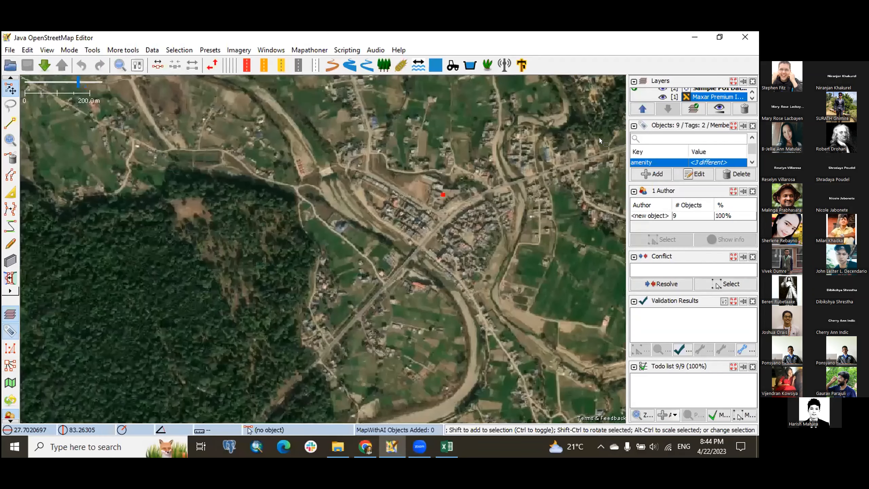
left_click(698, 89)
right_click(698, 90)
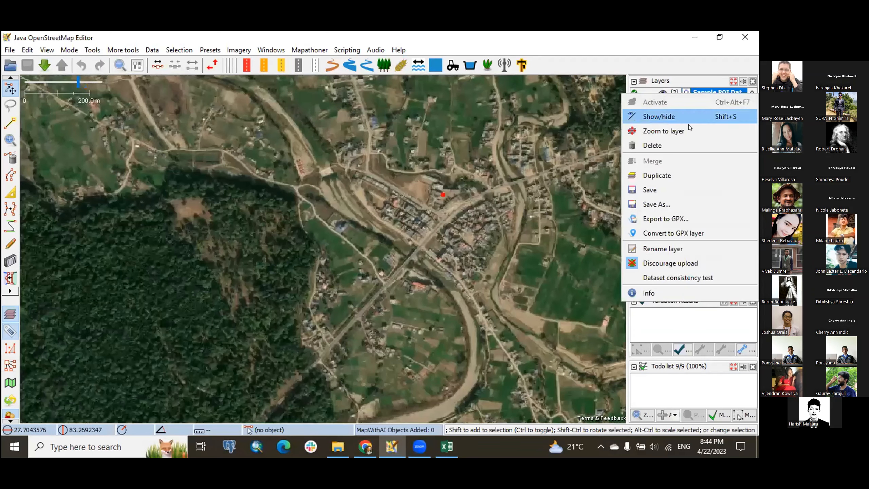
left_click(652, 145)
right_click(704, 95)
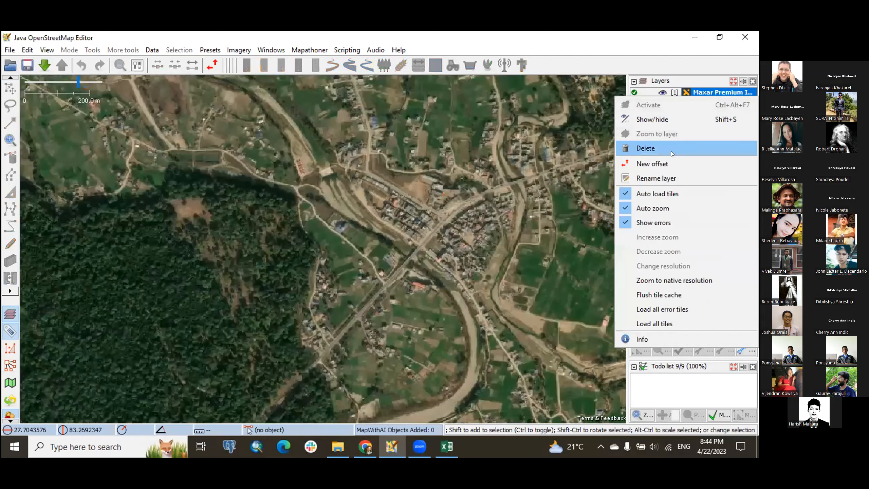
left_click(627, 154)
Load training_data.osm into JOSM from File Explorer and add the Maxar Premium Imagery layer.
left_click(340, 449)
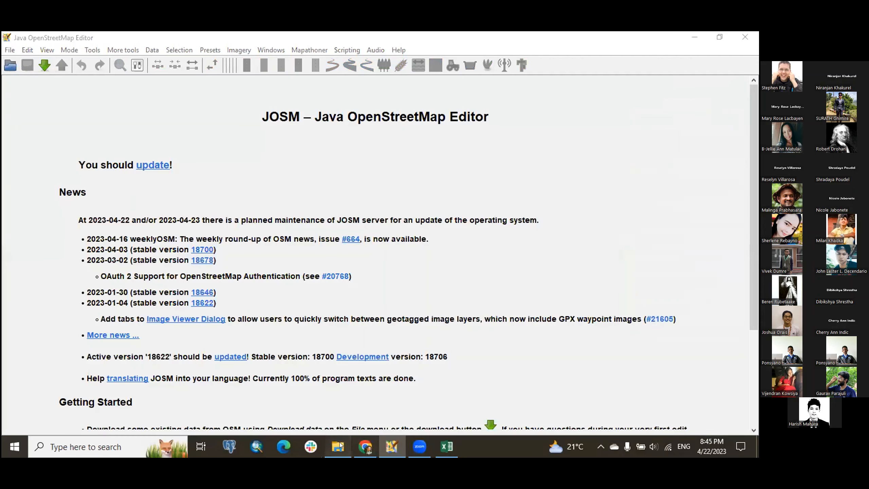
left_click_drag(485, 178, 431, 297)
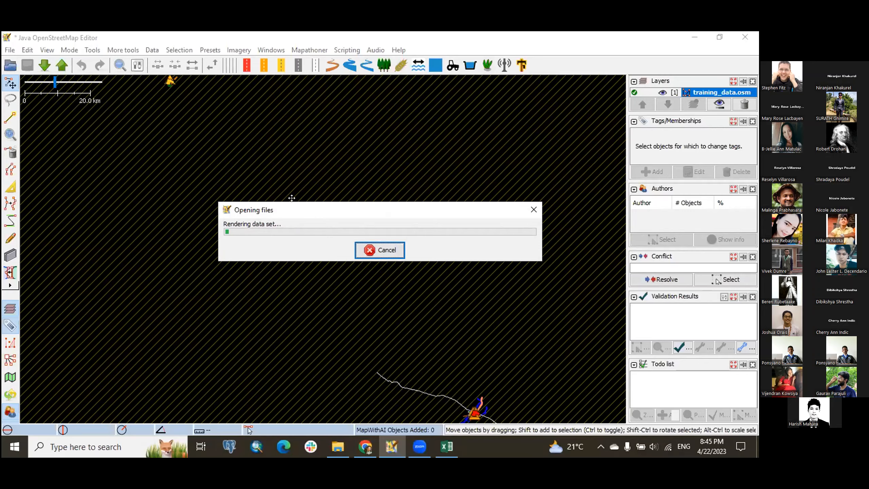
scroll(403, 260, "up", 10)
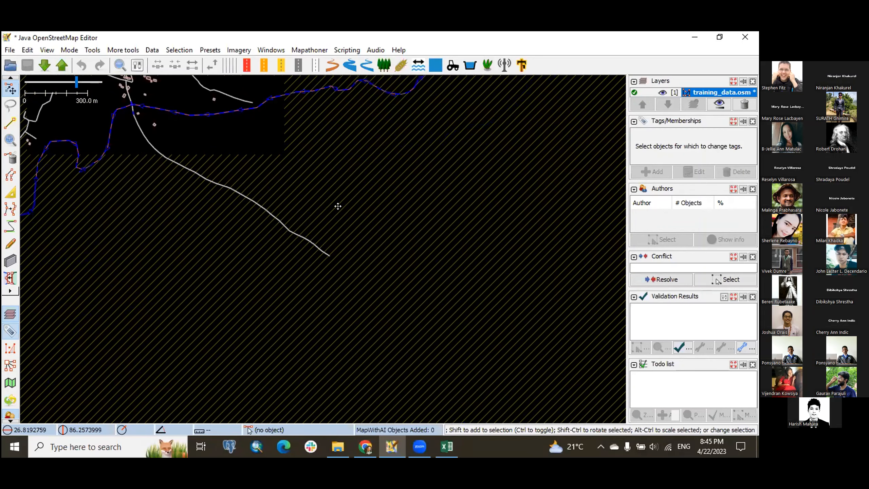
left_click(239, 49)
left_click(280, 229)
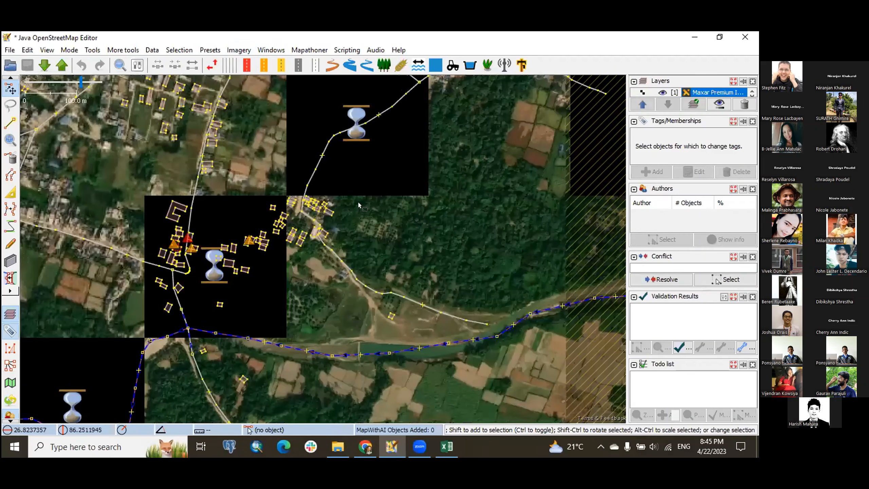
Draw a way about 478 m long node by node along the forest's southern edge above the river.
scroll(407, 155, "up", 1)
left_click_drag(407, 155, 375, 193)
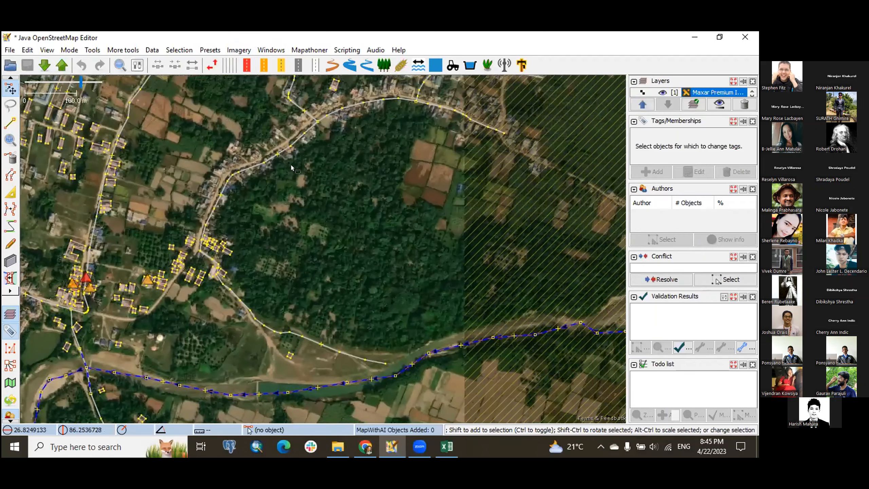
scroll(305, 160, "up", 3)
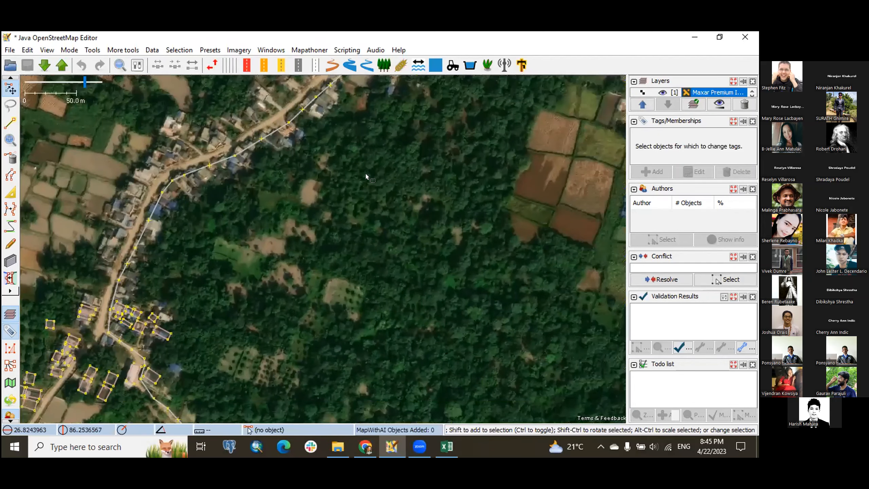
left_click_drag(306, 249, 332, 89)
key("a")
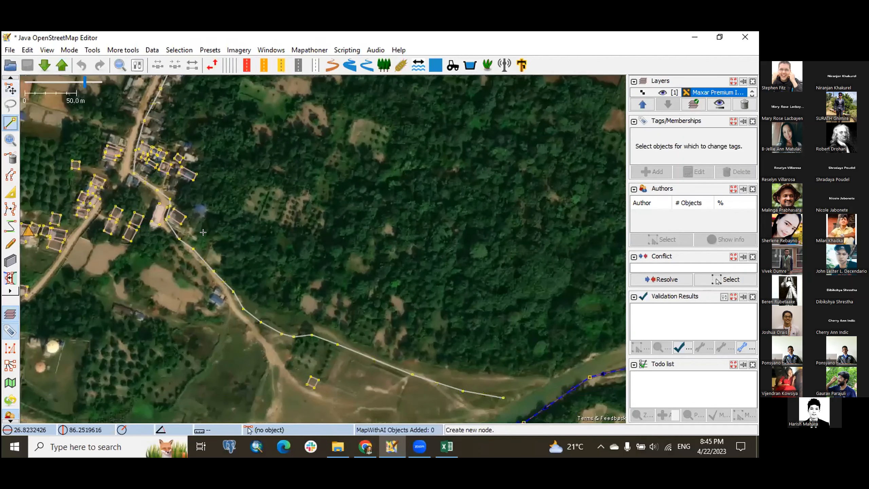
left_click(201, 235)
left_click(246, 280)
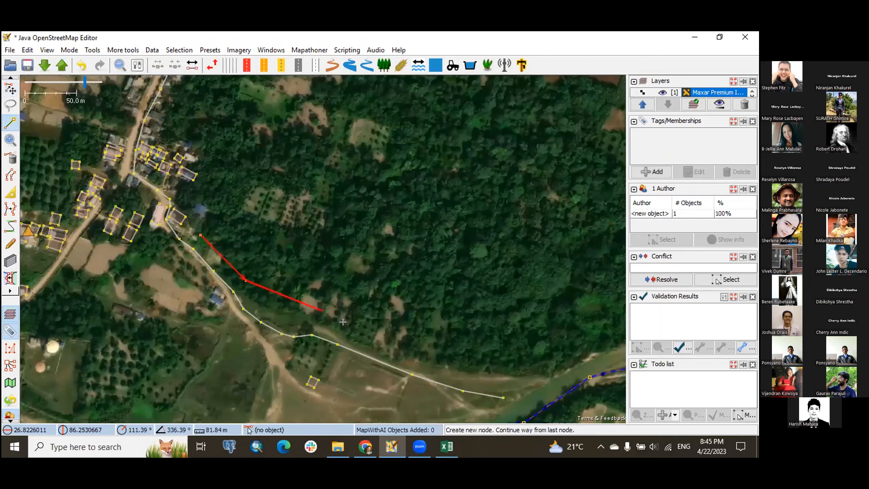
left_click(346, 328)
left_click_drag(324, 295, 180, 247)
left_click(334, 311)
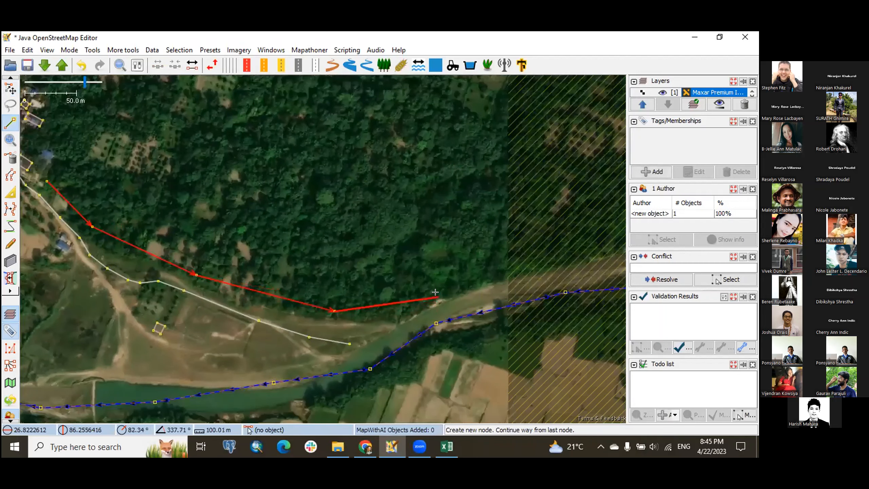
left_click(439, 295)
left_click(488, 277)
double_click(493, 261)
Draw a coarse closed outline of six nodes around the forest between the village road and the river.
left_click_drag(247, 93, 275, 180)
scroll(275, 180, "down", 1)
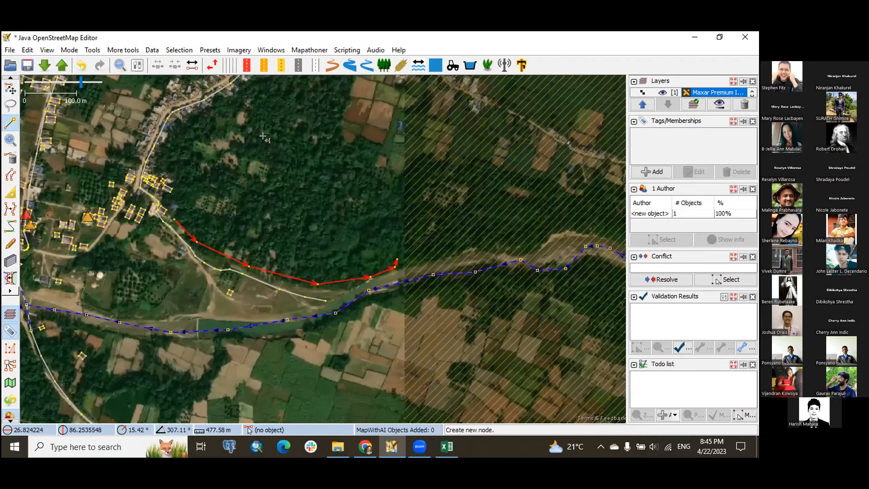
left_click_drag(238, 159, 299, 202)
left_click(382, 95)
left_click(236, 179)
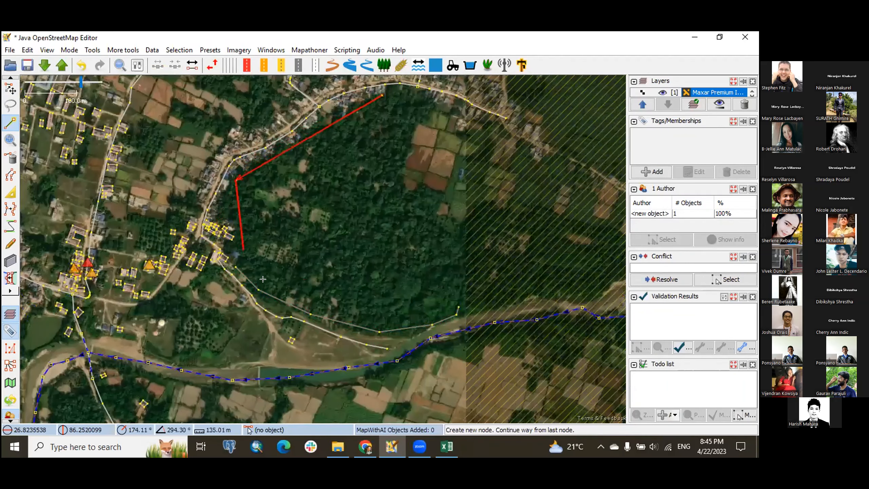
left_click(243, 251)
left_click(299, 291)
left_click(472, 297)
left_click(459, 202)
left_click(379, 92)
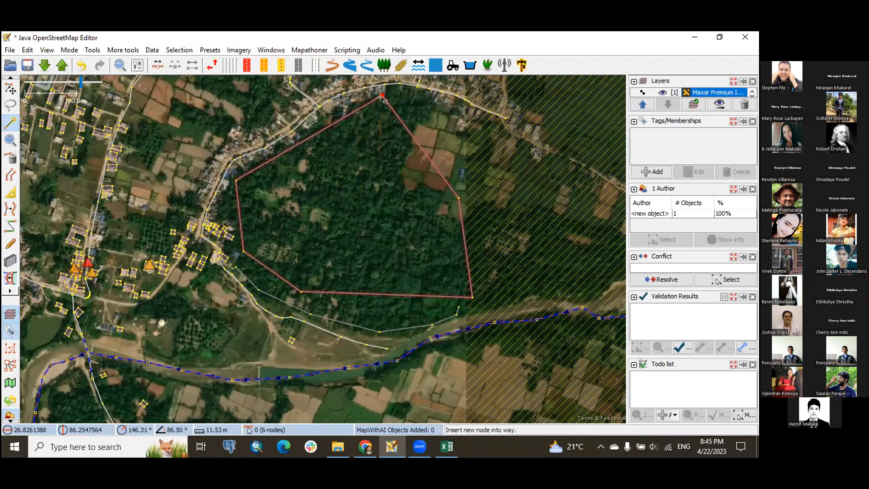
Delete the coarse forest outline and the way drawn along the forest's southern edge.
key("s")
left_click(376, 273)
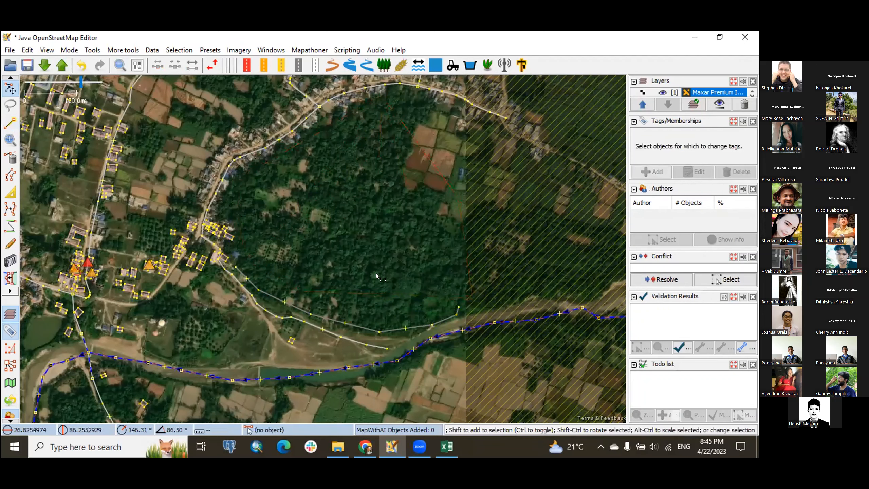
left_click(339, 320)
key("Delete")
left_click_drag(316, 239, 345, 220)
left_click(239, 221)
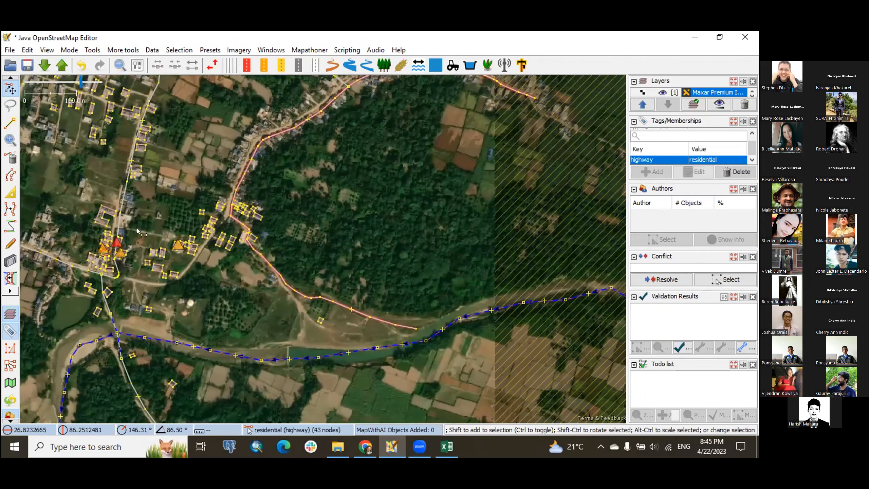
left_click(137, 228)
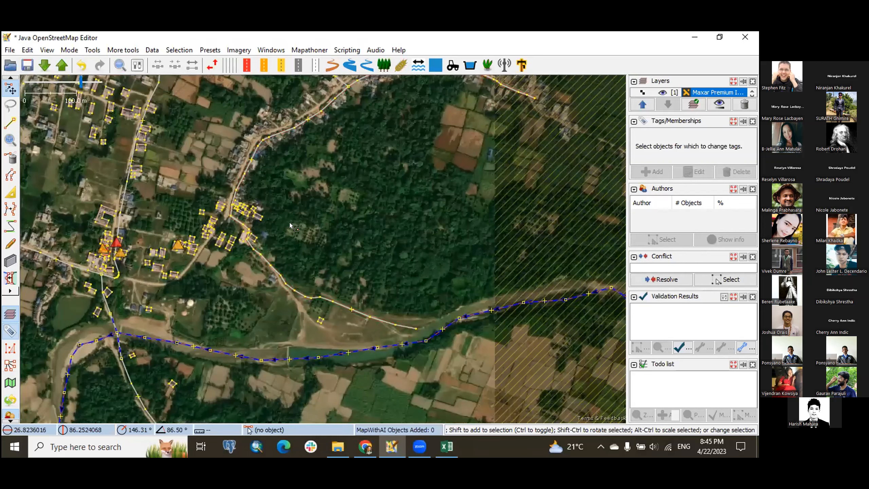
Trace the forest's northern and western edges freehand in Fast drawing mode, following the houses along the road.
scroll(296, 220, "up", 2)
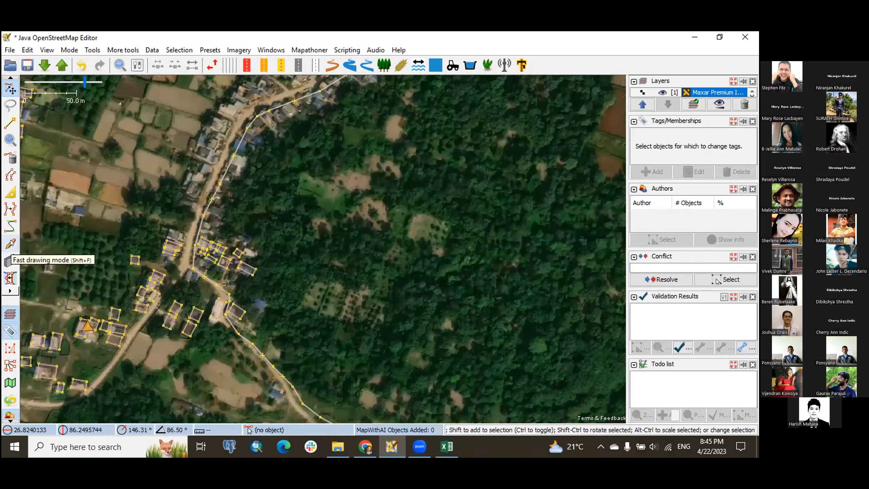
left_click_drag(406, 195, 383, 236)
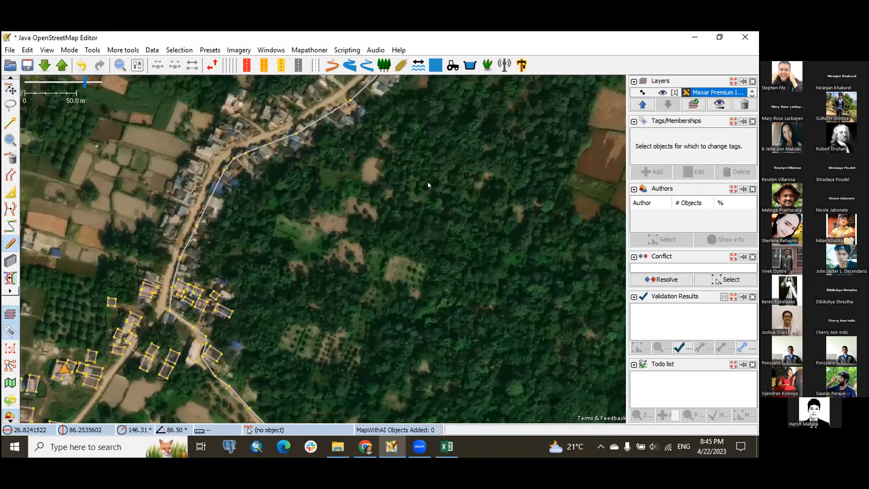
left_click_drag(428, 182, 394, 276)
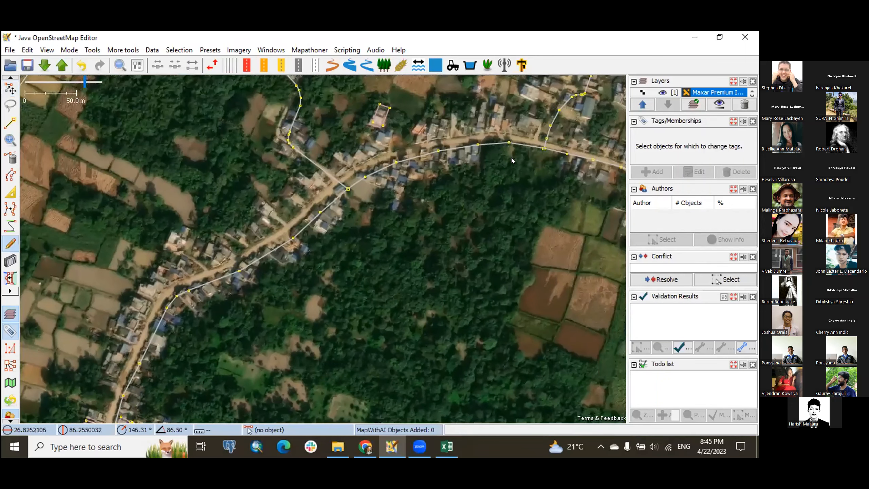
mouse_move(514, 160)
left_mouse_down()
mouse_move(423, 180)
mouse_move(209, 313)
mouse_move(224, 311)
left_mouse_up()
left_click_drag(299, 249, 434, 162)
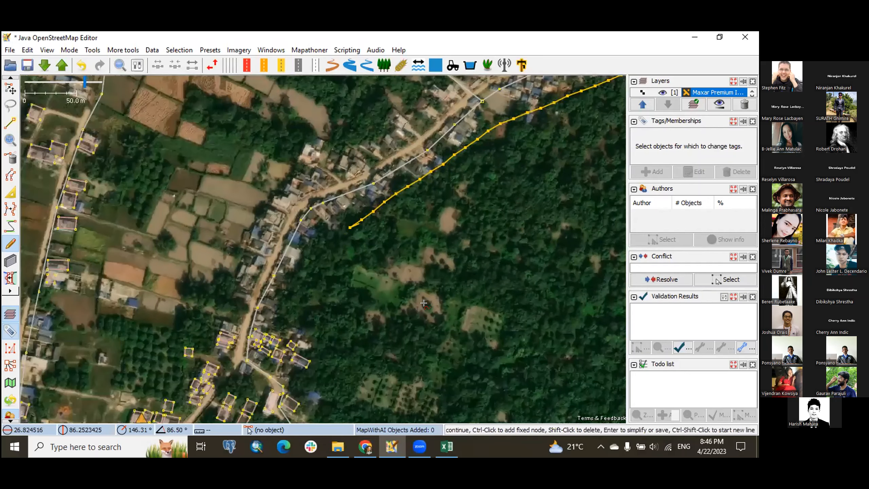
left_click_drag(410, 286, 512, 216)
mouse_move(438, 166)
left_mouse_down()
mouse_move(427, 303)
mouse_move(439, 318)
left_mouse_up()
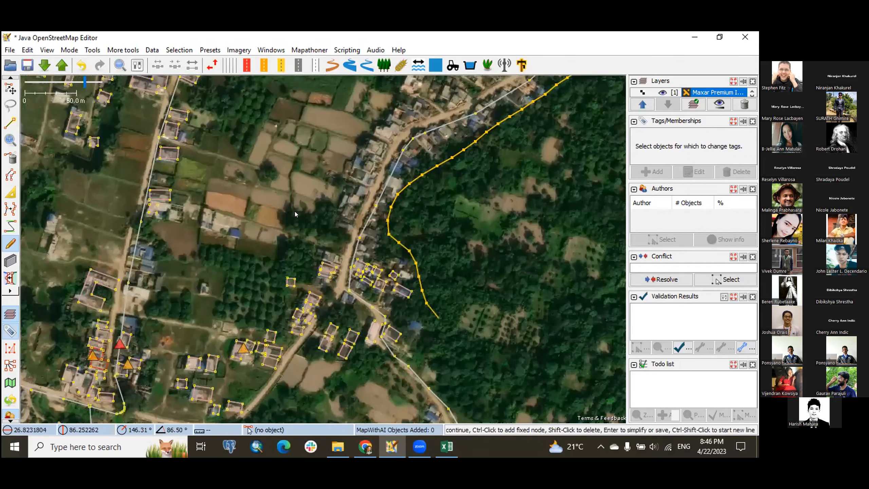
Continue the freehand trace along the forest's southern and eastern edges to its start, forming an outline about 1.69 km long.
left_click_drag(505, 282, 474, 247)
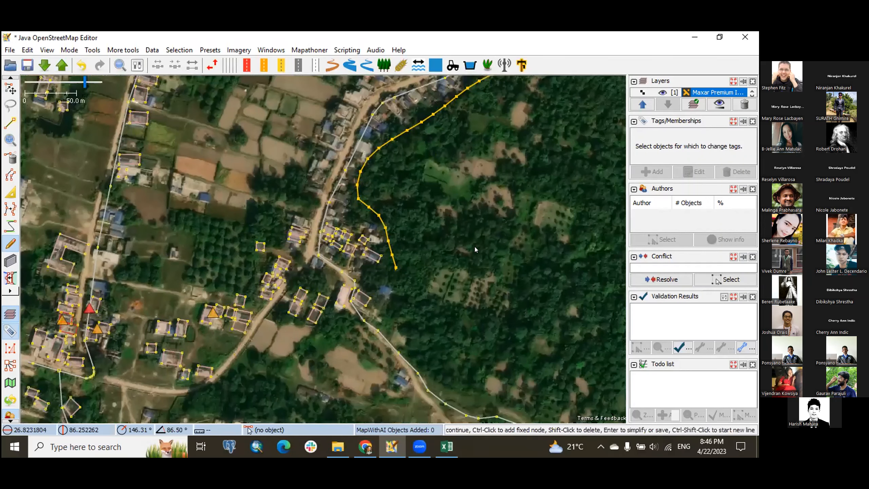
scroll(474, 144, "down", 2)
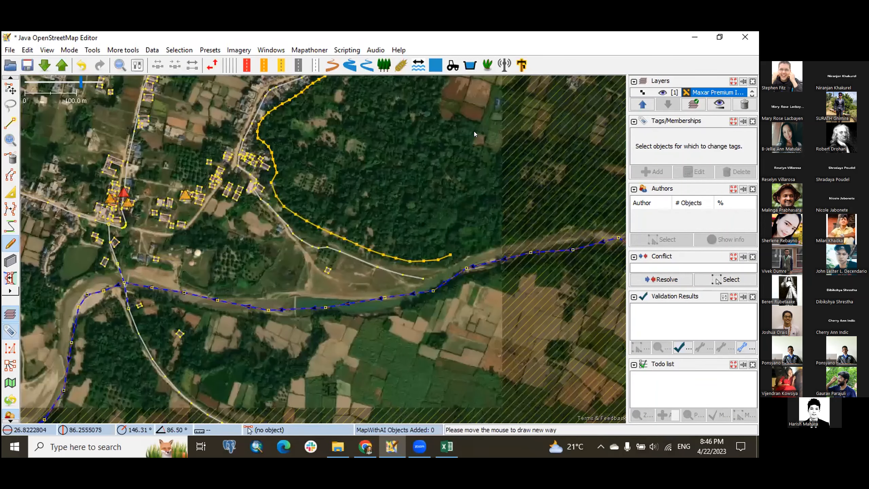
mouse_move(451, 254)
left_mouse_down()
mouse_move(520, 237)
mouse_move(482, 159)
mouse_move(440, 102)
mouse_move(412, 259)
left_mouse_up()
mouse_move(413, 257)
left_mouse_down()
mouse_move(424, 179)
mouse_move(408, 177)
left_mouse_up()
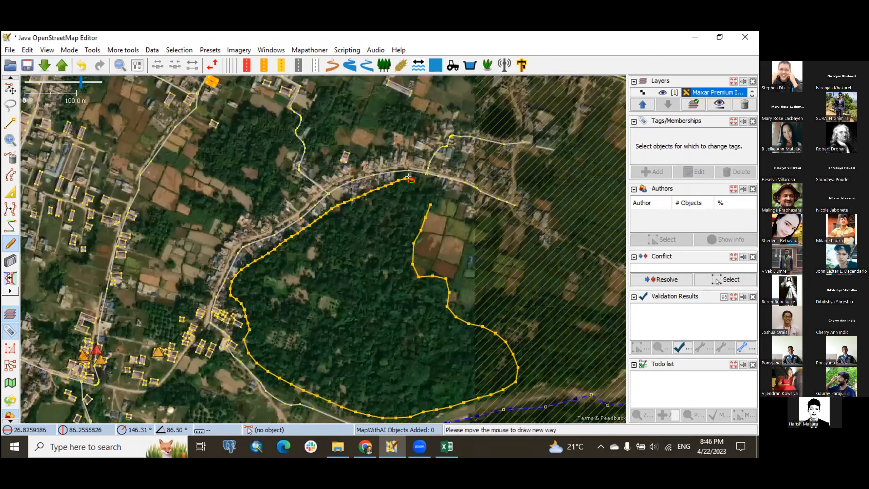
Simplify the traced forest outline and save it as a way.
scroll(407, 172, "up", 2)
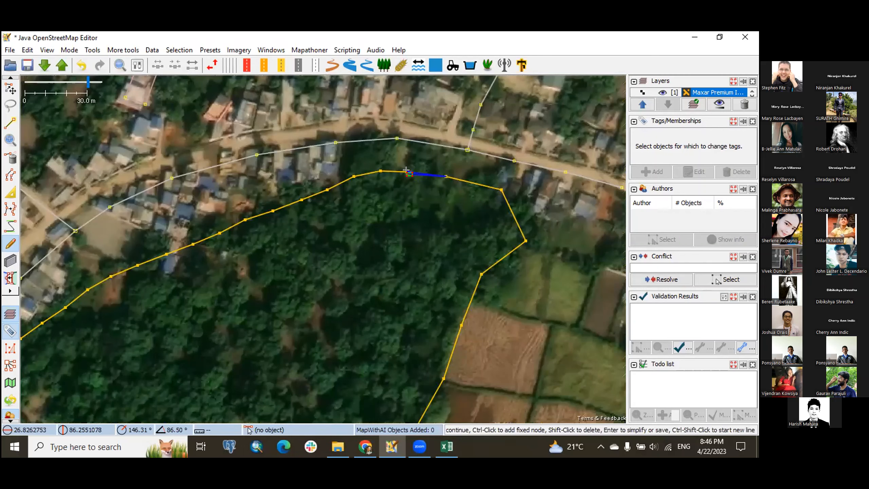
key("Return")
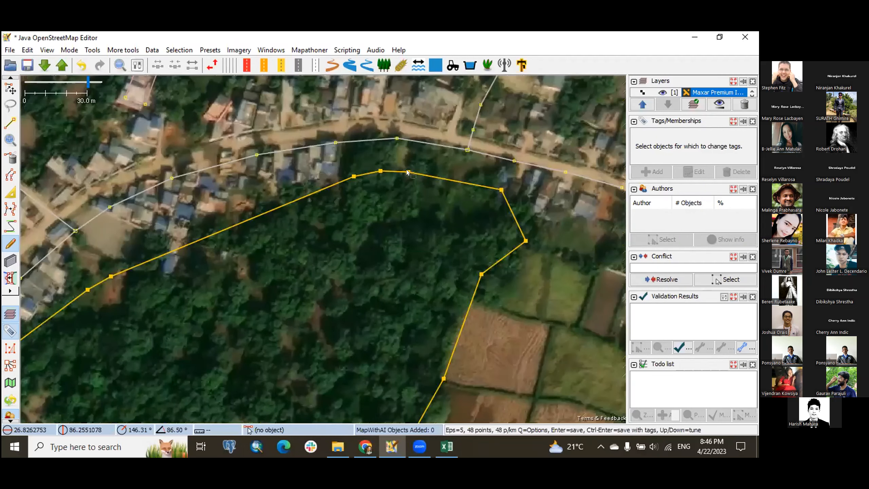
key("Return")
left_click_drag(376, 199, 383, 143)
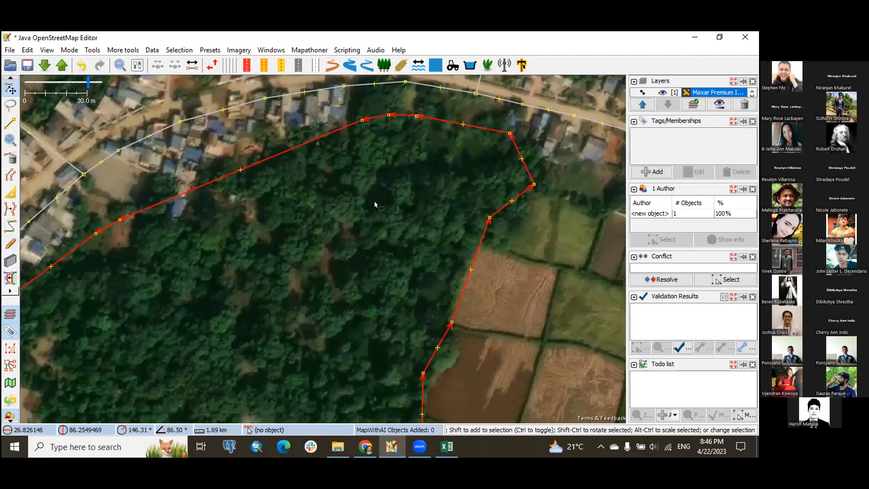
scroll(390, 152, "down", 1)
scroll(398, 186, "down", 1)
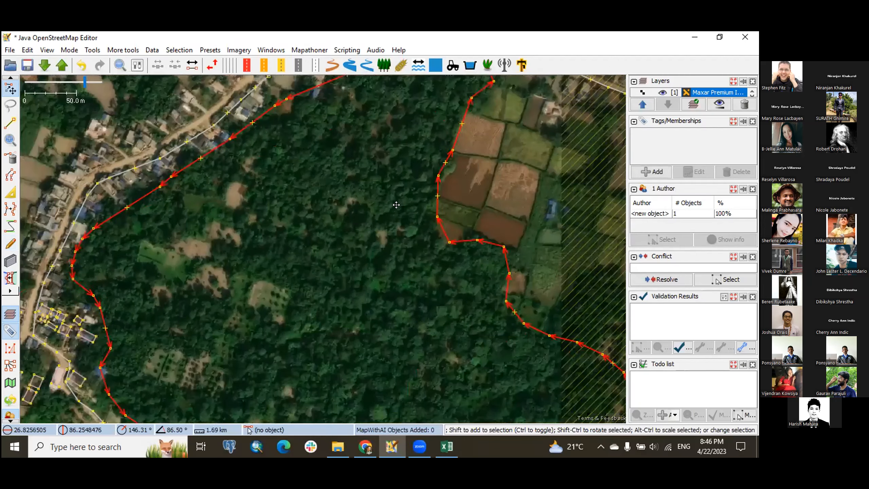
Select the traced forest outline and tag it as natural=wood with the wood preset.
left_click_drag(396, 205, 386, 136)
scroll(385, 137, "down", 1)
left_click_drag(417, 96, 421, 167)
left_click(421, 167)
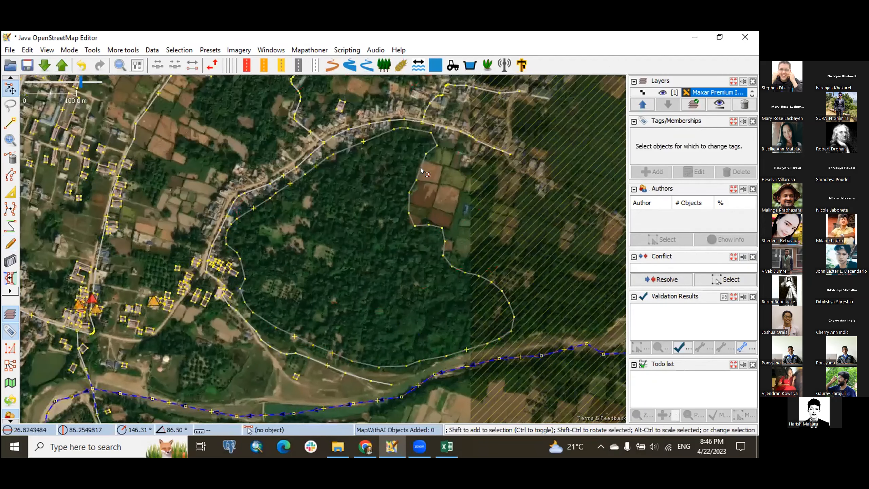
left_click(423, 167)
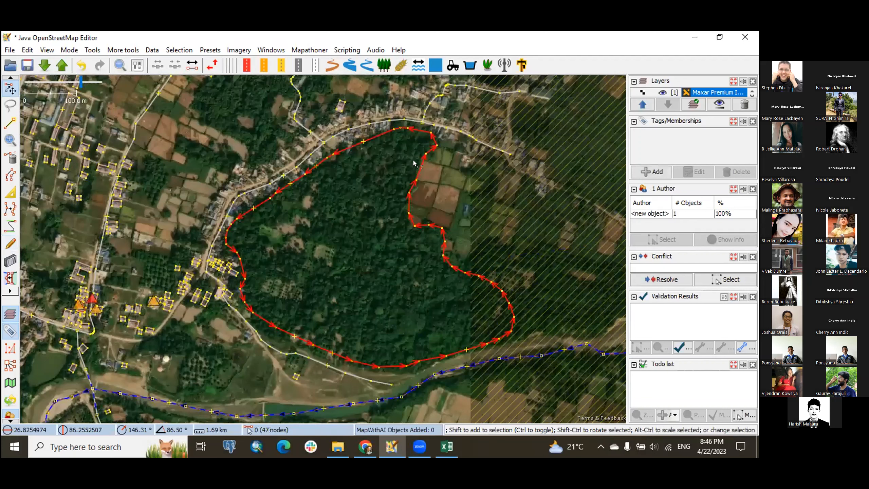
left_click(384, 65)
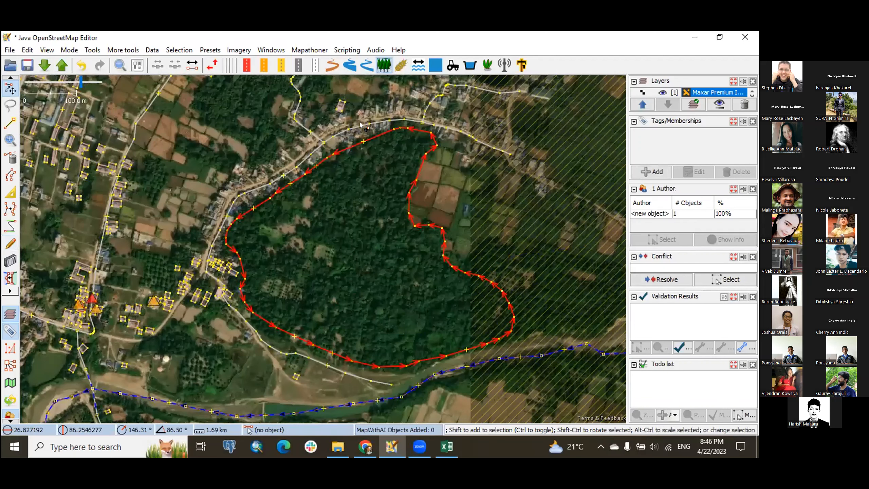
key("Return")
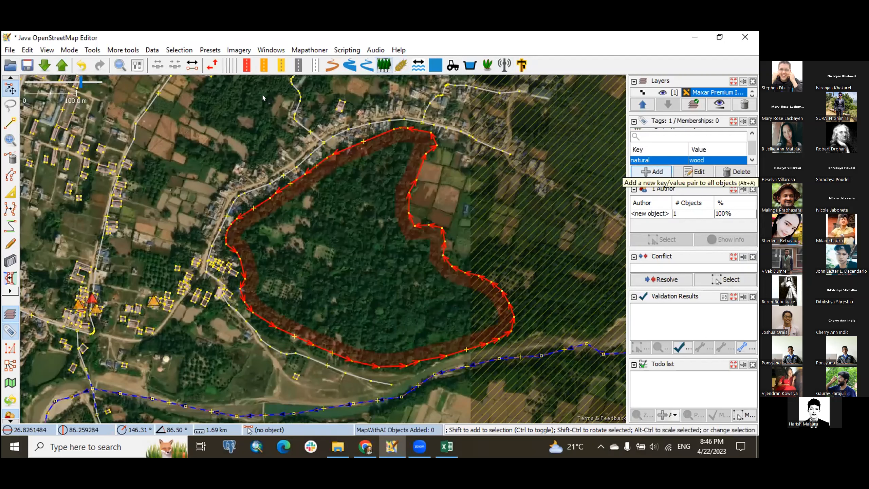
Search the tagging presets for "woo".
key("alt+a")
key("Escape")
key("F3")
type("woo")
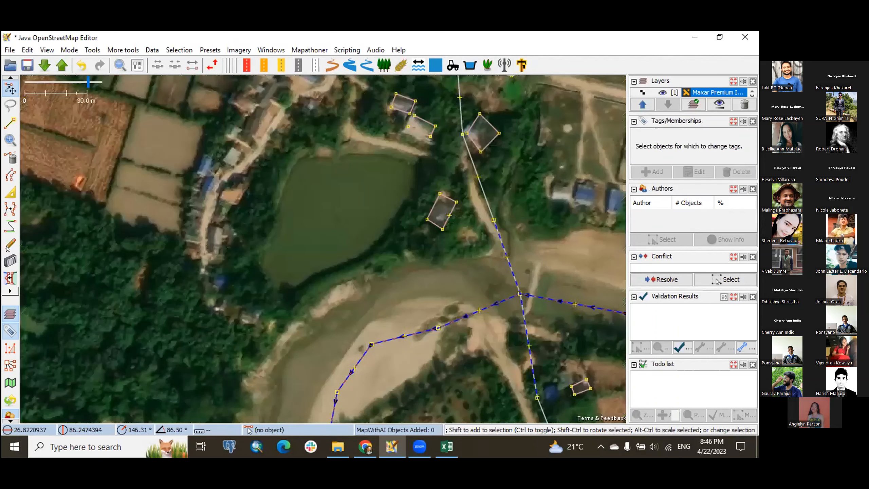
Trace the pond north of the river bend freehand in Fast drawing mode, then simplify and save it as a way about 226 m long.
mouse_move(307, 281)
left_mouse_down()
mouse_move(282, 288)
mouse_move(262, 253)
mouse_move(271, 206)
mouse_move(306, 153)
mouse_move(346, 145)
mouse_move(409, 160)
mouse_move(418, 190)
mouse_move(383, 239)
mouse_move(307, 276)
left_mouse_up()
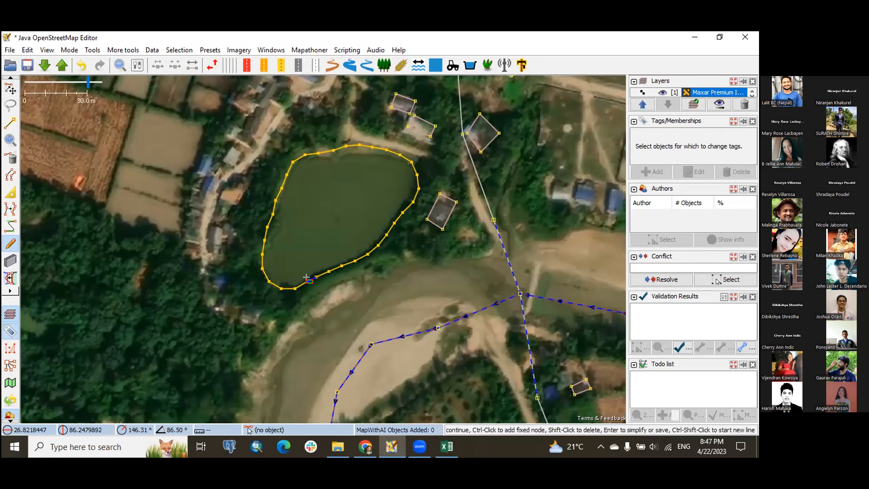
key("Return")
key("Return")
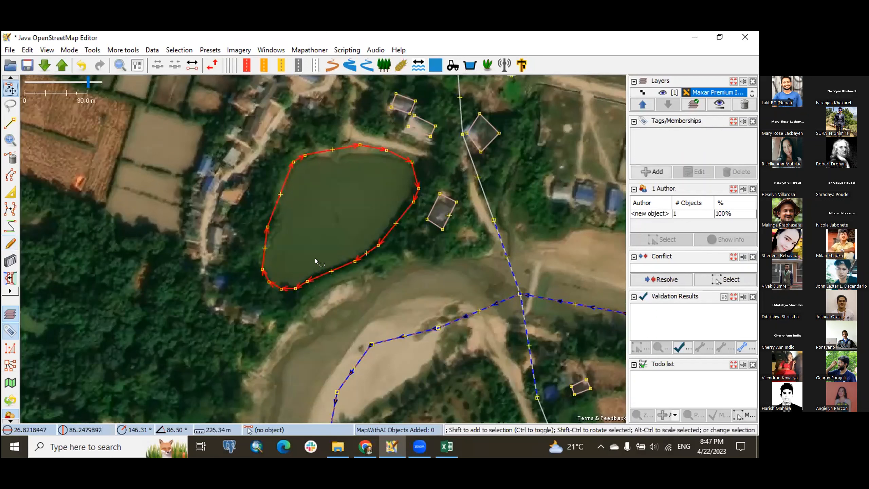
Tag the traced pond outline as natural=water with the Water preset and deselect it.
left_click(436, 65)
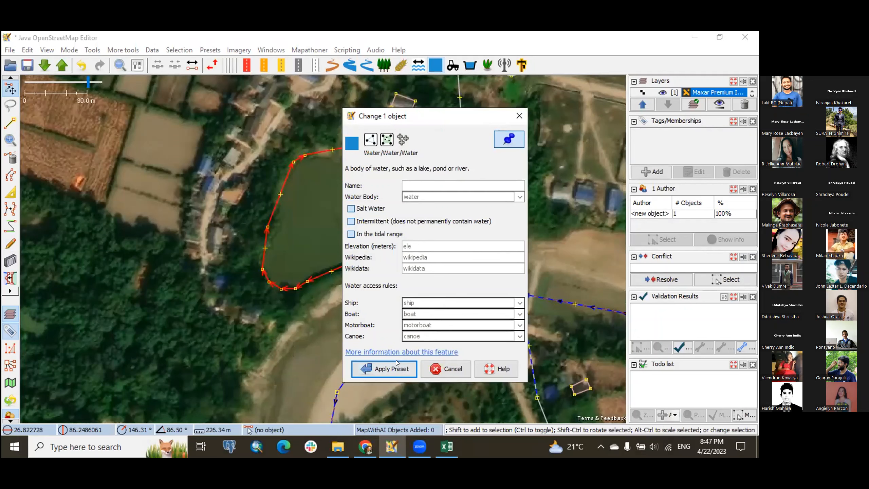
left_click(385, 368)
left_click_drag(394, 224, 374, 215)
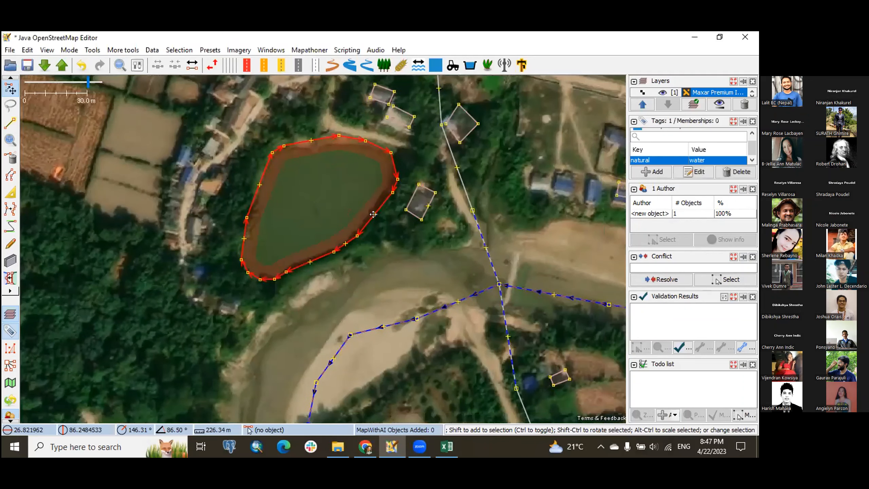
left_click(394, 225)
scroll(429, 229, "down", 3)
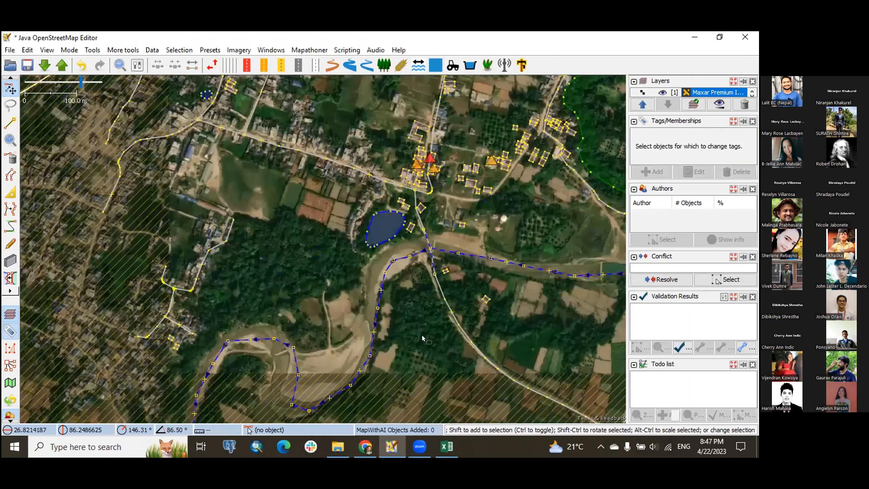
left_click_drag(420, 303, 343, 288)
Switch to the JOSM Plugins presentation in Google Slides and start the slideshow from the Contour merge slide.
left_click(365, 446)
key("Down")
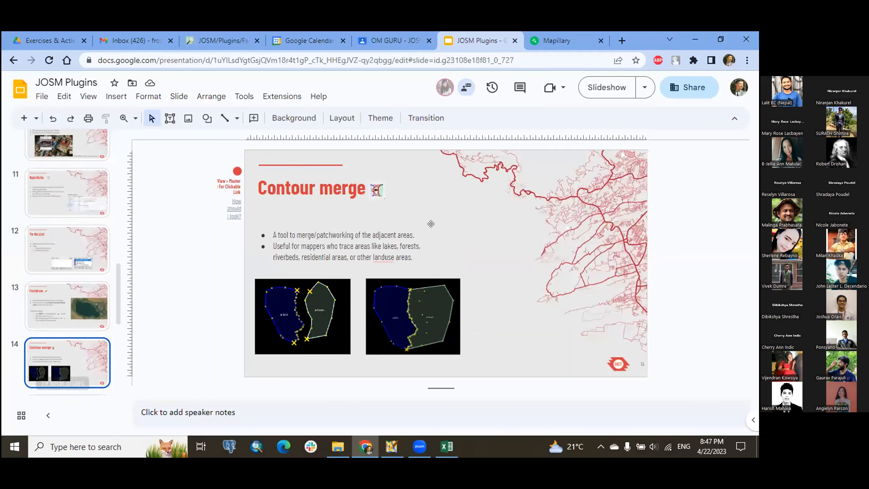
left_click(599, 92)
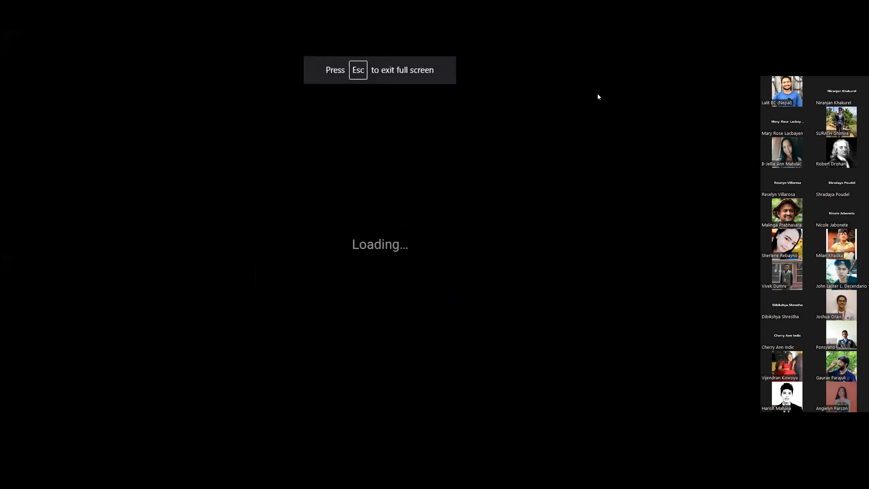